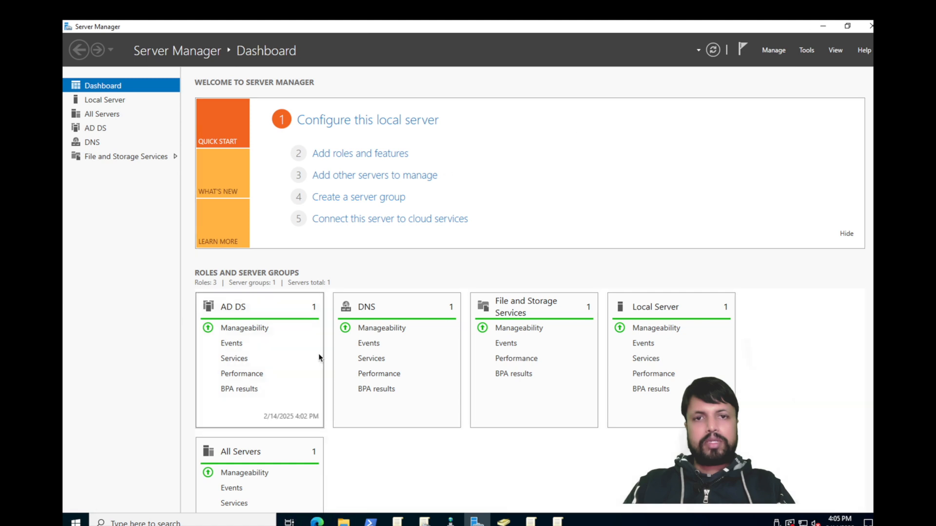
Step: Launch the Add Roles and Features wizard from Server Manager's Manage menu
{"action": "scroll", "coordinate": [318, 353], "scroll_direction": "down", "scroll_amount": 2}
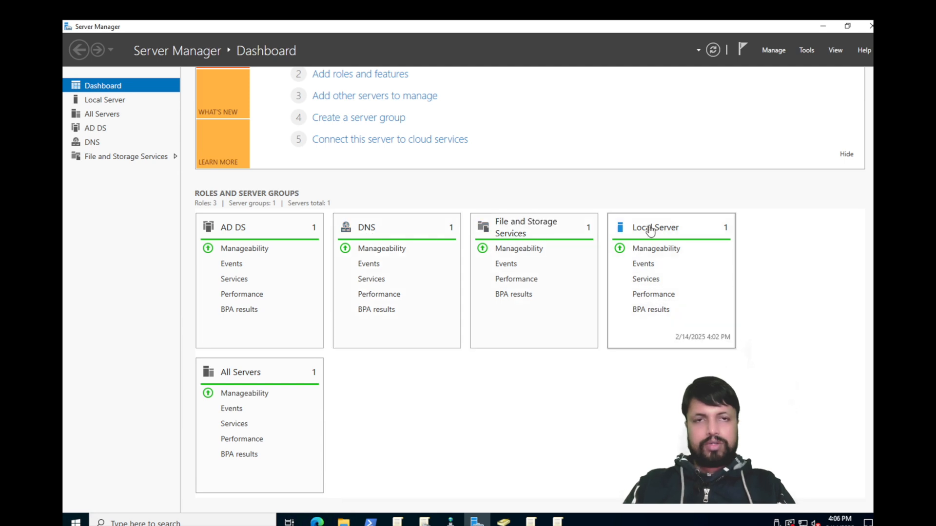
{"action": "scroll", "coordinate": [750, 195], "scroll_direction": "up", "scroll_amount": 2}
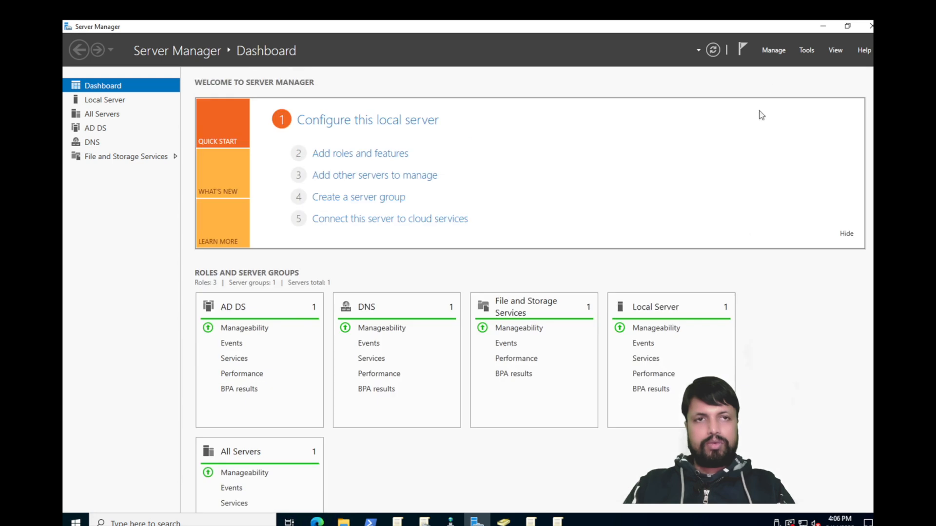
{"action": "left_click", "coordinate": [806, 50]}
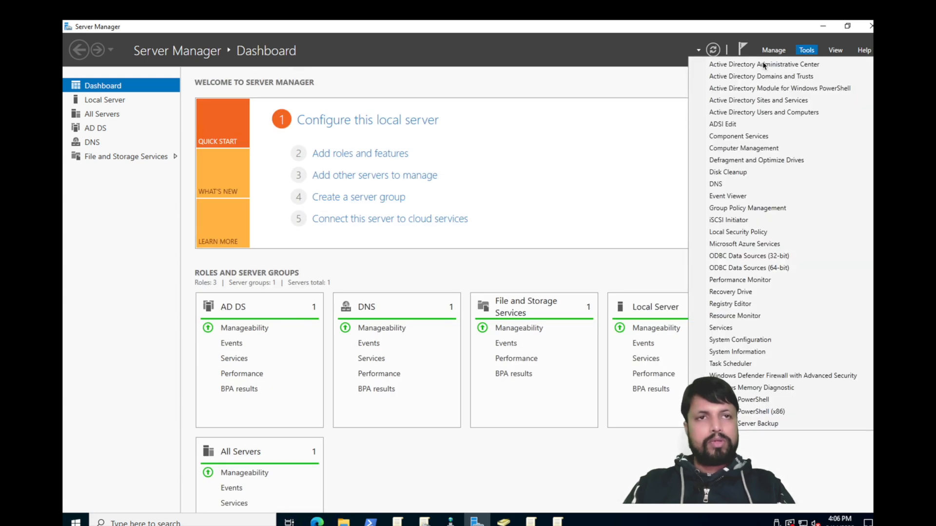
{"action": "left_click", "coordinate": [781, 50]}
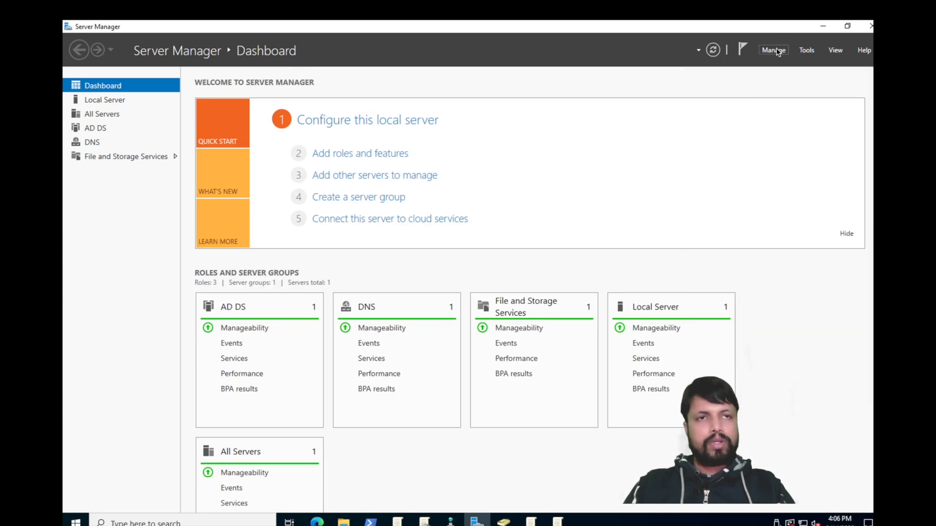
{"action": "left_click", "coordinate": [770, 52]}
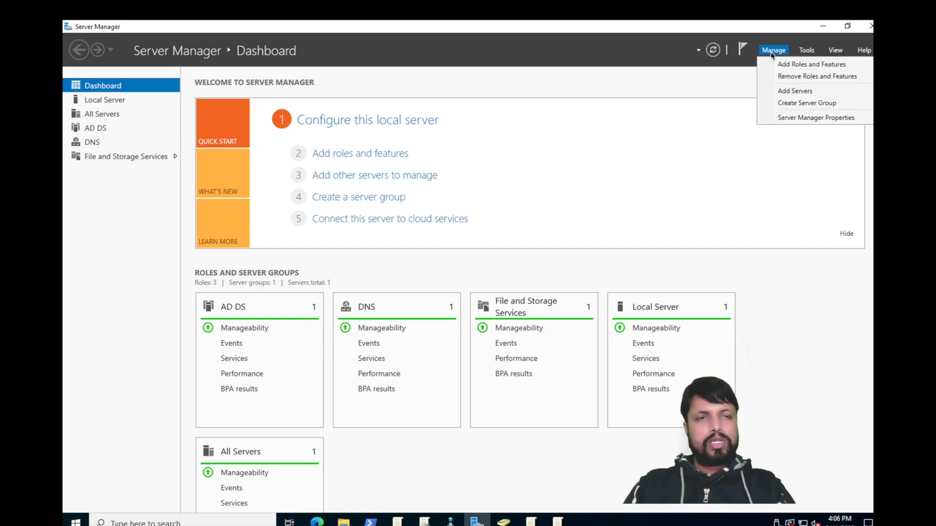
{"action": "left_click", "coordinate": [798, 65]}
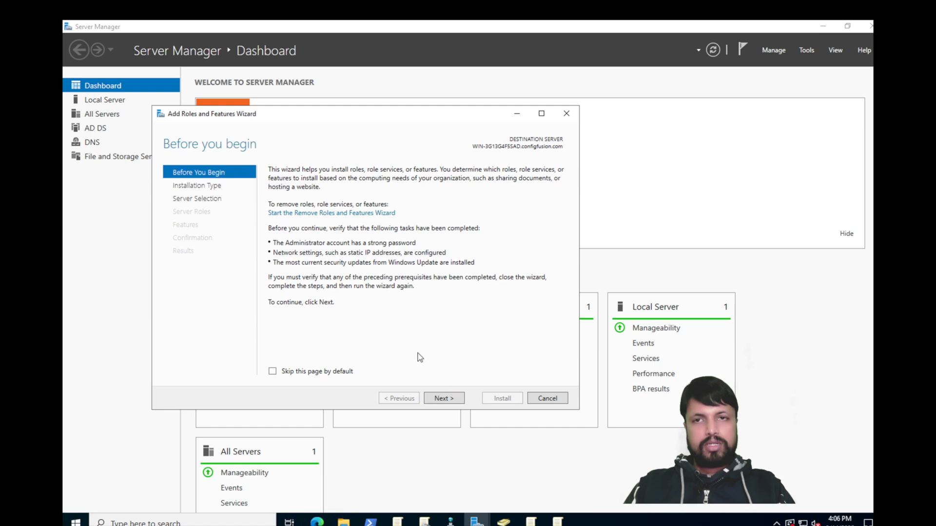
Step: Keep role-based installation on the local server and select Web Server (IIS) with its required features
{"action": "left_click", "coordinate": [442, 398]}
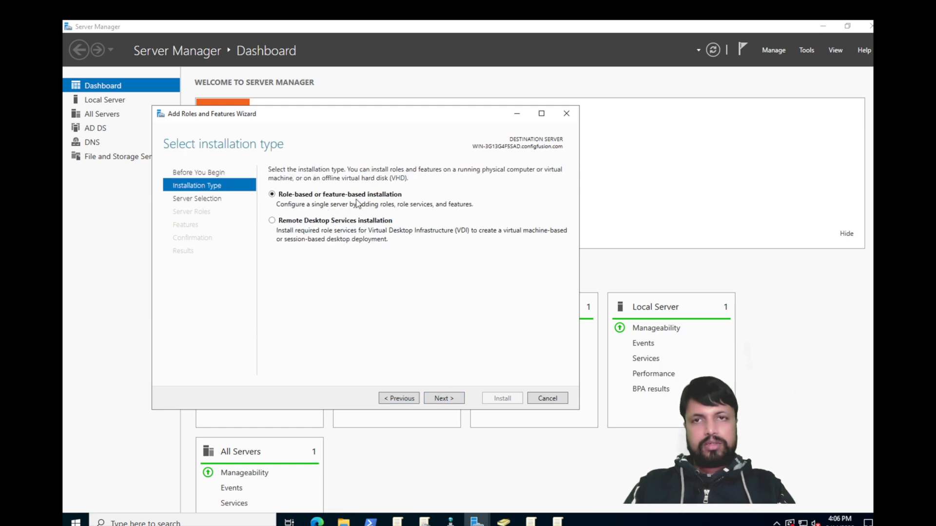
{"action": "left_click", "coordinate": [443, 402]}
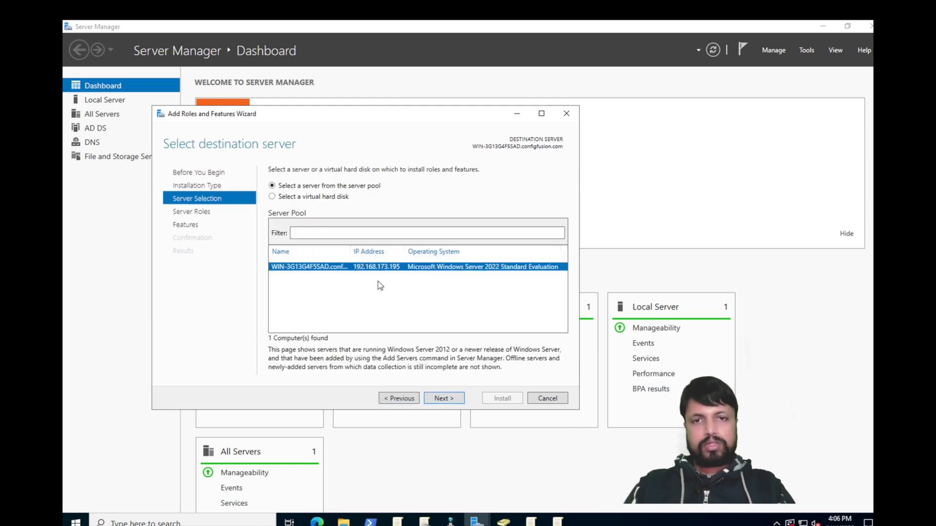
{"action": "left_click", "coordinate": [442, 398]}
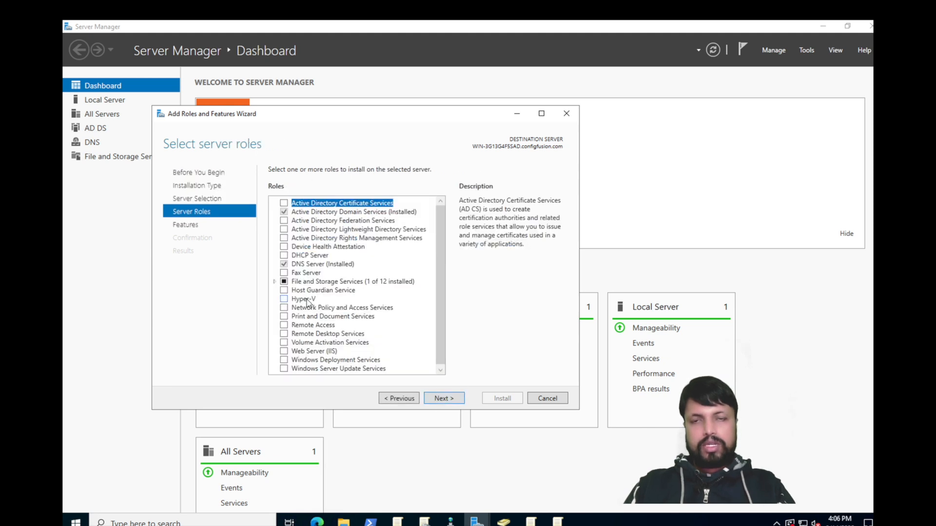
{"action": "left_click", "coordinate": [284, 352]}
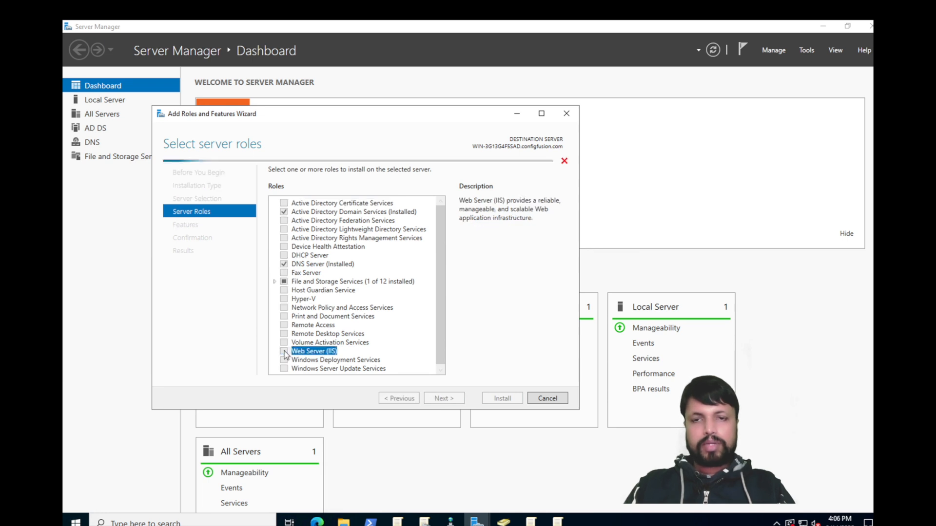
{"action": "left_click", "coordinate": [399, 349]}
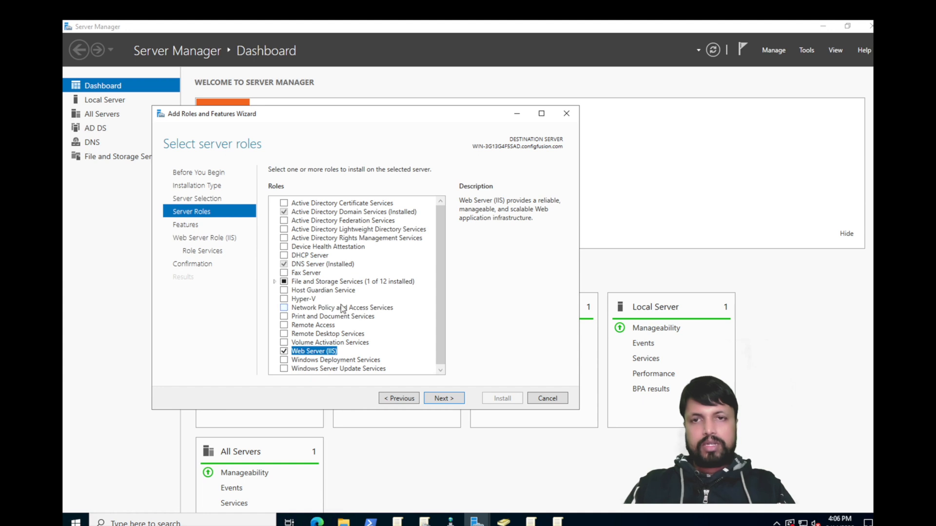
{"action": "left_click", "coordinate": [444, 399]}
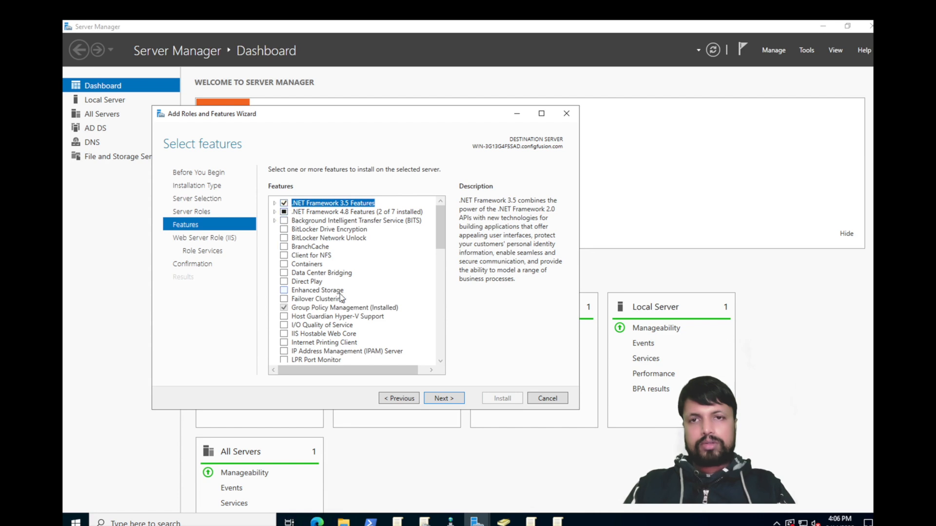
Step: Go back to the server roles and expand, then collapse, File and Storage Services
{"action": "left_click", "coordinate": [399, 398]}
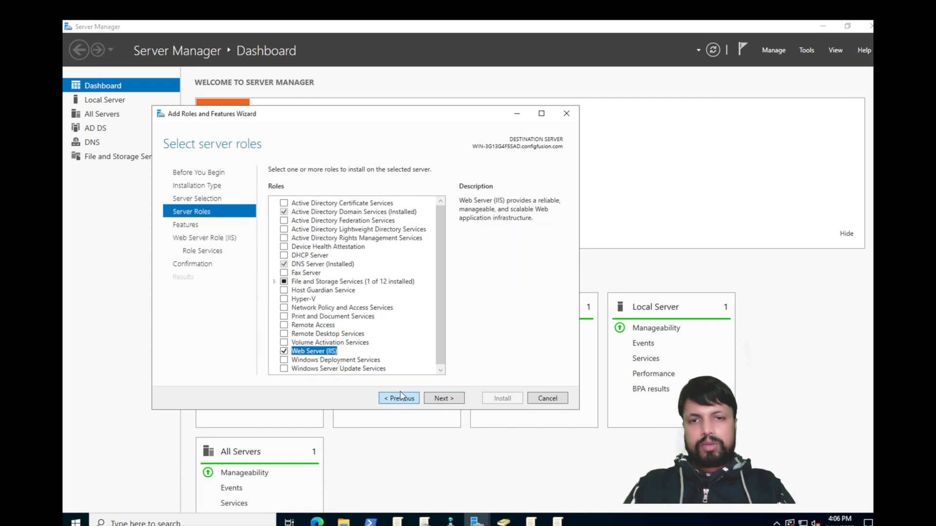
{"action": "left_click_drag", "start_coordinate": [442, 232], "coordinate": [434, 288]}
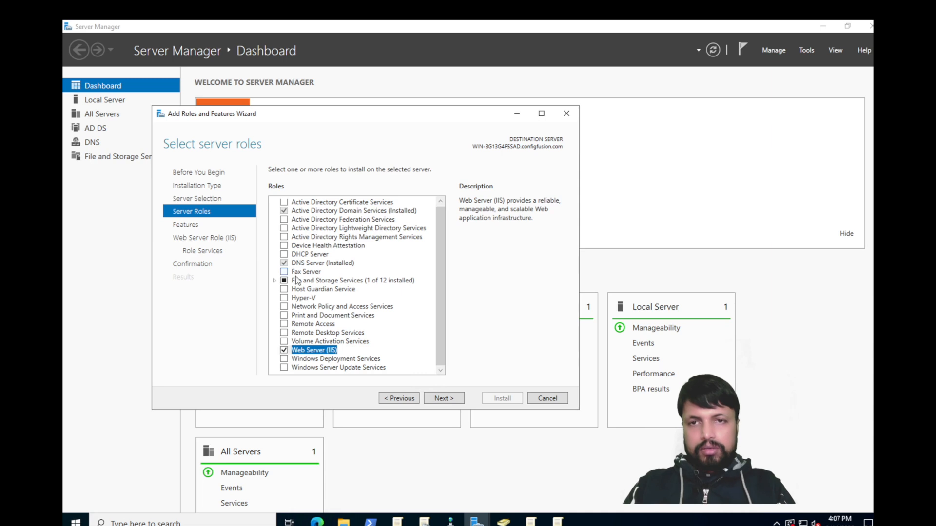
{"action": "left_click", "coordinate": [273, 281]}
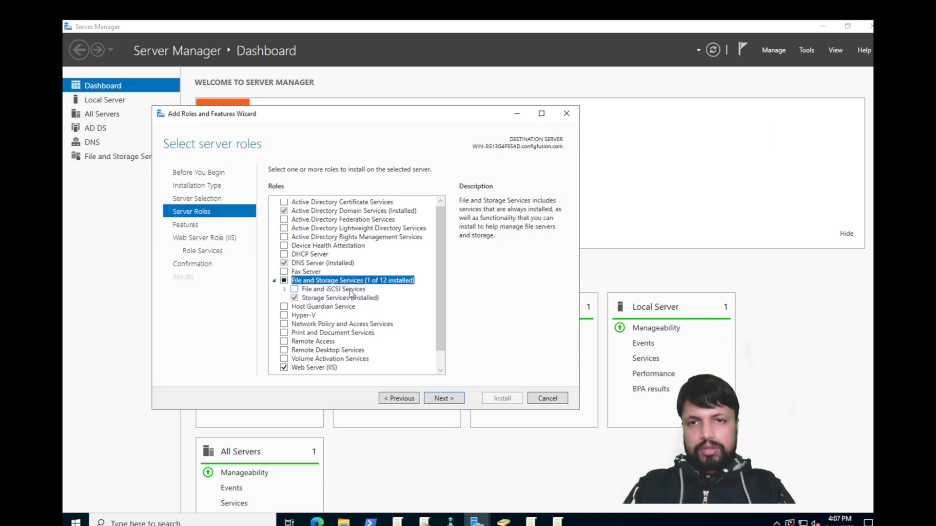
{"action": "left_click", "coordinate": [274, 280]}
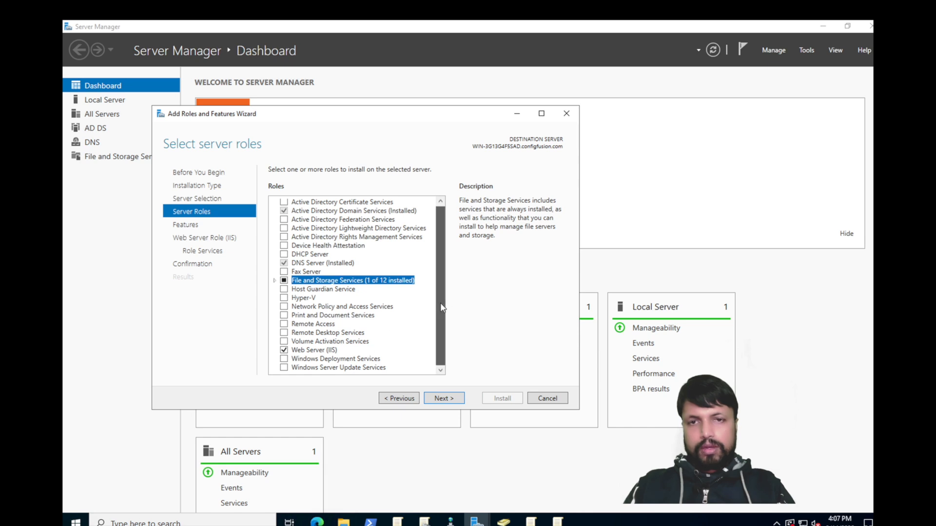
{"action": "left_click_drag", "start_coordinate": [440, 302], "coordinate": [440, 284]}
{"action": "left_click_drag", "start_coordinate": [438, 240], "coordinate": [435, 262]}
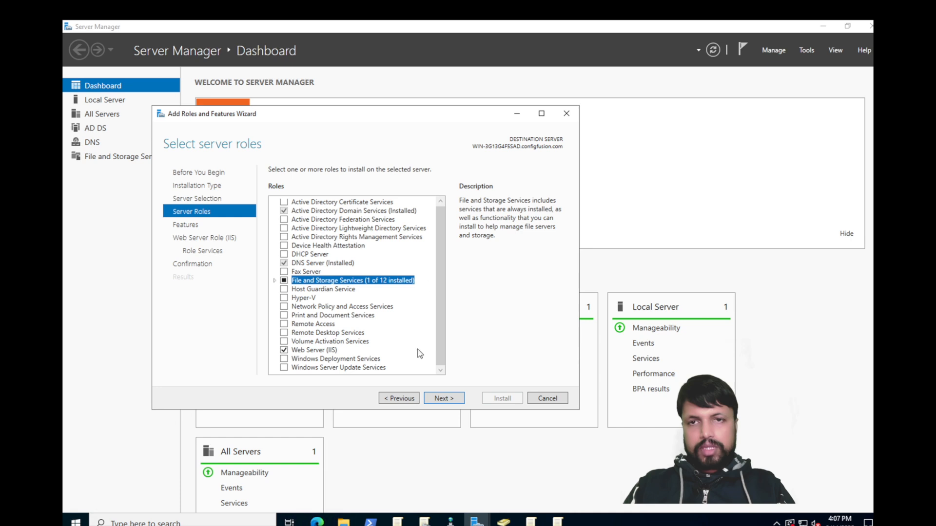
Step: Return to the feature list, scroll through it, and bring up Windows search
{"action": "left_click", "coordinate": [441, 399]}
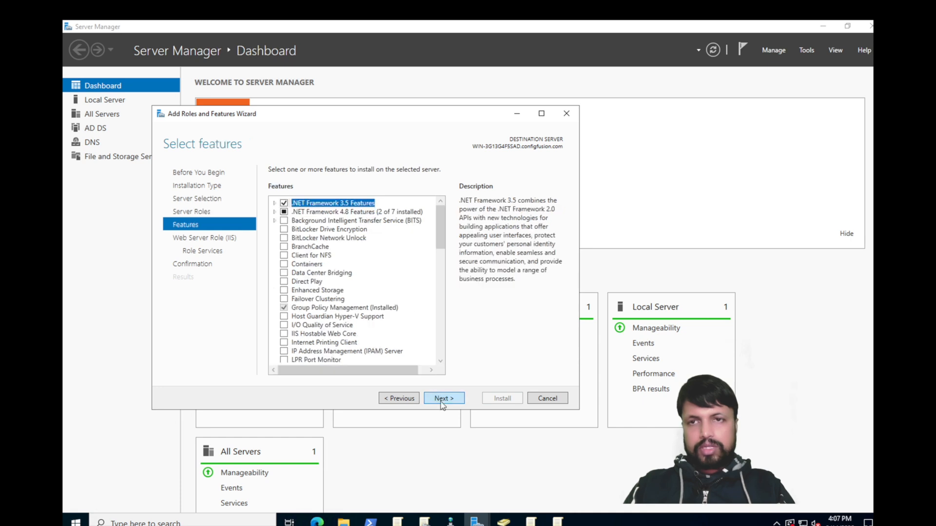
{"action": "left_click_drag", "start_coordinate": [444, 225], "coordinate": [438, 313]}
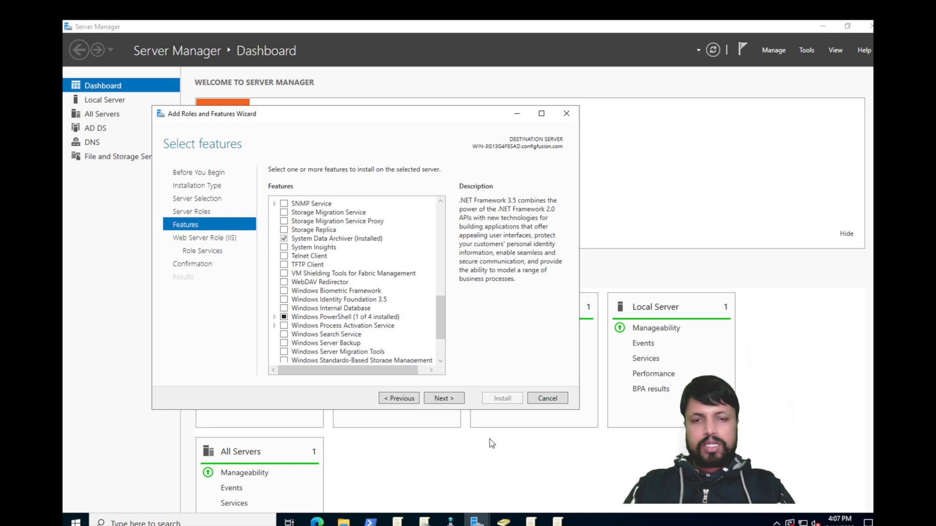
{"action": "left_click", "coordinate": [160, 520]}
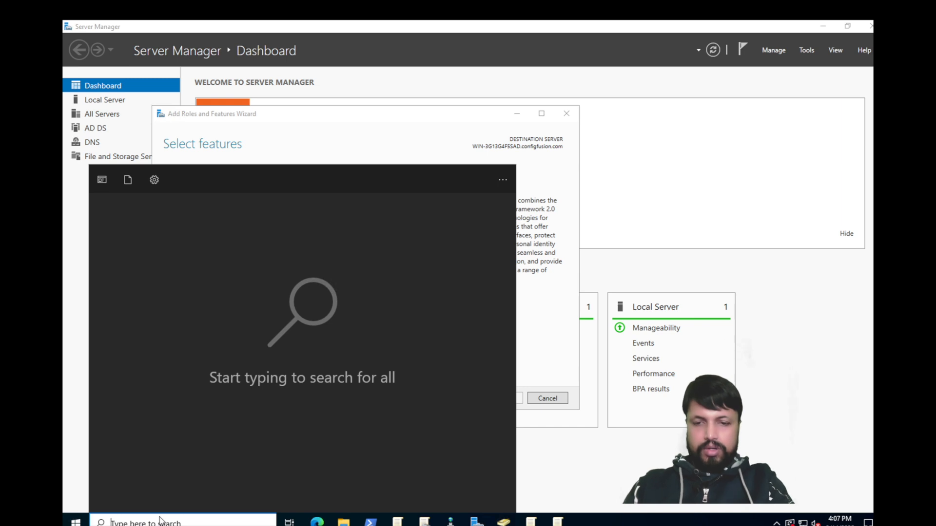
Step: Open Run in the remote session, then minimize the remote session to the local desktop
{"action": "type", "text": "run"}
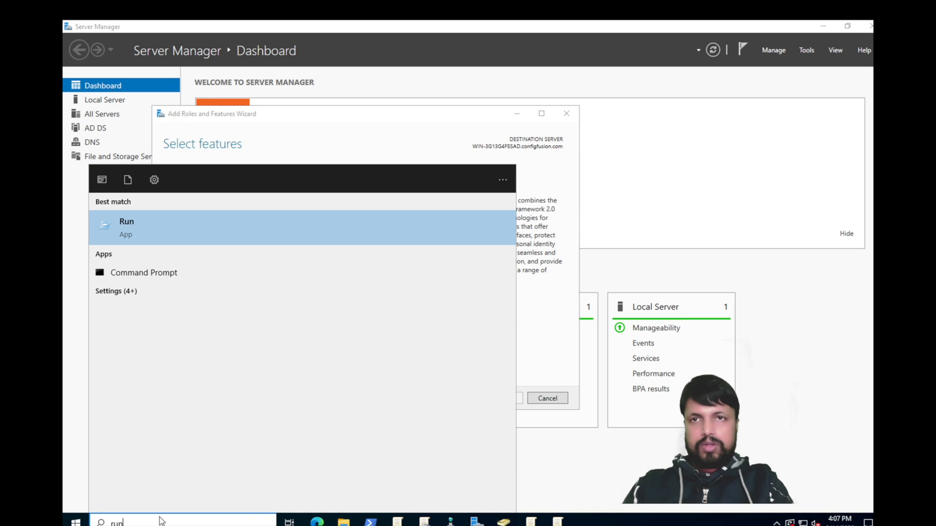
{"action": "key", "text": "Return"}
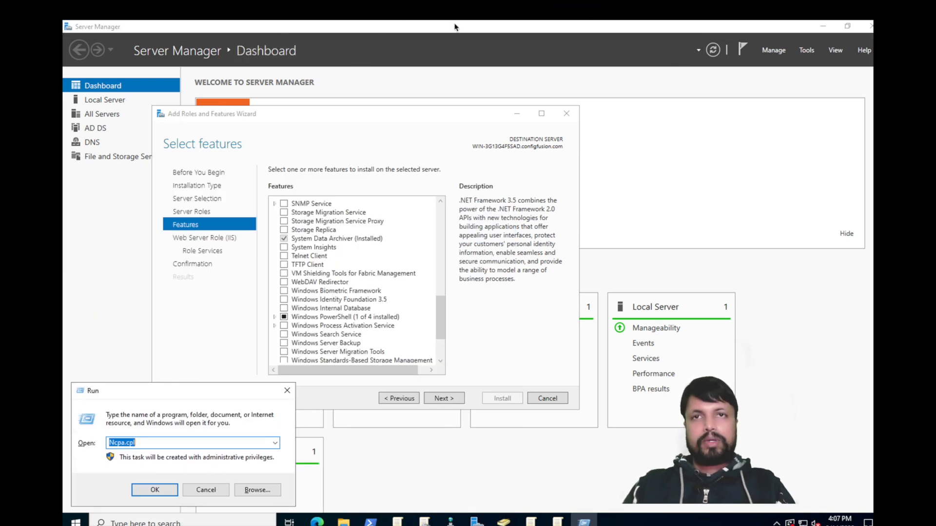
{"action": "mouse_move", "coordinate": [509, 19]}
{"action": "mouse_move", "coordinate": [587, 31]}
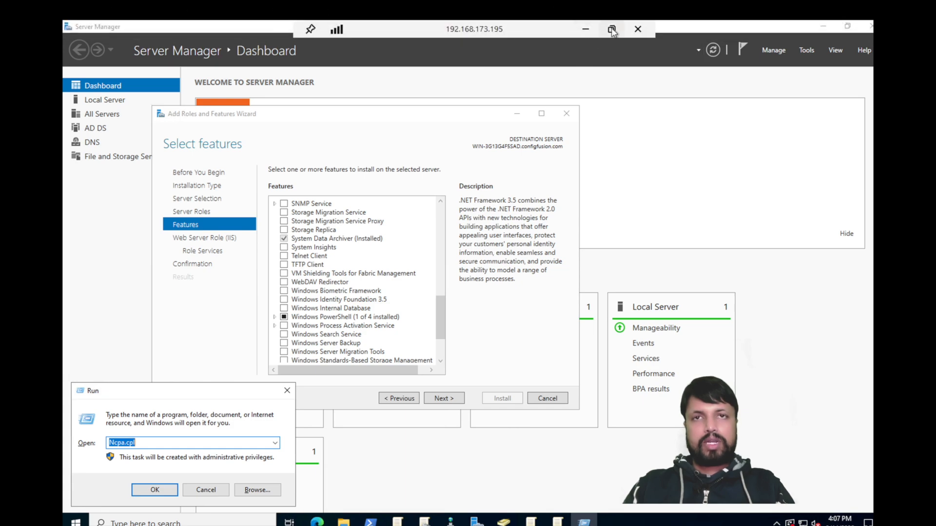
{"action": "left_click", "coordinate": [587, 31]}
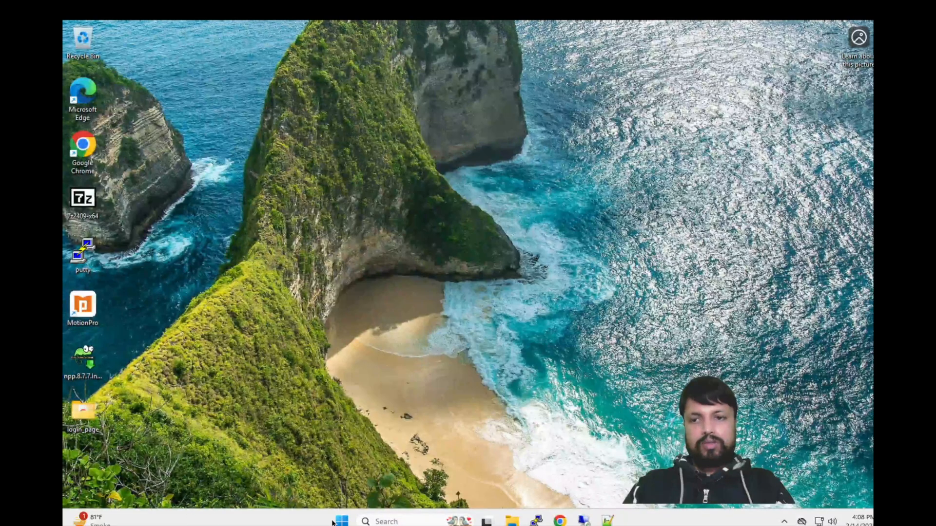
Step: Open Run on the local machine and launch appwiz.cpl
{"action": "left_click", "coordinate": [391, 521]}
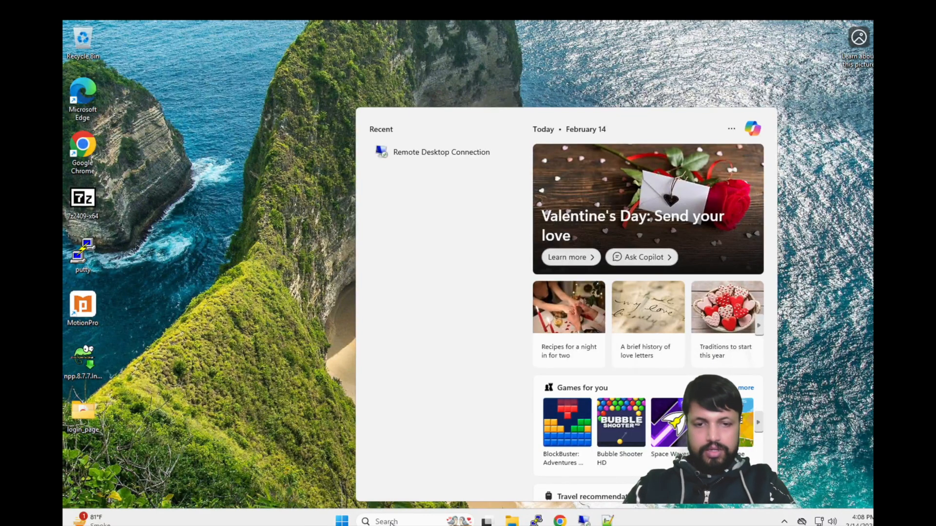
{"action": "type", "text": "run"}
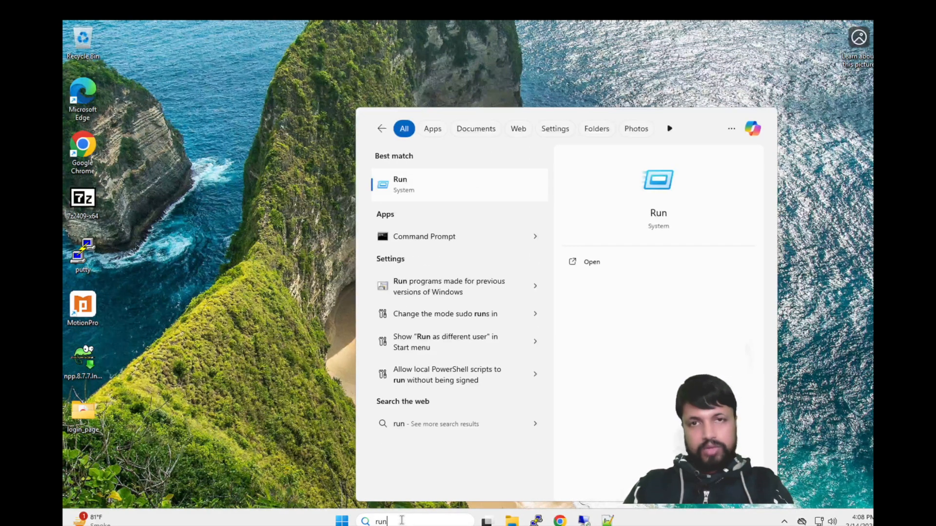
{"action": "key", "text": "Return"}
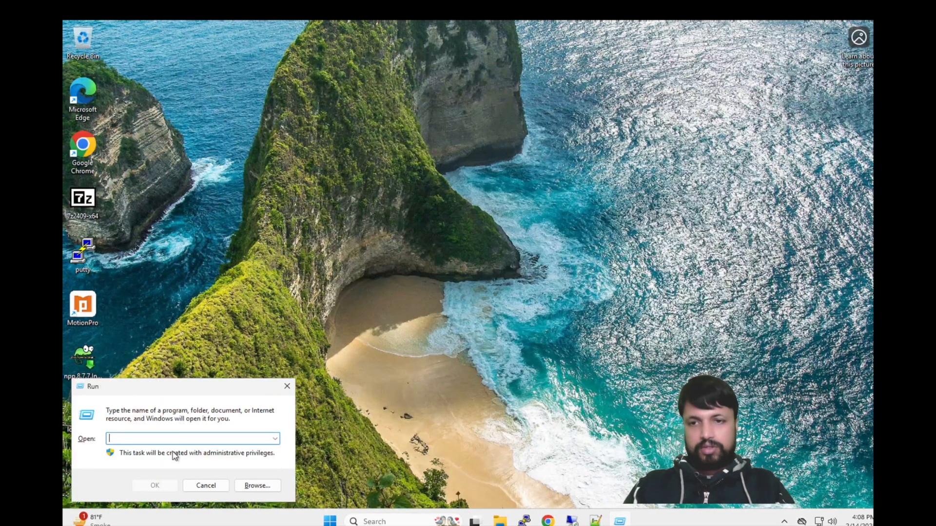
{"action": "type", "text": "appwiz"}
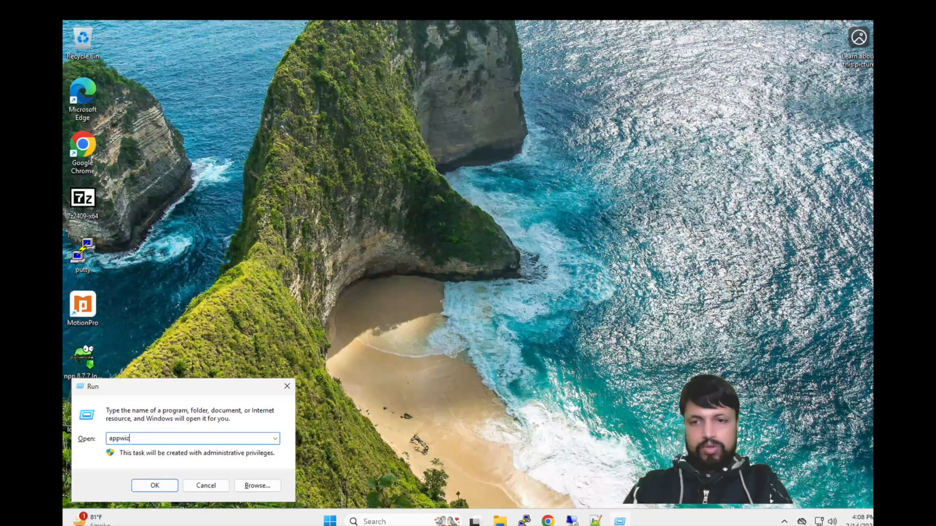
{"action": "type", "text": ".cp"}
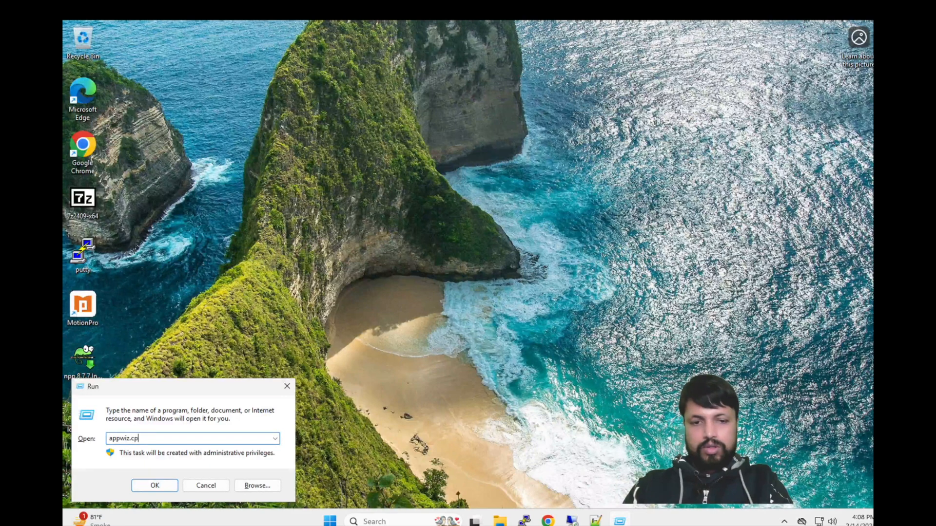
{"action": "type", "text": "l"}
{"action": "key", "text": "Return"}
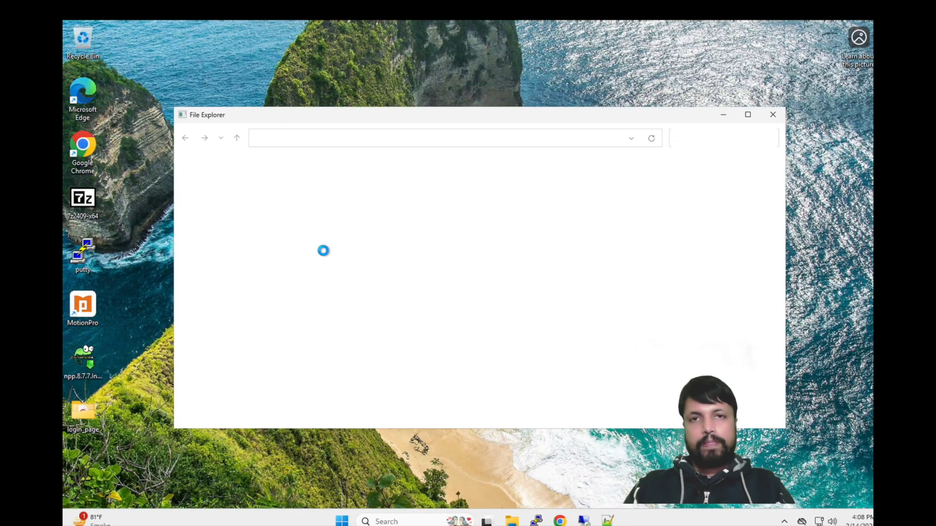
Step: Review the Internet Information Services and FTP Server entries in Windows Features, then cancel and close both windows
{"action": "left_click", "coordinate": [223, 202]}
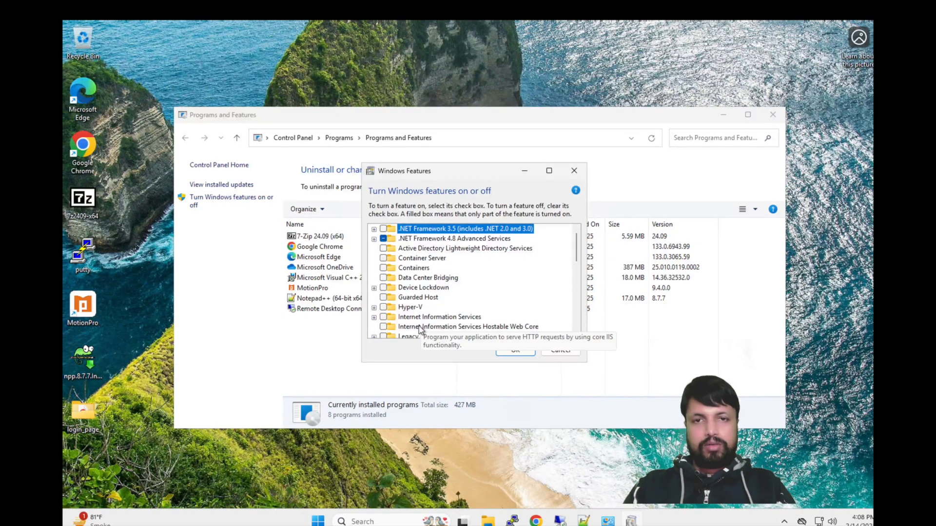
{"action": "left_click", "coordinate": [373, 318]}
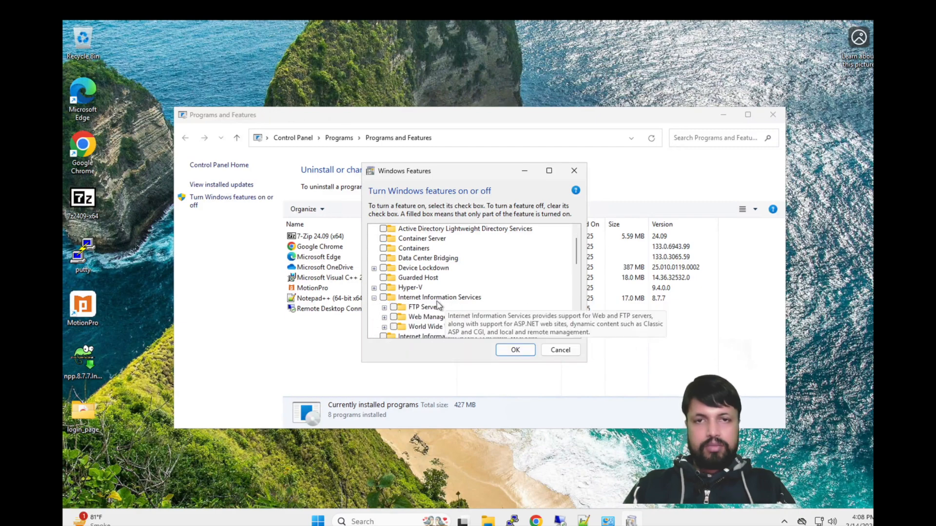
{"action": "left_click", "coordinate": [383, 297]}
{"action": "left_click", "coordinate": [384, 307]}
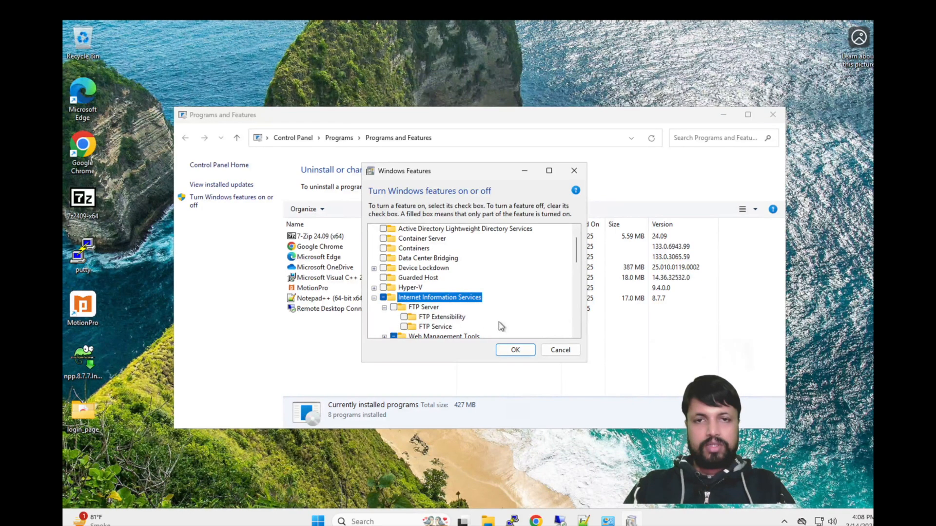
{"action": "left_click", "coordinate": [393, 307]}
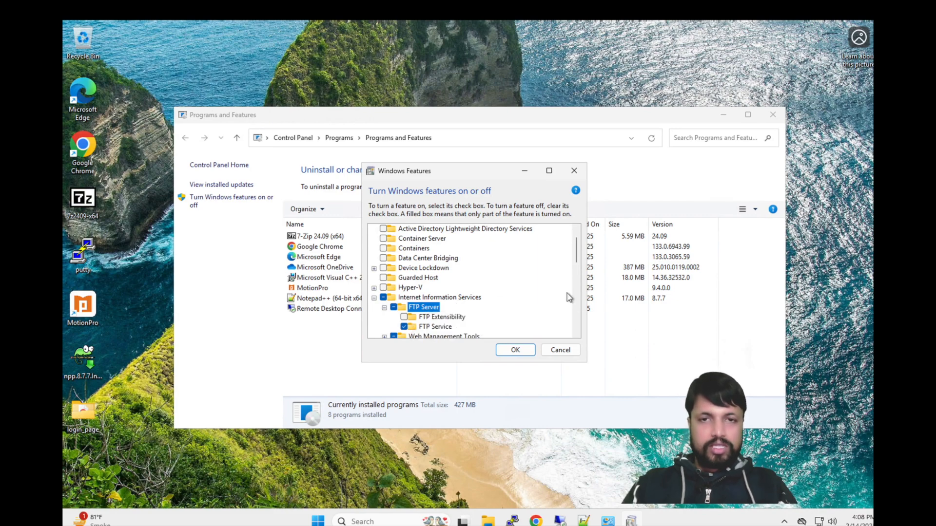
{"action": "left_click_drag", "start_coordinate": [578, 250], "coordinate": [578, 258]}
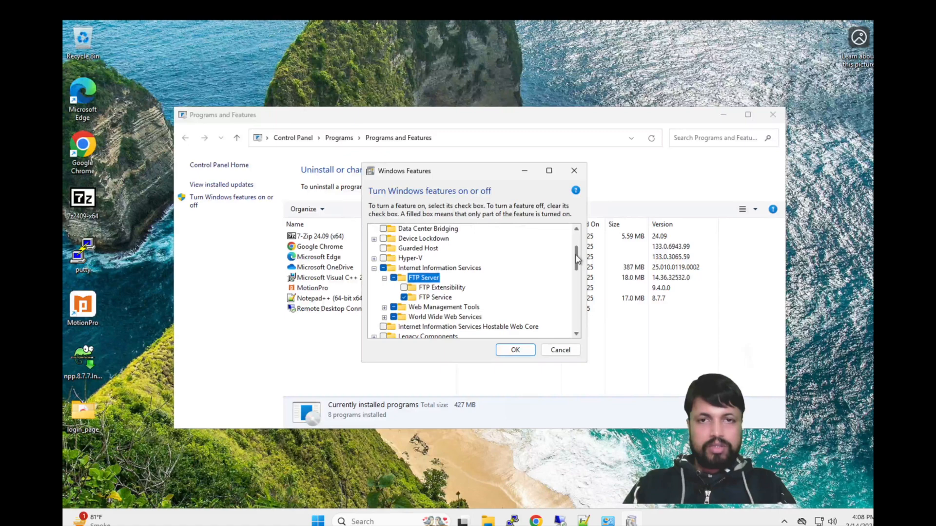
{"action": "left_click", "coordinate": [384, 317]}
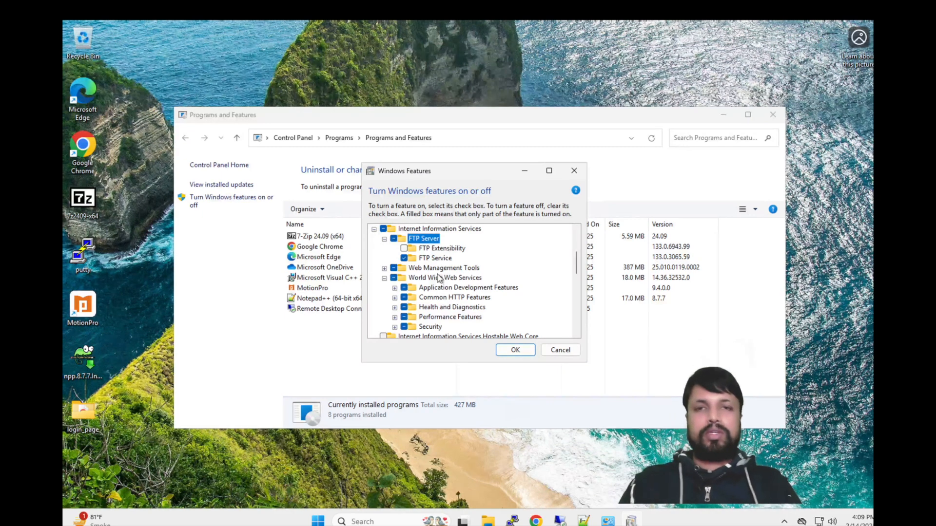
{"action": "left_click", "coordinate": [579, 171]}
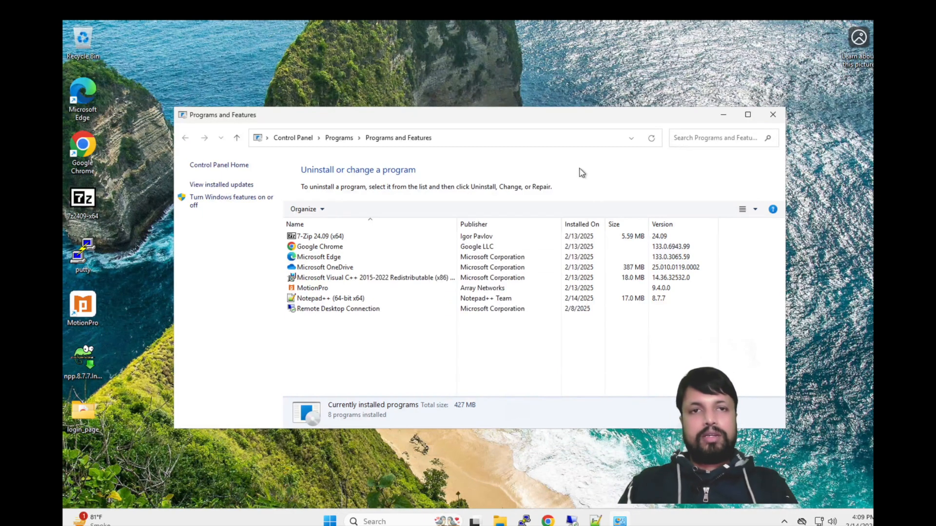
{"action": "left_click", "coordinate": [772, 115]}
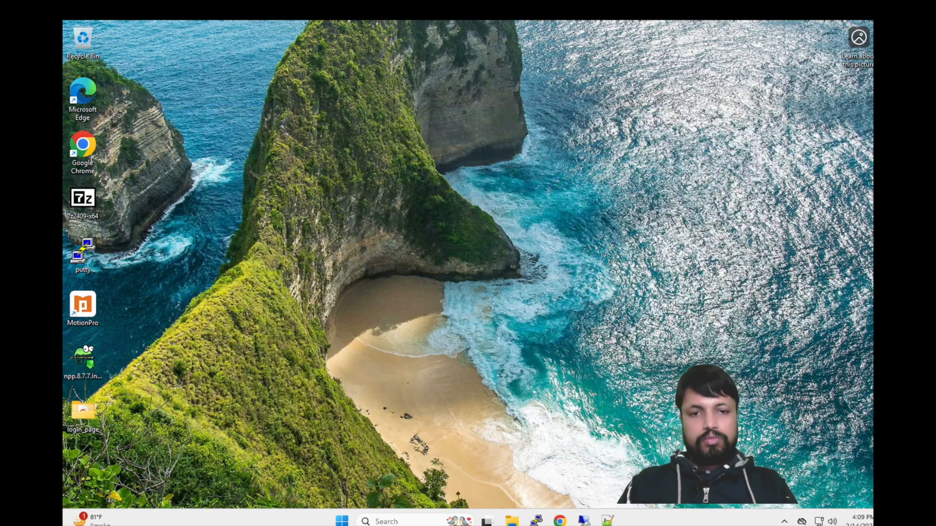
Step: Return to the remote server session and dismiss the leftover Run prompt
{"action": "mouse_move", "coordinate": [584, 519]}
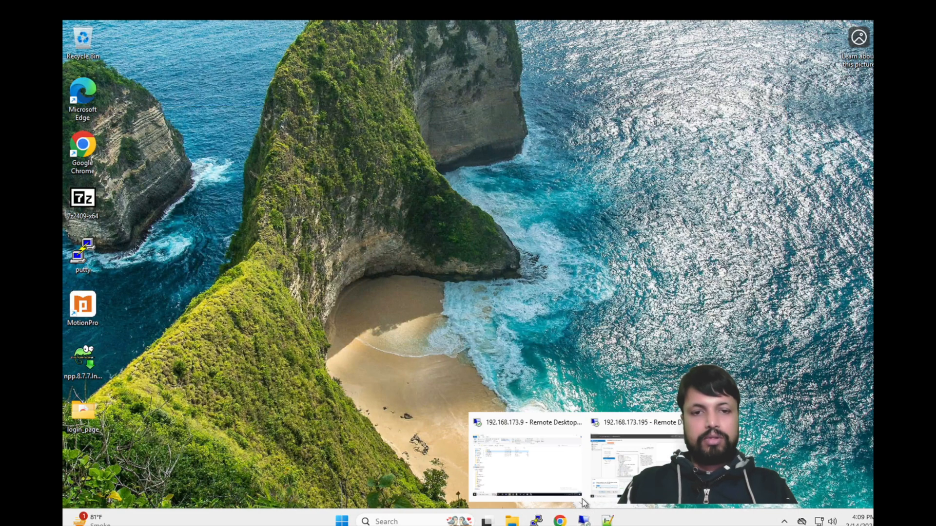
{"action": "left_click", "coordinate": [637, 459]}
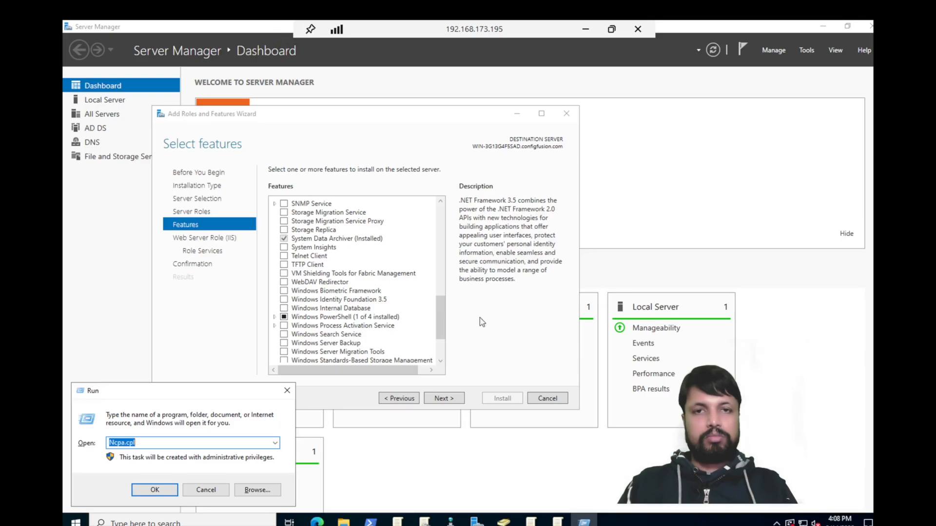
{"action": "left_click", "coordinate": [287, 391]}
{"action": "scroll", "coordinate": [387, 298], "scroll_direction": "down", "scroll_amount": 3}
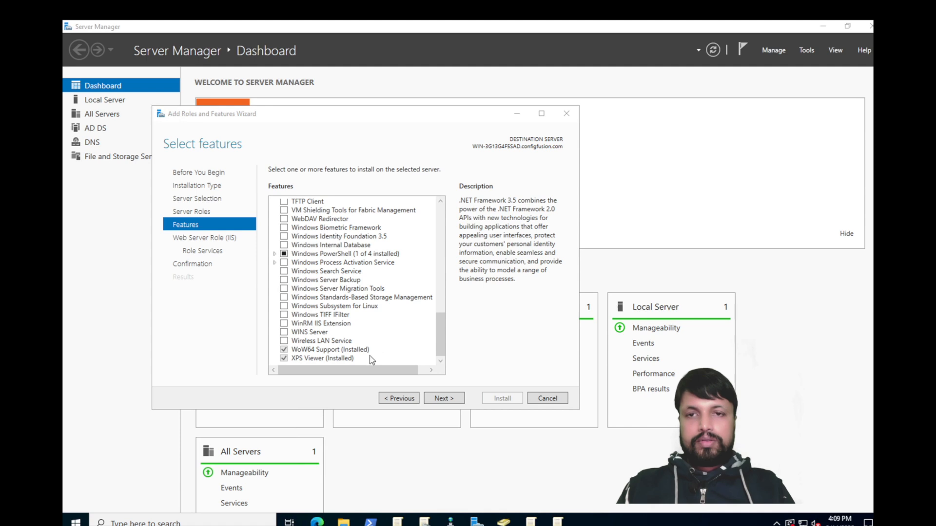
Step: Add FTP Server with FTP Service under Role Services and start the installation
{"action": "left_click", "coordinate": [443, 398]}
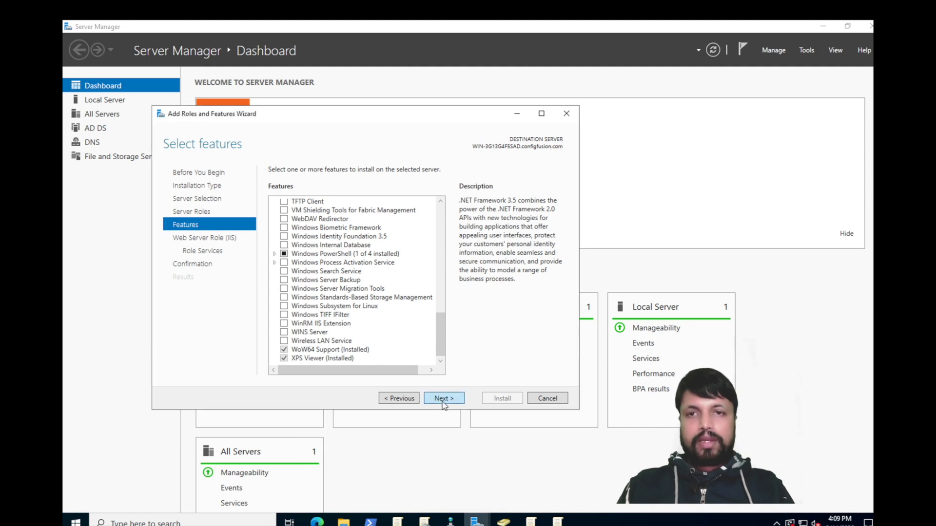
{"action": "left_click", "coordinate": [444, 398]}
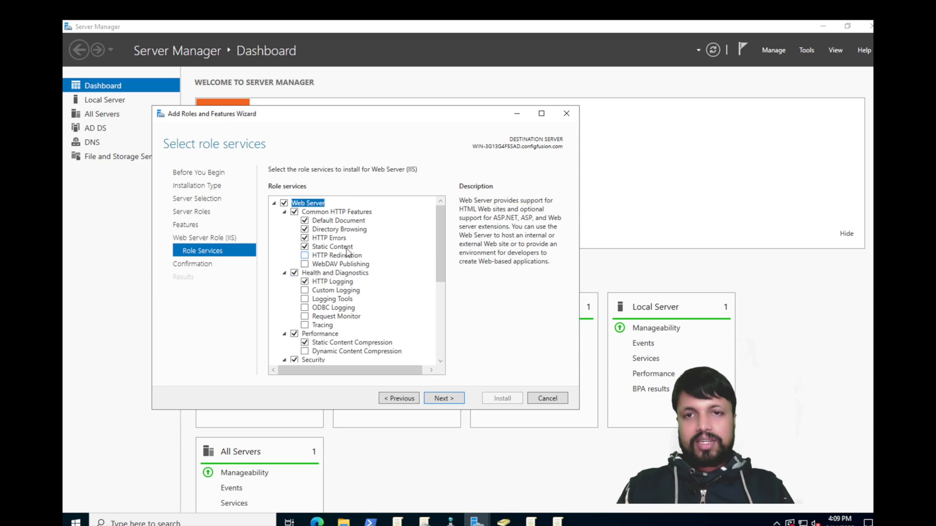
{"action": "scroll", "coordinate": [437, 263], "scroll_direction": "down", "scroll_amount": 3}
{"action": "scroll", "coordinate": [437, 267], "scroll_direction": "down", "scroll_amount": 6}
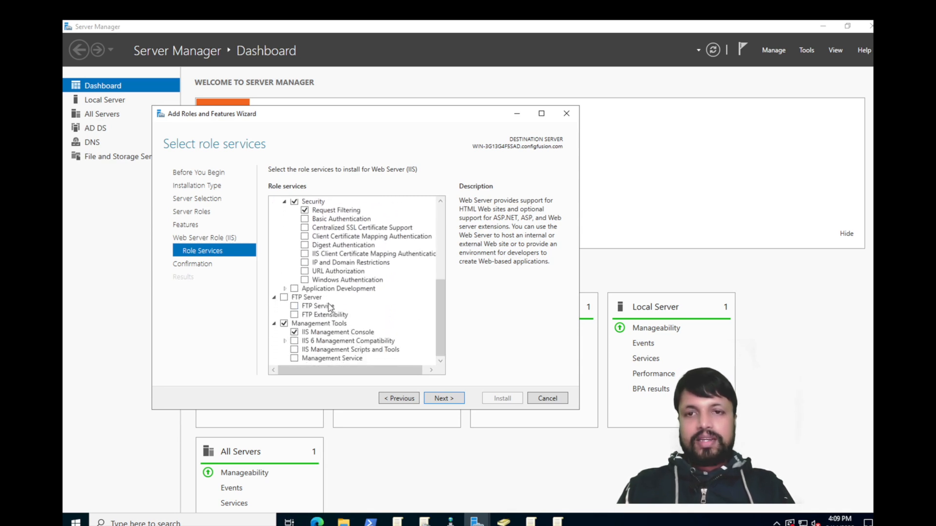
{"action": "left_click", "coordinate": [284, 298]}
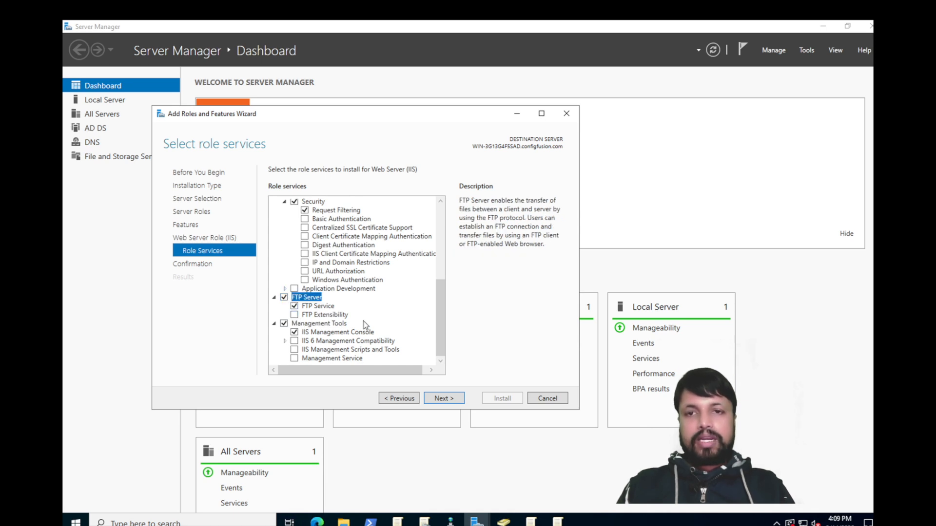
{"action": "left_click", "coordinate": [447, 401]}
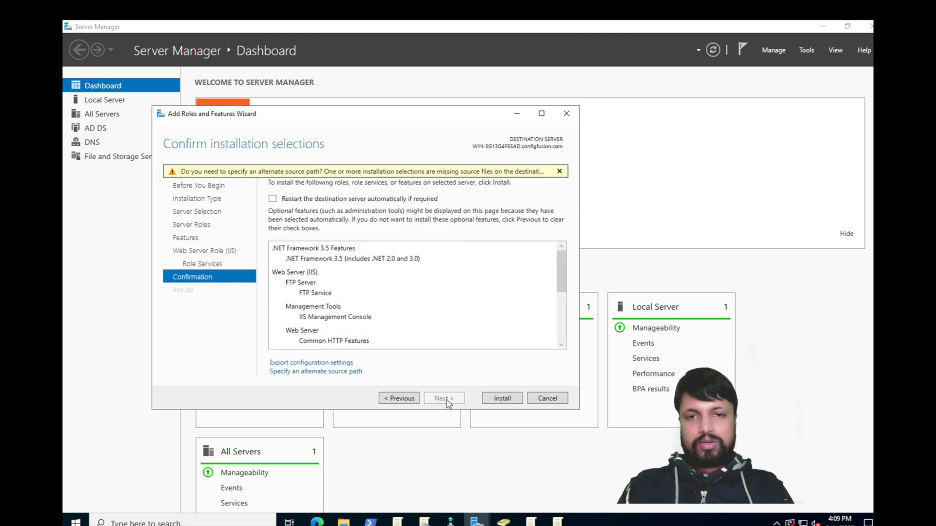
{"action": "left_click", "coordinate": [502, 398]}
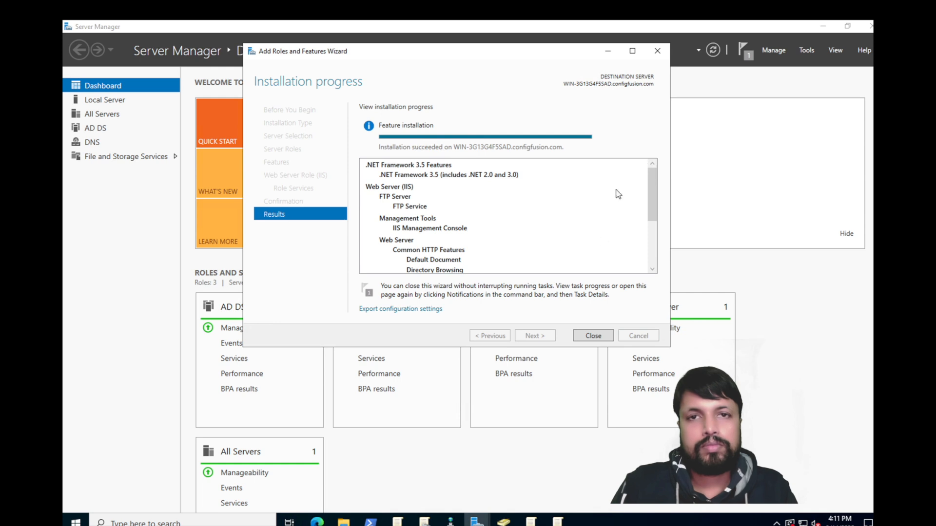
Step: Close the completed installation wizard and open the Tools menu
{"action": "left_click", "coordinate": [593, 336]}
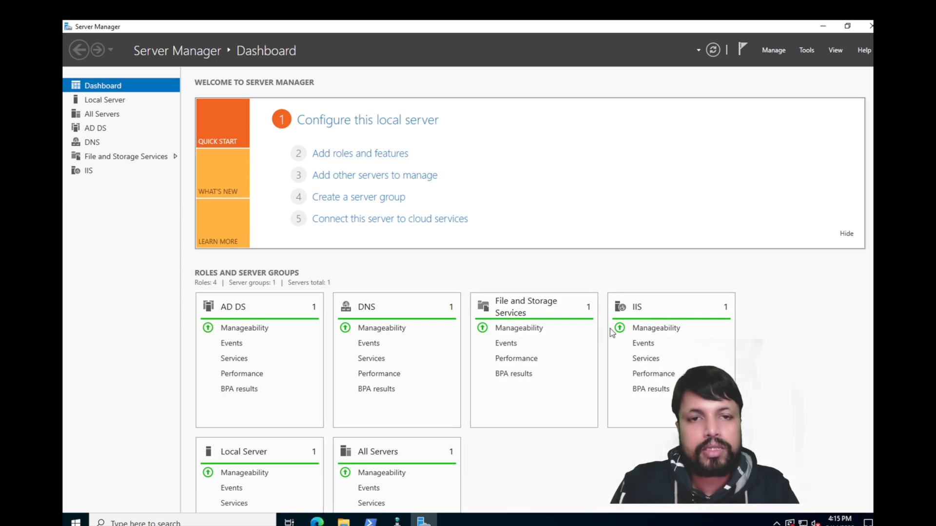
{"action": "left_click", "coordinate": [807, 51]}
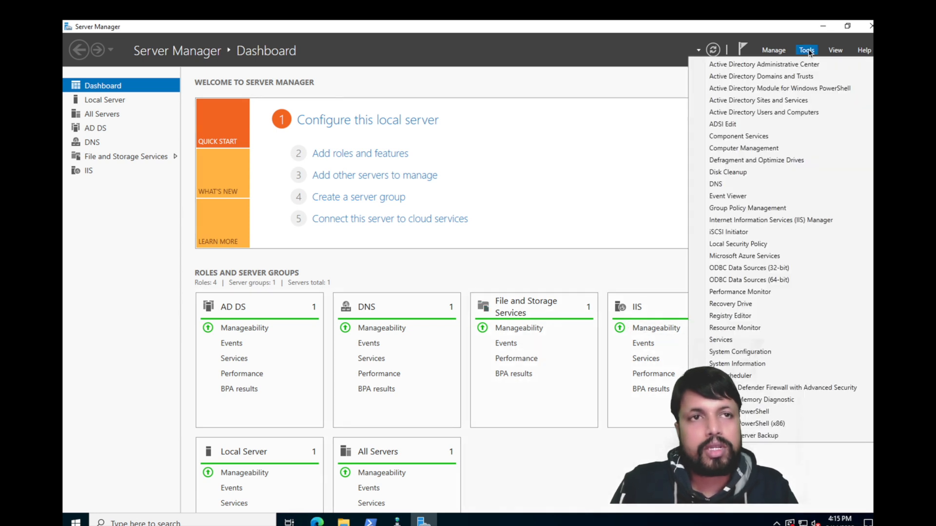
Step: Open IIS Manager full-screen on the Default Web Site home page, then open File Explorer
{"action": "left_click", "coordinate": [761, 220]}
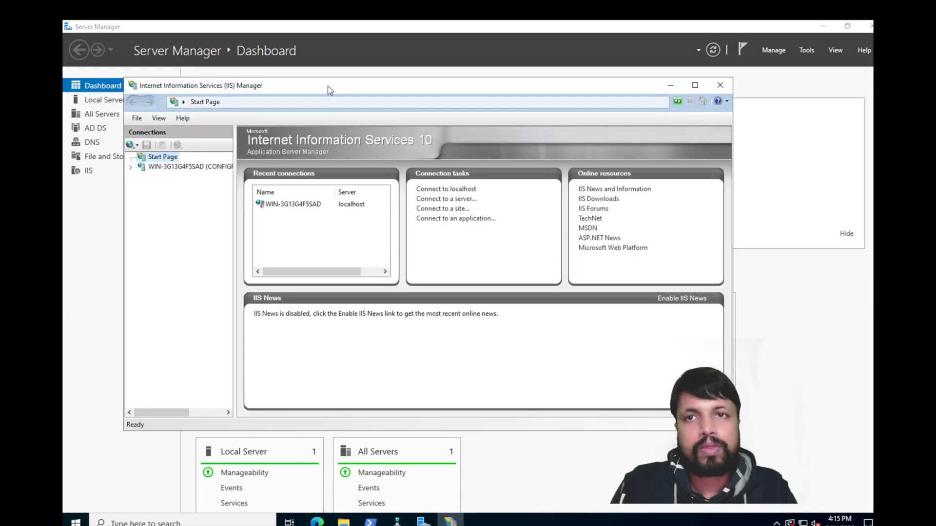
{"action": "left_click", "coordinate": [695, 86]}
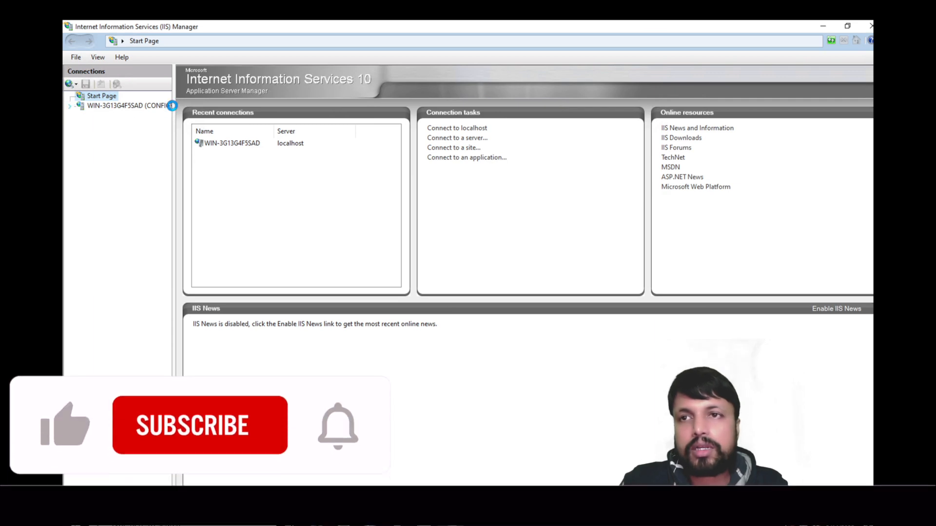
{"action": "double_click", "coordinate": [93, 106]}
{"action": "left_click_drag", "start_coordinate": [172, 101], "coordinate": [238, 102]}
{"action": "left_click", "coordinate": [80, 126]}
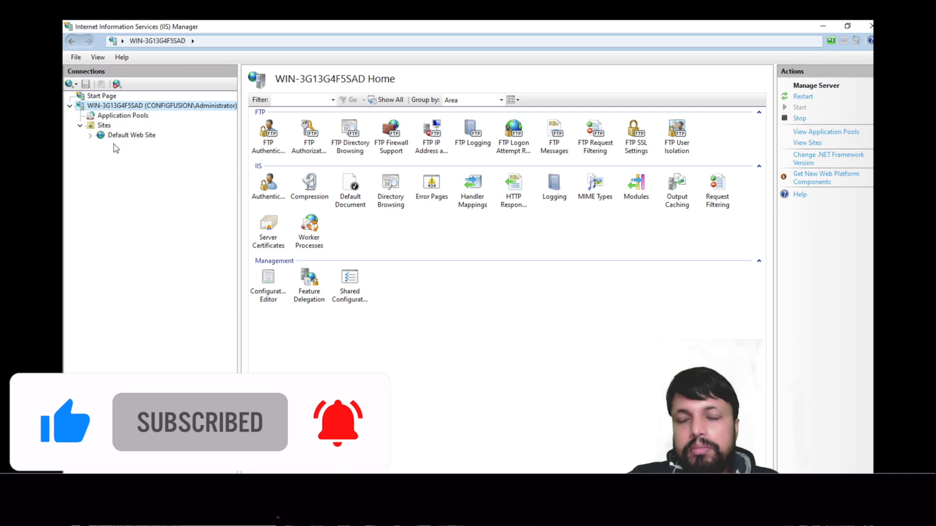
{"action": "left_click", "coordinate": [125, 137]}
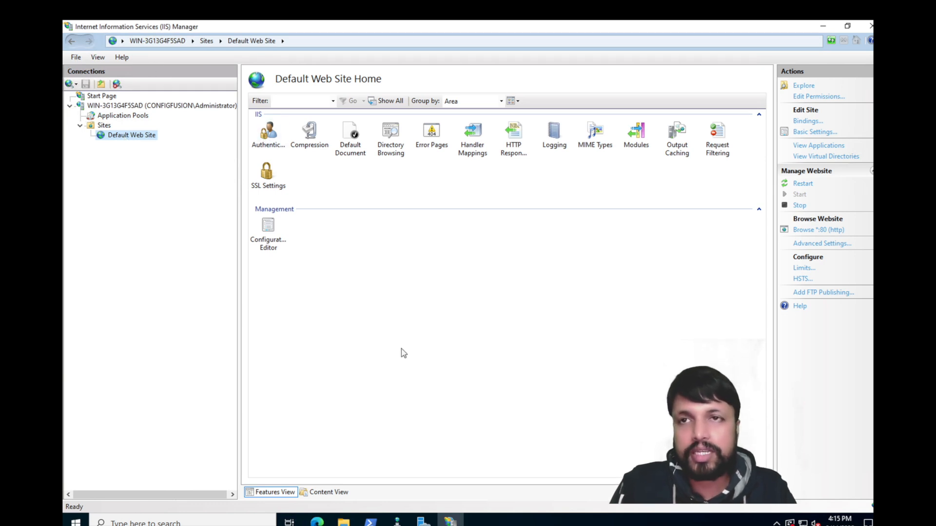
{"action": "left_click", "coordinate": [345, 522]}
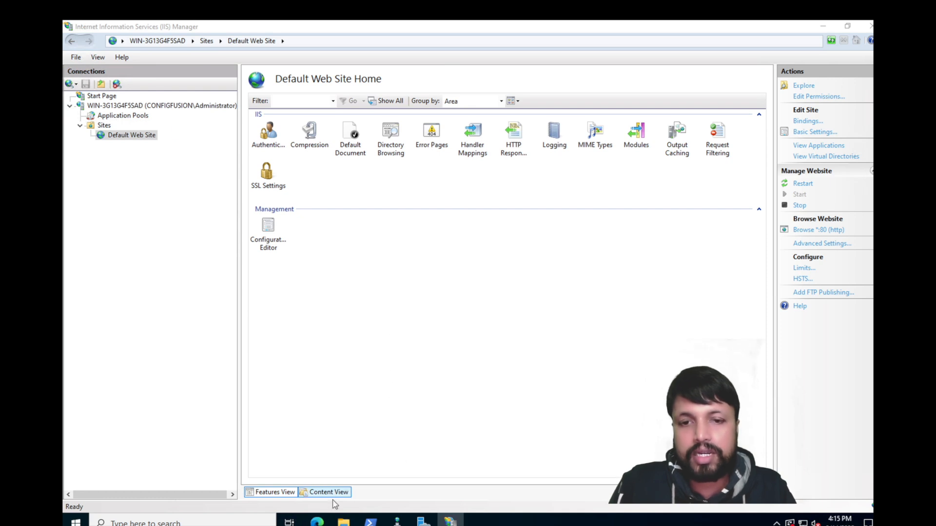
{"action": "left_click", "coordinate": [343, 521]}
Step: Maximize File Explorer and navigate to C:\inetpub\wwwroot
{"action": "double_click", "coordinate": [322, 123]}
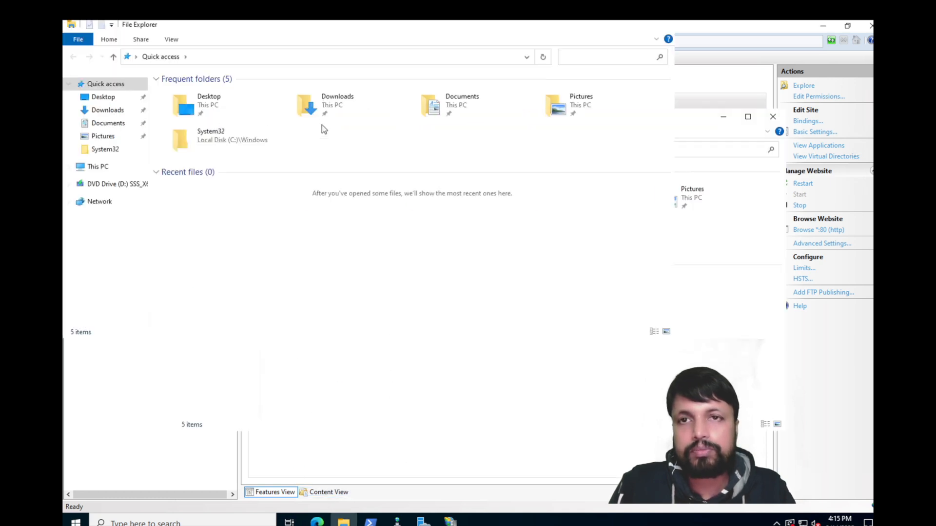
{"action": "left_click", "coordinate": [99, 168]}
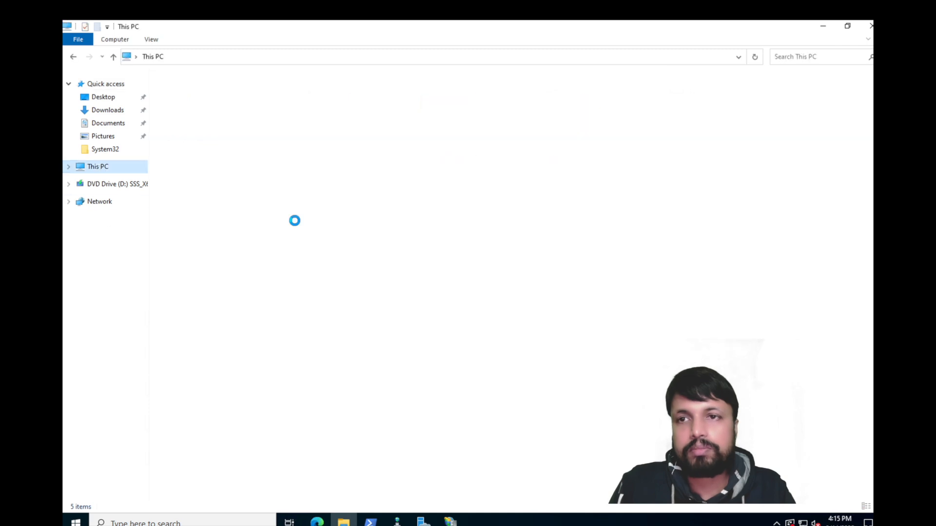
{"action": "left_click", "coordinate": [237, 182]}
{"action": "double_click", "coordinate": [236, 181]}
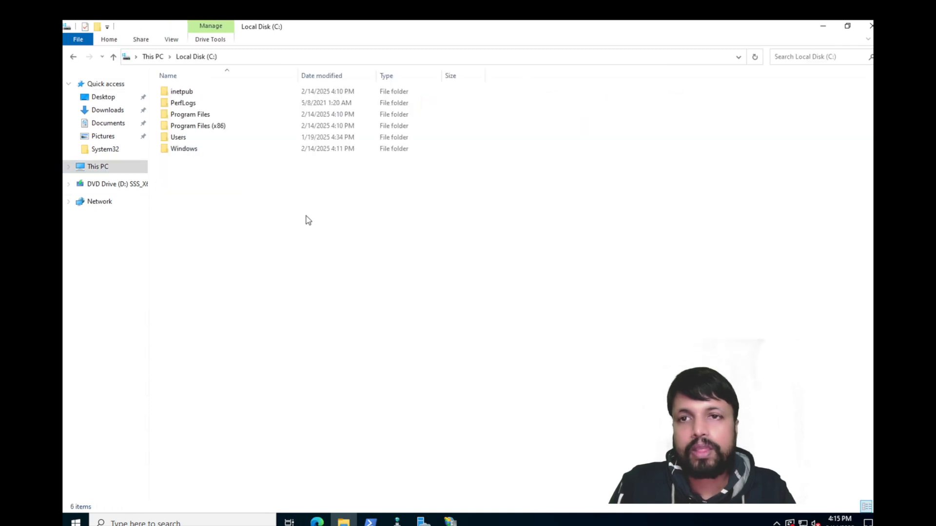
{"action": "double_click", "coordinate": [183, 95]}
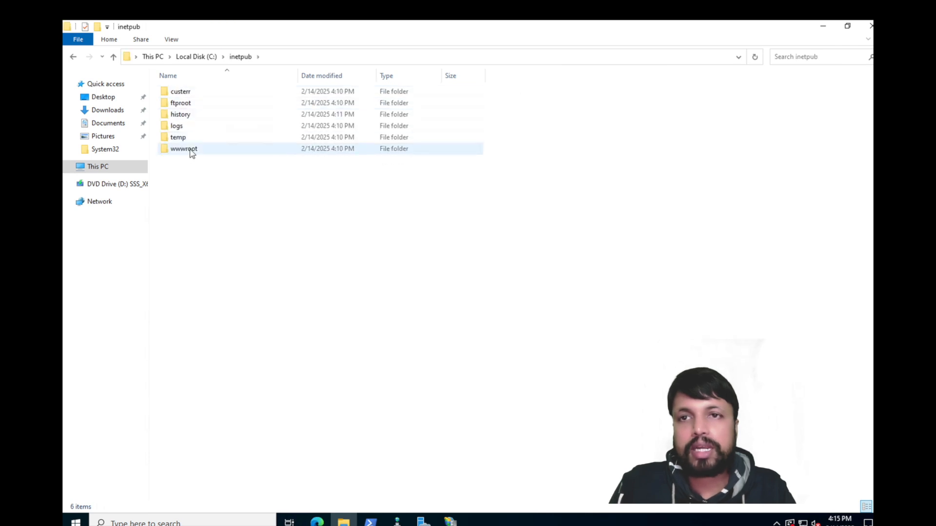
{"action": "double_click", "coordinate": [190, 150]}
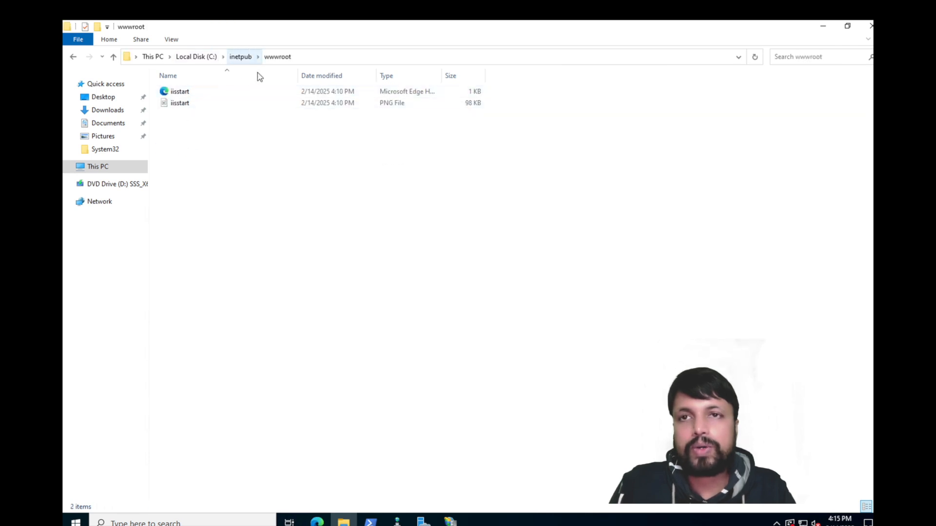
Step: Open the iisstart page, go back up to inetpub, and open Microsoft Edge
{"action": "double_click", "coordinate": [177, 92]}
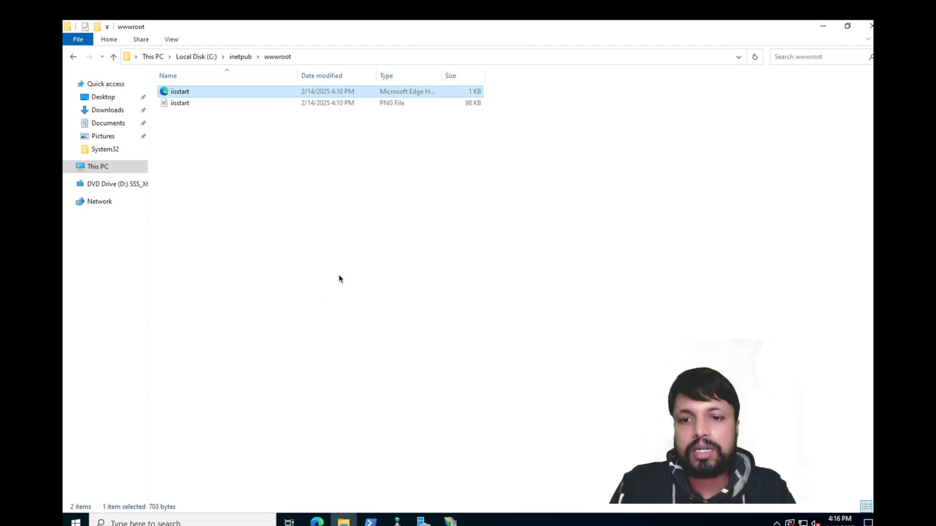
{"action": "left_click", "coordinate": [241, 57]}
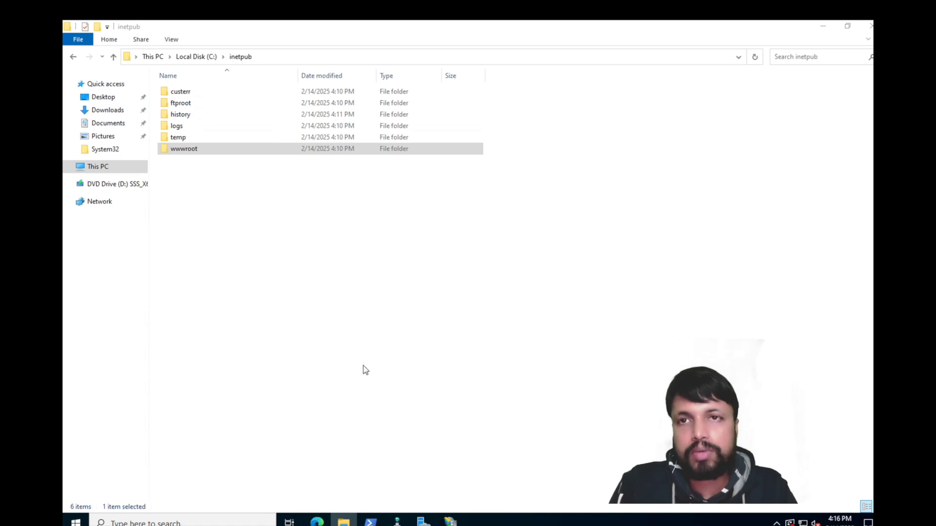
{"action": "left_click", "coordinate": [317, 521]}
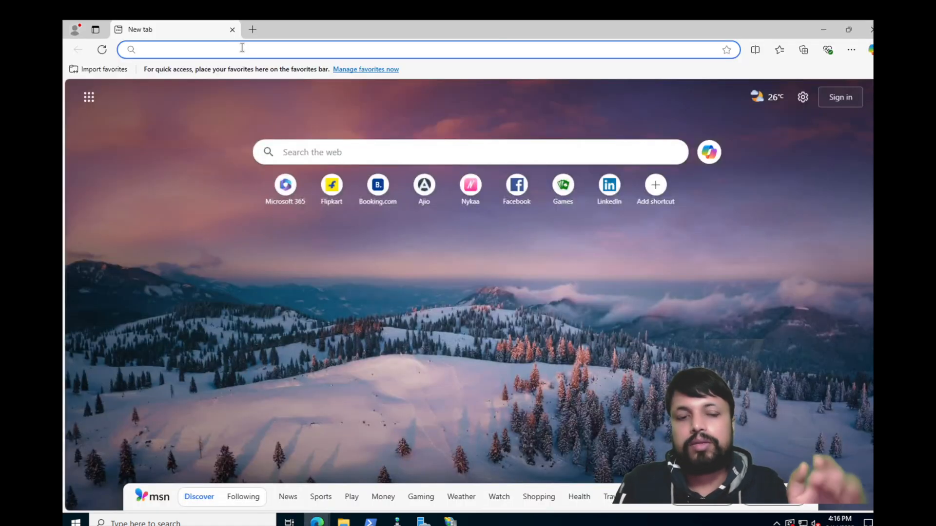
Step: Load localhost in Edge to see the IIS welcome page, then switch back to IIS Manager
{"action": "type", "text": "localhost"}
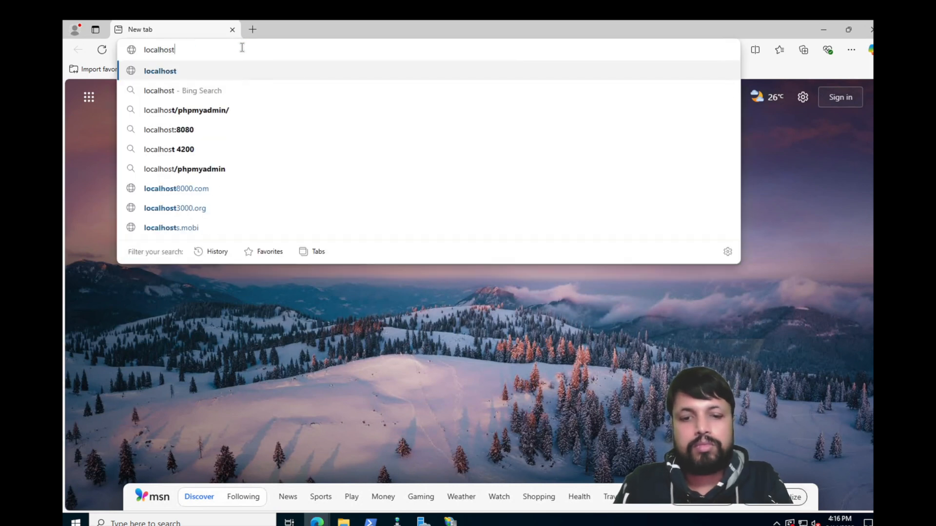
{"action": "key", "text": "Return"}
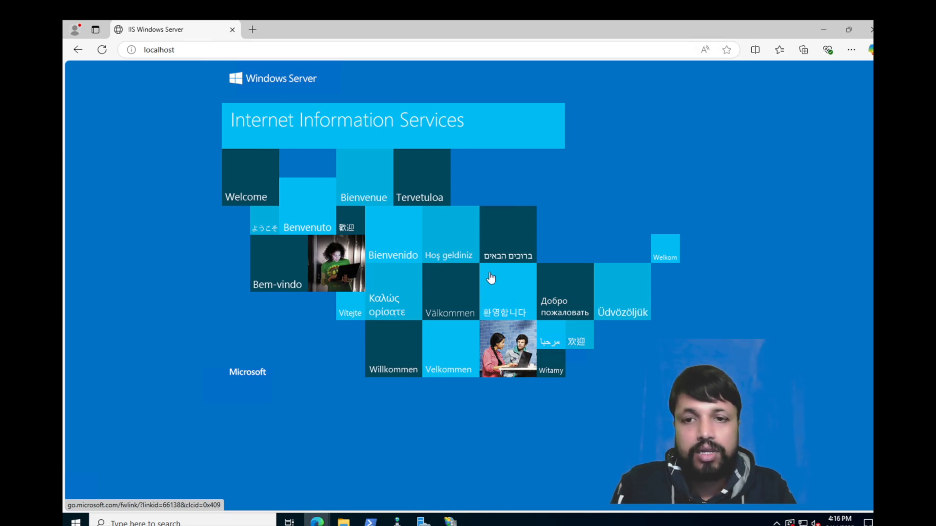
{"action": "mouse_move", "coordinate": [449, 521]}
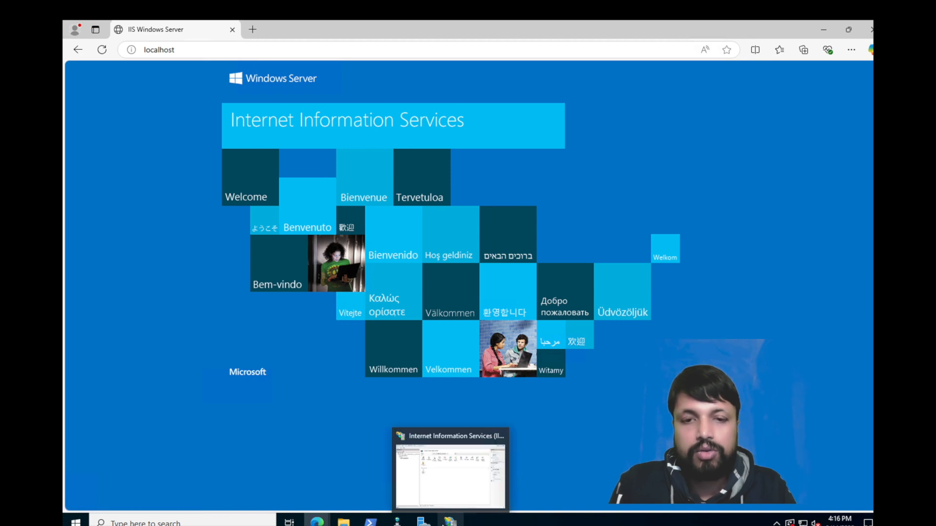
{"action": "left_click", "coordinate": [448, 472]}
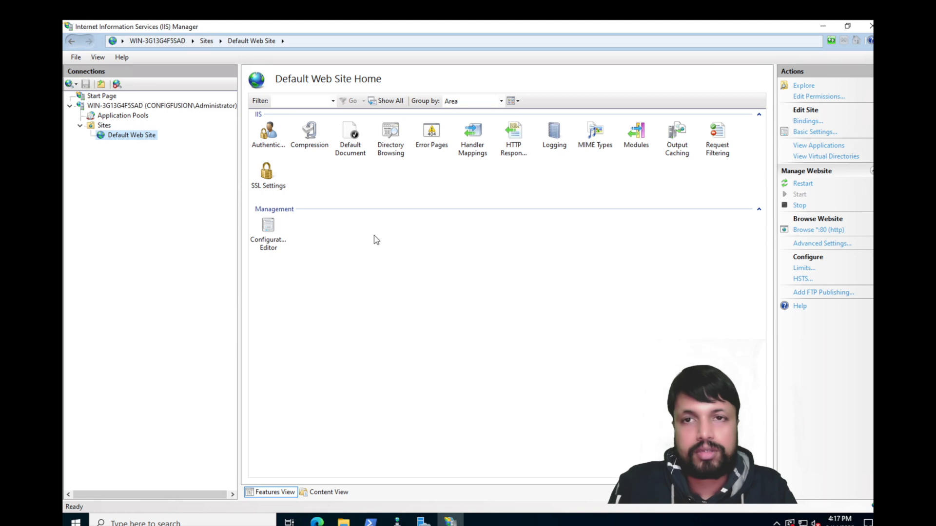
Step: Copy the login_page folder from the local desktop and restore the 192.168.173.195 remote session
{"action": "left_click", "coordinate": [344, 521]}
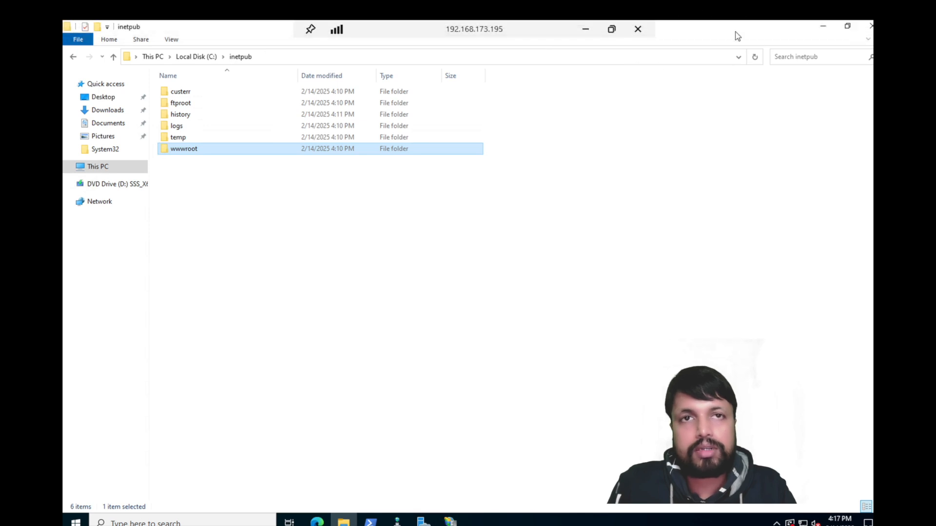
{"action": "left_click", "coordinate": [585, 28]}
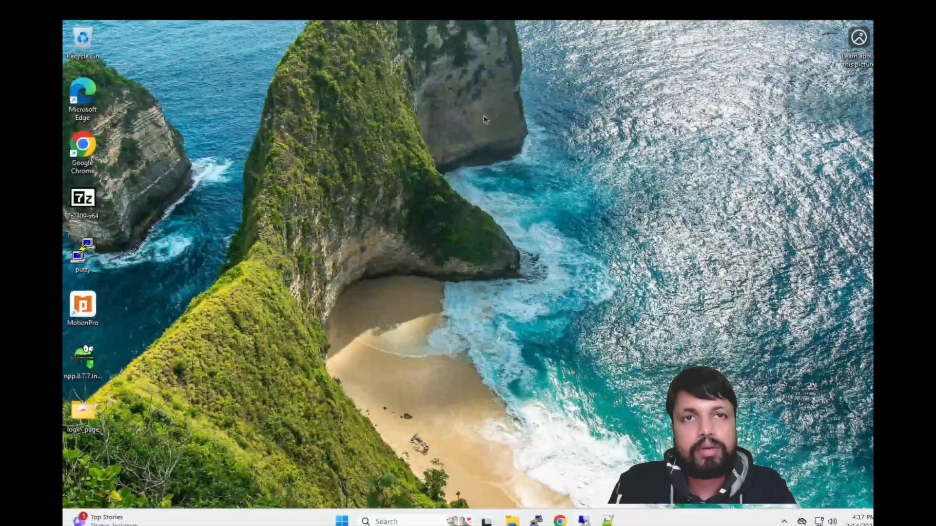
{"action": "right_click", "coordinate": [81, 408]}
{"action": "left_click", "coordinate": [127, 422]}
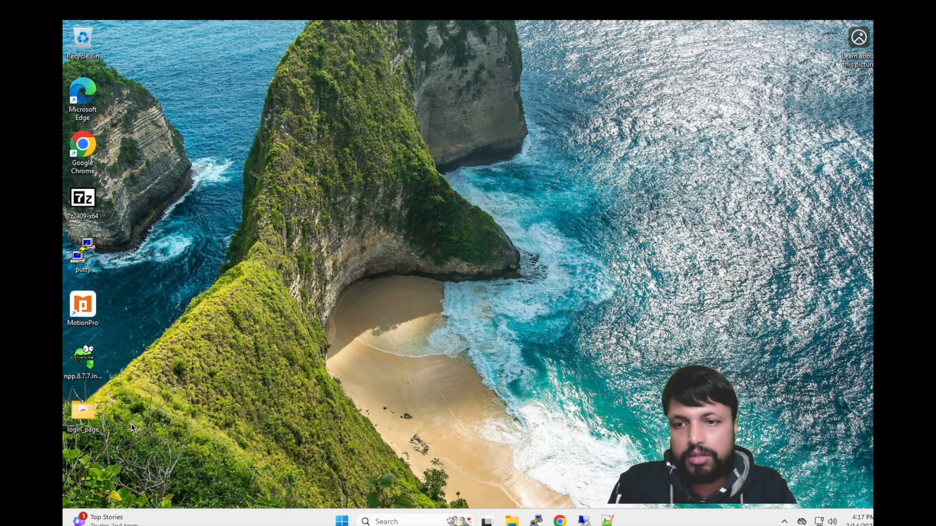
{"action": "left_click", "coordinate": [512, 523]}
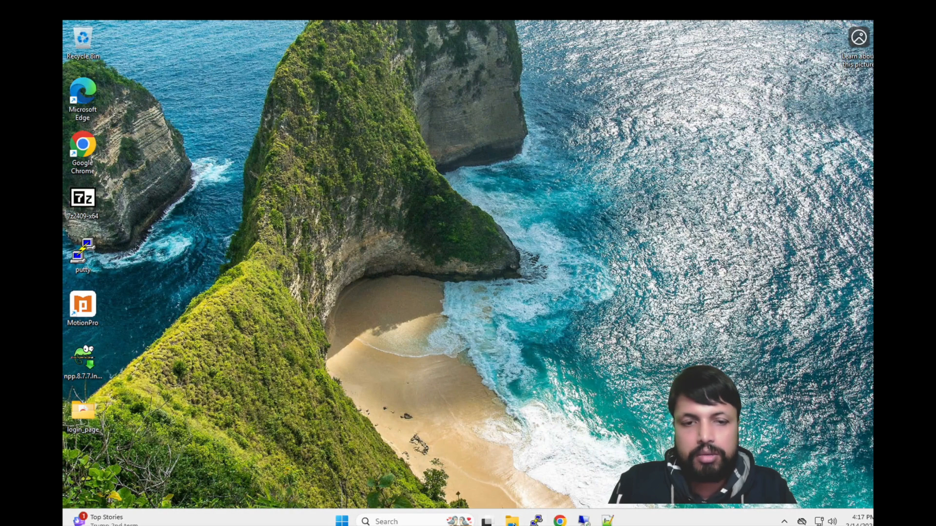
{"action": "mouse_move", "coordinate": [586, 520]}
{"action": "left_click", "coordinate": [622, 463]}
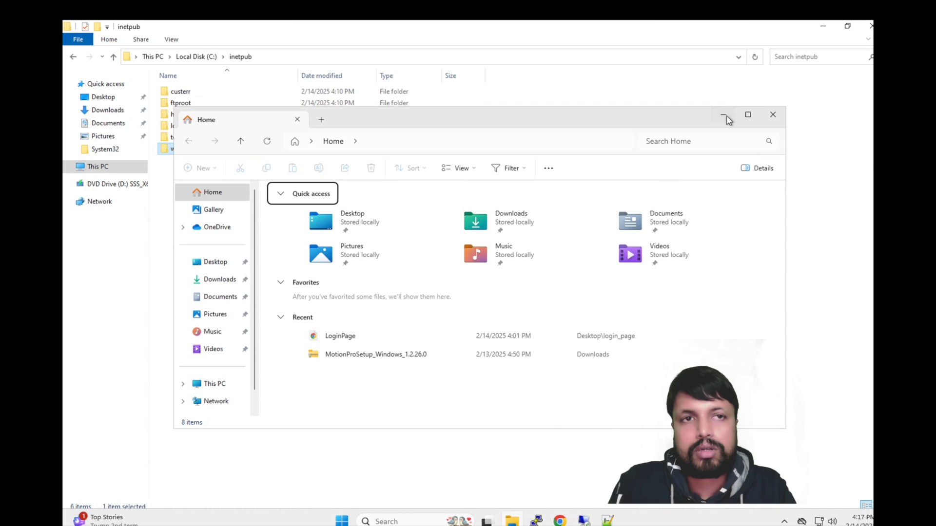
Step: Create a new folder named 'My Files' on Local Disk (C:)
{"action": "left_click", "coordinate": [723, 115]}
{"action": "left_click", "coordinate": [103, 168]}
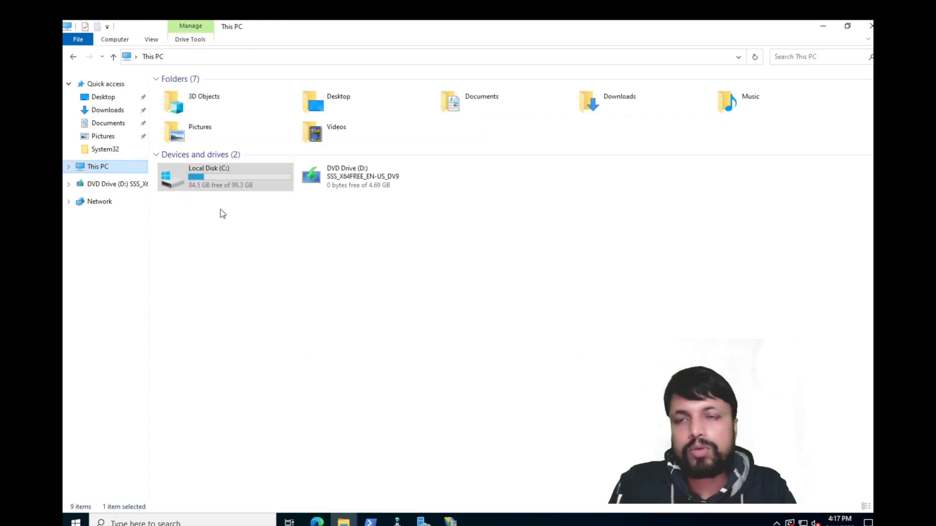
{"action": "double_click", "coordinate": [236, 180]}
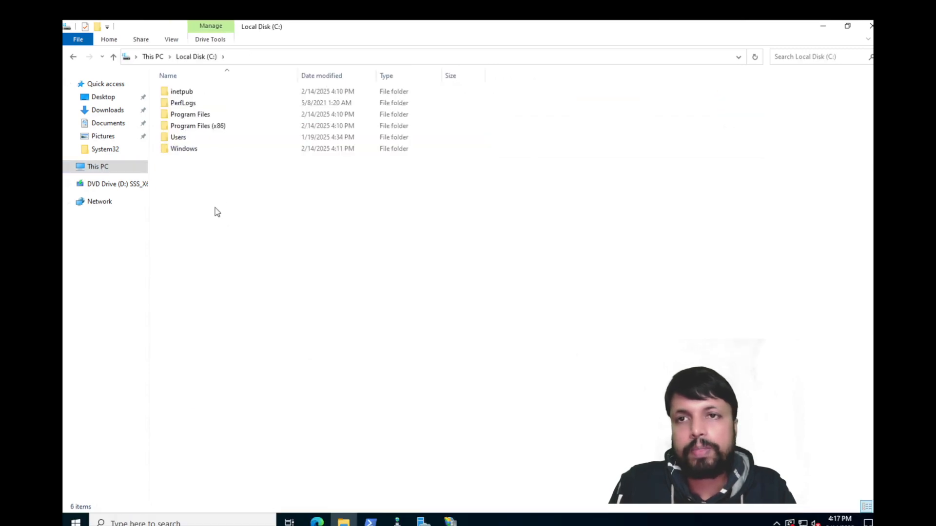
{"action": "right_click", "coordinate": [217, 212]}
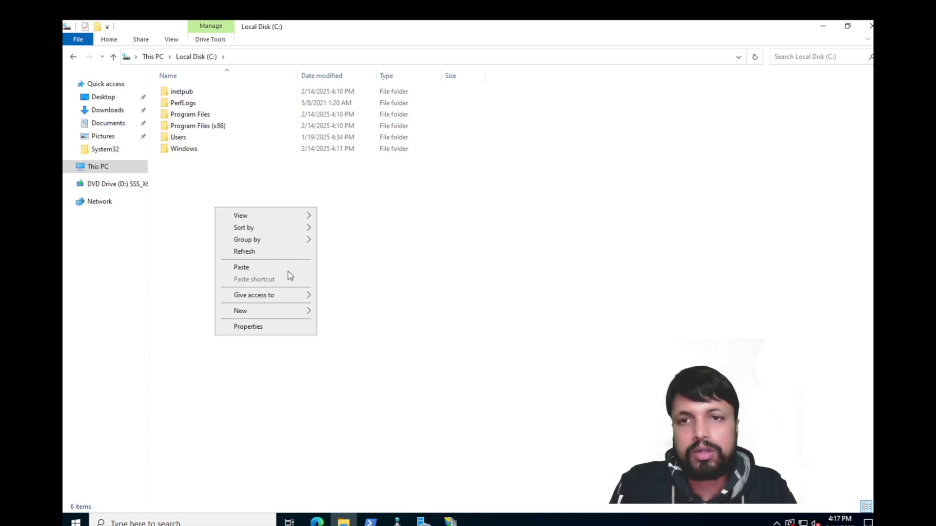
{"action": "mouse_move", "coordinate": [276, 311]}
{"action": "left_click", "coordinate": [346, 308]}
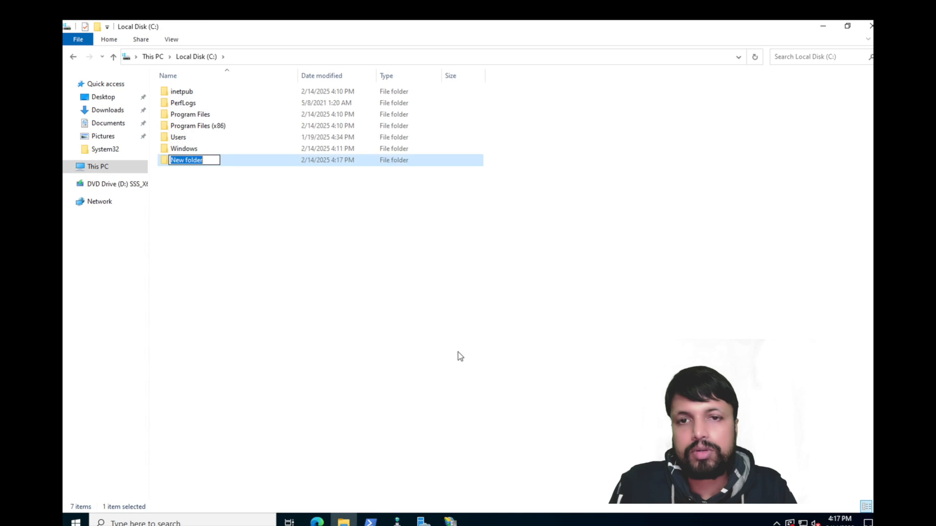
{"action": "type", "text": "My Files"}
{"action": "key", "text": "Return"}
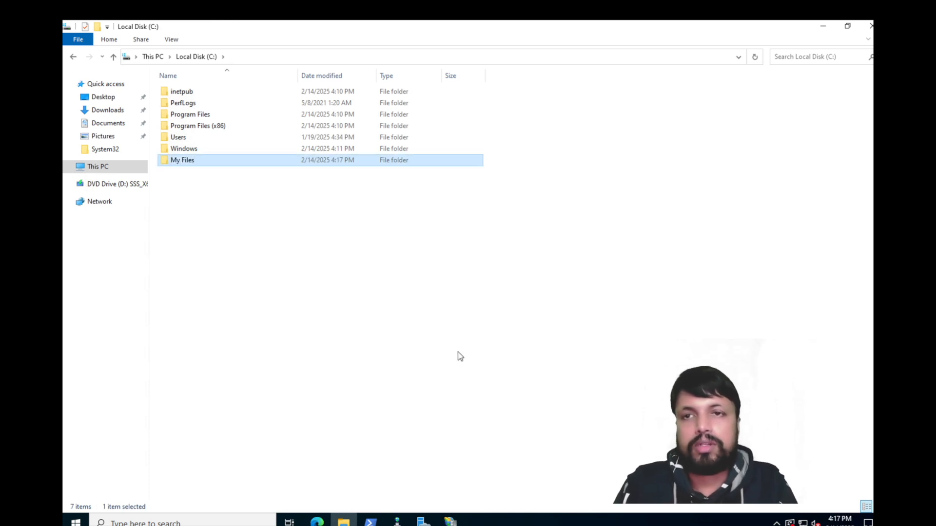
Step: Paste the login_page folder into C:\My Files and copy it again
{"action": "double_click", "coordinate": [195, 160]}
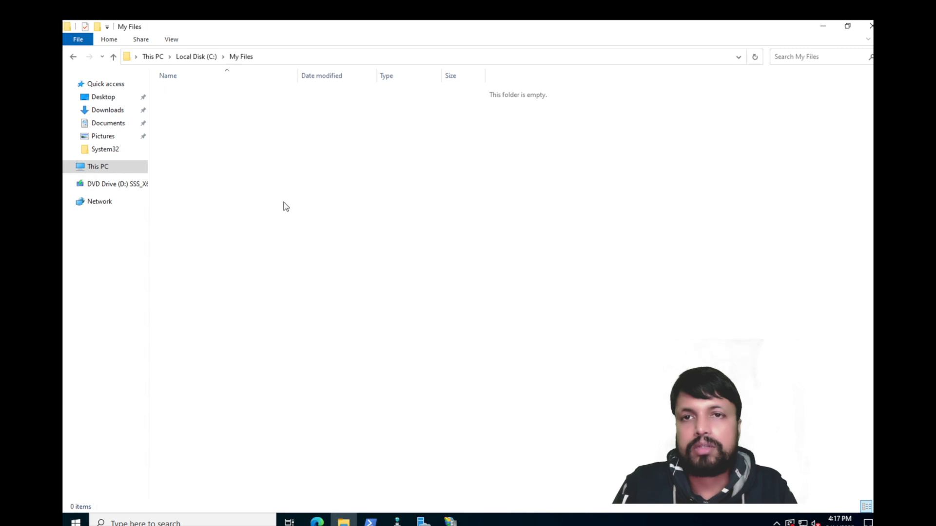
{"action": "right_click", "coordinate": [283, 202]}
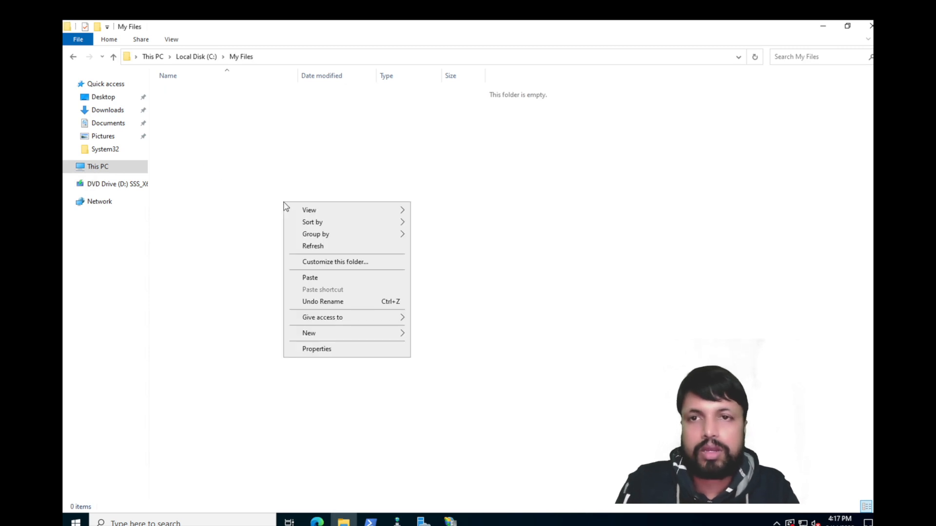
{"action": "left_click", "coordinate": [317, 276]}
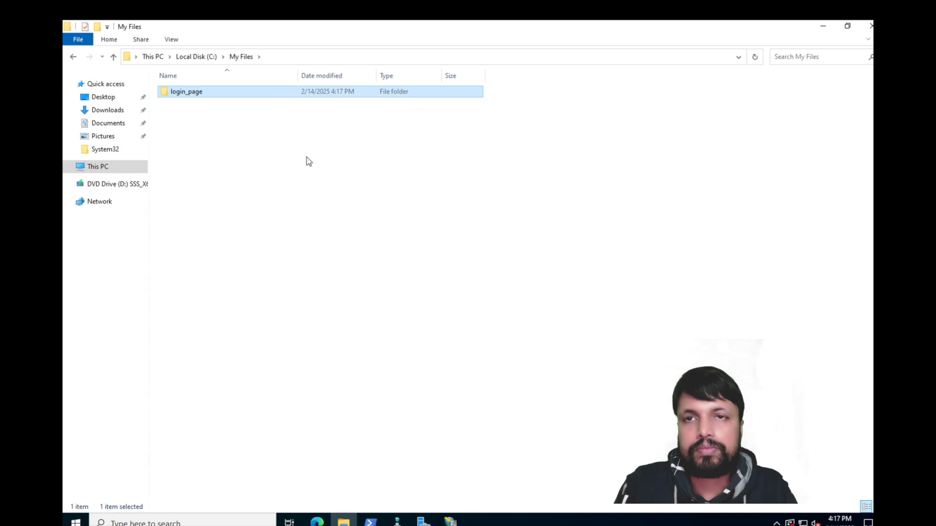
{"action": "right_click", "coordinate": [191, 92]}
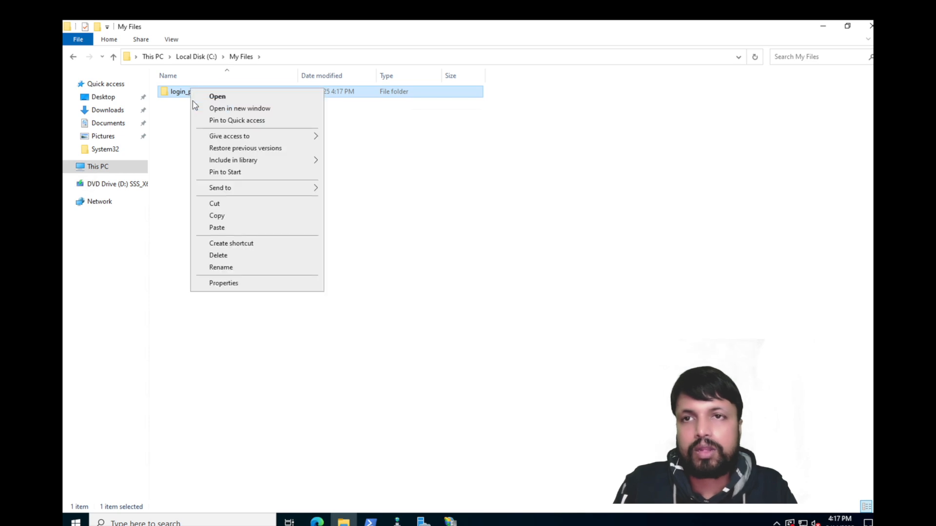
{"action": "left_click", "coordinate": [226, 213]}
Step: Paste login_page into C:\inetpub\wwwroot and check the folder's contents
{"action": "left_click", "coordinate": [196, 57]}
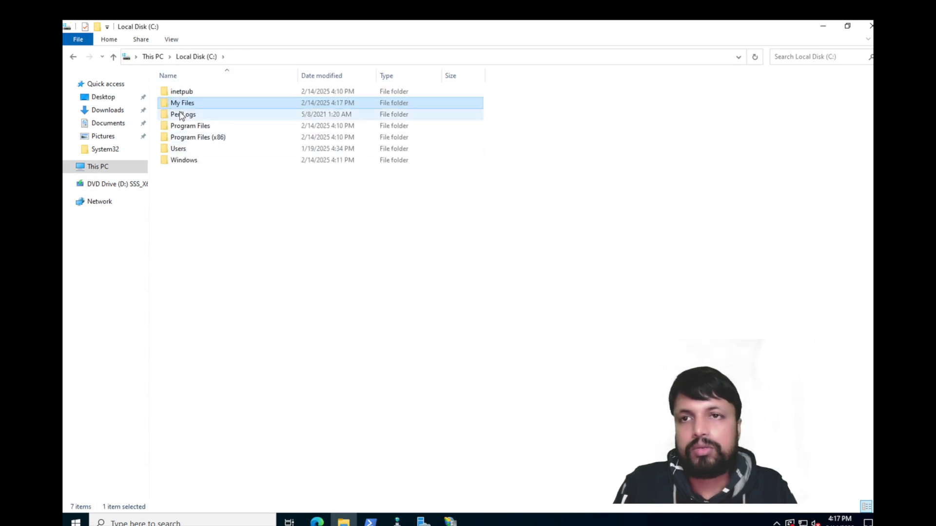
{"action": "left_click", "coordinate": [180, 78]}
{"action": "left_click_drag", "start_coordinate": [180, 89], "coordinate": [177, 160]}
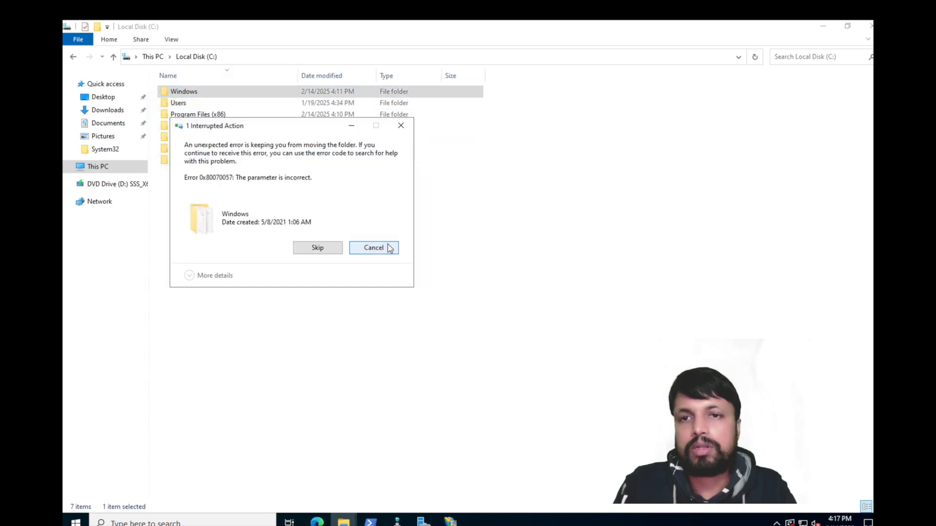
{"action": "left_click", "coordinate": [373, 247]}
{"action": "left_click", "coordinate": [186, 162]}
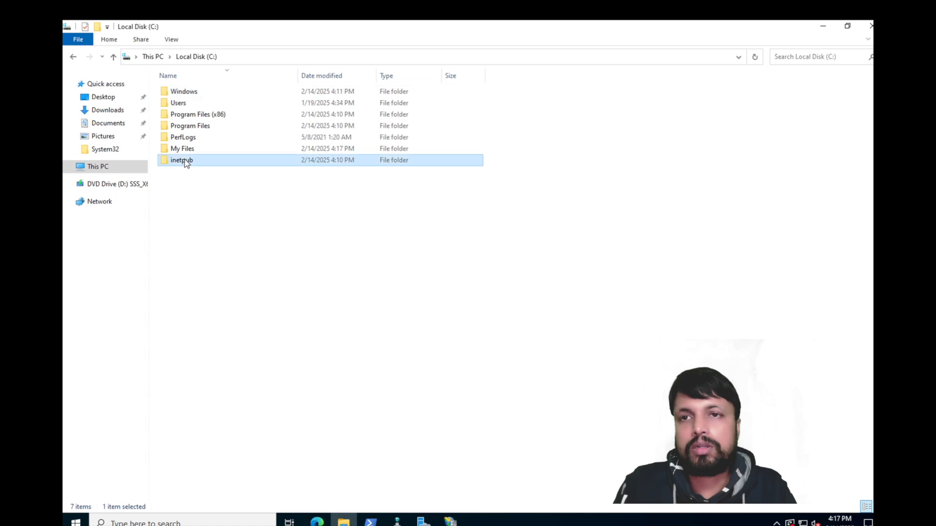
{"action": "double_click", "coordinate": [186, 162]}
{"action": "left_click", "coordinate": [181, 150]}
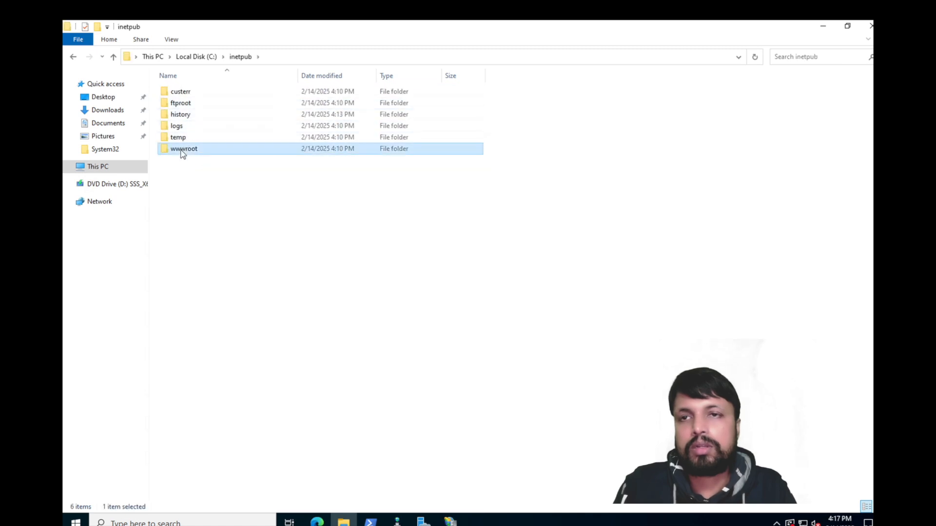
{"action": "double_click", "coordinate": [181, 151]}
{"action": "right_click", "coordinate": [205, 133]}
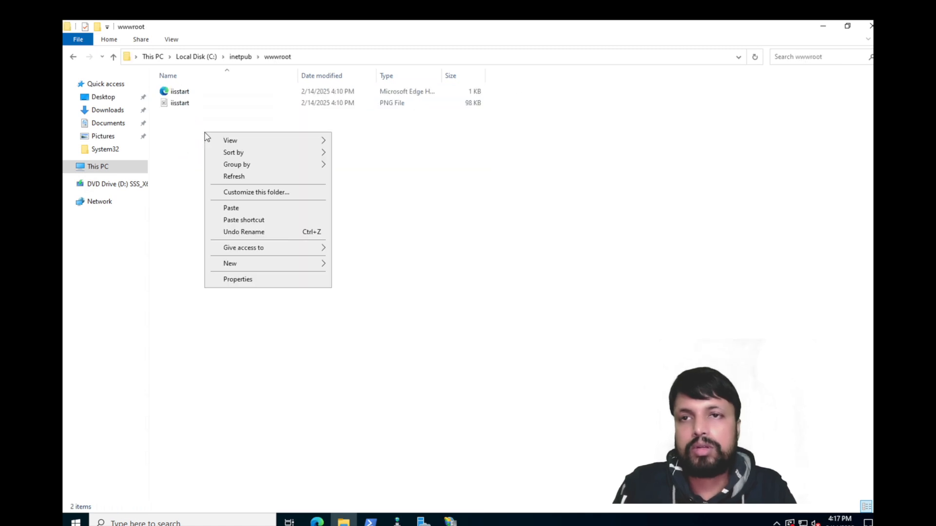
{"action": "left_click", "coordinate": [231, 208]}
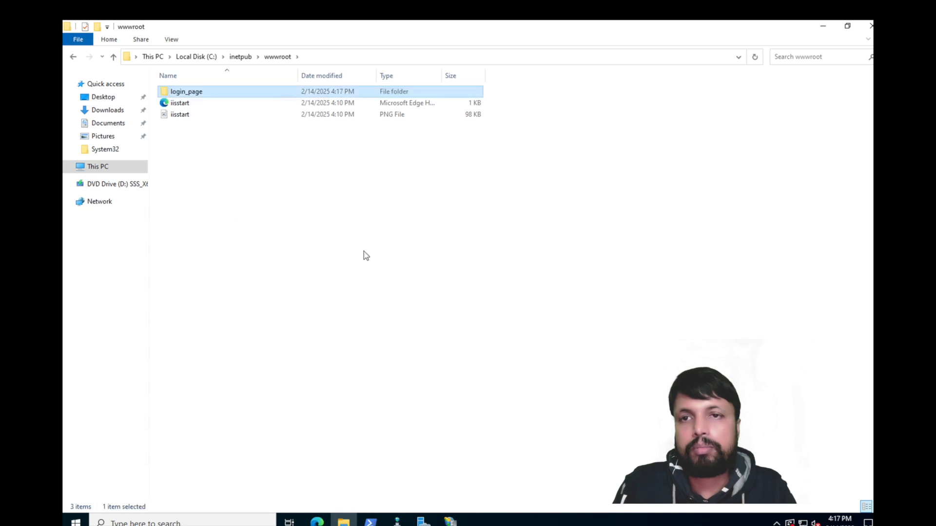
{"action": "double_click", "coordinate": [193, 94]}
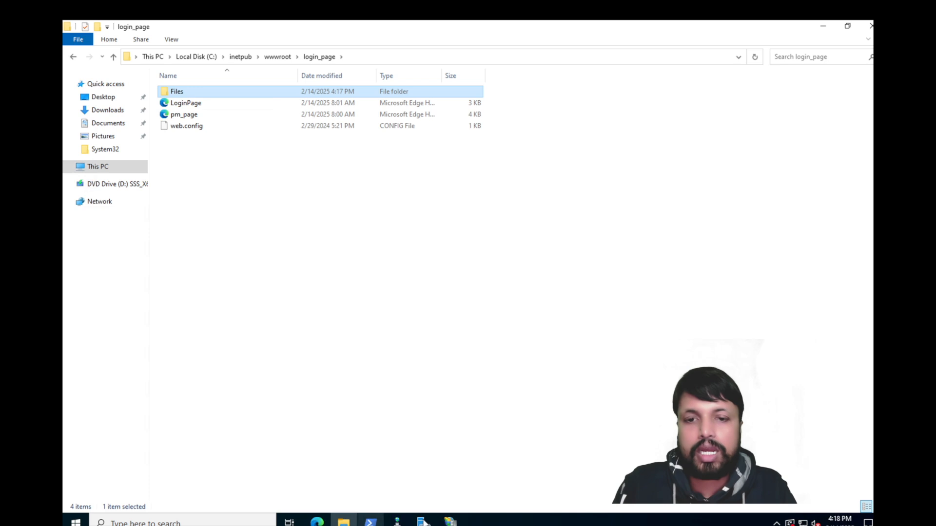
{"action": "left_click", "coordinate": [449, 520]}
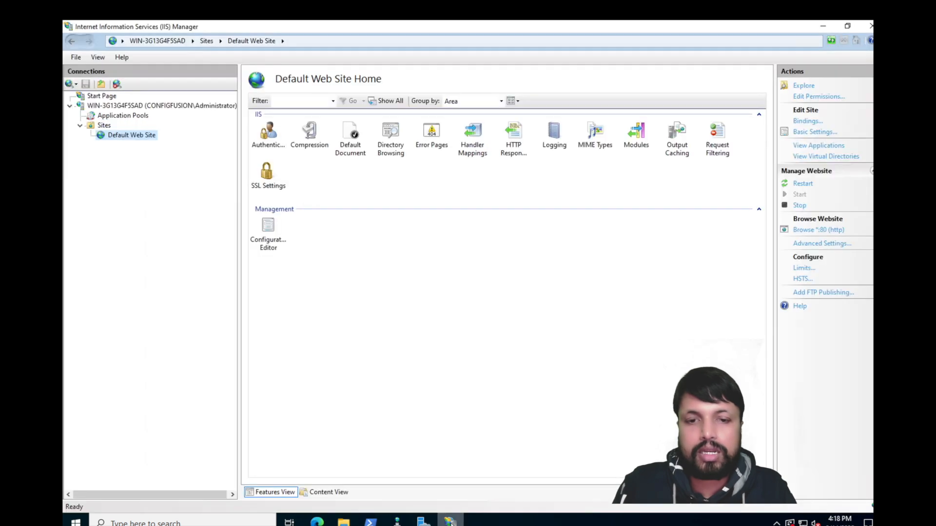
Step: Open Default Web Site's Default Document feature and start adding a new entry
{"action": "left_click", "coordinate": [347, 132]}
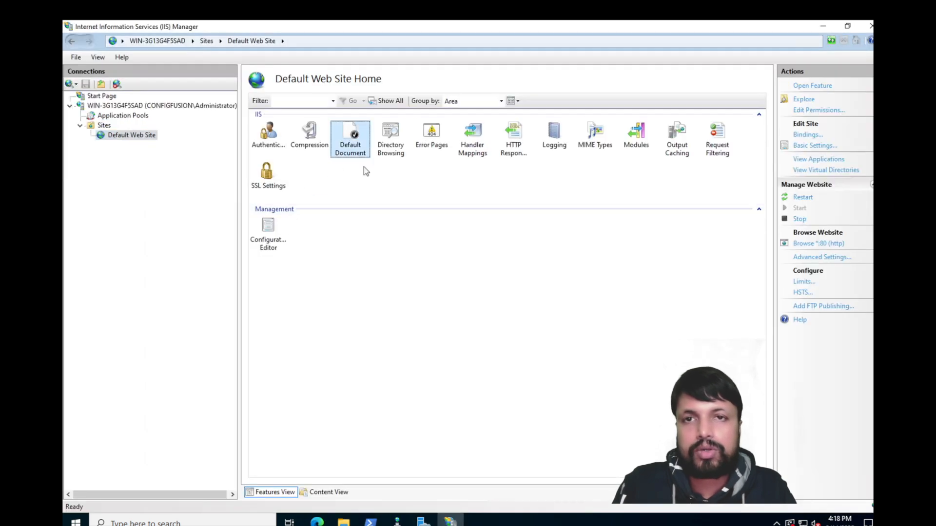
{"action": "double_click", "coordinate": [332, 135]}
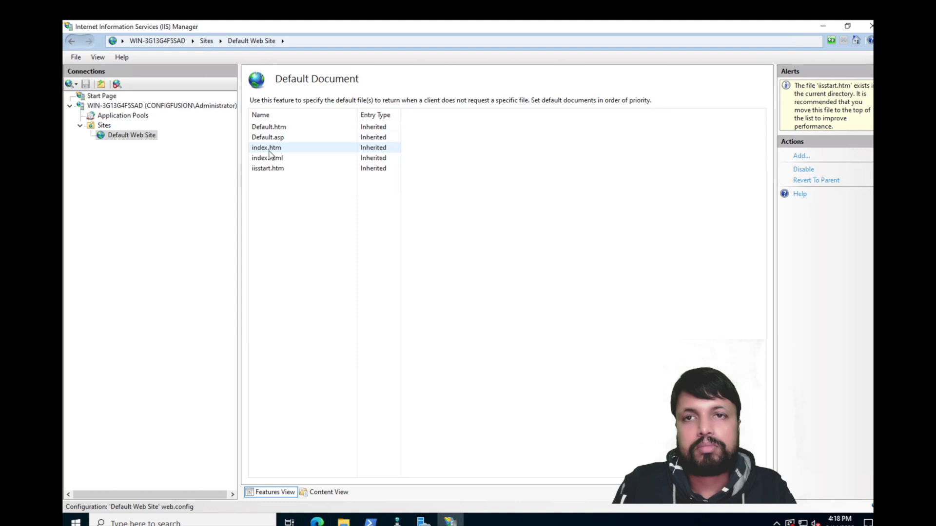
{"action": "left_click", "coordinate": [800, 157]}
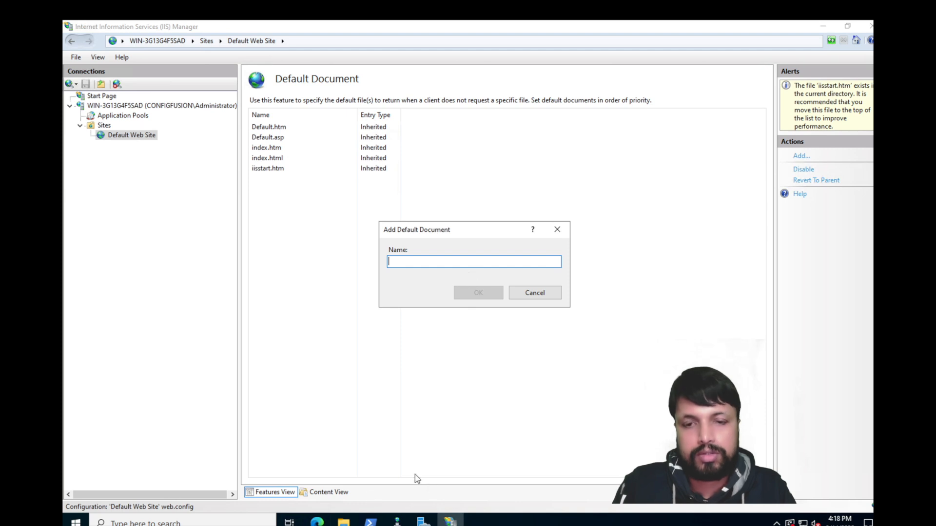
Step: Select the LoginPage file's name in the login_page folder for copying
{"action": "left_click", "coordinate": [343, 521]}
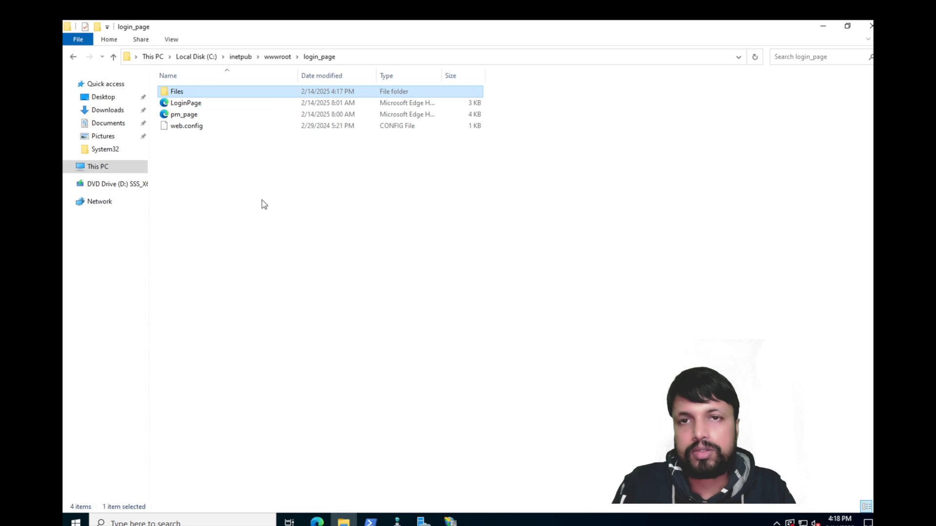
{"action": "left_click", "coordinate": [204, 105]}
{"action": "left_click", "coordinate": [195, 102]}
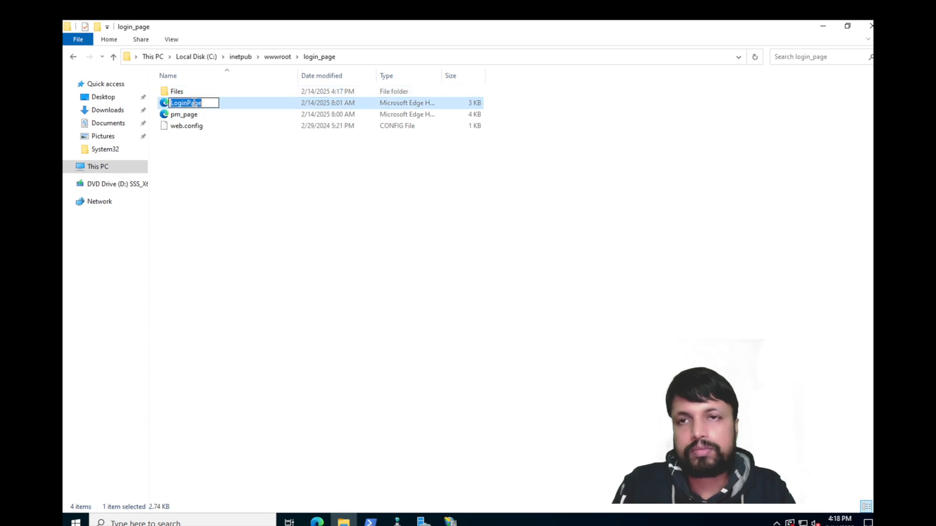
{"action": "left_click", "coordinate": [449, 522]}
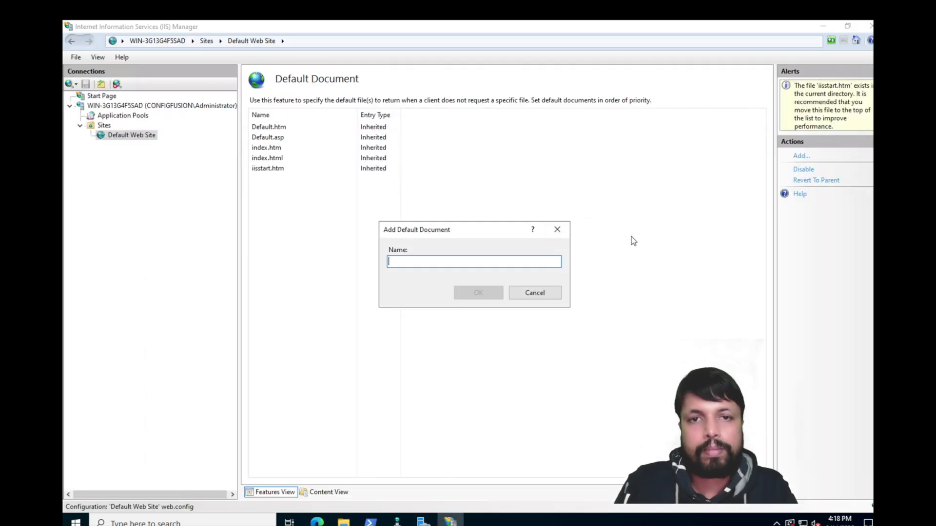
Step: Paste LoginPage as the document name and check the file's type in its Properties
{"action": "key", "text": "ctrl+v"}
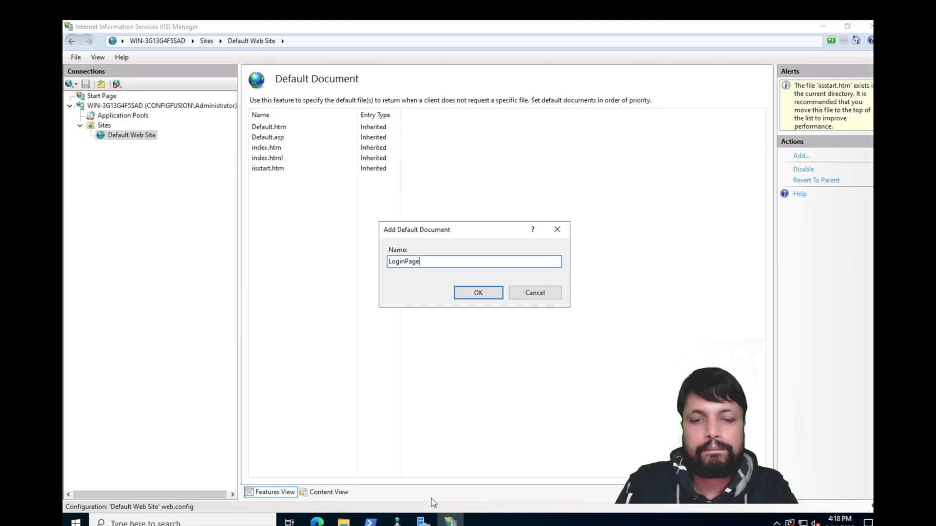
{"action": "left_click", "coordinate": [344, 520]}
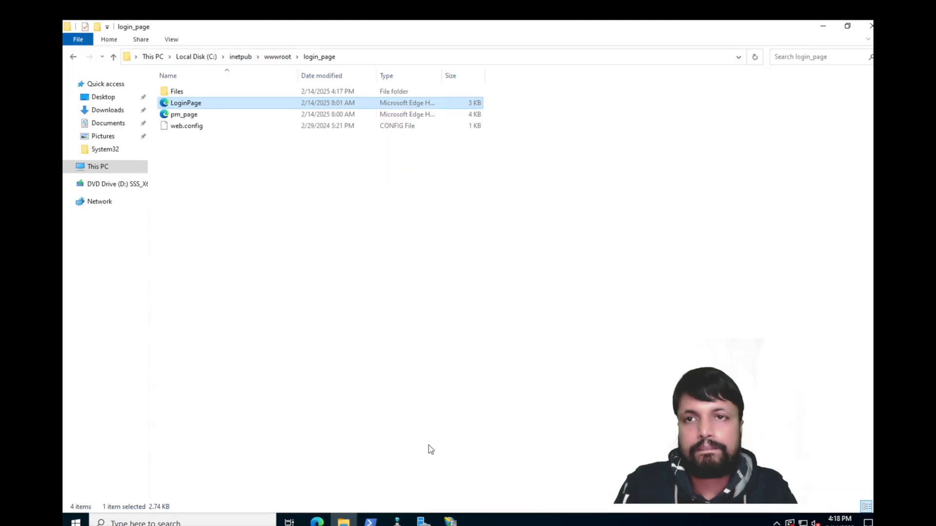
{"action": "right_click", "coordinate": [194, 106]}
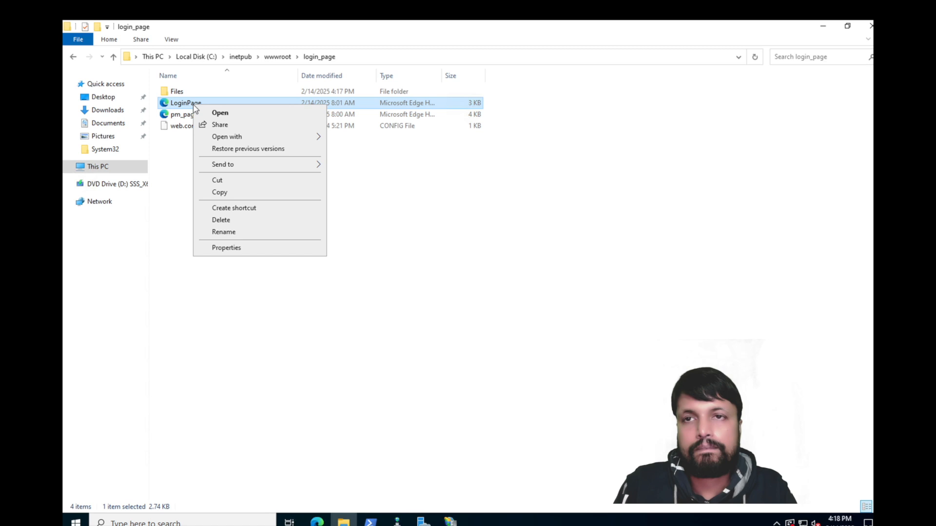
{"action": "left_click", "coordinate": [242, 247]}
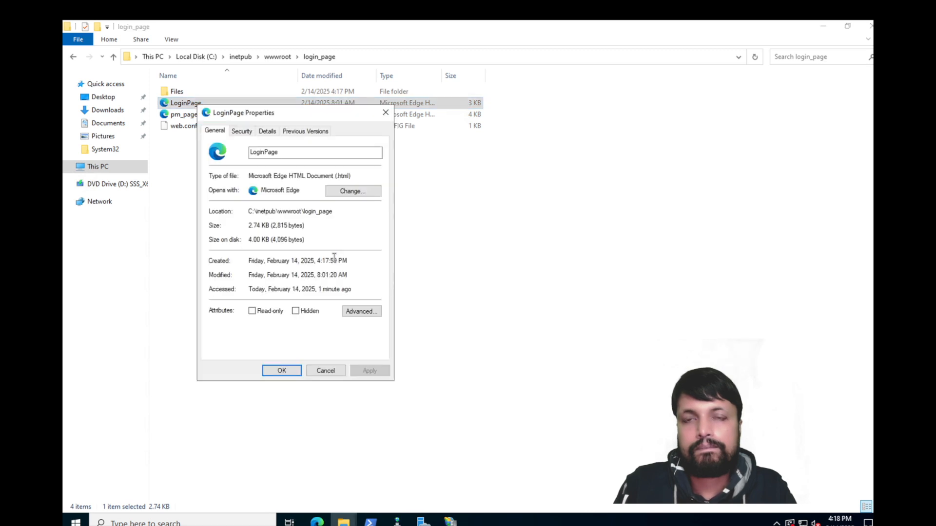
{"action": "left_click", "coordinate": [385, 113]}
{"action": "left_click", "coordinate": [449, 520]}
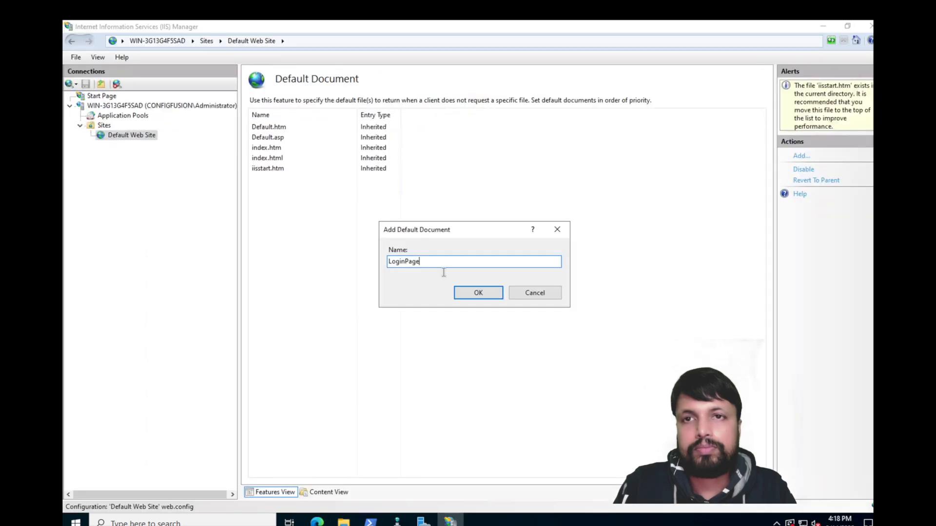
Step: Complete the name as LoginPage.html, add it, and return to Default Web Site Home
{"action": "type", "text": ".html"}
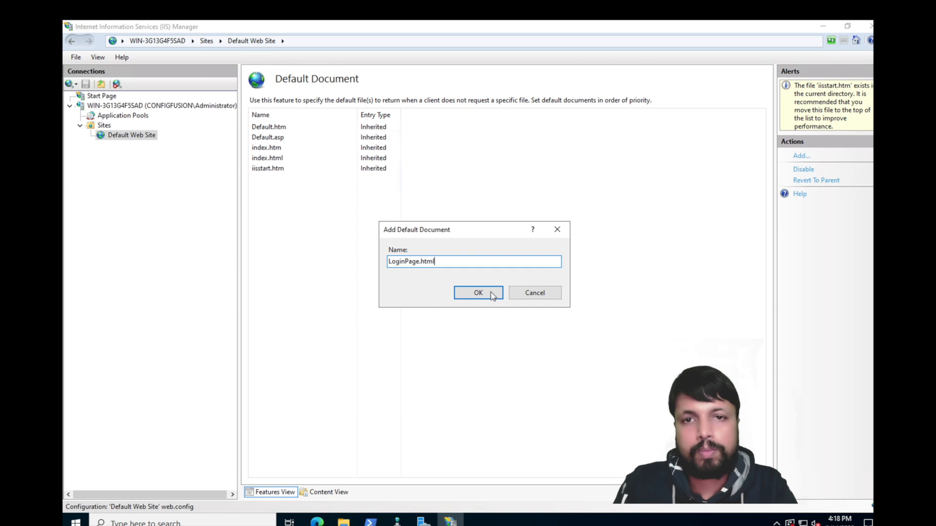
{"action": "left_click", "coordinate": [492, 294]}
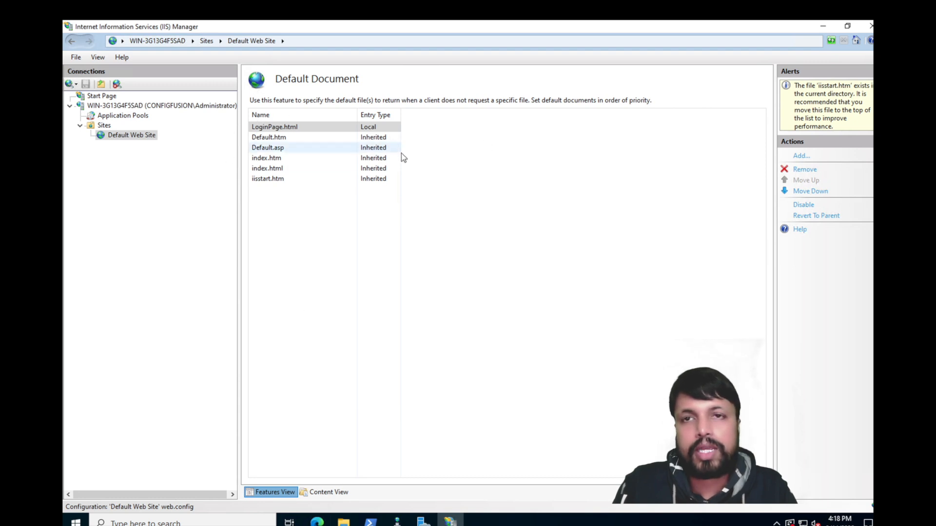
{"action": "left_click", "coordinate": [125, 137]}
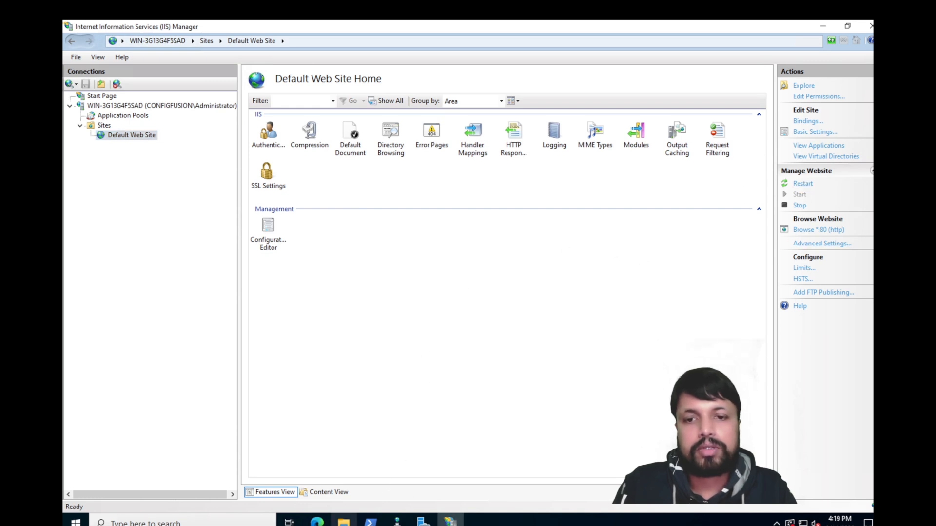
{"action": "left_click", "coordinate": [317, 521]}
Step: Reload localhost in Edge and load it in a new tab, still showing the IIS welcome page
{"action": "left_click", "coordinate": [267, 458]}
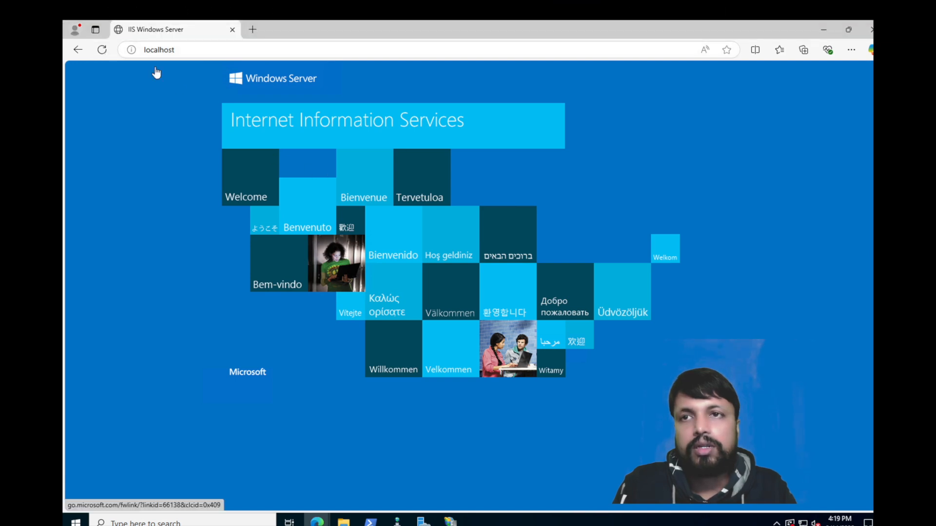
{"action": "left_click", "coordinate": [198, 50]}
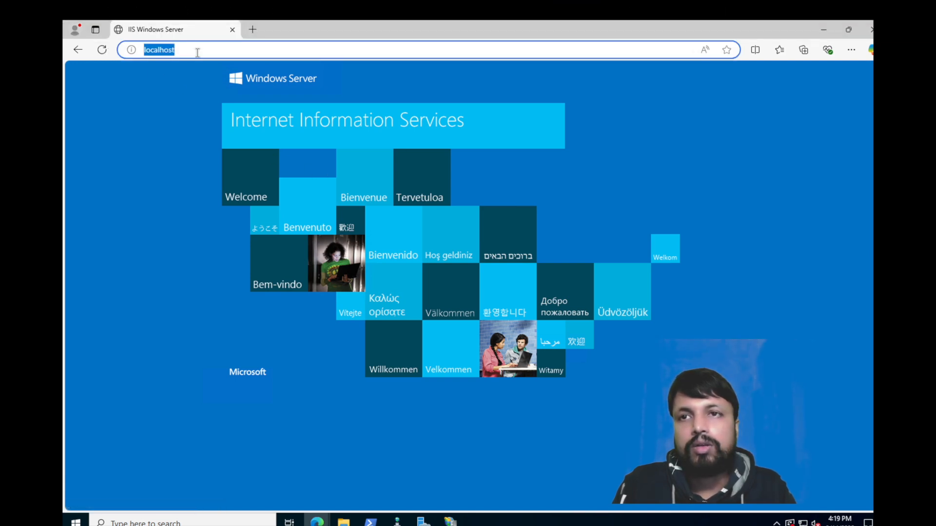
{"action": "key", "text": "Return"}
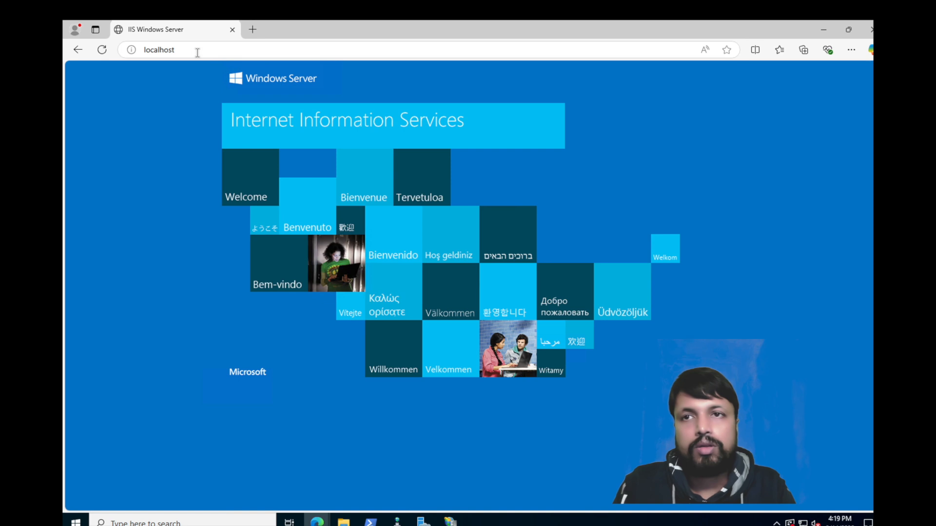
{"action": "left_click", "coordinate": [252, 30]}
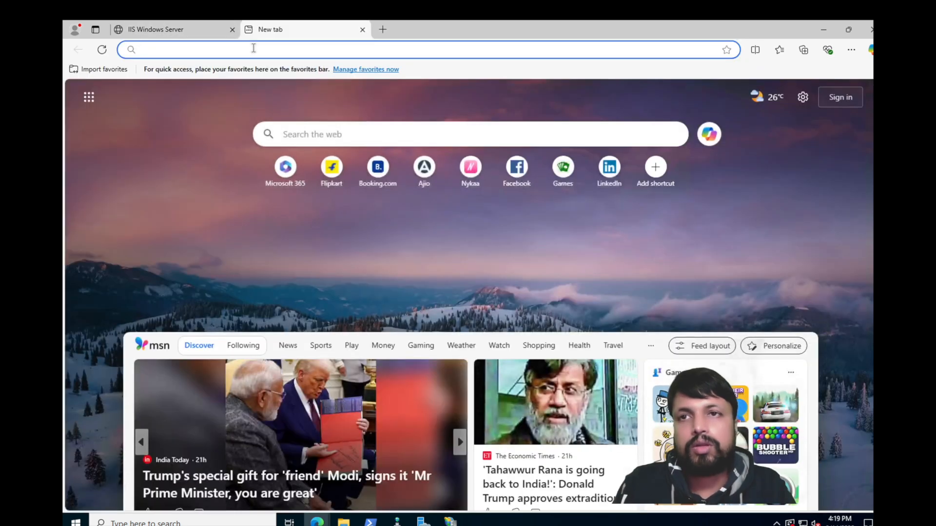
{"action": "type", "text": "localh"}
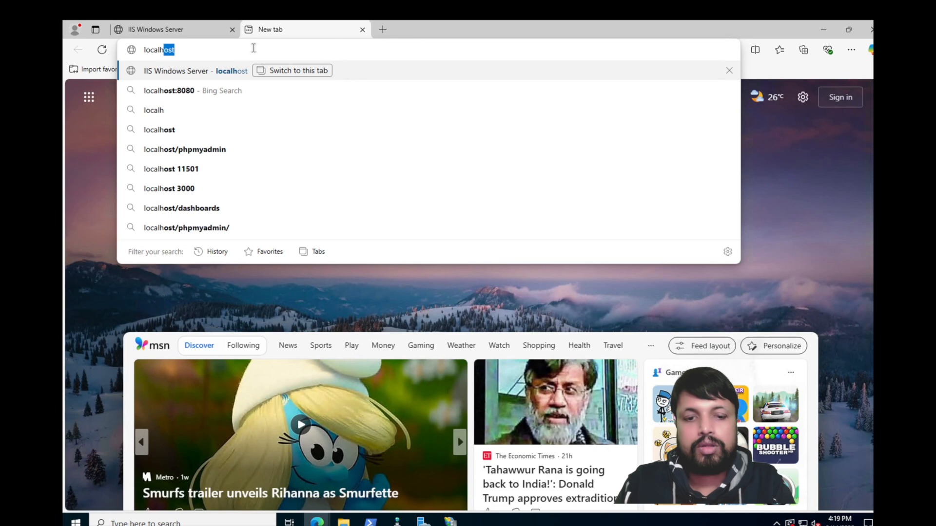
{"action": "type", "text": "ost"}
{"action": "key", "text": "Return"}
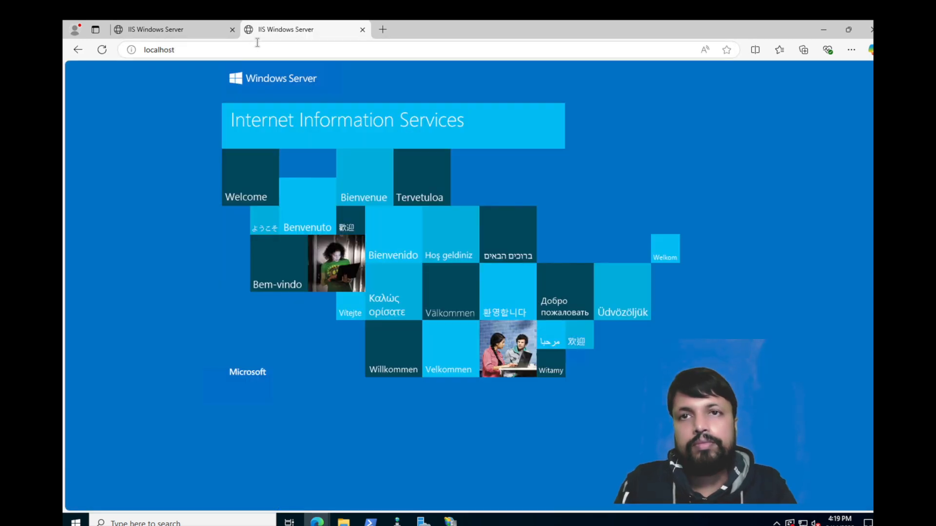
{"action": "left_click", "coordinate": [233, 27]}
{"action": "left_click", "coordinate": [449, 520]}
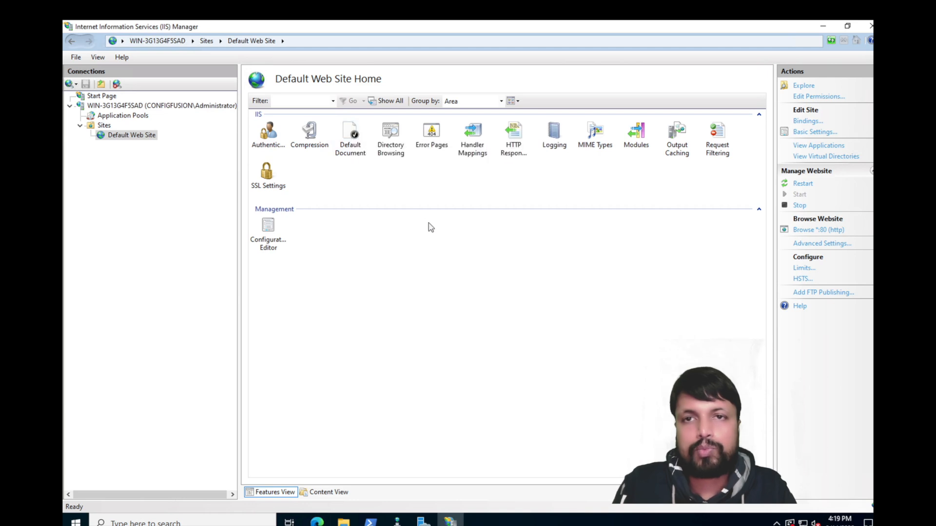
Step: Explore the site's folder in File Explorer and look inside login_page
{"action": "left_click", "coordinate": [349, 142]}
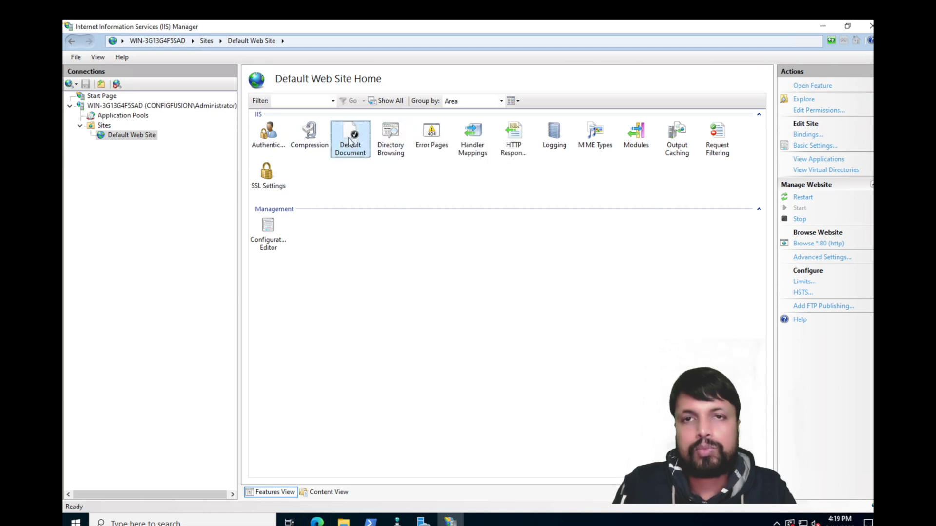
{"action": "left_click", "coordinate": [804, 100]}
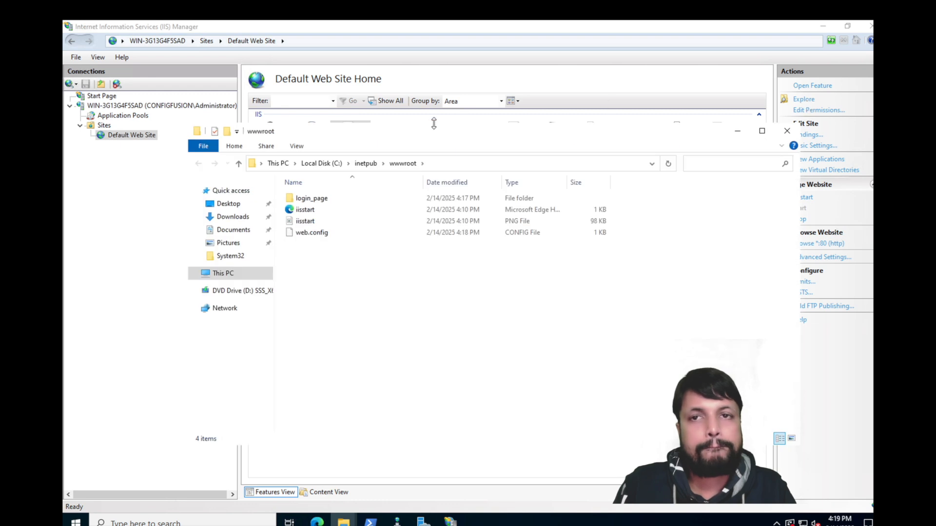
{"action": "double_click", "coordinate": [313, 200]}
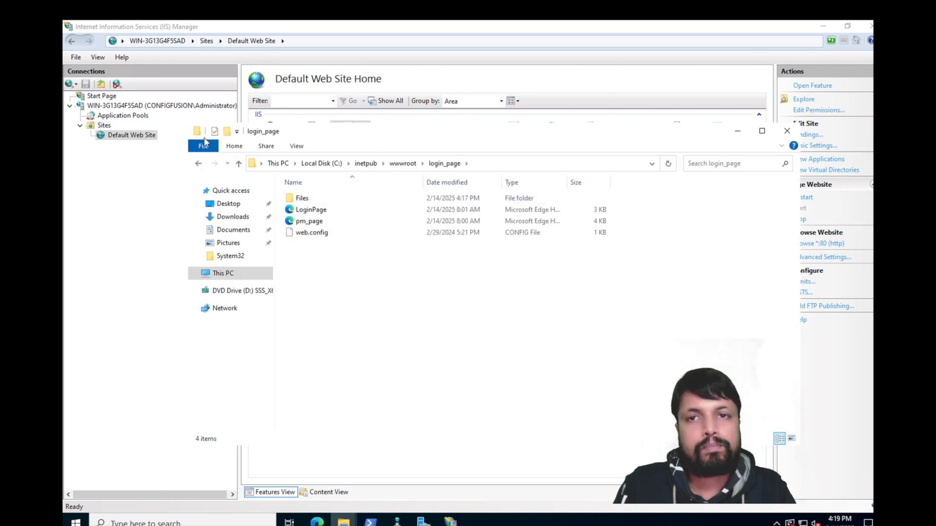
{"action": "left_click", "coordinate": [786, 133]}
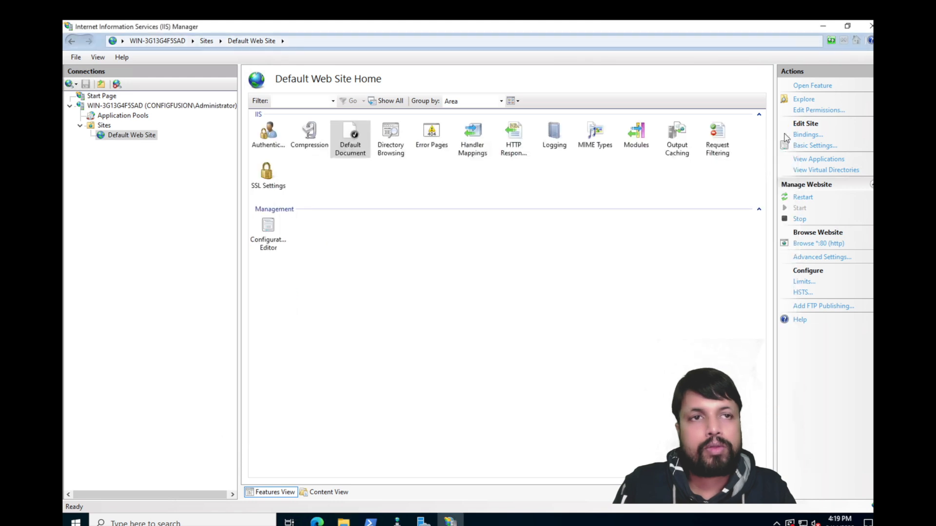
Step: Check the site's http binding on port 80, then open its Basic Settings
{"action": "left_click", "coordinate": [809, 135]}
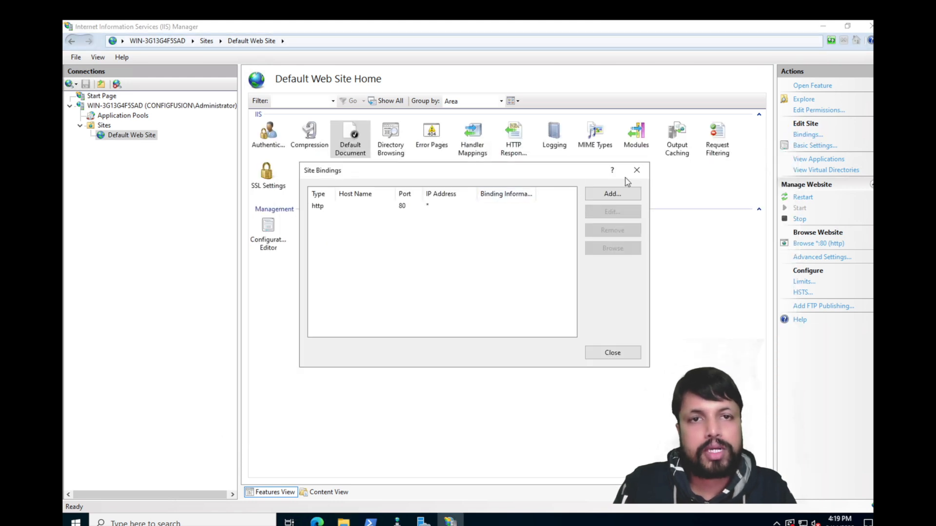
{"action": "left_click", "coordinate": [636, 170]}
{"action": "left_click", "coordinate": [824, 145]}
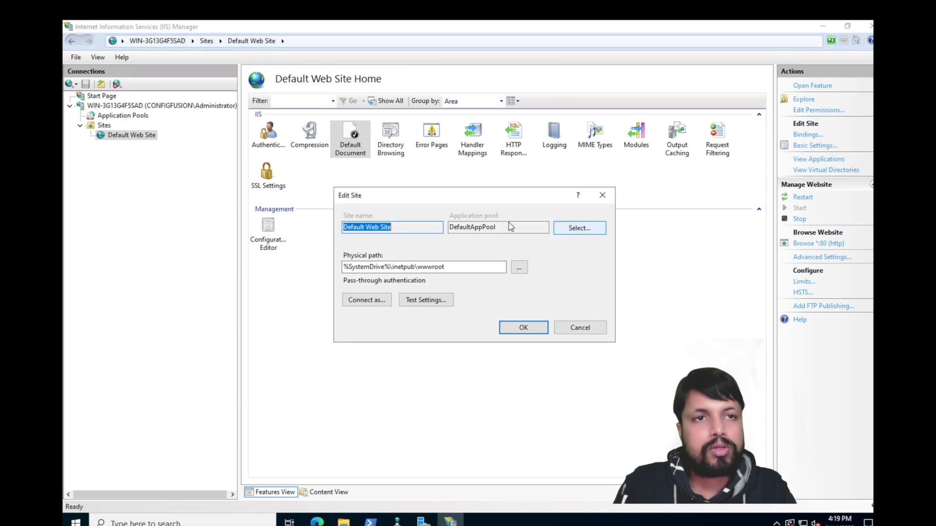
Step: Browse to C:\inetpub\wwwroot\login_page as the site's physical path and confirm
{"action": "left_click", "coordinate": [520, 268]}
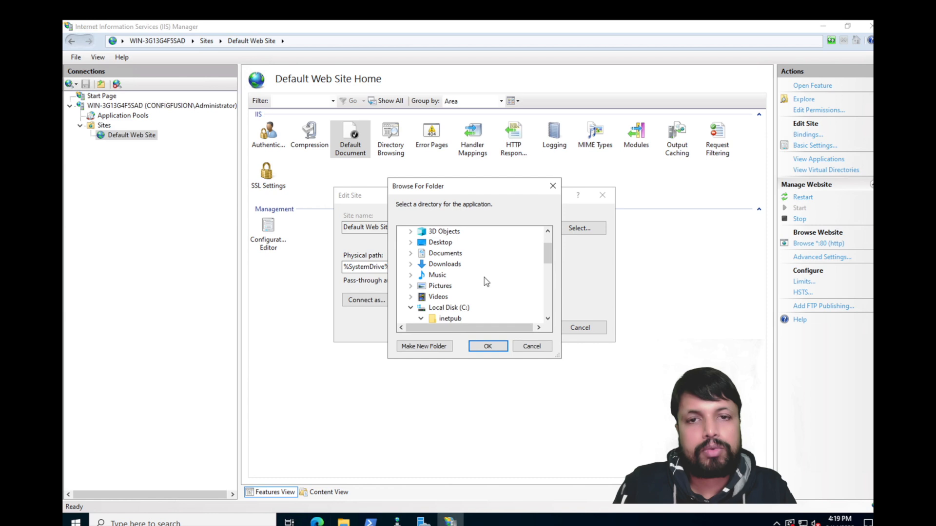
{"action": "left_click_drag", "start_coordinate": [549, 255], "coordinate": [549, 282]}
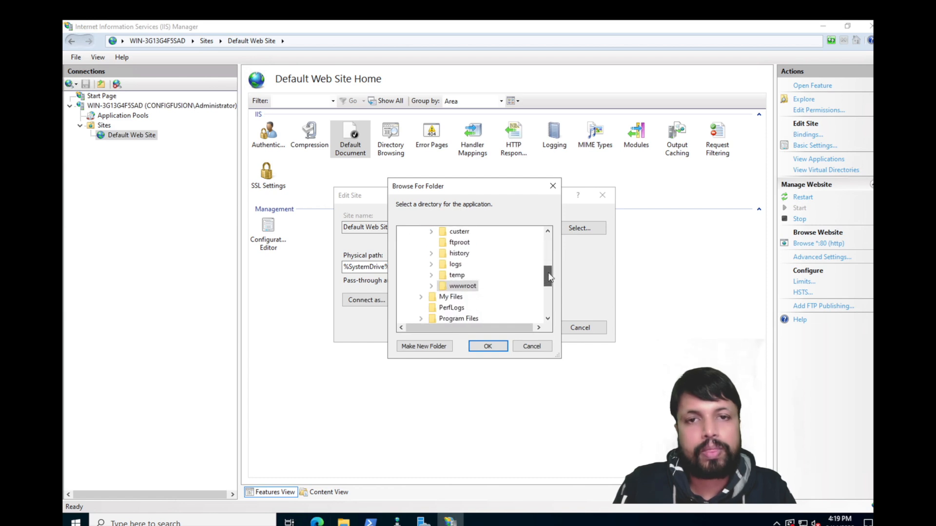
{"action": "left_click", "coordinate": [457, 288]}
{"action": "left_click", "coordinate": [484, 317]}
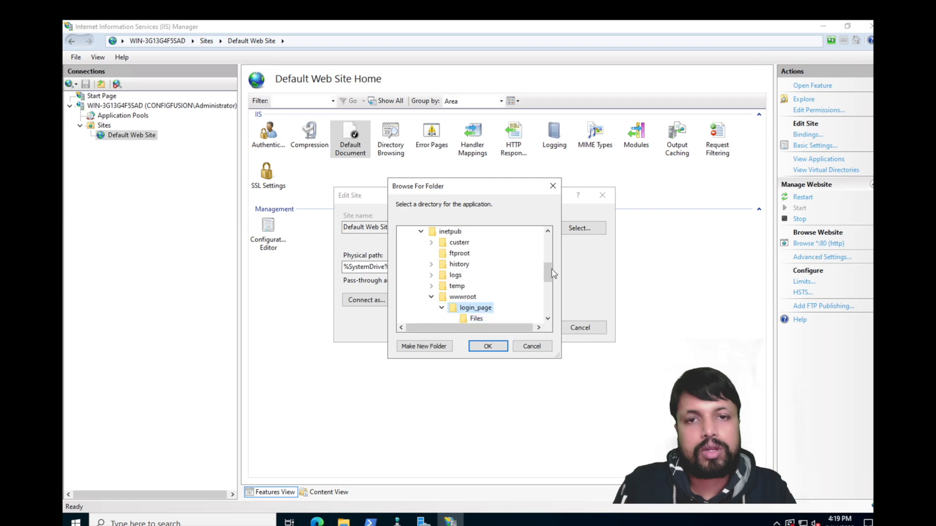
{"action": "left_click_drag", "start_coordinate": [551, 271], "coordinate": [549, 282]}
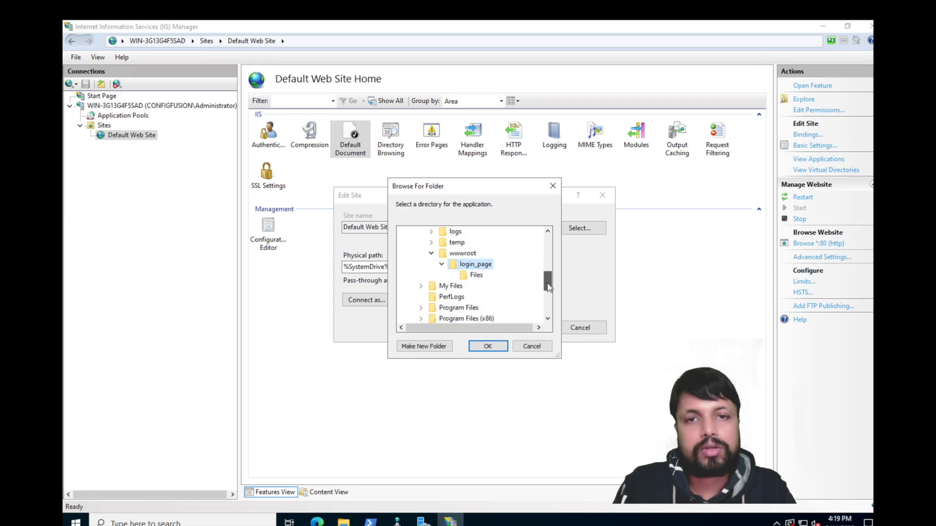
{"action": "left_click", "coordinate": [495, 347]}
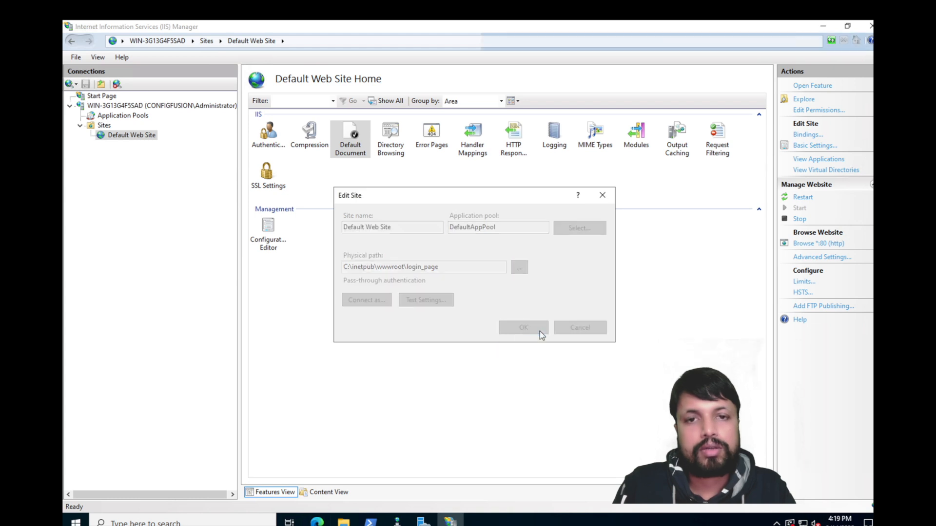
{"action": "left_click", "coordinate": [540, 334]}
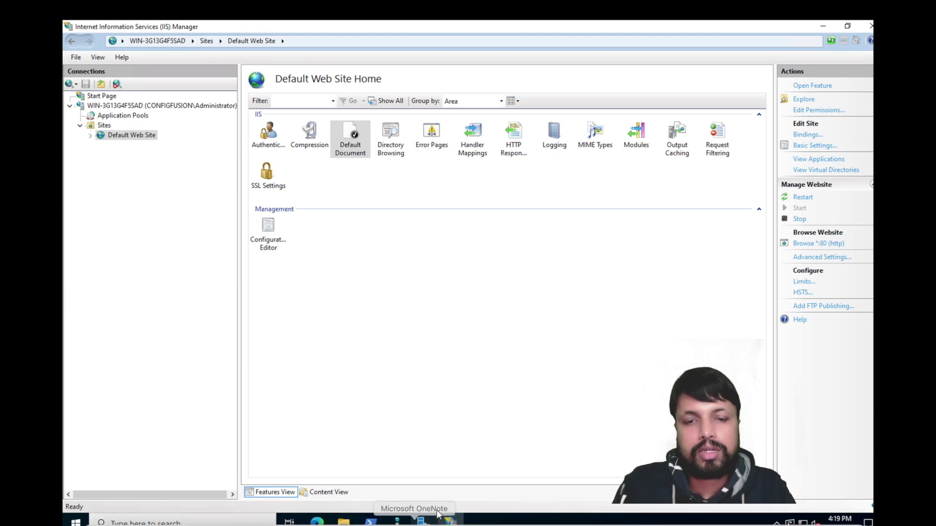
Step: Reload localhost in Edge, which now shows the custom testing-lab login page
{"action": "left_click", "coordinate": [317, 521]}
{"action": "left_click", "coordinate": [376, 470]}
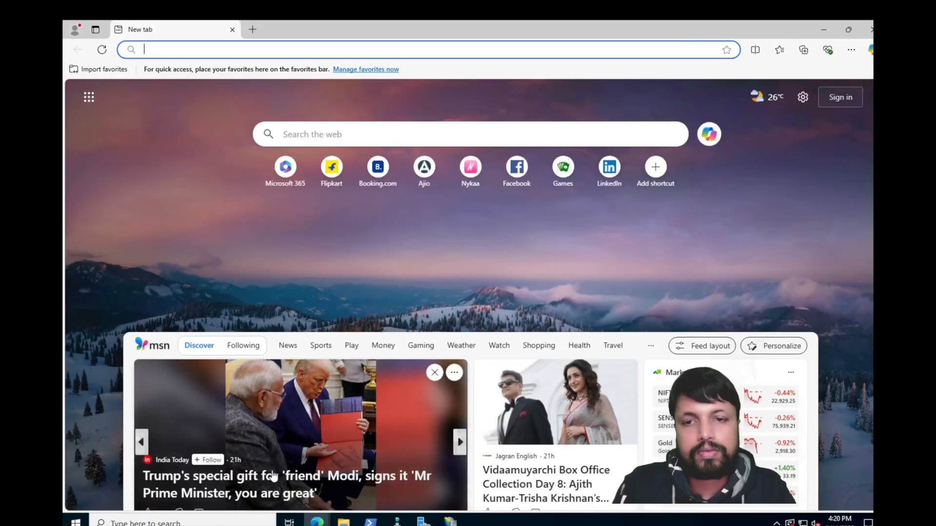
{"action": "mouse_move", "coordinate": [317, 523]}
{"action": "left_click", "coordinate": [288, 478]}
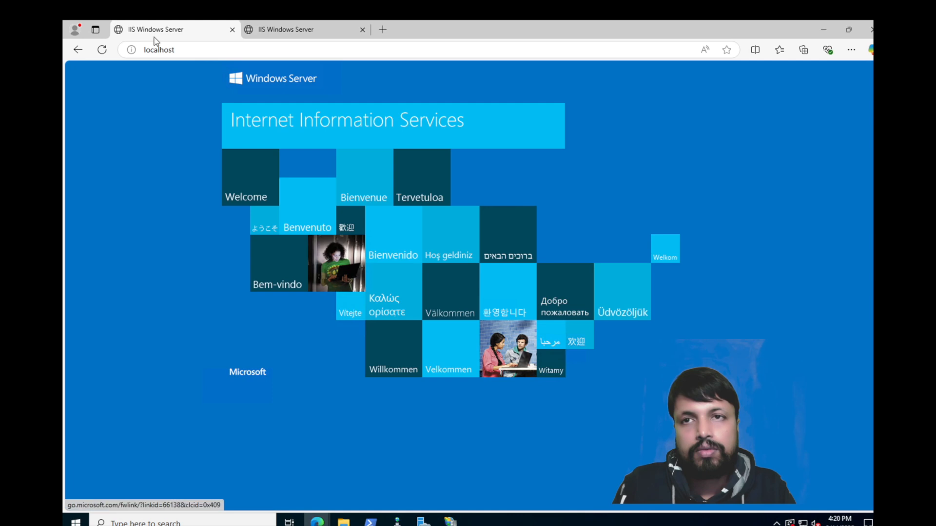
{"action": "left_click", "coordinate": [102, 50]}
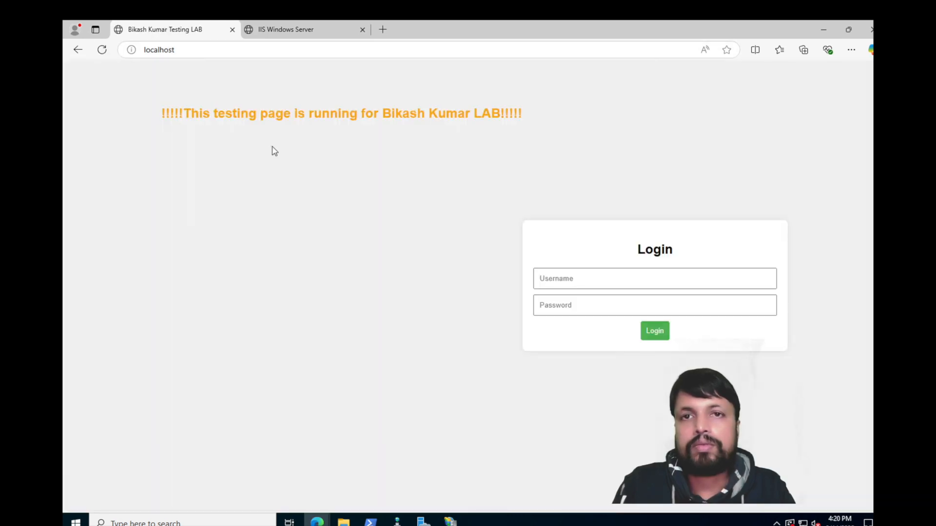
{"action": "left_click", "coordinate": [451, 522]}
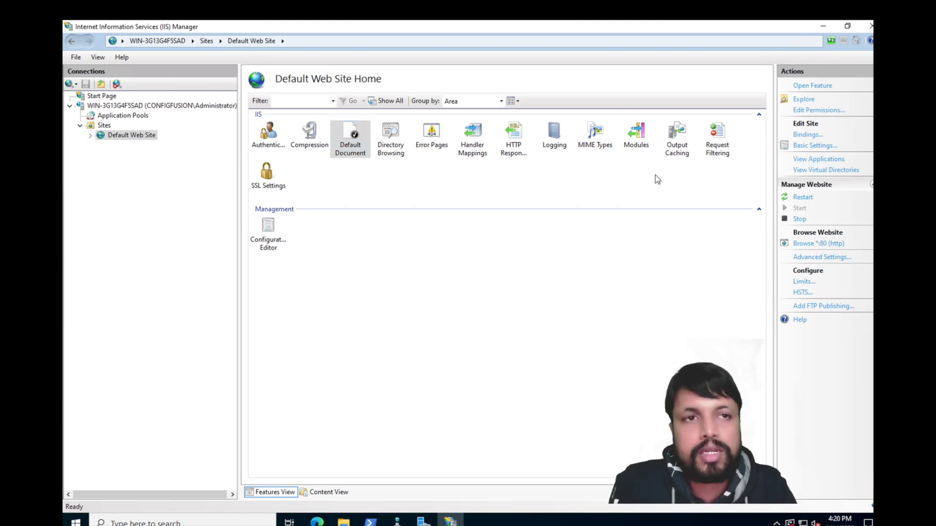
Step: Confirm Basic Settings unchanged and select LoginPage.html at the top of the Default Document list
{"action": "left_click", "coordinate": [817, 146]}
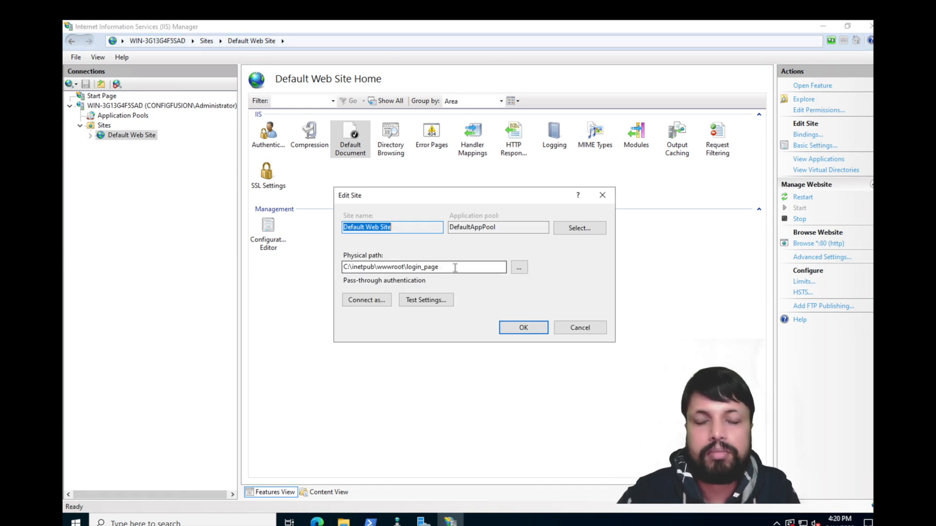
{"action": "left_click", "coordinate": [525, 335]}
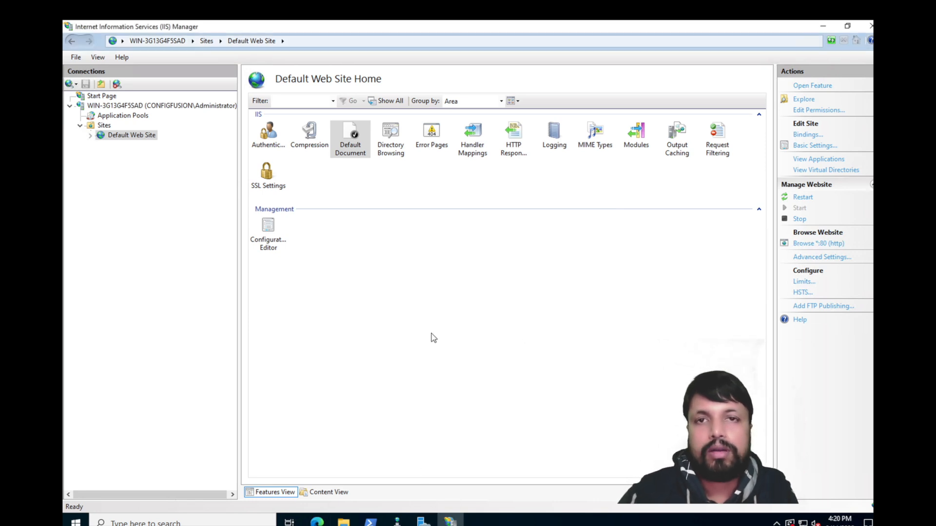
{"action": "double_click", "coordinate": [352, 137]}
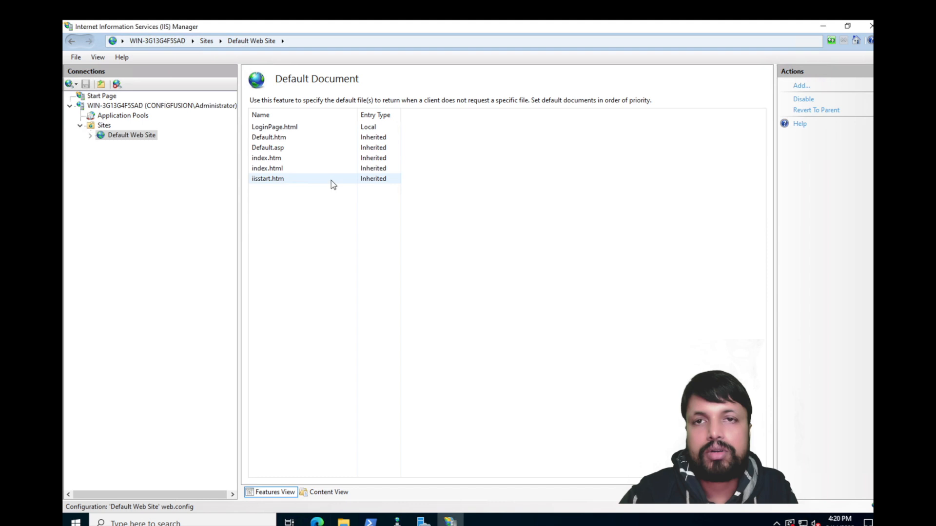
{"action": "left_click", "coordinate": [281, 126]}
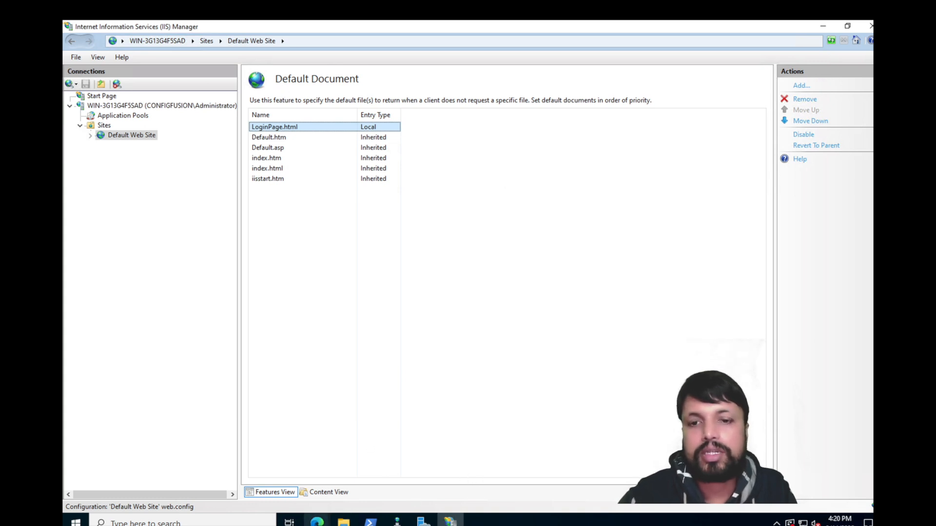
{"action": "left_click", "coordinate": [317, 520]}
{"action": "left_click", "coordinate": [261, 499]}
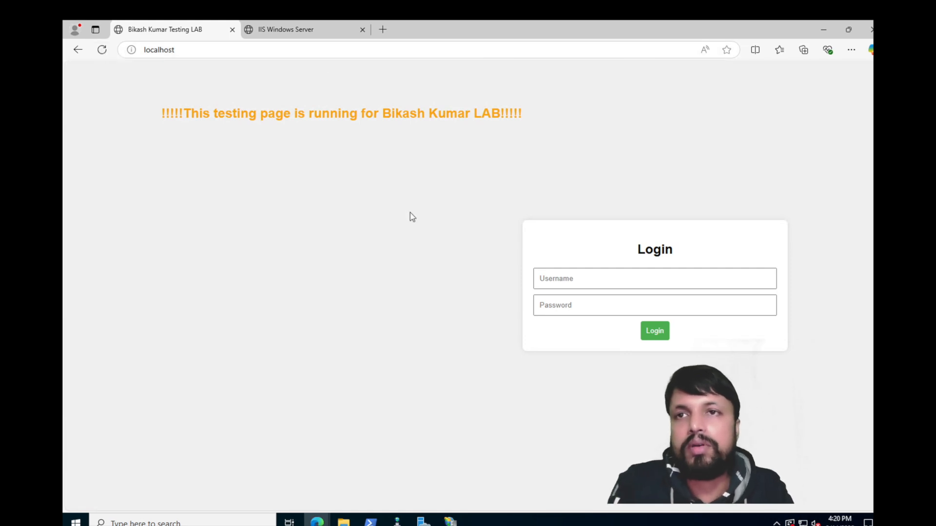
Step: Sign in with the username and password to reach pm_page.html, declining to save the password
{"action": "left_click", "coordinate": [564, 277]}
{"action": "type", "text": "bikash"}
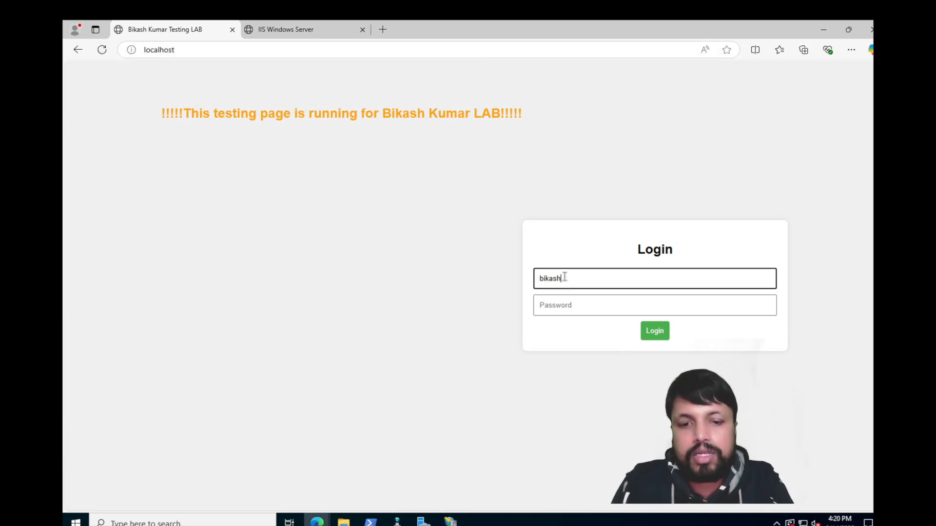
{"action": "key", "text": "Tab"}
{"action": "type", "text": "•••"}
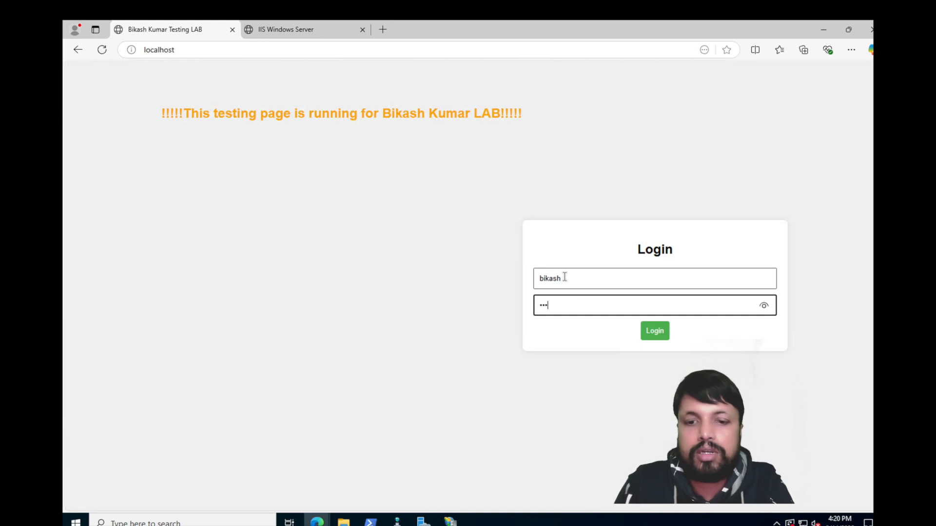
{"action": "type", "text": "•••••"}
{"action": "key", "text": "Return"}
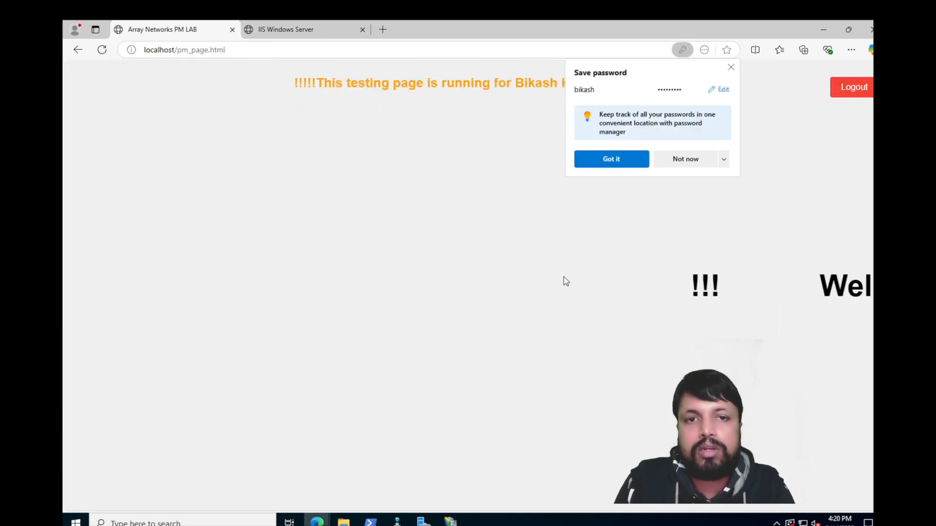
{"action": "left_click", "coordinate": [734, 68]}
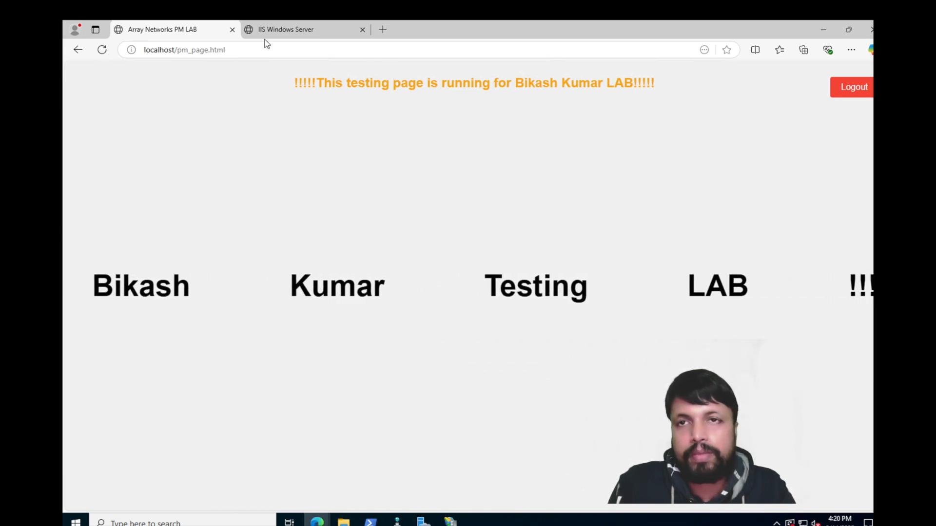
{"action": "mouse_move", "coordinate": [100, 25]}
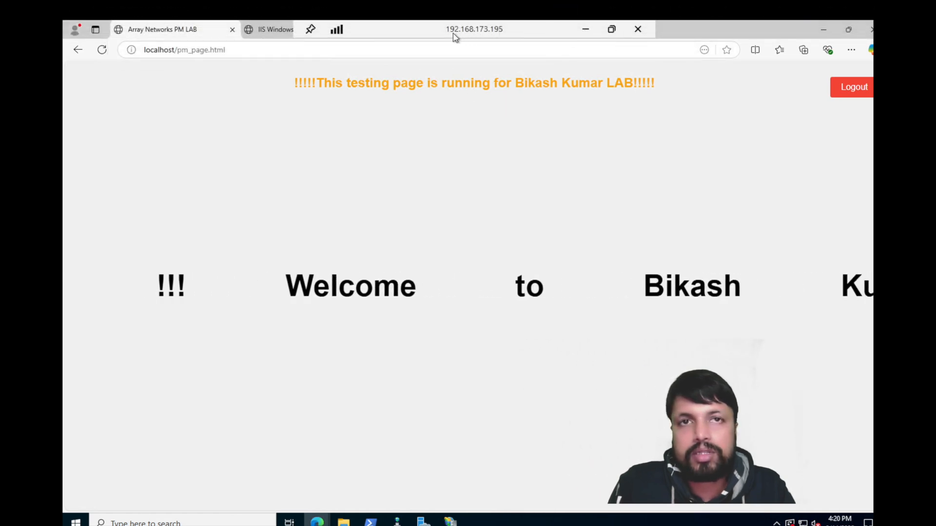
{"action": "left_click", "coordinate": [587, 31]}
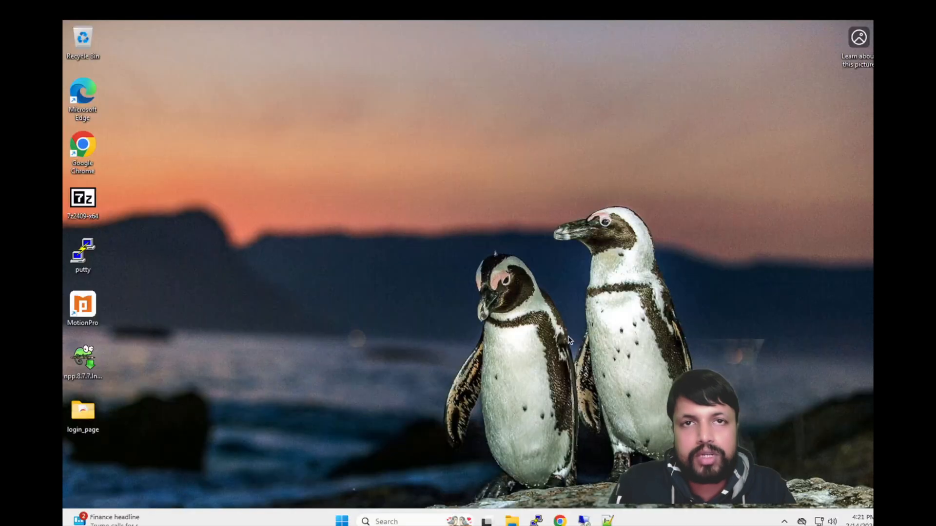
{"action": "left_click", "coordinate": [560, 520]}
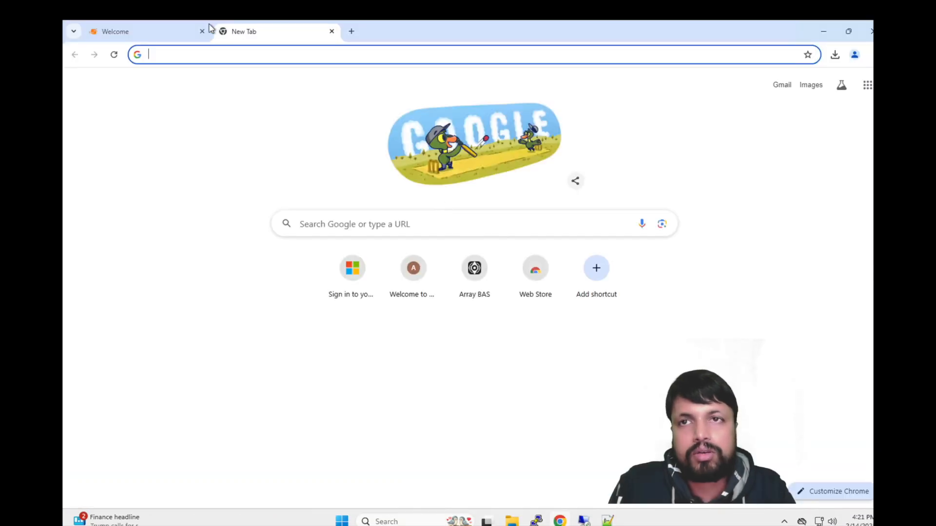
{"action": "left_click", "coordinate": [351, 31]}
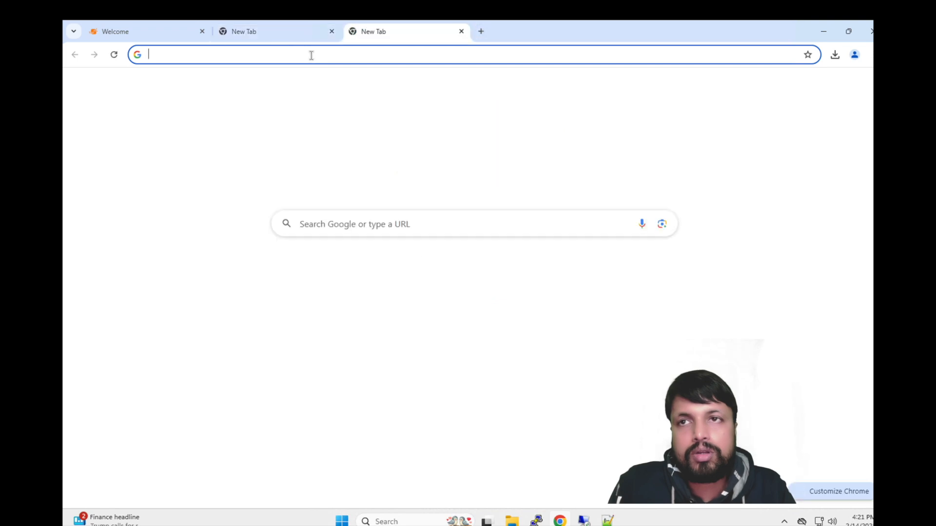
{"action": "left_click", "coordinate": [202, 31]}
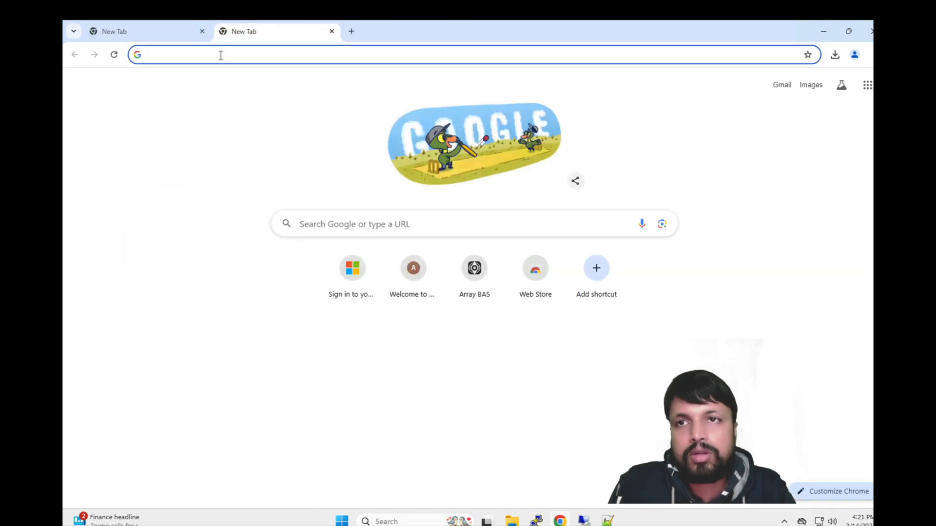
{"action": "left_click", "coordinate": [220, 55]}
{"action": "type", "text": "http"}
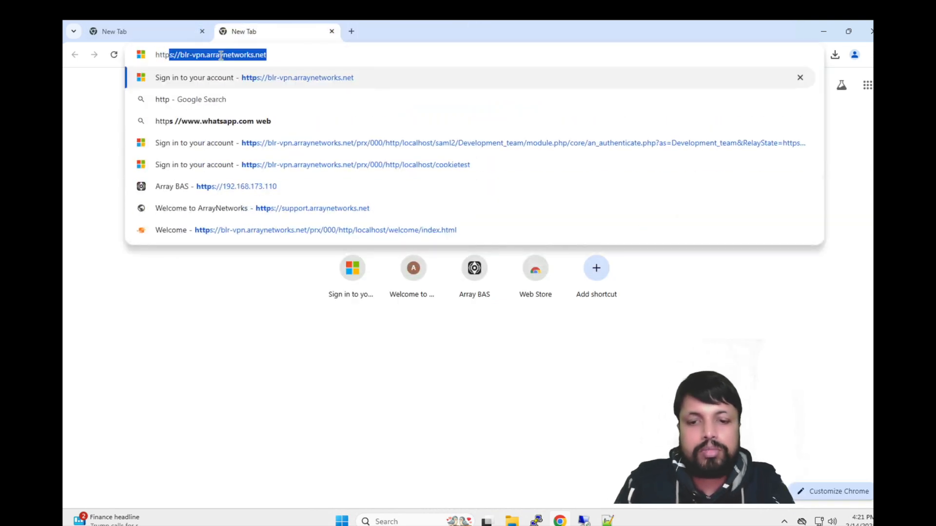
{"action": "type", "text": "://"}
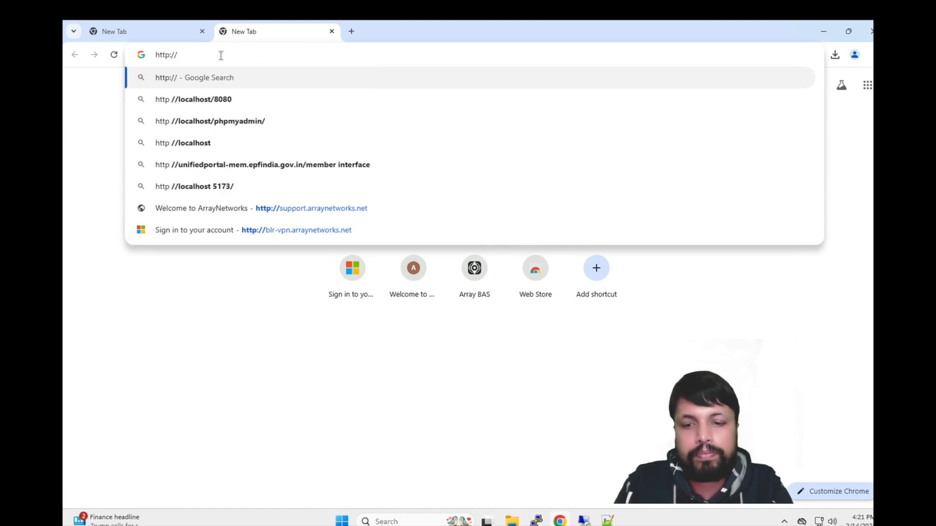
{"action": "type", "text": "192.168.173.195"}
{"action": "key", "text": "Return"}
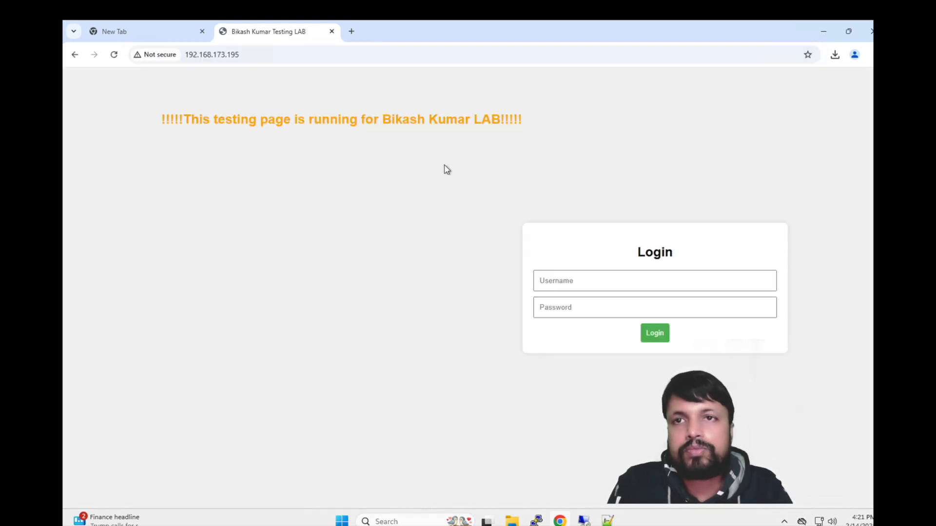
Step: With the login page loaded, bring the remote desktop session windows forward
{"action": "left_click", "coordinate": [593, 277]}
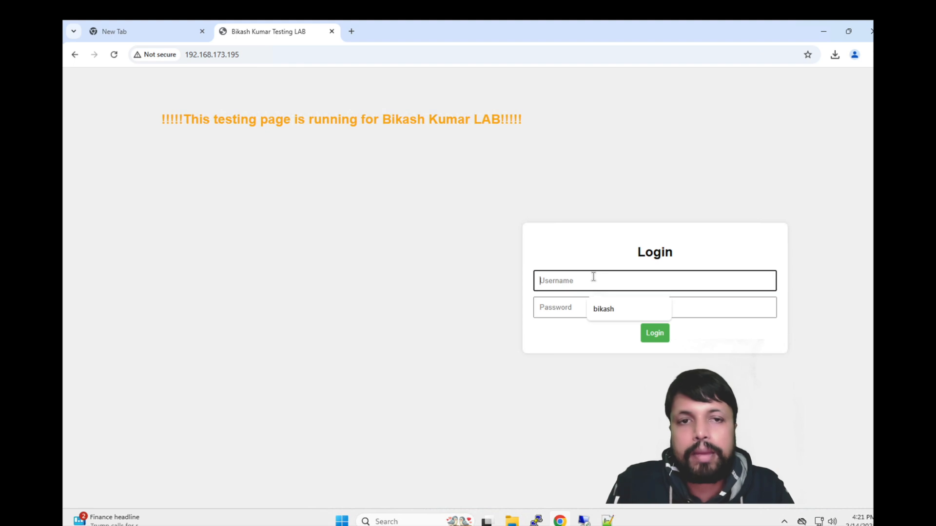
{"action": "left_click", "coordinate": [585, 521]}
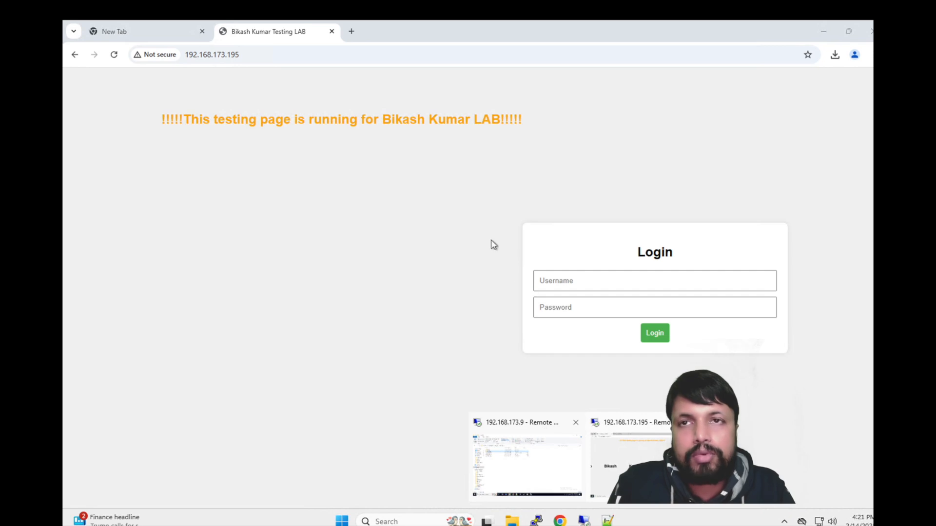
{"action": "left_click", "coordinate": [470, 209]}
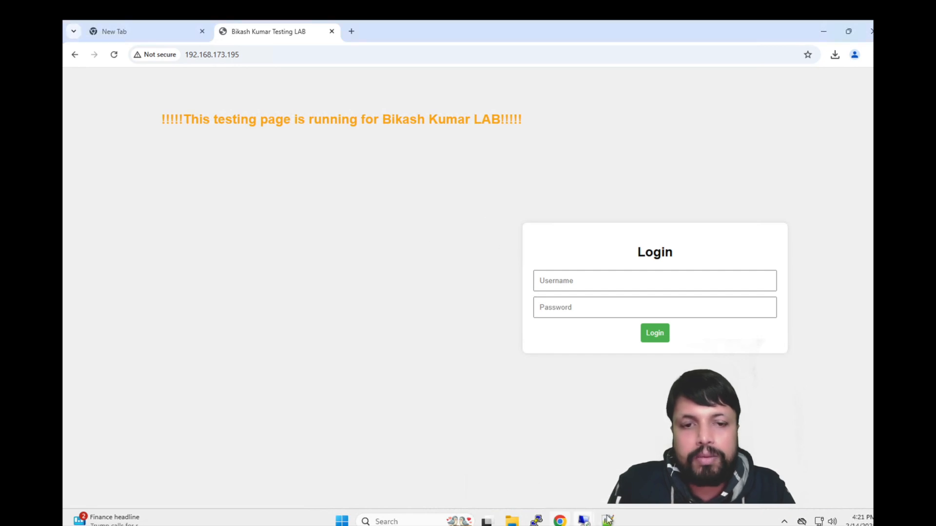
{"action": "left_click", "coordinate": [584, 521]}
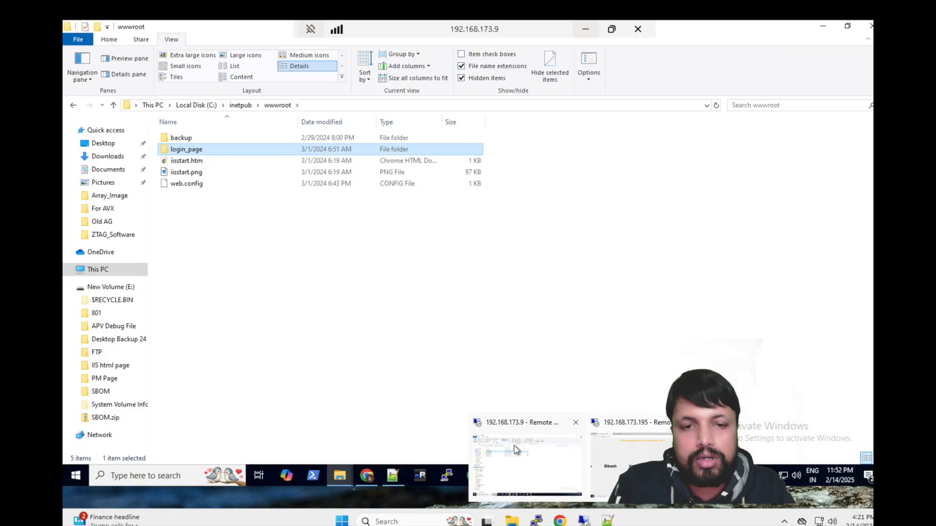
Step: In the 192.168.173.9 remote session, open the login_page\pm folder
{"action": "left_click", "coordinate": [515, 447]}
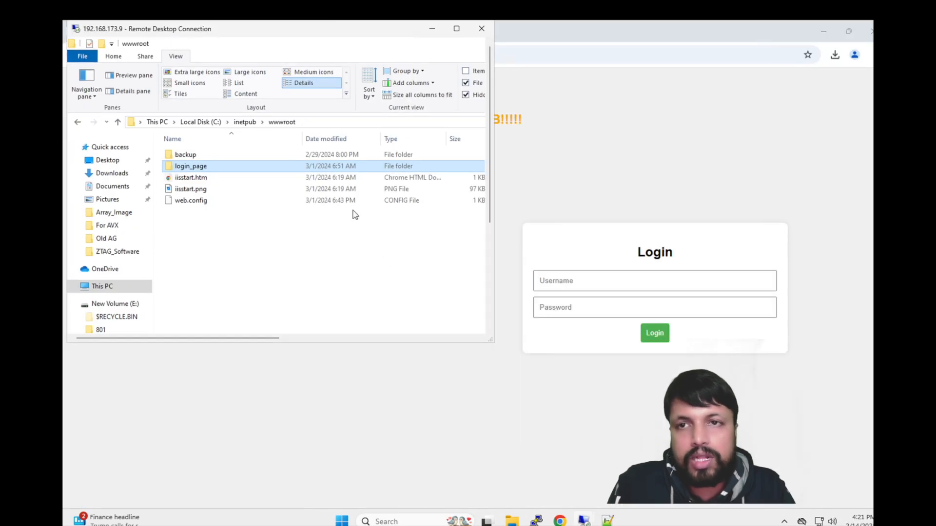
{"action": "double_click", "coordinate": [191, 166]}
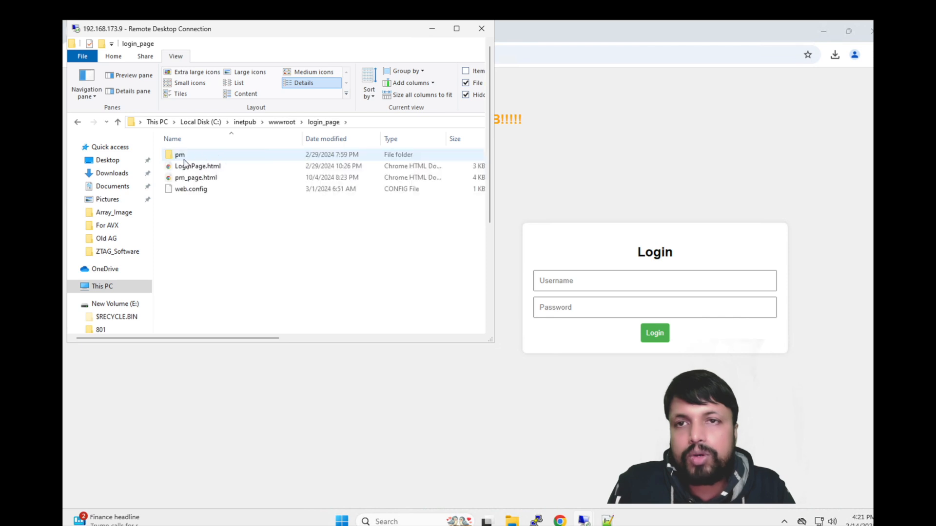
{"action": "left_click", "coordinate": [182, 159]}
{"action": "double_click", "coordinate": [181, 156]}
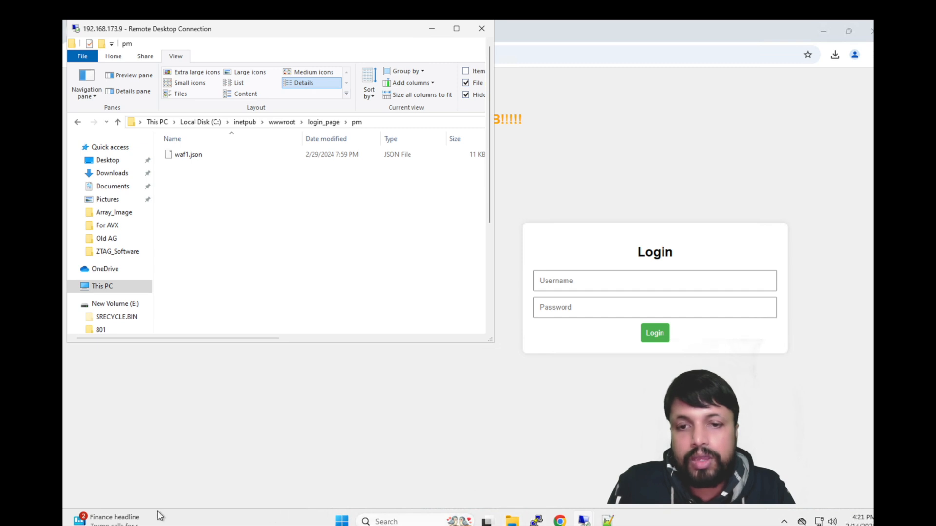
Step: Select 7z2409-x64, npp.8.7.7.Installer.x64 and putty on the Desktop and paste them into pm
{"action": "left_click", "coordinate": [512, 520]}
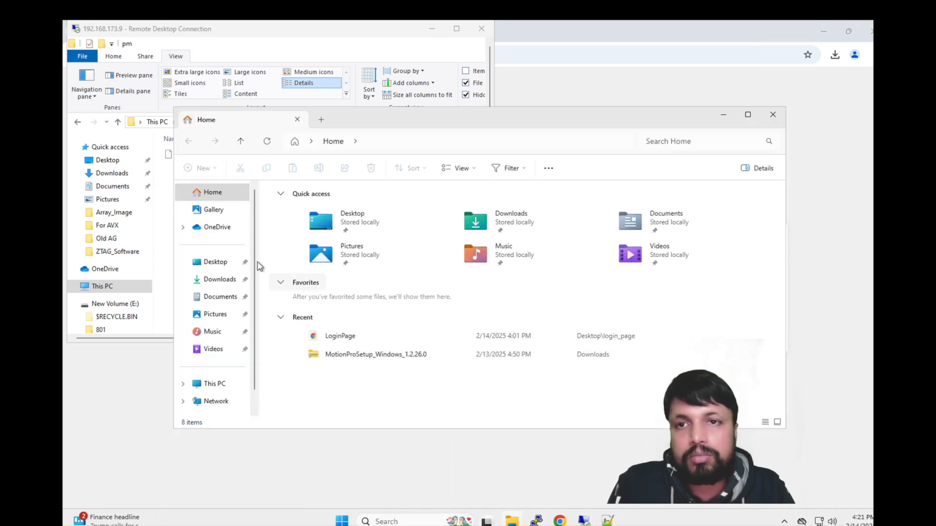
{"action": "double_click", "coordinate": [356, 218]}
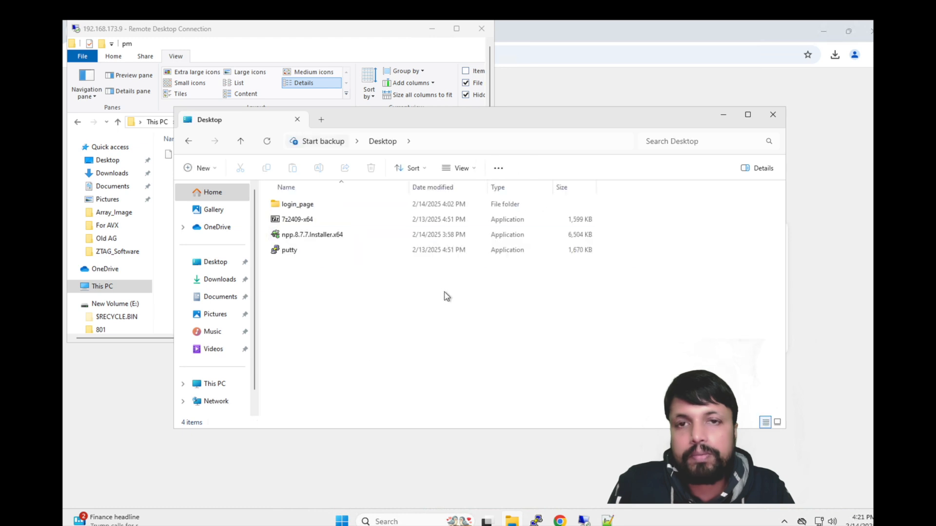
{"action": "left_click_drag", "start_coordinate": [384, 274], "coordinate": [283, 221]}
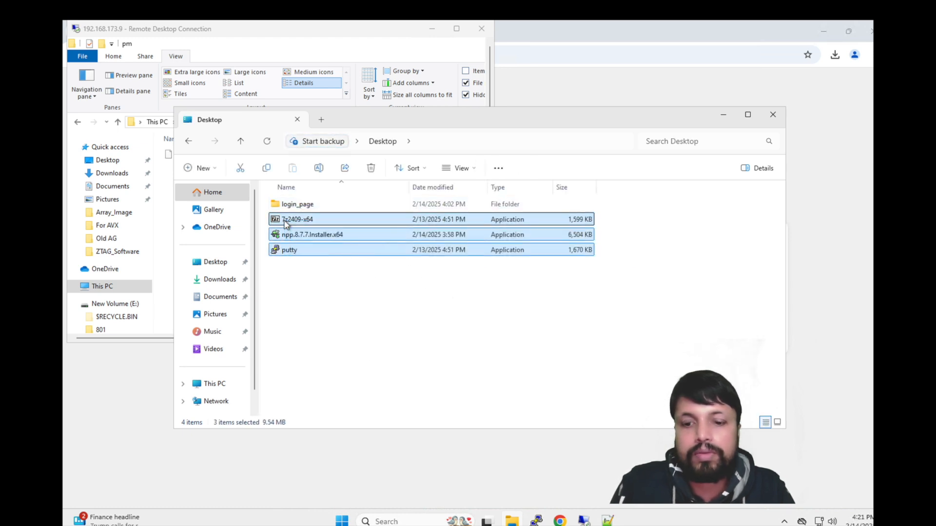
{"action": "left_click", "coordinate": [164, 253]}
{"action": "key", "text": "ctrl+v"}
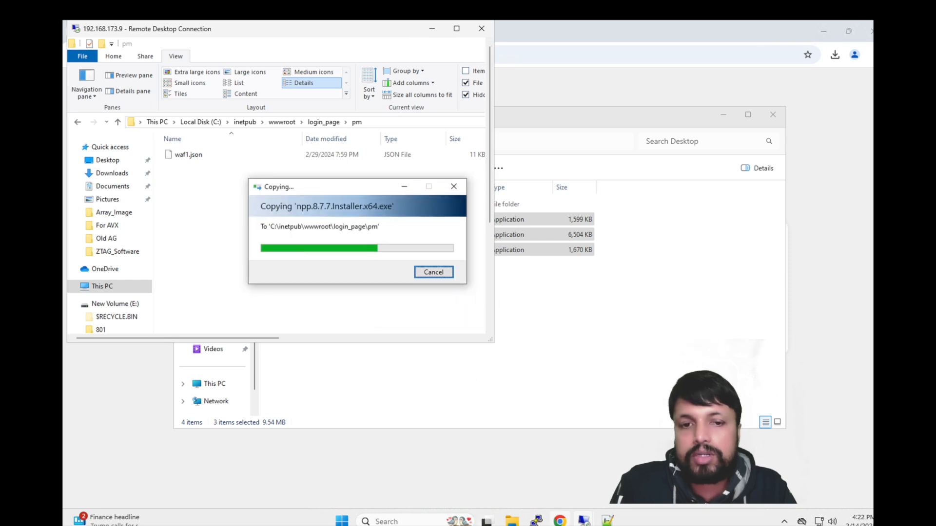
{"action": "left_click", "coordinate": [556, 519]}
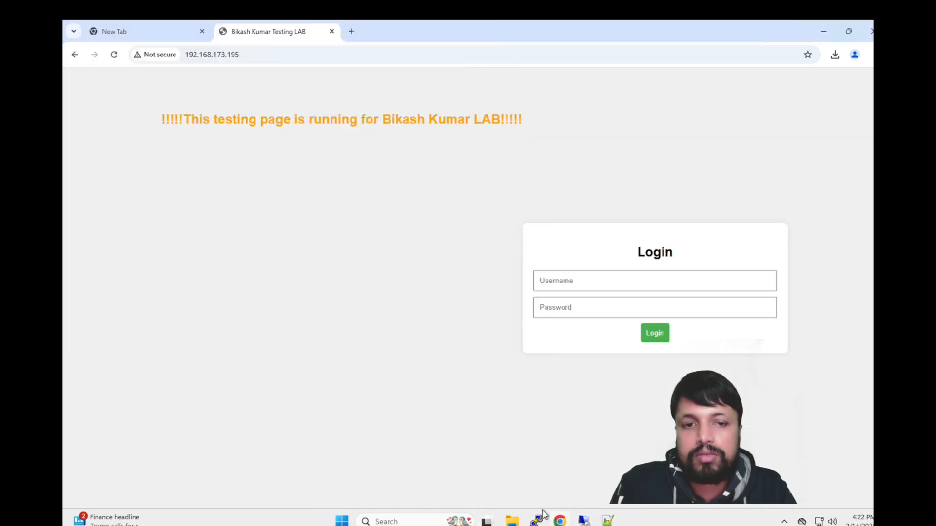
Step: Load 192.168.173.195/pm in Chrome, which returns a 404 File or directory not found error
{"action": "left_click", "coordinate": [246, 55]}
{"action": "left_click", "coordinate": [246, 54]}
{"action": "type", "text": "\\p"}
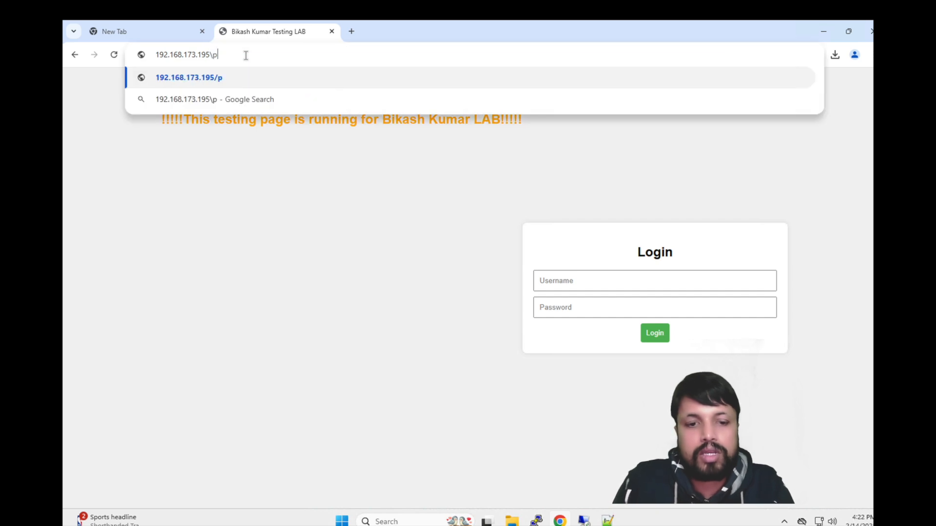
{"action": "key", "text": "BackSpace"}
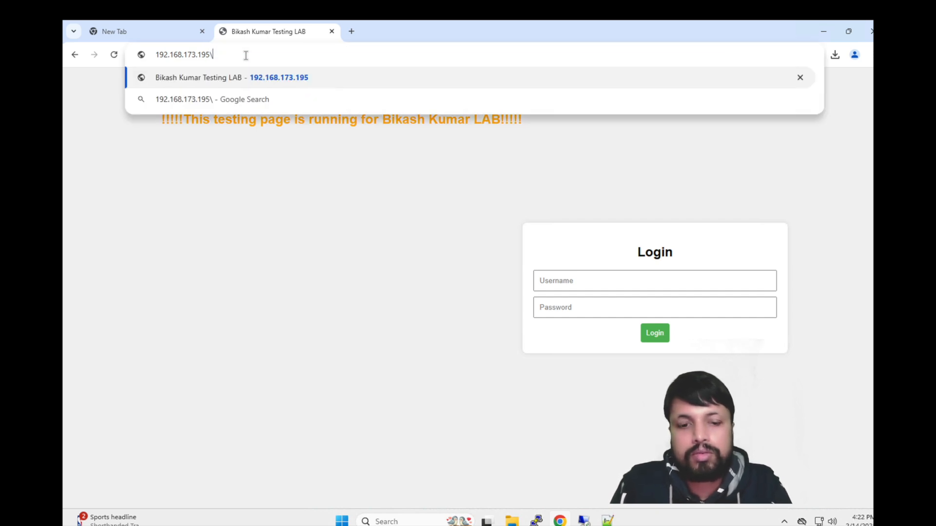
{"action": "type", "text": "o"}
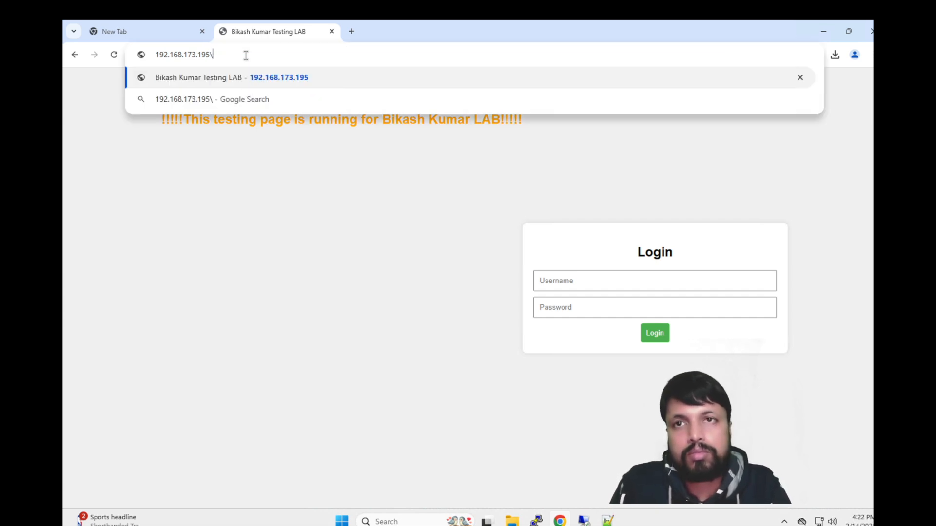
{"action": "type", "text": "pm"}
{"action": "key", "text": "Return"}
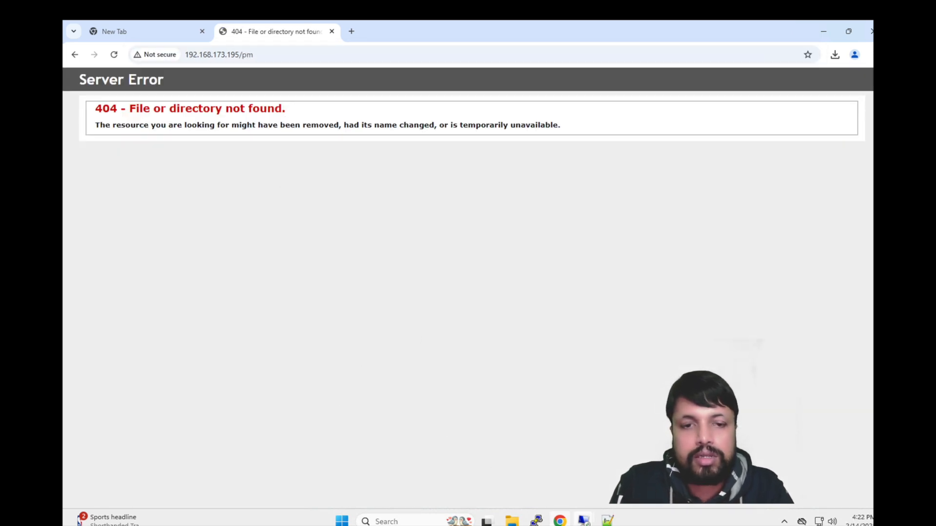
{"action": "left_click", "coordinate": [583, 521]}
Step: Open the empty login_page\Files folder on the 192.168.173.195 server, then window the remote session and move it aside
{"action": "left_click", "coordinate": [618, 456]}
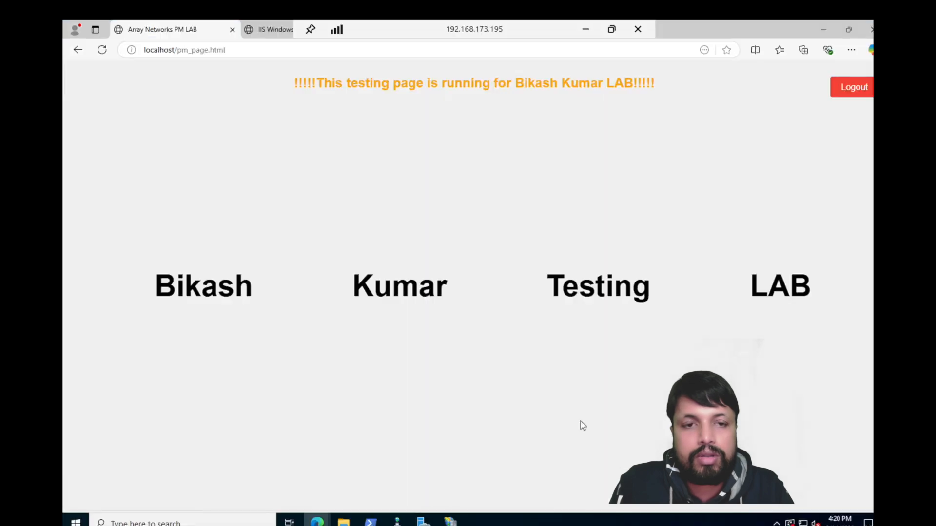
{"action": "left_click", "coordinate": [343, 520]}
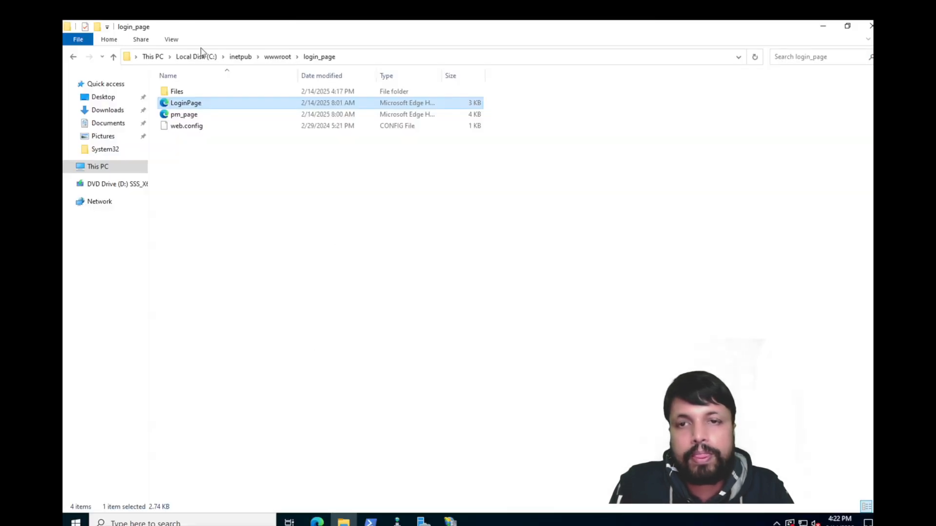
{"action": "double_click", "coordinate": [181, 96]}
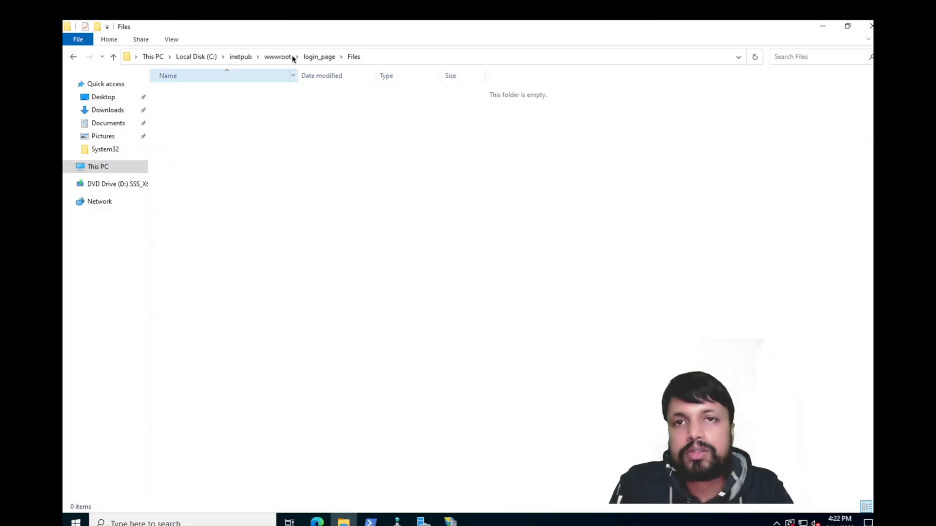
{"action": "left_click", "coordinate": [317, 57]}
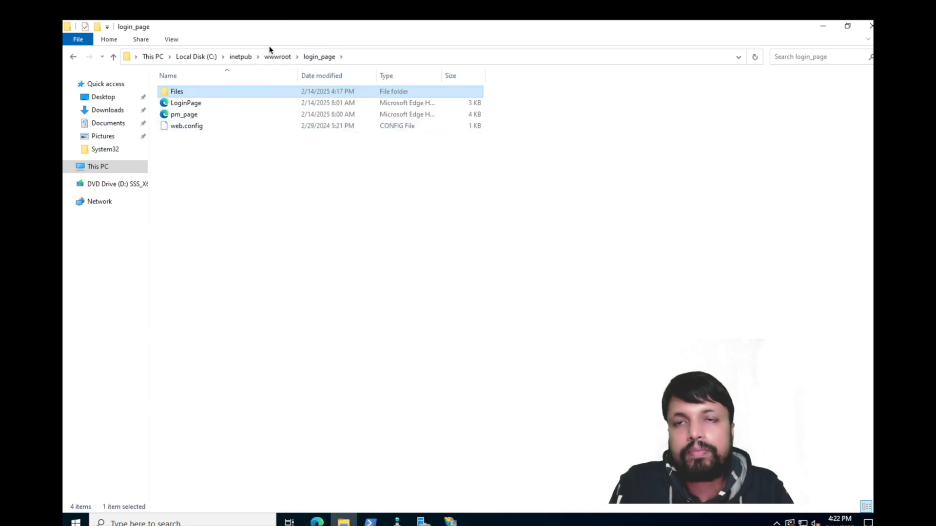
{"action": "double_click", "coordinate": [186, 92]}
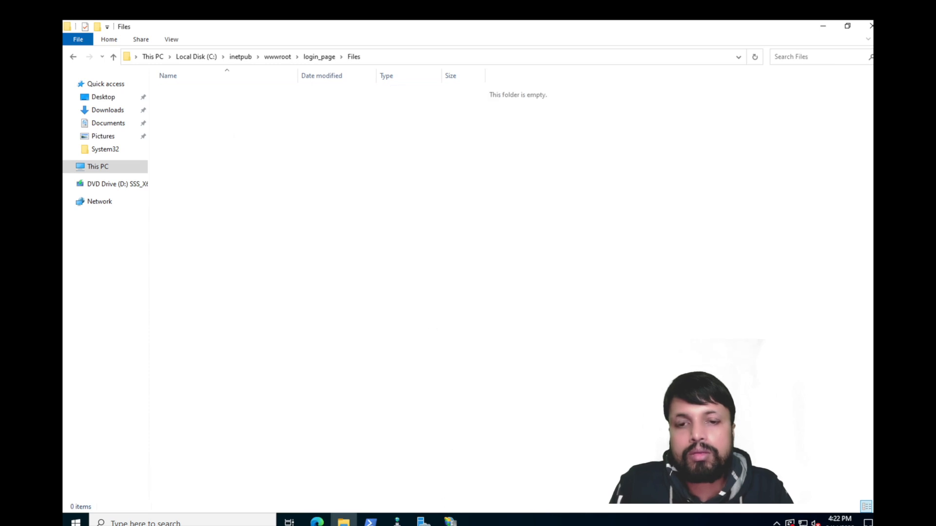
{"action": "mouse_move", "coordinate": [495, 15]}
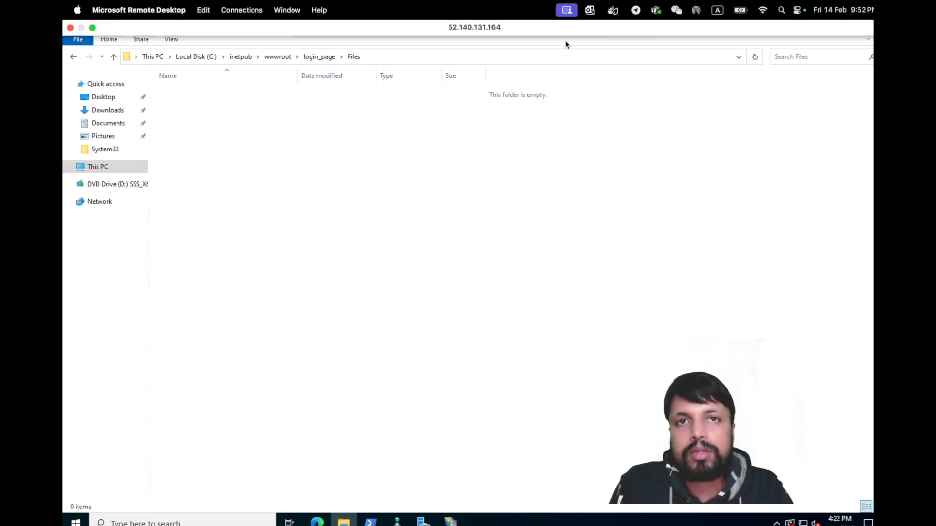
{"action": "left_click", "coordinate": [612, 30]}
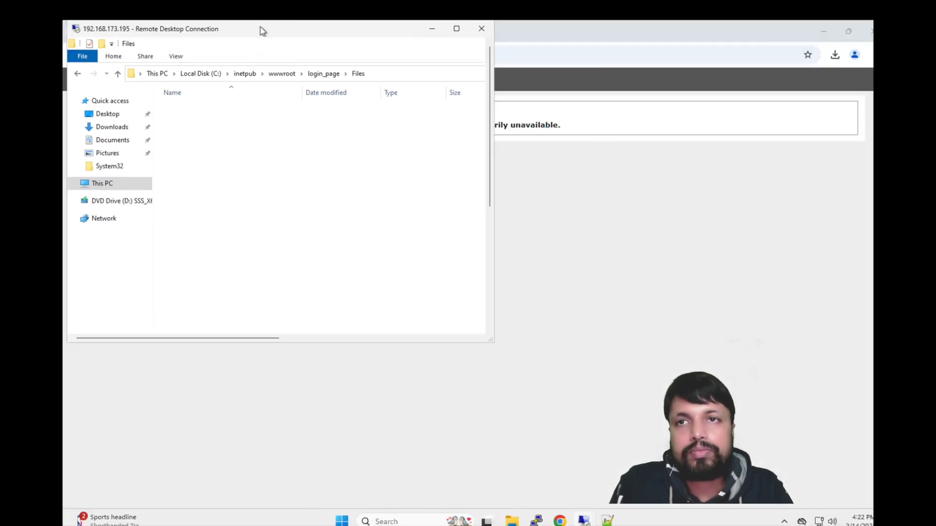
{"action": "left_click_drag", "start_coordinate": [389, 30], "coordinate": [622, 115]}
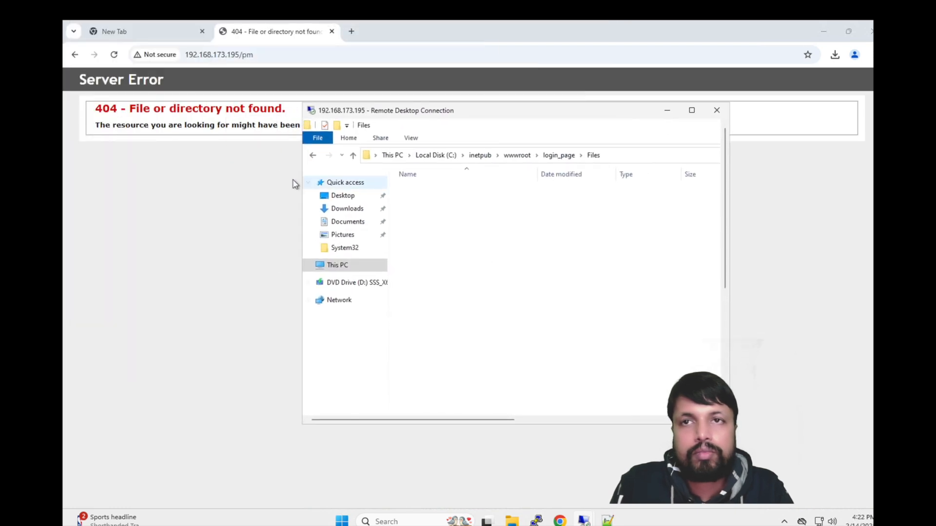
Step: Paste 7z2409-x64, npp.8.7.7.Installer.x64 and putty from the local Desktop into the server's login_page\Files
{"action": "left_click", "coordinate": [510, 521]}
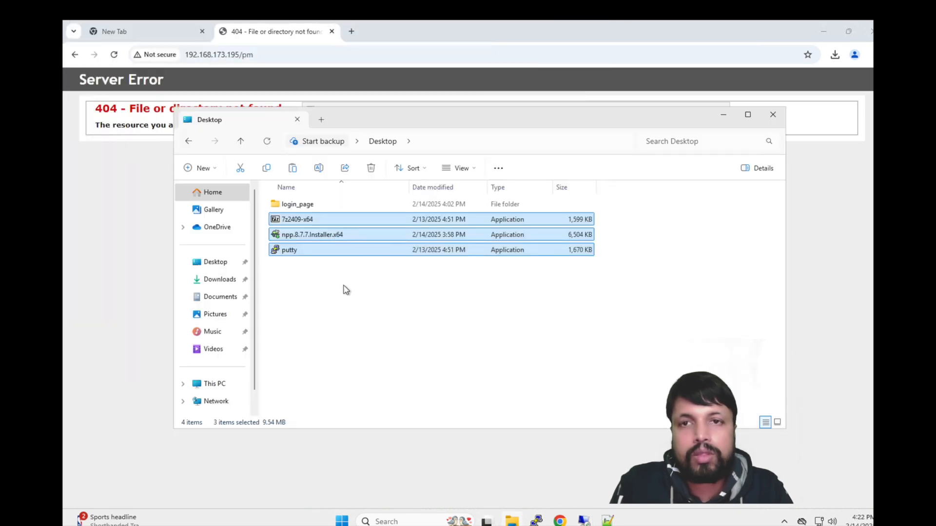
{"action": "left_click", "coordinate": [320, 248]}
{"action": "left_click_drag", "start_coordinate": [327, 275], "coordinate": [299, 218]}
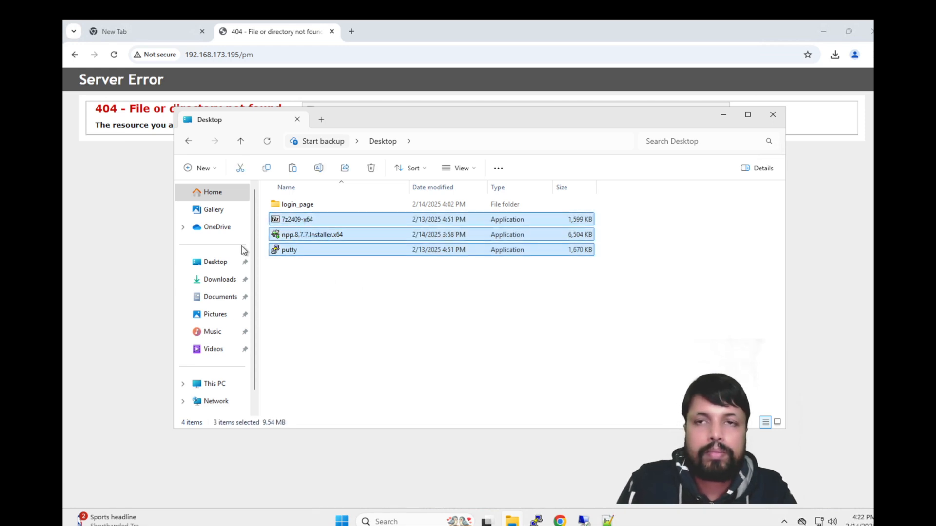
{"action": "mouse_move", "coordinate": [561, 521]}
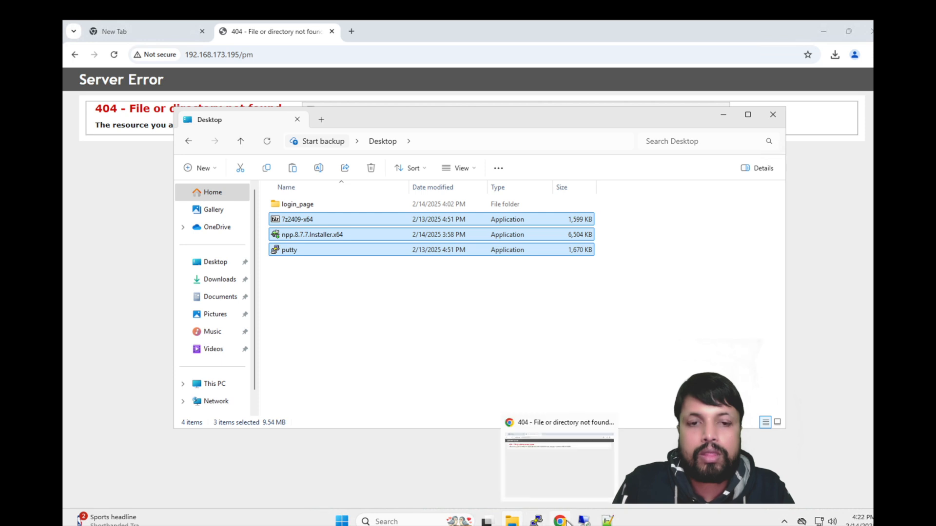
{"action": "left_click", "coordinate": [620, 463]}
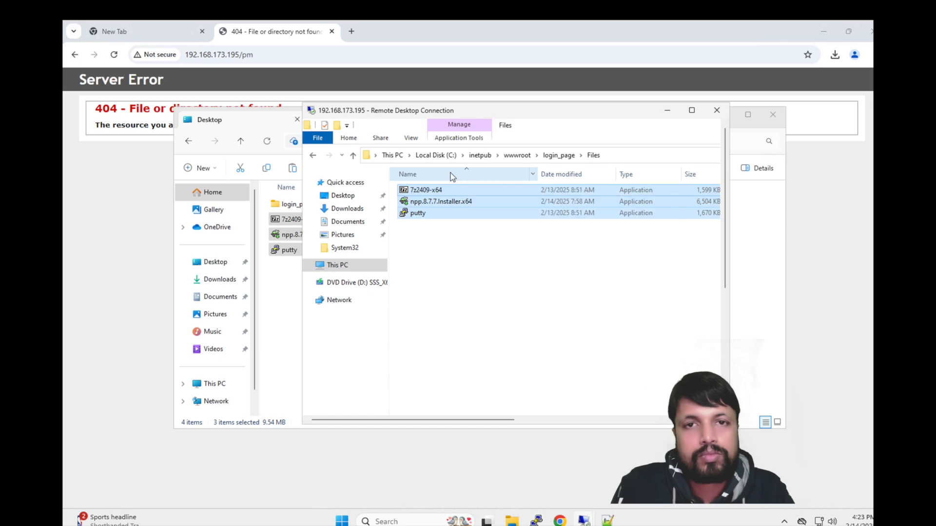
{"action": "left_click", "coordinate": [667, 113]}
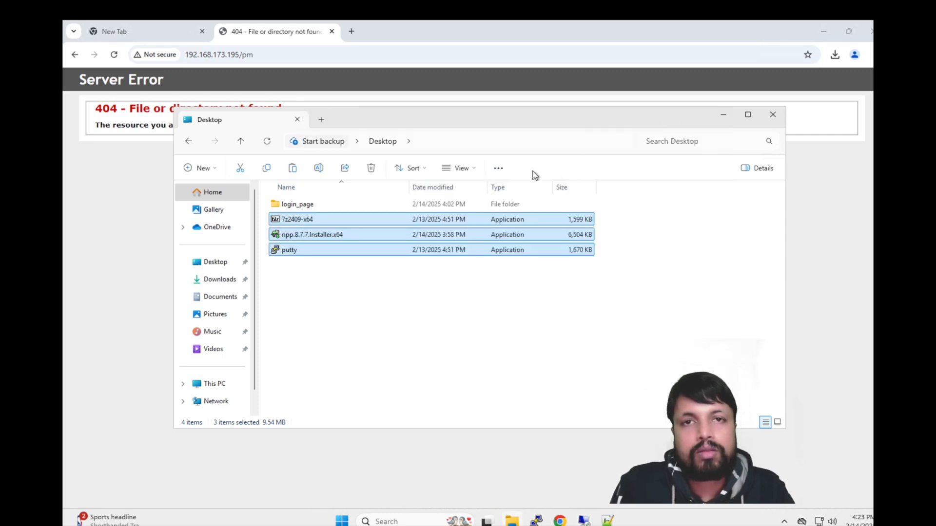
{"action": "left_click", "coordinate": [295, 52]}
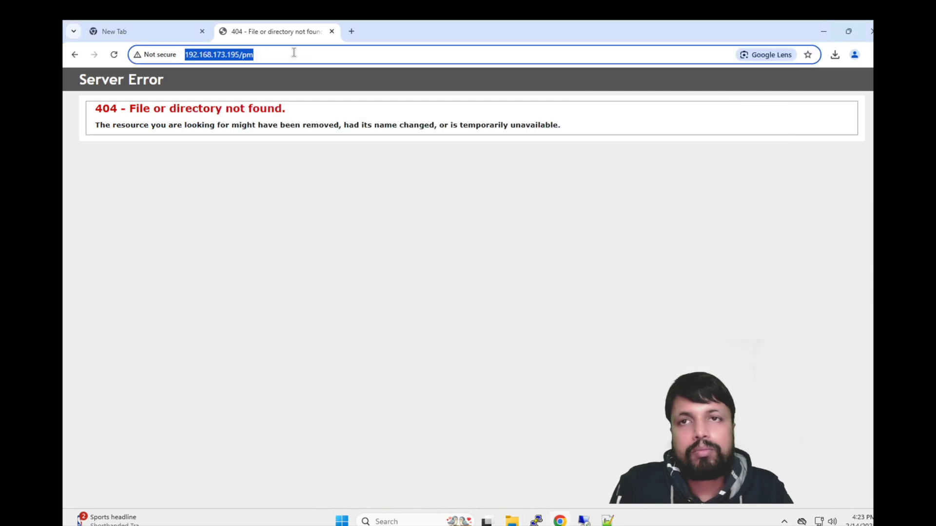
Step: Change the Chrome address from /pm to /Files to list the three installers
{"action": "left_click", "coordinate": [294, 52]}
{"action": "key", "text": "BackSpace"}
{"action": "key", "text": "BackSpace"}
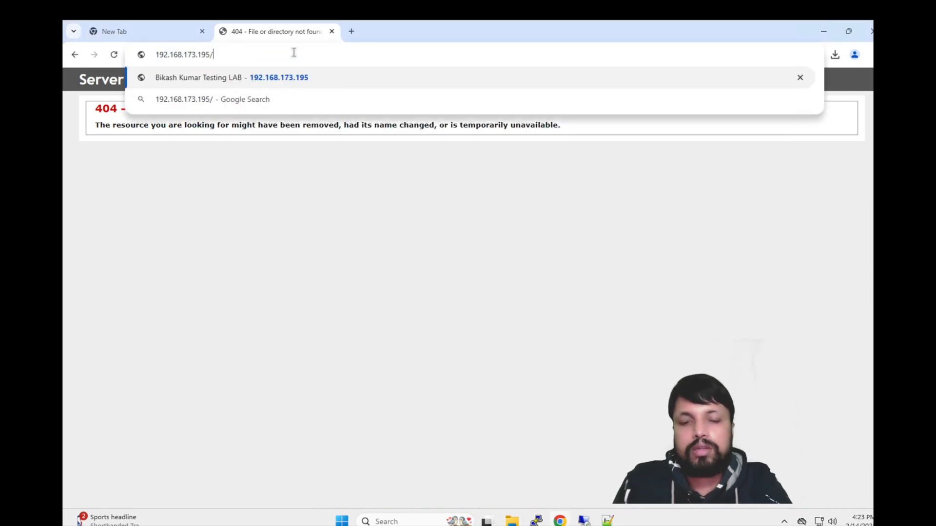
{"action": "type", "text": "Files"}
{"action": "key", "text": "Return"}
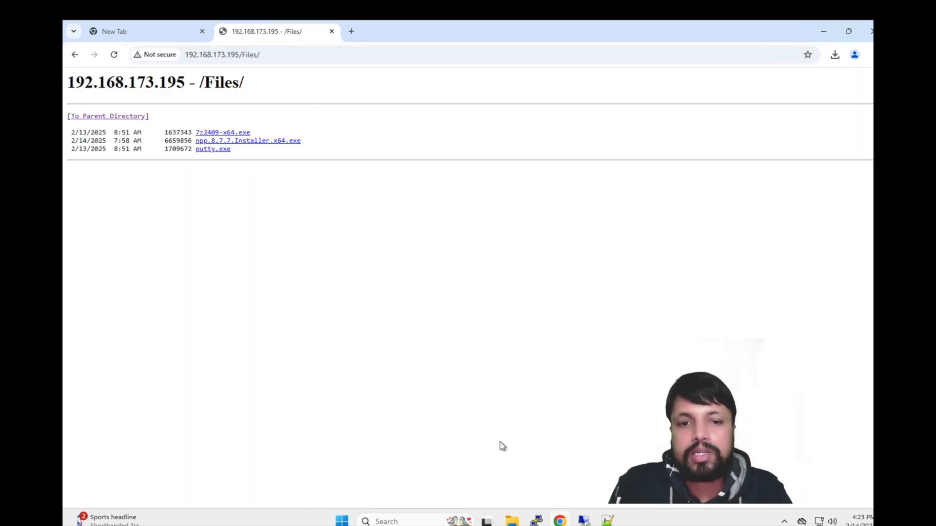
Step: Maximize the server session and show Default Web Site Home in IIS Manager
{"action": "mouse_move", "coordinate": [584, 522]}
{"action": "left_click", "coordinate": [623, 471]}
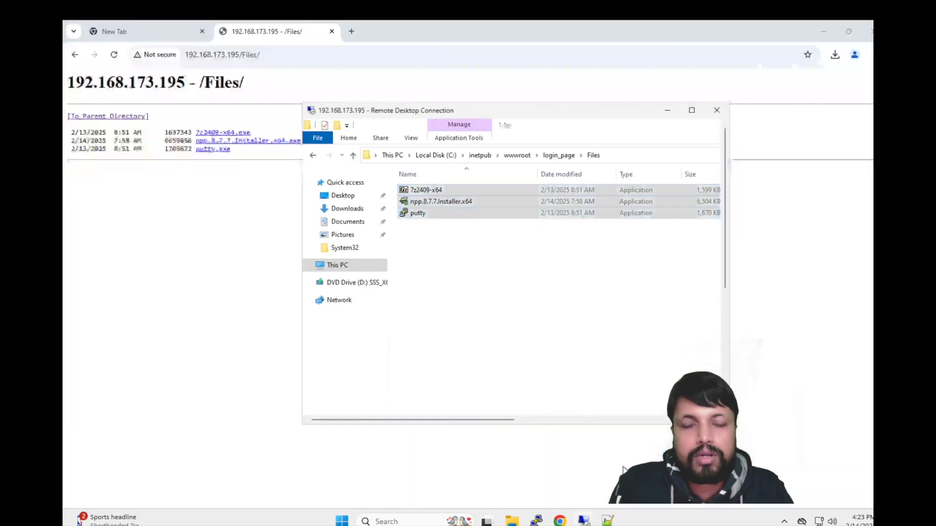
{"action": "mouse_move", "coordinate": [583, 512]}
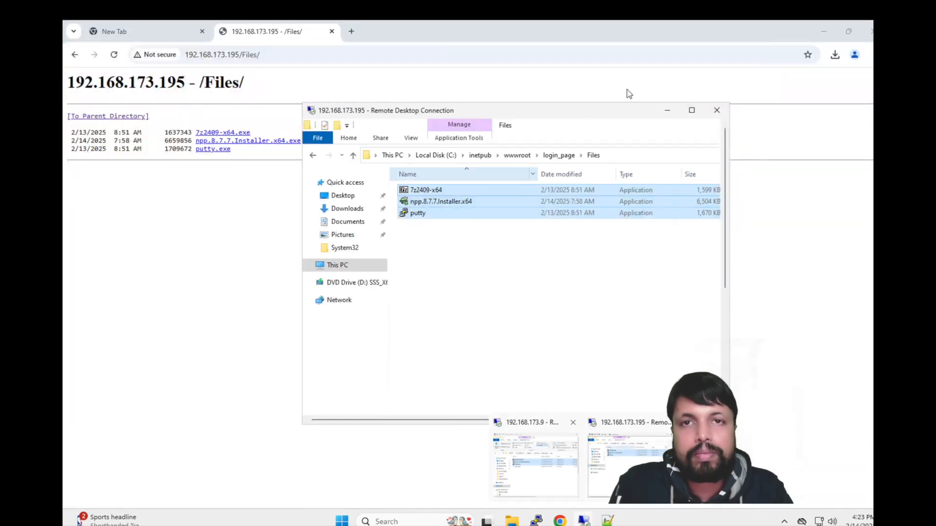
{"action": "left_click", "coordinate": [691, 110]}
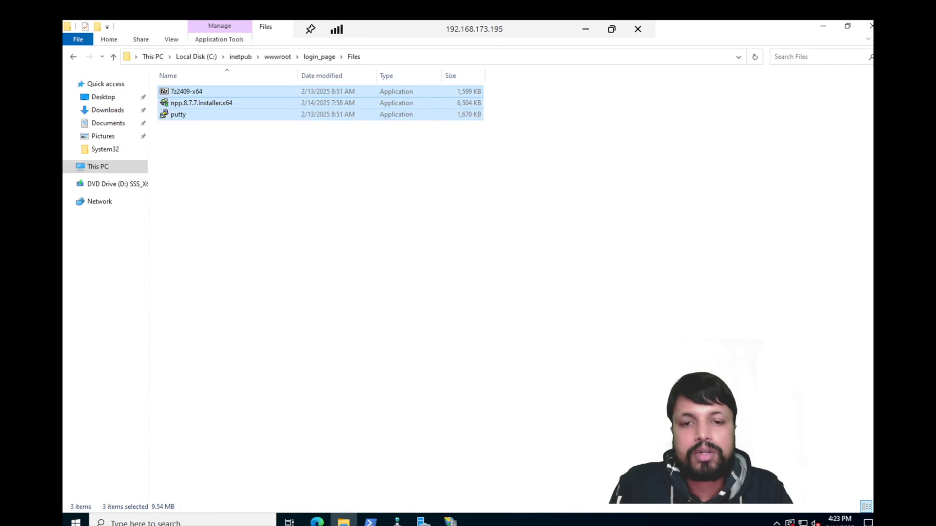
{"action": "left_click", "coordinate": [450, 521]}
{"action": "left_click", "coordinate": [130, 136]}
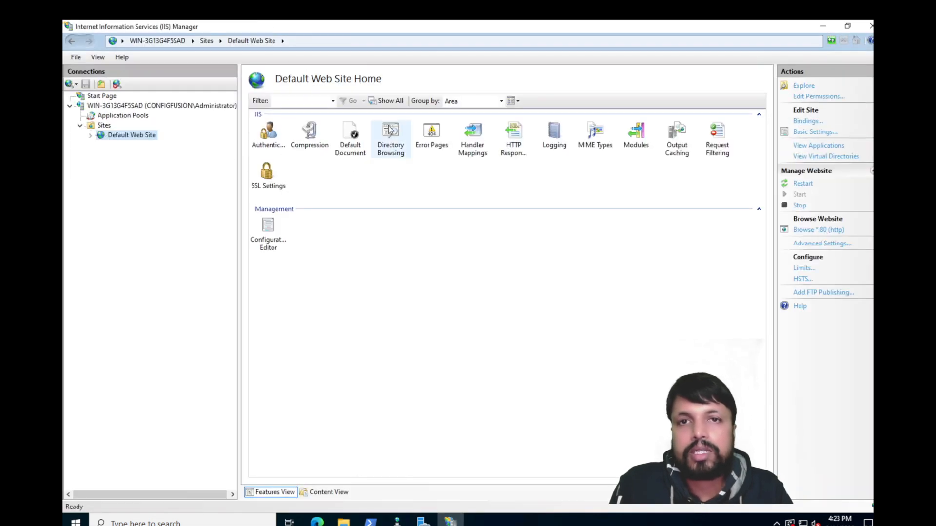
Step: Disable Directory Browsing for Default Web Site, then minimize the remote server session
{"action": "left_click", "coordinate": [390, 130]}
{"action": "double_click", "coordinate": [393, 134]}
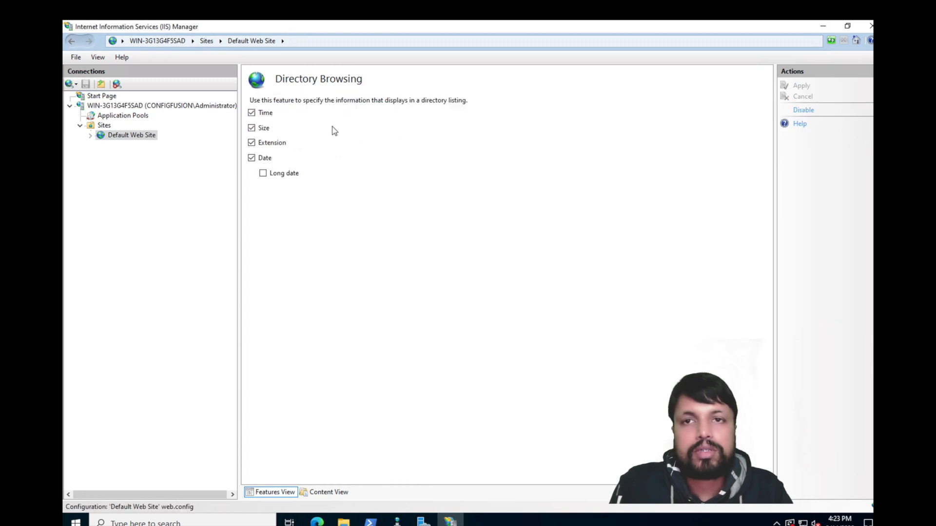
{"action": "left_click", "coordinate": [803, 110]}
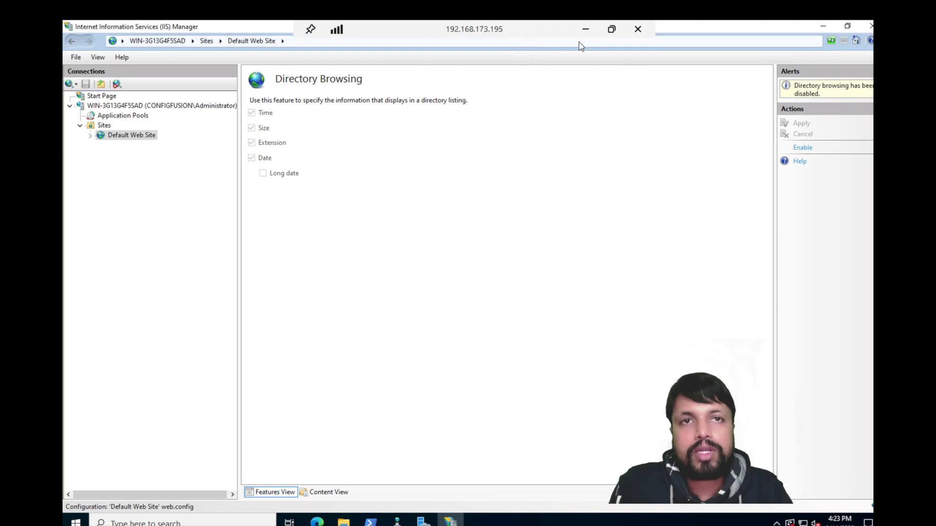
{"action": "left_click", "coordinate": [590, 30]}
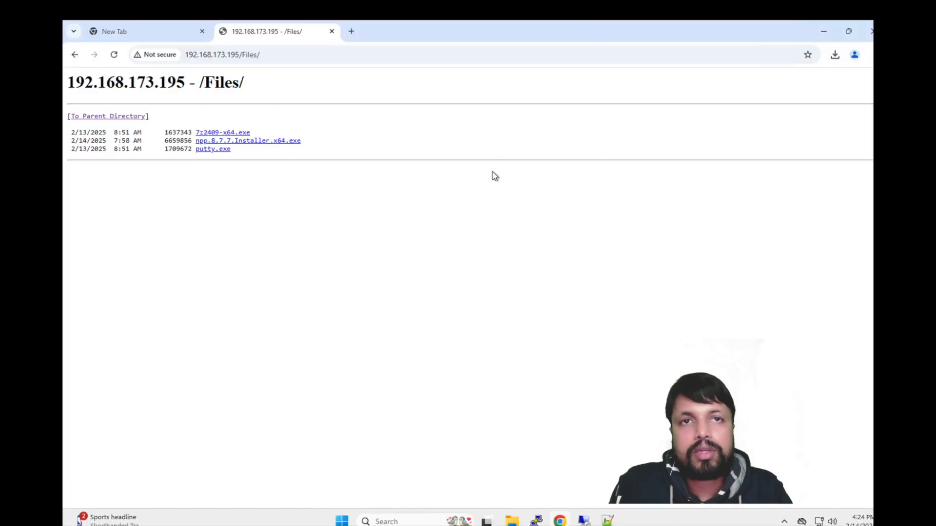
Step: Reload 192.168.173.195/Files/ in Chrome, which now returns 403 Forbidden
{"action": "left_click", "coordinate": [284, 54]}
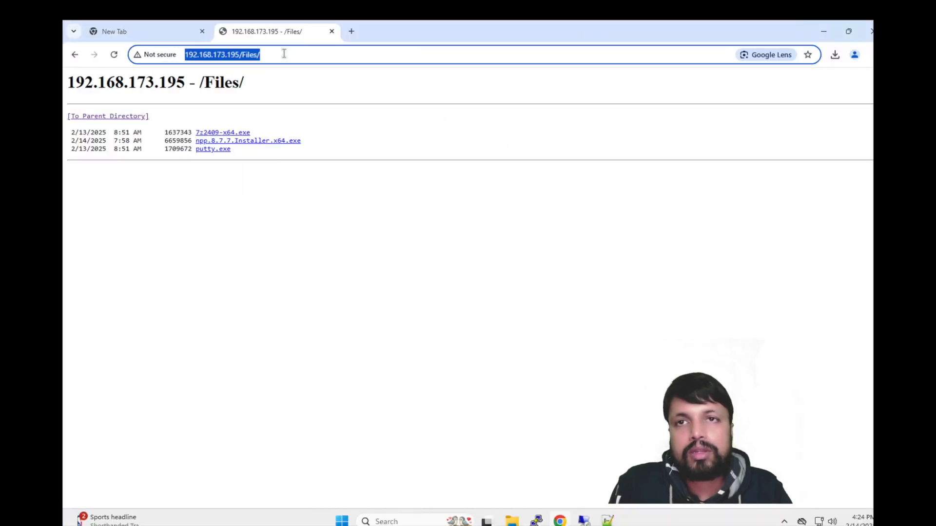
{"action": "key", "text": "Return"}
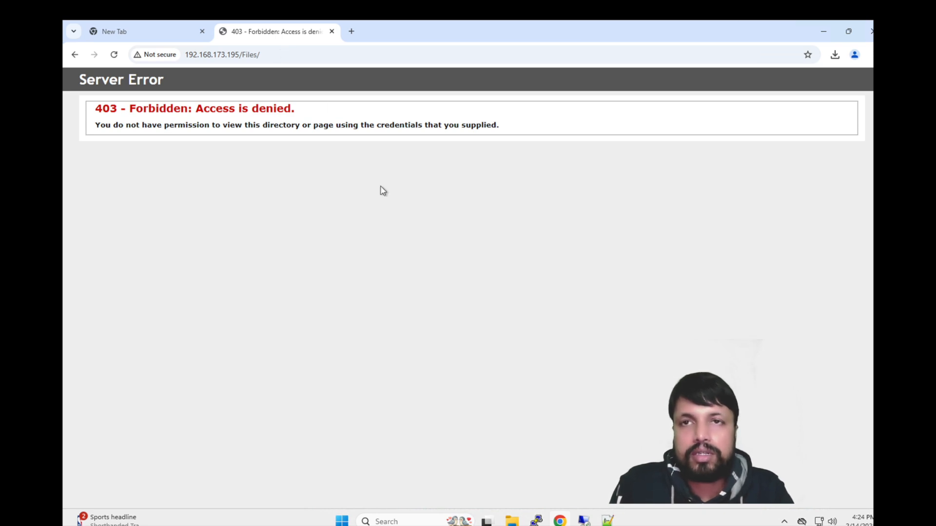
{"action": "mouse_move", "coordinate": [584, 519]}
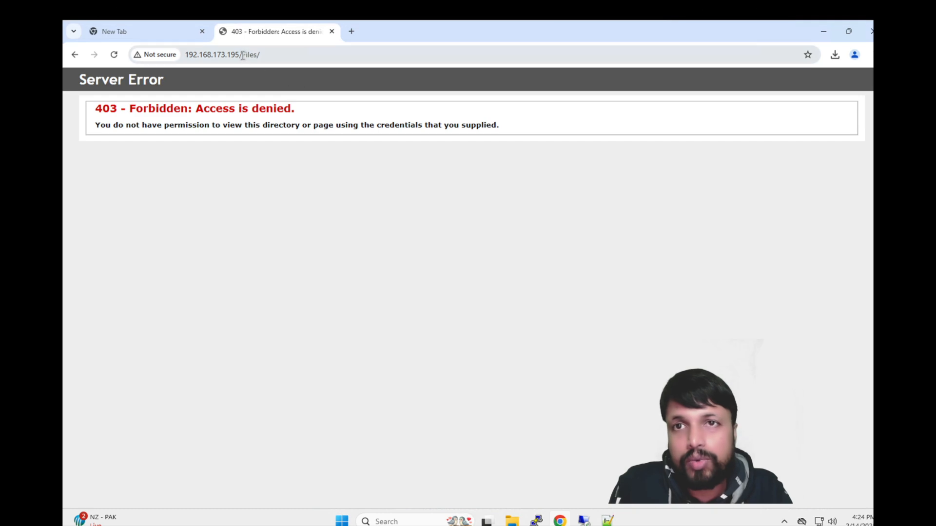
Step: Load the site root 192.168.173.195, then switch back to the 192.168.173.195 remote session
{"action": "left_click_drag", "start_coordinate": [243, 55], "coordinate": [308, 55]}
{"action": "key", "text": "BackSpace"}
{"action": "key", "text": "Return"}
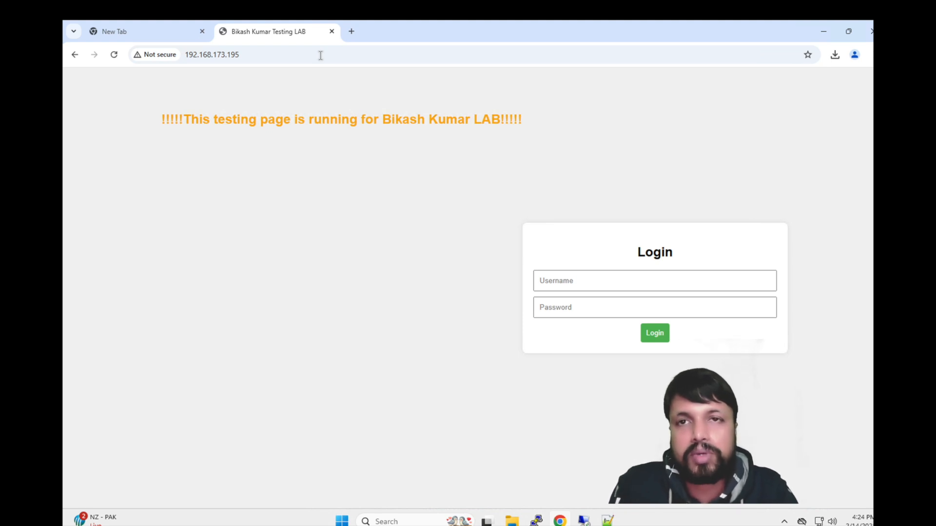
{"action": "left_click", "coordinate": [584, 521]}
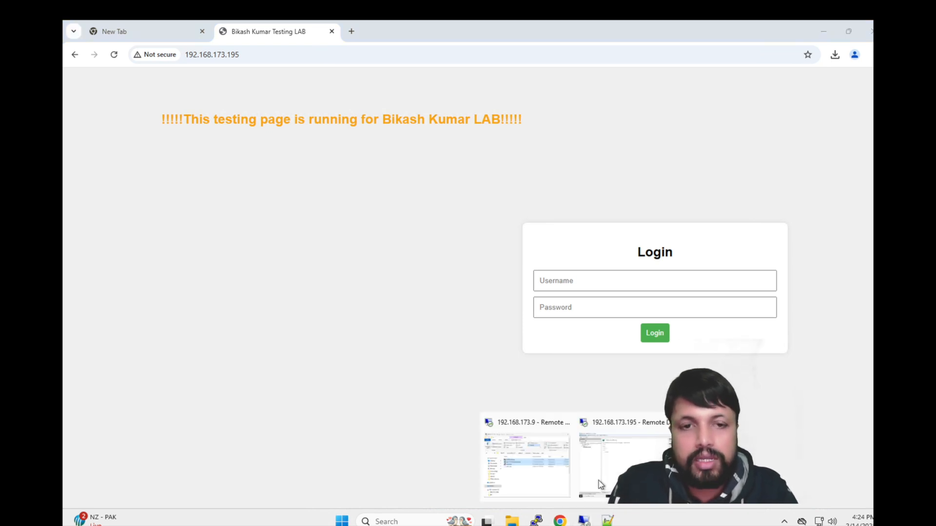
{"action": "left_click", "coordinate": [632, 452]}
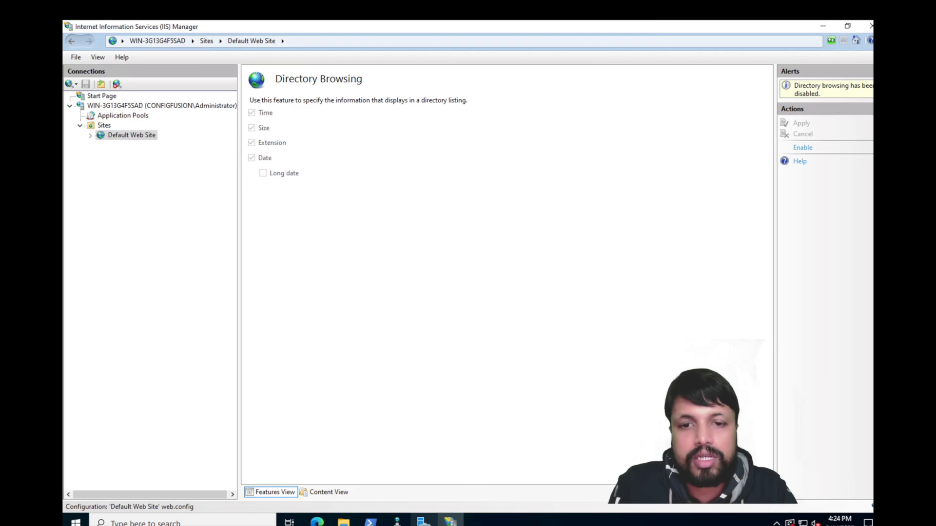
{"action": "left_click", "coordinate": [424, 520]}
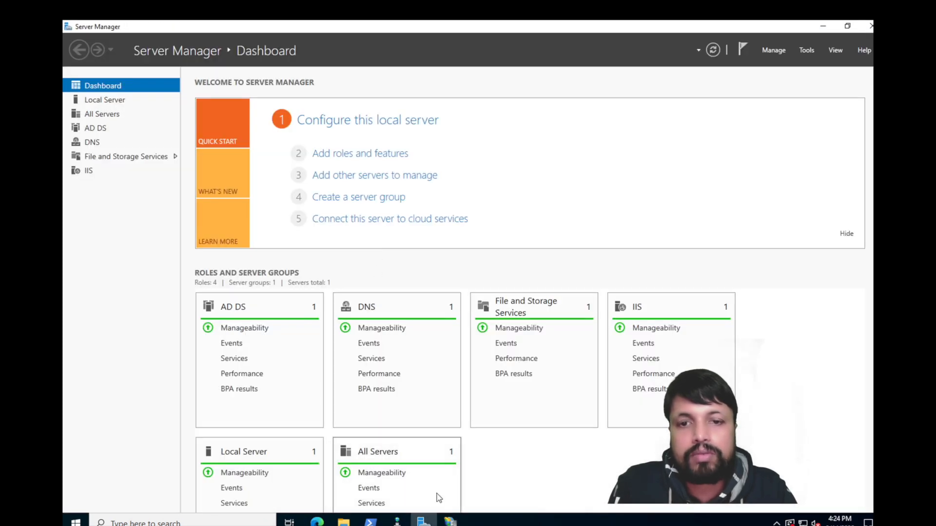
Step: Return IIS Manager from Directory Browsing to the Default Web Site Home features
{"action": "left_click", "coordinate": [451, 521]}
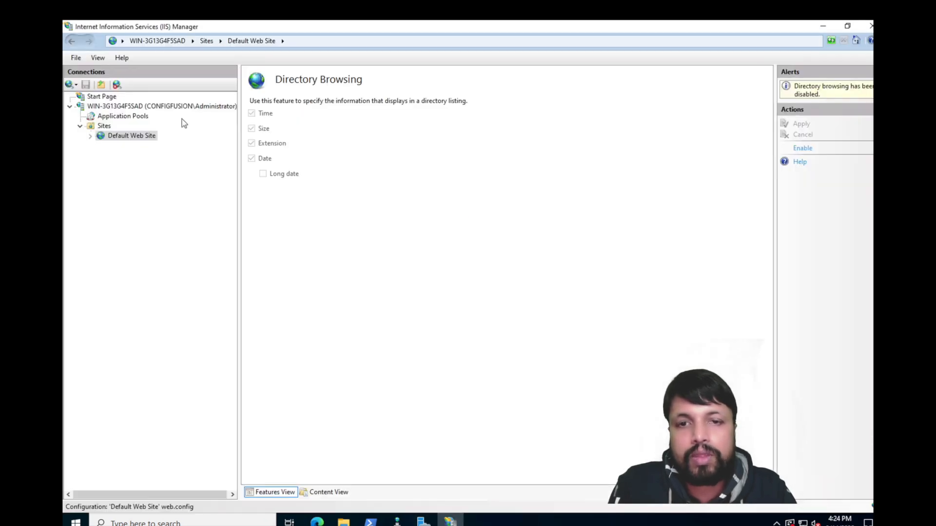
{"action": "left_click", "coordinate": [125, 136]}
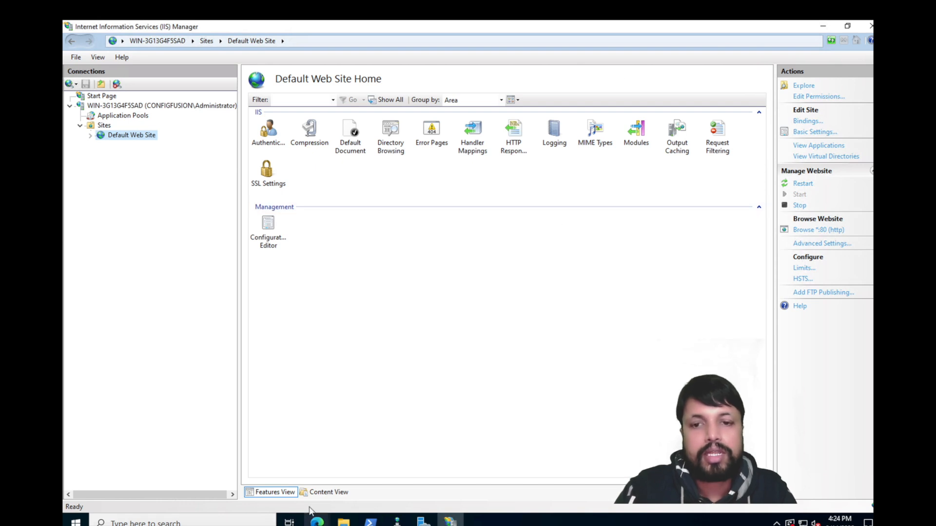
{"action": "left_click", "coordinate": [316, 520]}
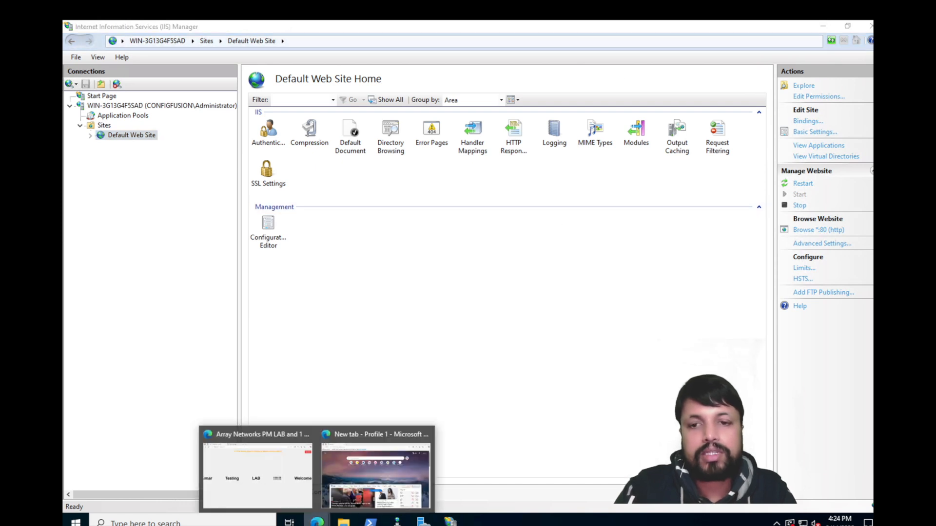
{"action": "left_click", "coordinate": [256, 468]}
{"action": "left_click", "coordinate": [255, 49]}
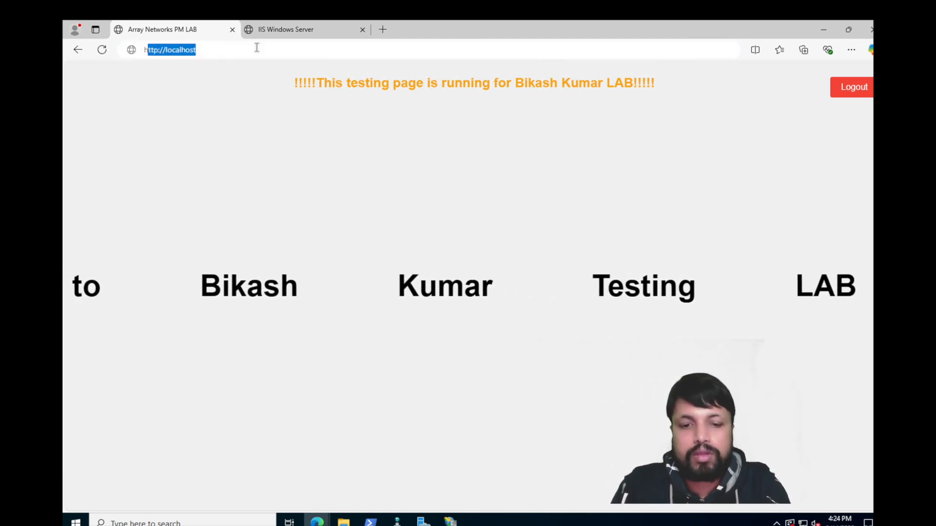
{"action": "type", "text": "http://19"}
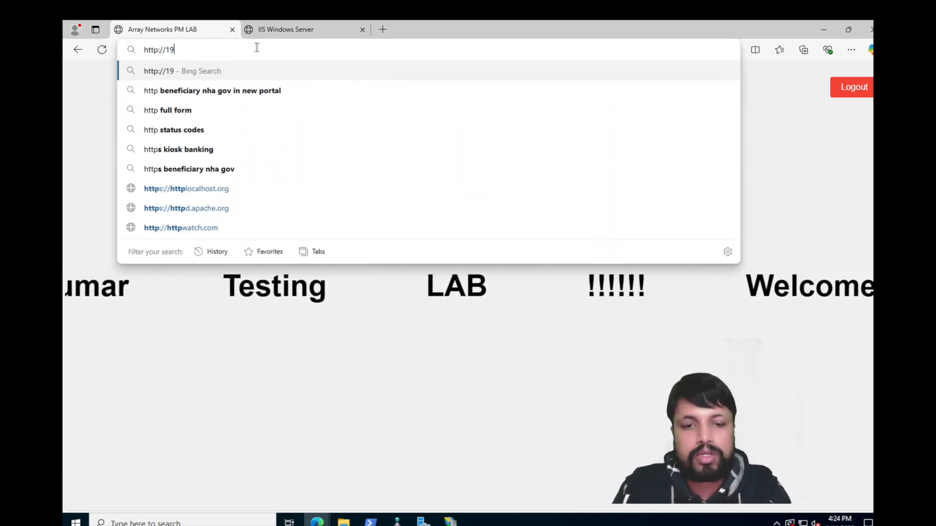
{"action": "type", "text": "2.168.173.195"}
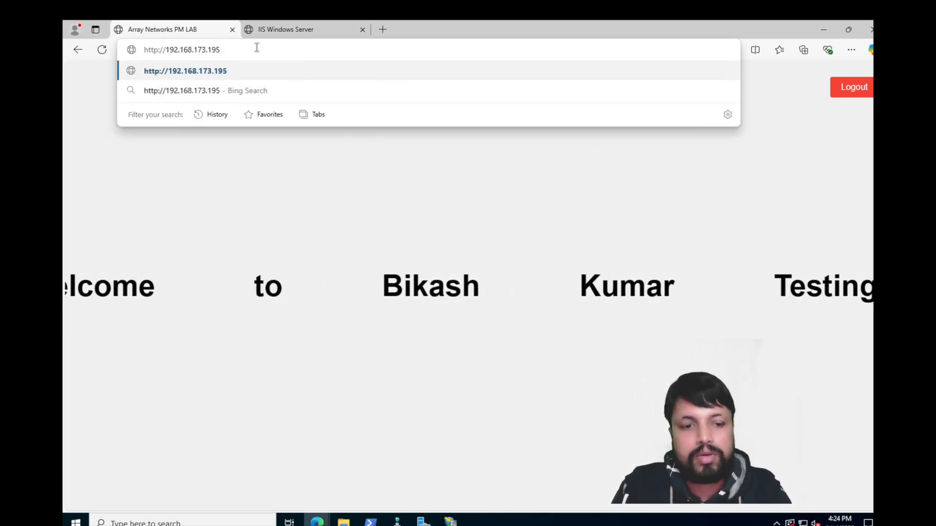
{"action": "key", "text": "Return"}
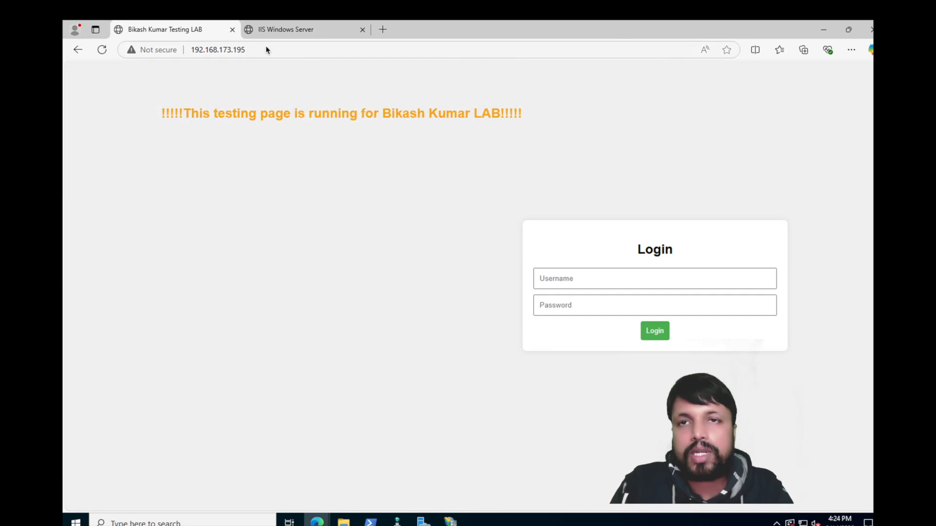
Step: Load /Files, getting HTTP Error 403.14 Forbidden, then select Directory Browsing in IIS Manager
{"action": "left_click", "coordinate": [265, 46]}
{"action": "left_click", "coordinate": [265, 45]}
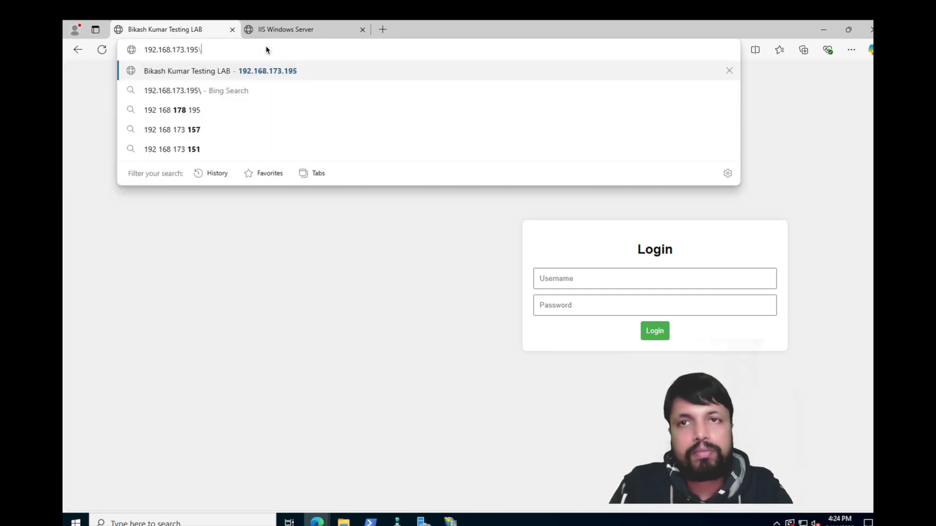
{"action": "type", "text": "/"}
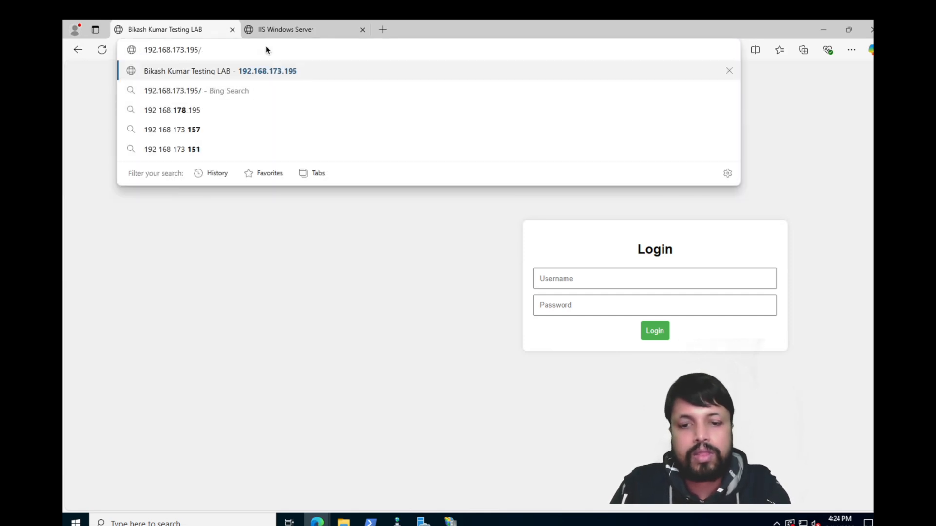
{"action": "type", "text": "Files"}
{"action": "key", "text": "Return"}
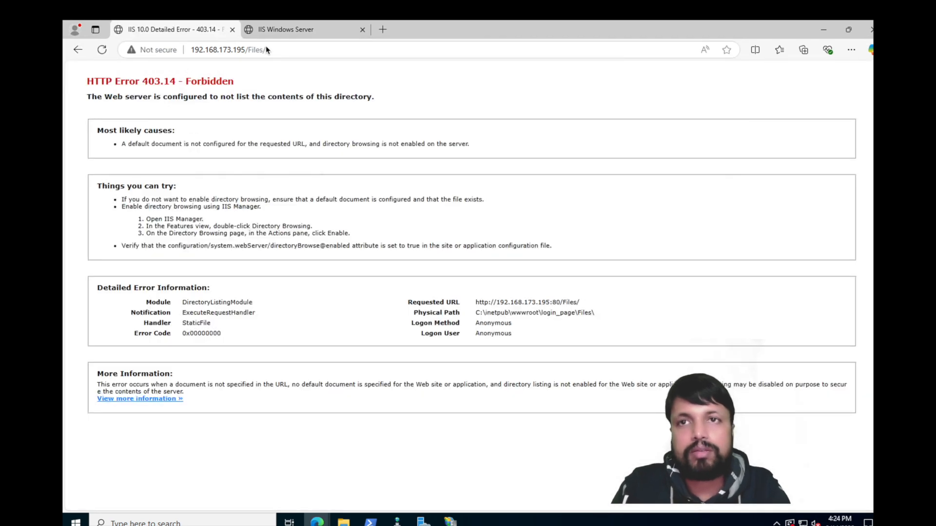
{"action": "left_click", "coordinate": [452, 522]}
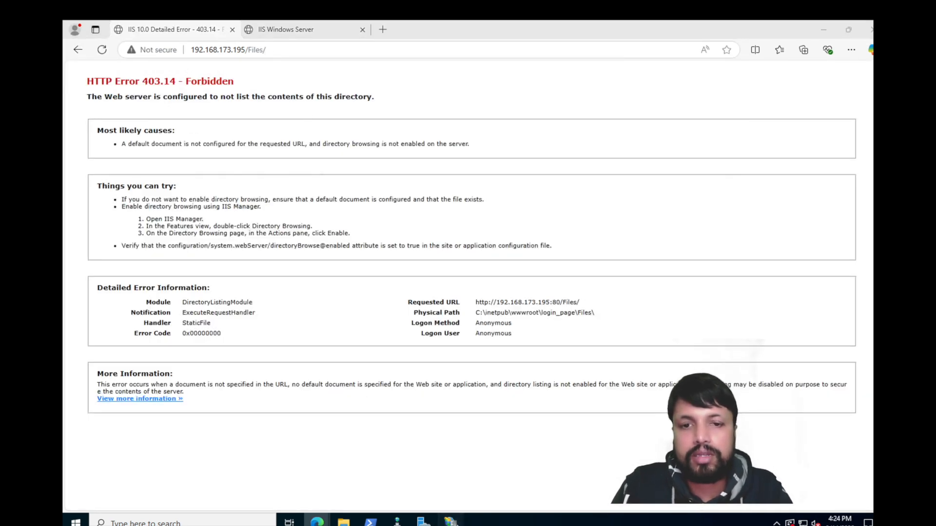
{"action": "left_click", "coordinate": [389, 139]}
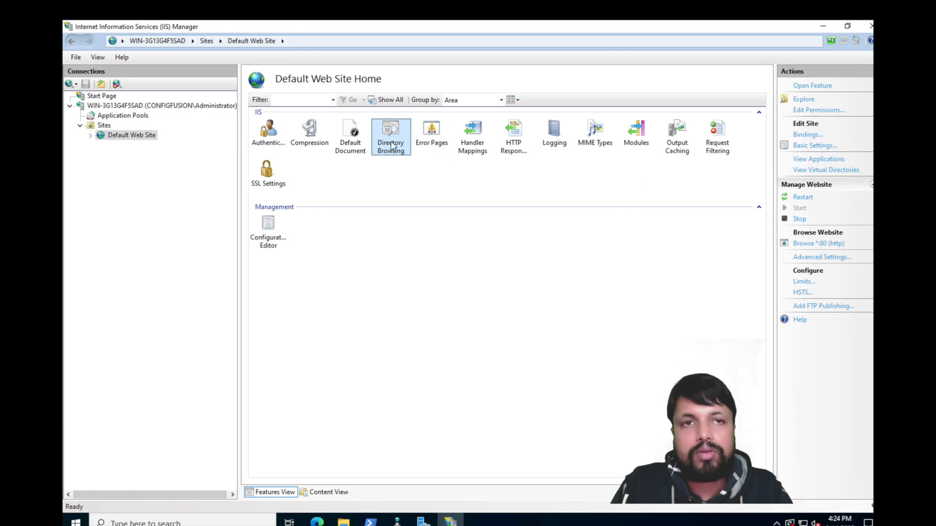
Step: Enable Directory Browsing for Default Web Site and reload /Files/ in Edge to show the listing
{"action": "double_click", "coordinate": [391, 145]}
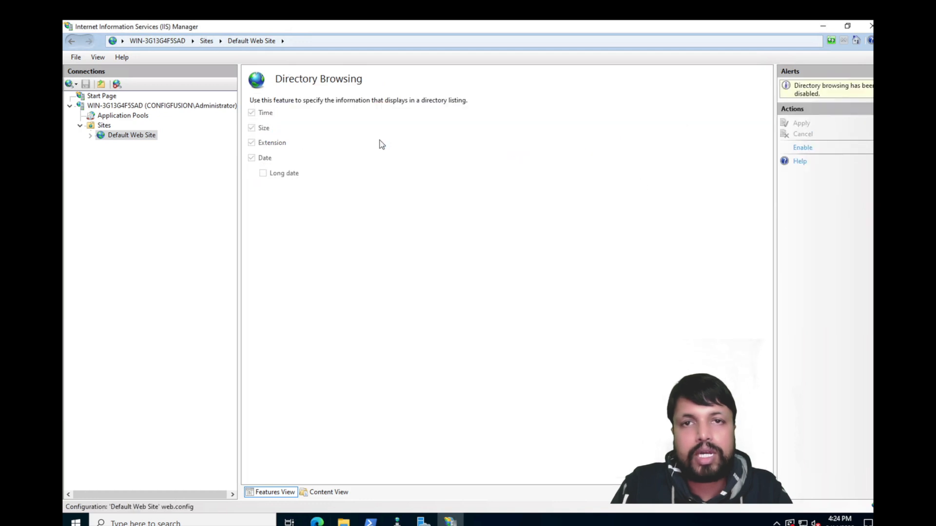
{"action": "left_click", "coordinate": [802, 149]}
{"action": "left_click", "coordinate": [306, 522]}
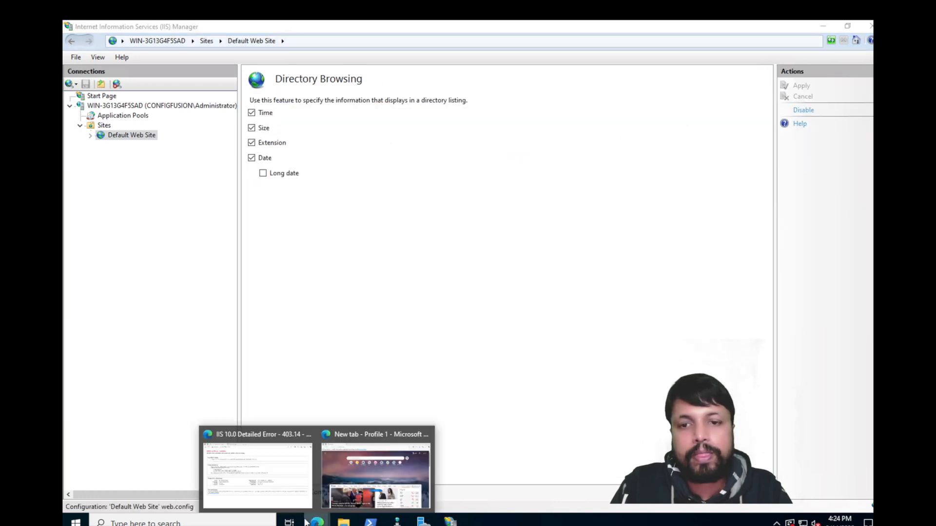
{"action": "left_click", "coordinate": [285, 466]}
{"action": "left_click", "coordinate": [300, 48]}
{"action": "key", "text": "Return"}
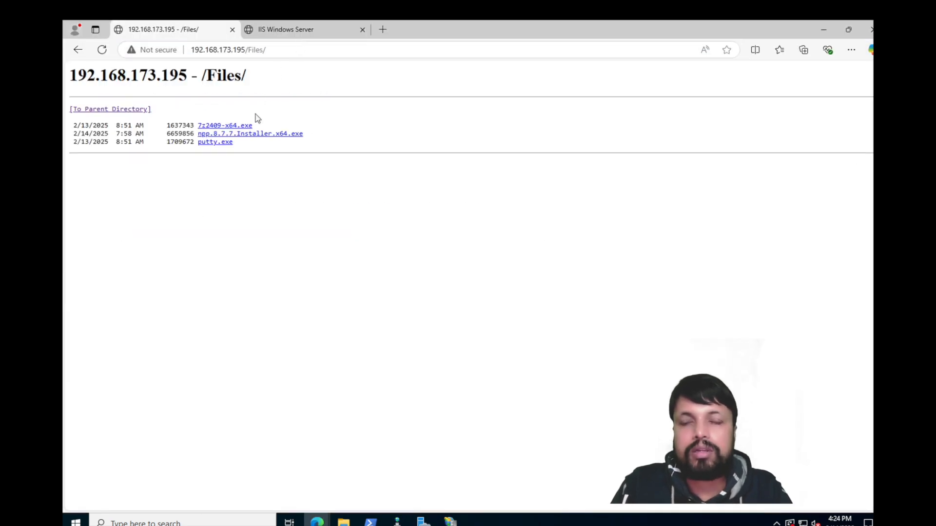
Step: Download putty.exe from the /Files/ listing and check it in the Downloads folder
{"action": "left_click", "coordinate": [214, 143]}
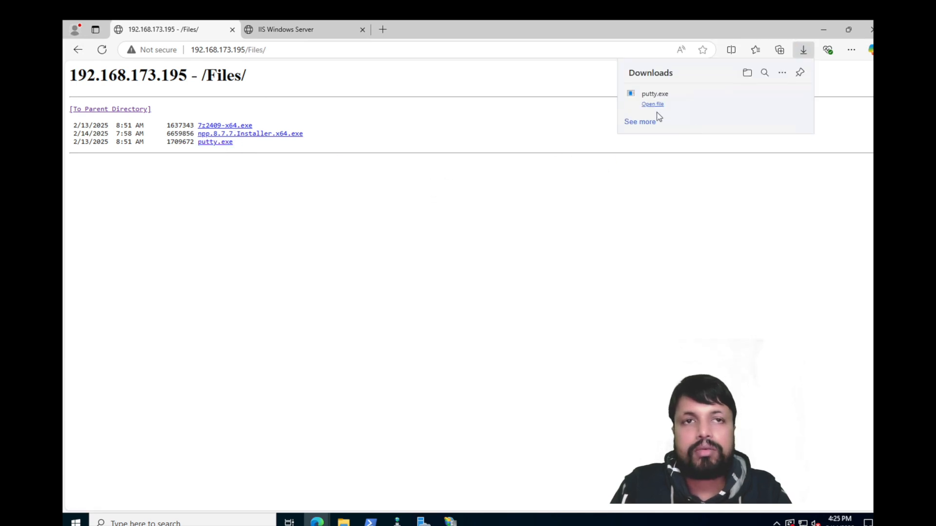
{"action": "left_click", "coordinate": [747, 74]}
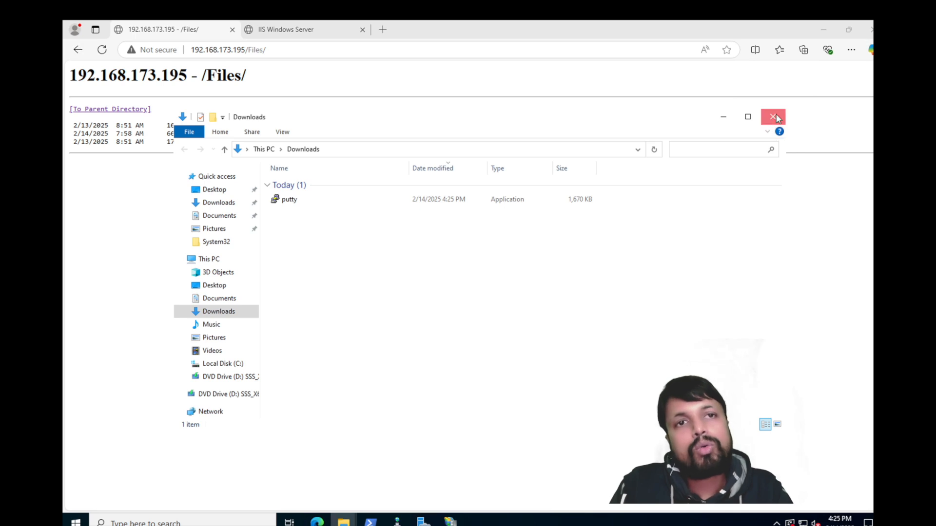
{"action": "left_click", "coordinate": [770, 118]}
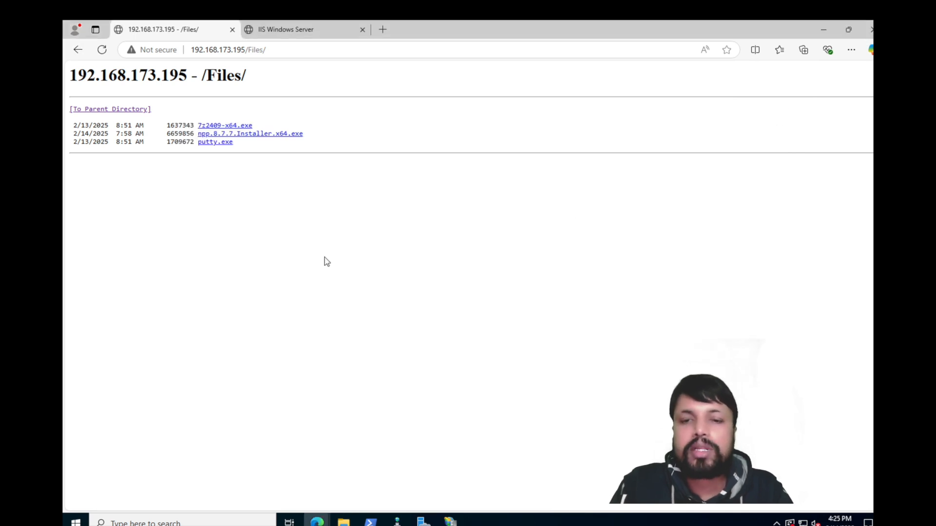
Step: Launch Notepad and type some sample text
{"action": "left_click", "coordinate": [195, 522]}
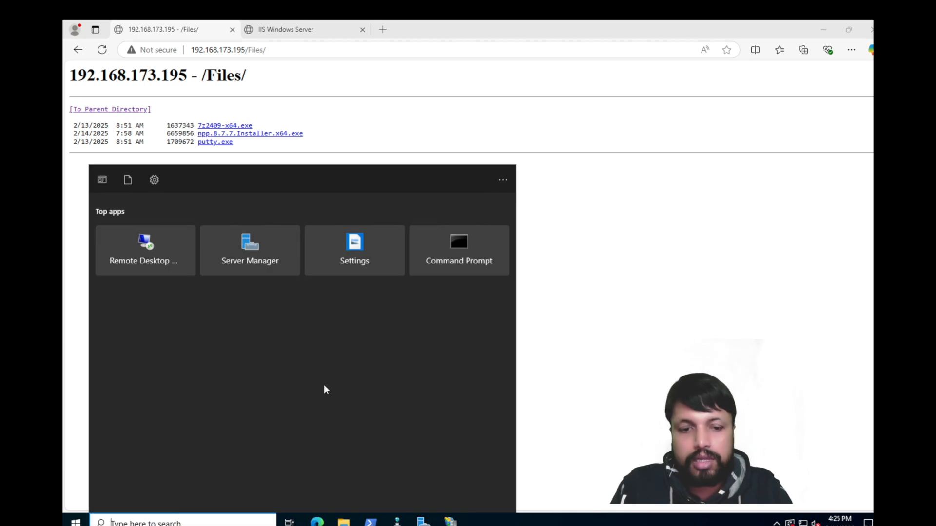
{"action": "type", "text": "notepadotead"}
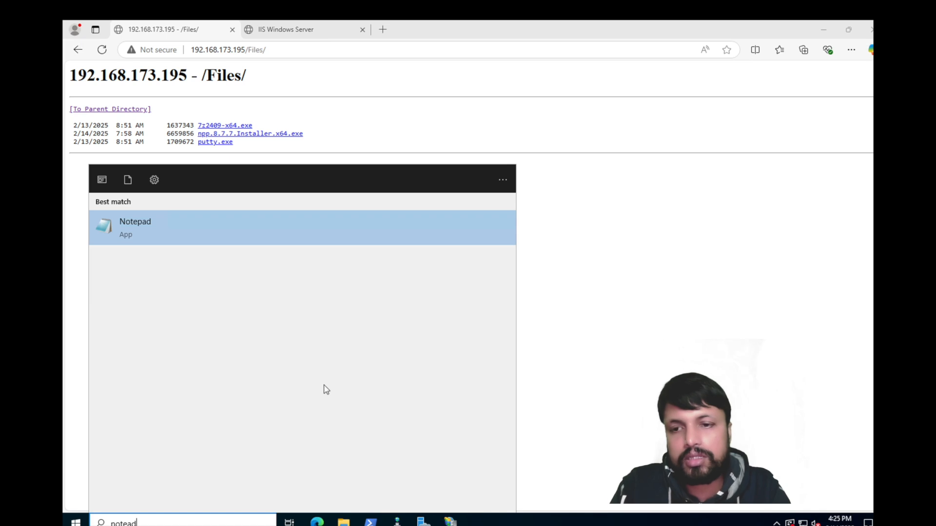
{"action": "key", "text": "Return"}
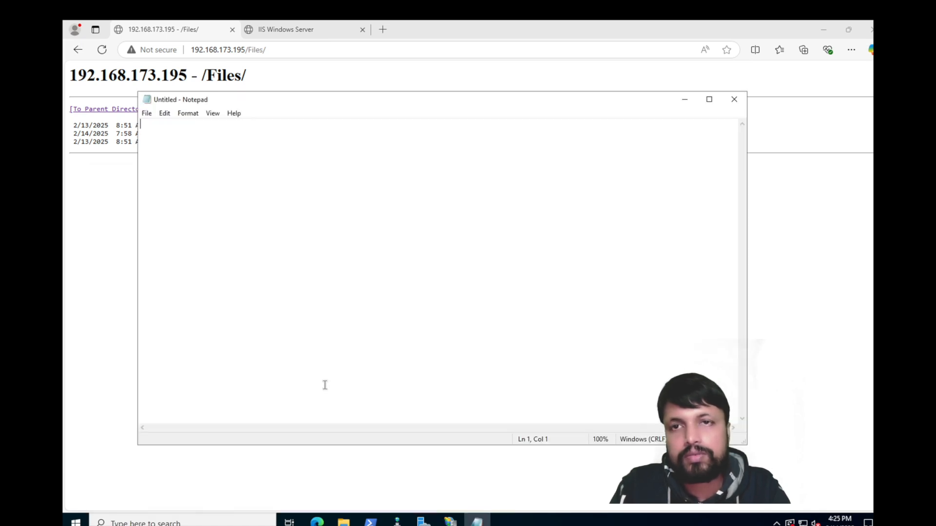
{"action": "type", "text": "dshfiuehFGKUYGFI"}
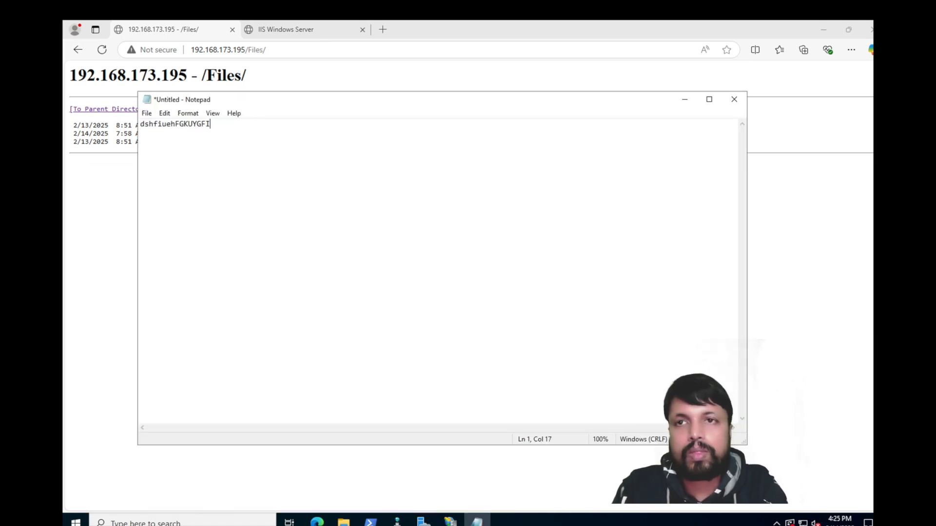
{"action": "type", "text": "KJVHD"}
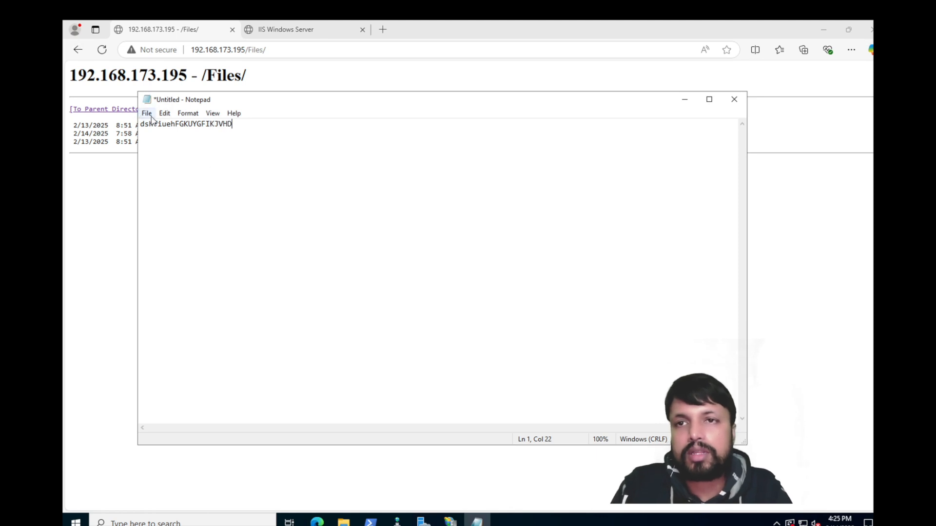
Step: Save the note as TEST.array with All Files type and UTF-8, then close Notepad
{"action": "left_click", "coordinate": [146, 113]}
{"action": "left_click", "coordinate": [163, 174]}
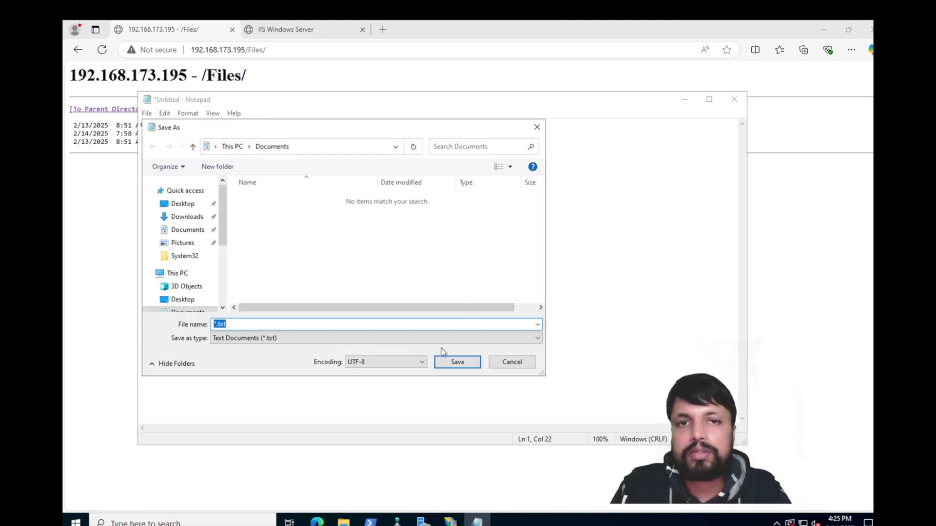
{"action": "left_click", "coordinate": [389, 362]}
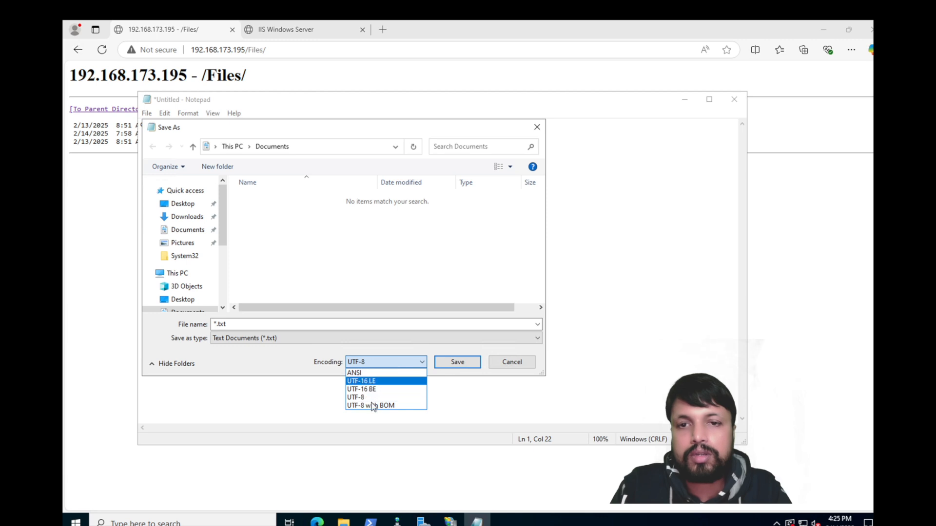
{"action": "left_click", "coordinate": [478, 387]}
{"action": "left_click", "coordinate": [321, 343]}
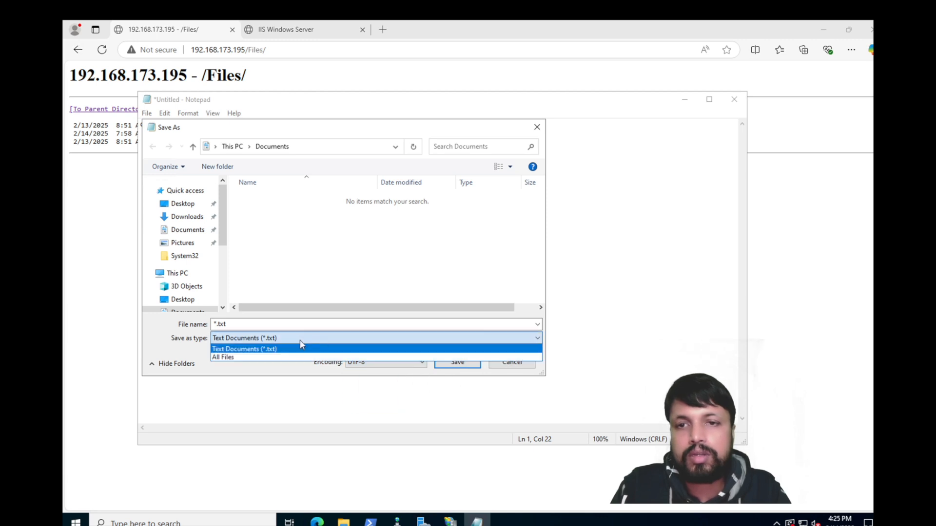
{"action": "left_click", "coordinate": [274, 358]}
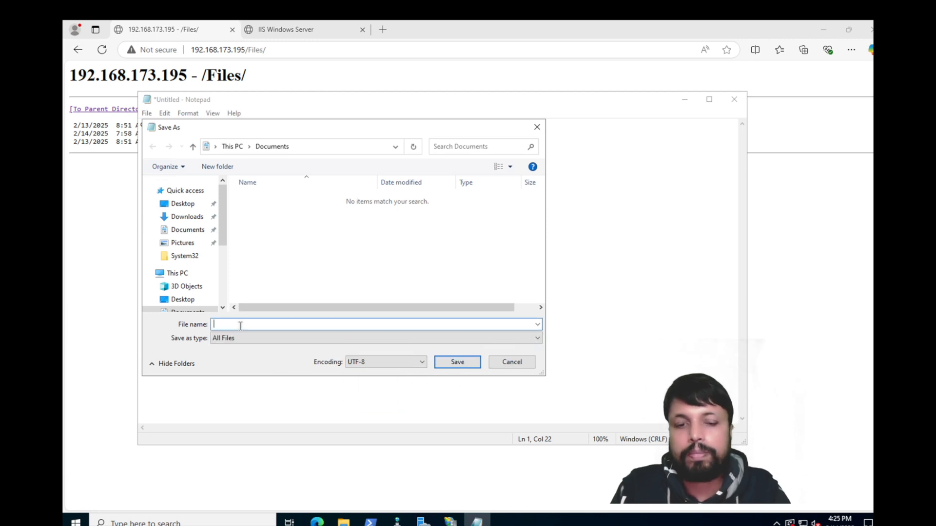
{"action": "type", "text": "TES"}
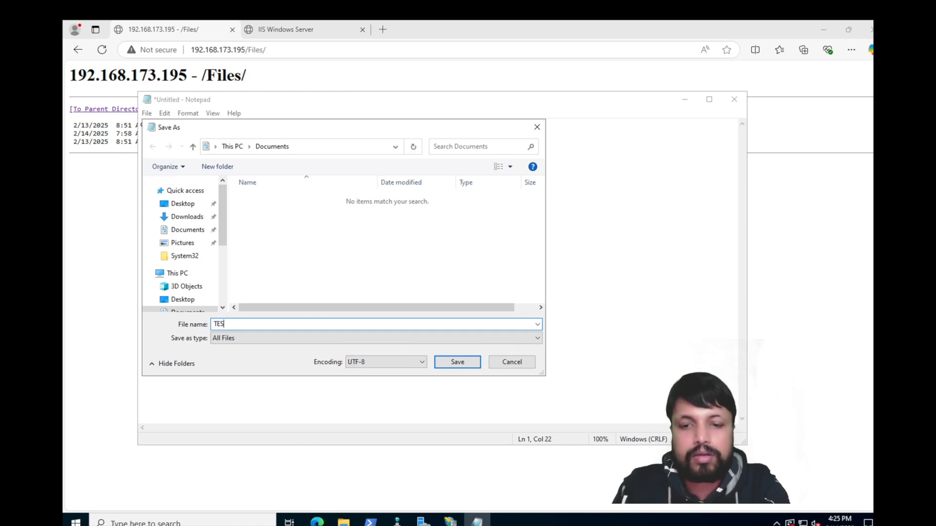
{"action": "type", "text": "T.ARRAY"}
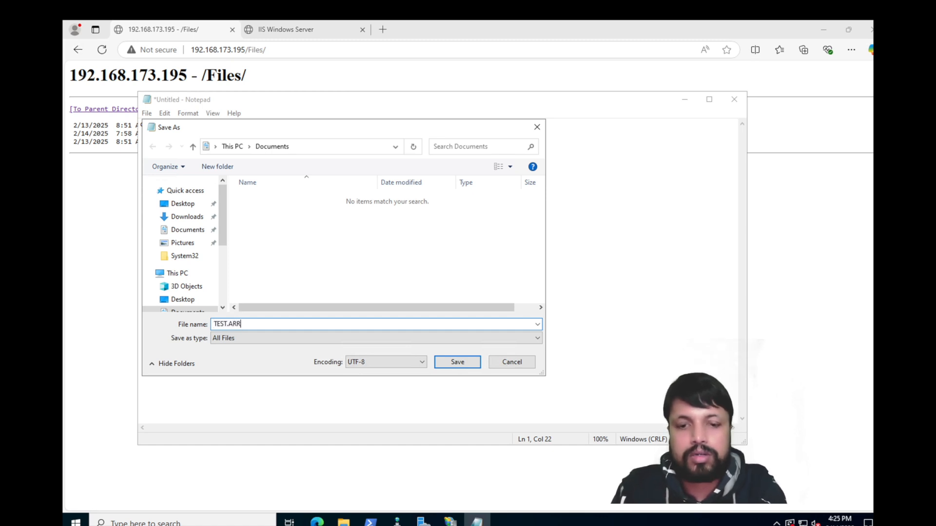
{"action": "key", "text": "BackSpace"}
{"action": "key", "text": "BackSpace"}
{"action": "key", "text": "BackSpace"}
{"action": "key", "text": "BackSpace"}
{"action": "key", "text": "BackSpace"}
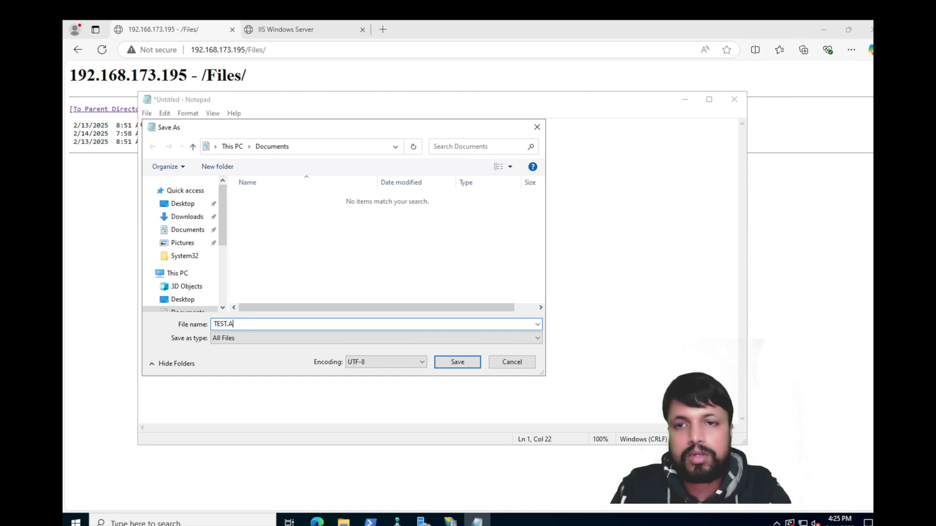
{"action": "type", "text": "array"}
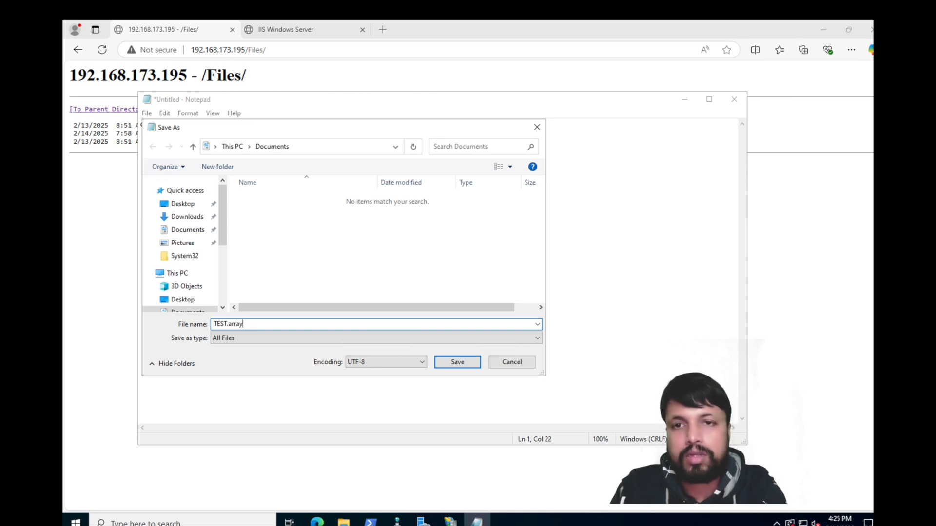
{"action": "left_click", "coordinate": [182, 203]}
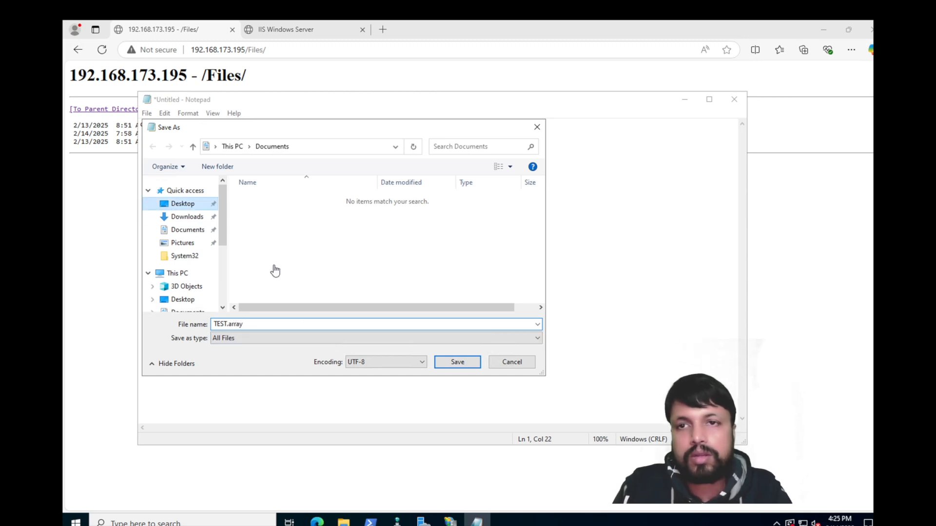
{"action": "left_click", "coordinate": [457, 361]}
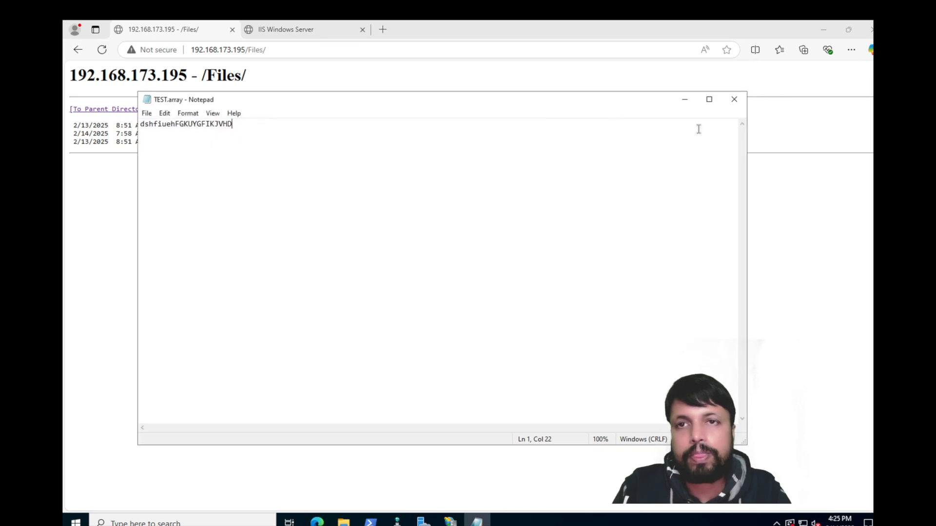
{"action": "left_click", "coordinate": [734, 99]}
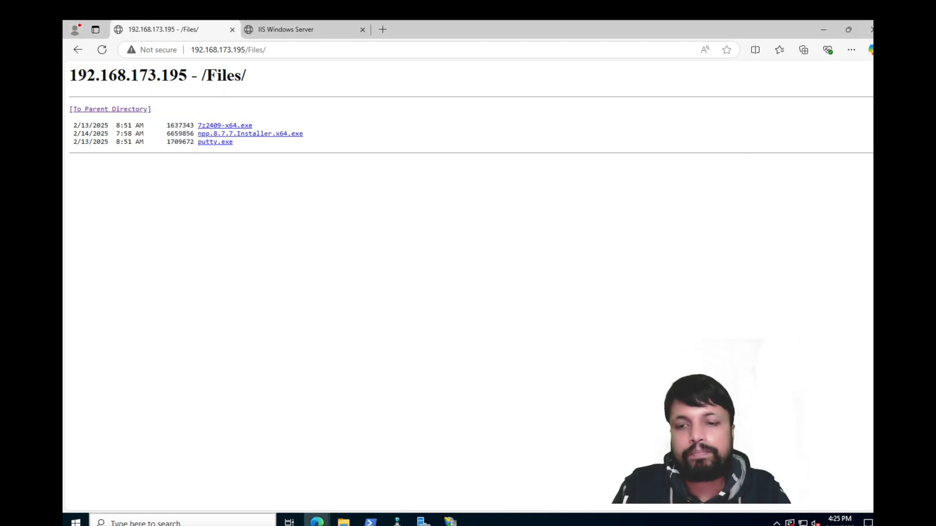
Step: Paste TEST.array from the Desktop into C:\inetpub\wwwroot\login_page\Files
{"action": "left_click", "coordinate": [343, 521]}
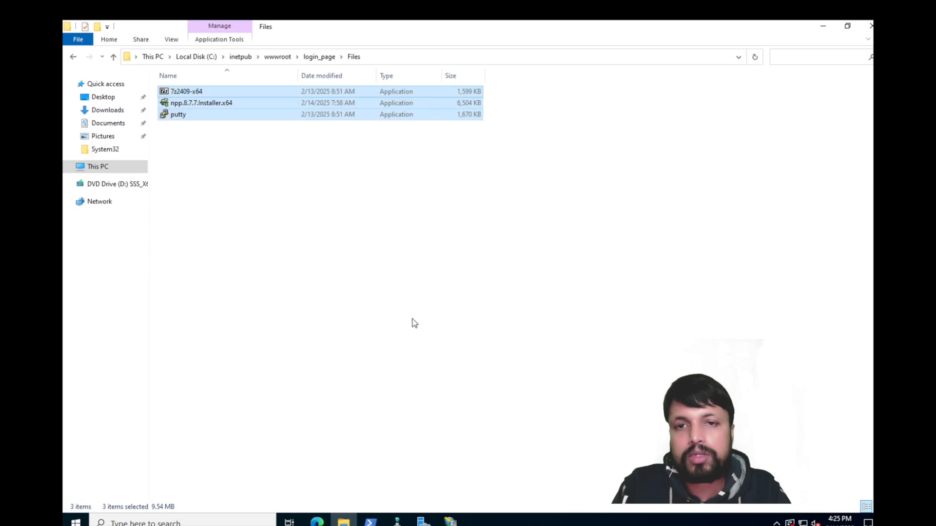
{"action": "left_click", "coordinate": [103, 100]}
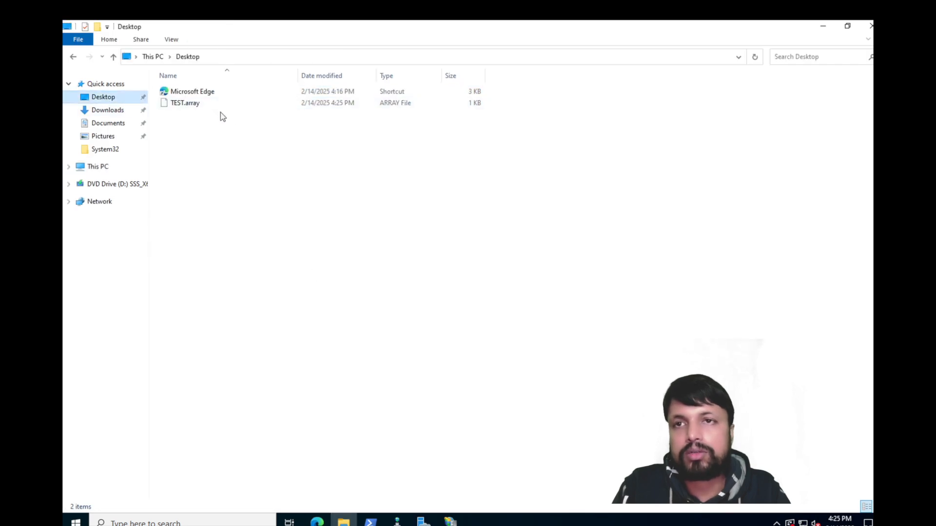
{"action": "left_click", "coordinate": [193, 106]}
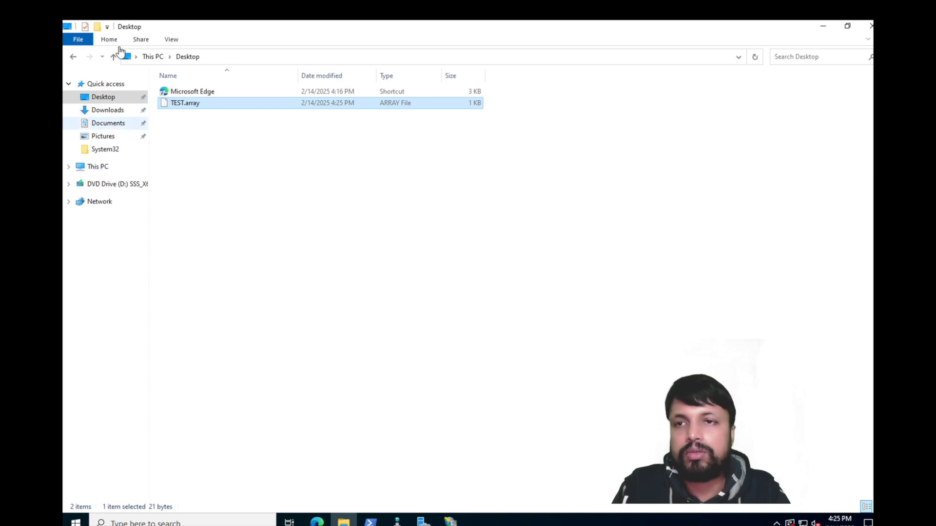
{"action": "key", "text": "alt+Left"}
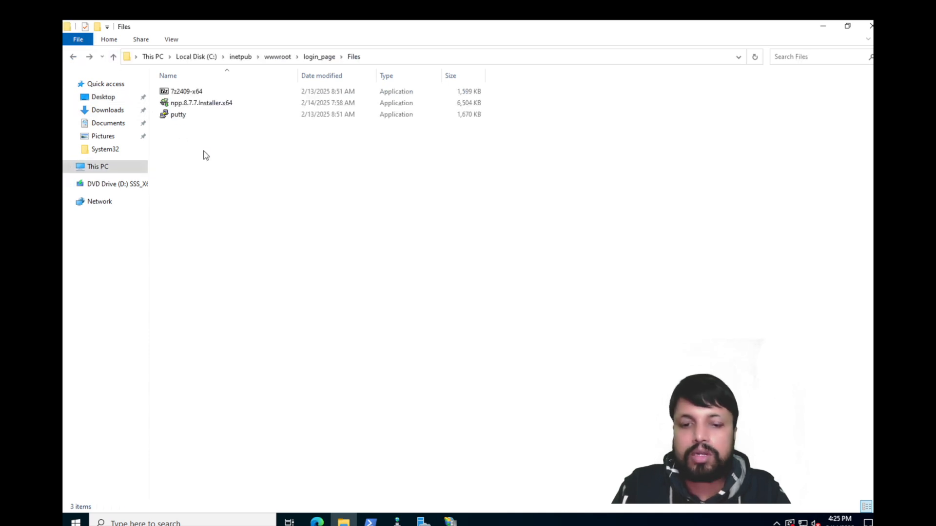
{"action": "key", "text": "ctrl+v"}
Step: Refresh Edge's /Files/ listing so TEST.array appears
{"action": "mouse_move", "coordinate": [316, 521]}
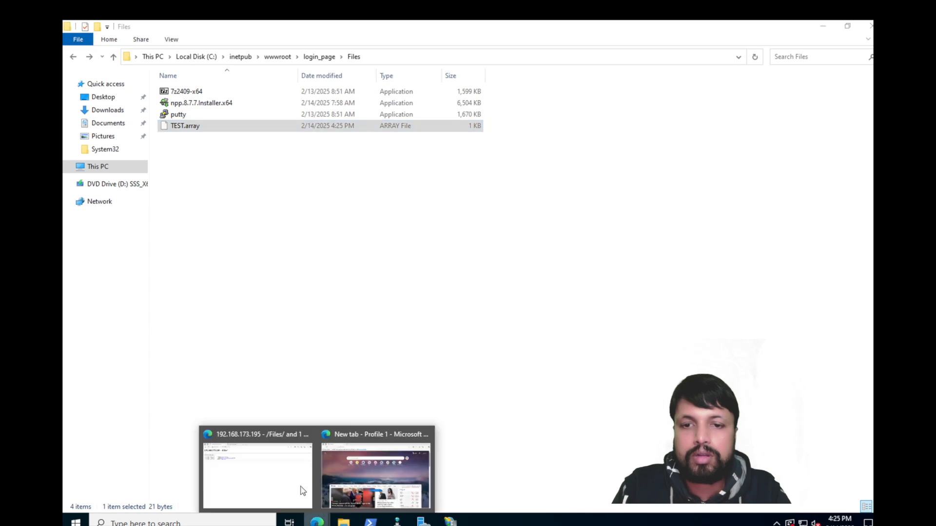
{"action": "left_click", "coordinate": [302, 491]}
{"action": "left_click", "coordinate": [102, 50]}
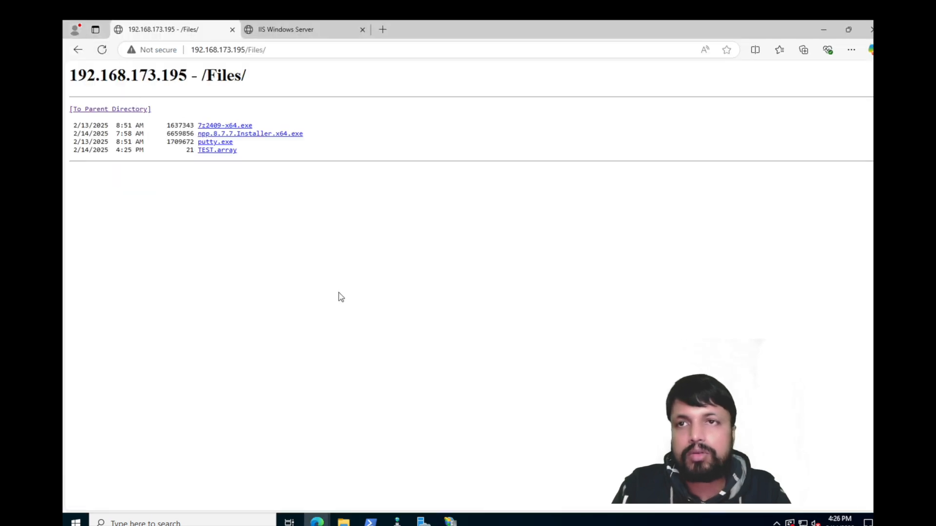
Step: Open TEST.array in Edge to confirm HTTP Error 404.3, then show IIS Manager's Default Web Site home
{"action": "left_click", "coordinate": [219, 150]}
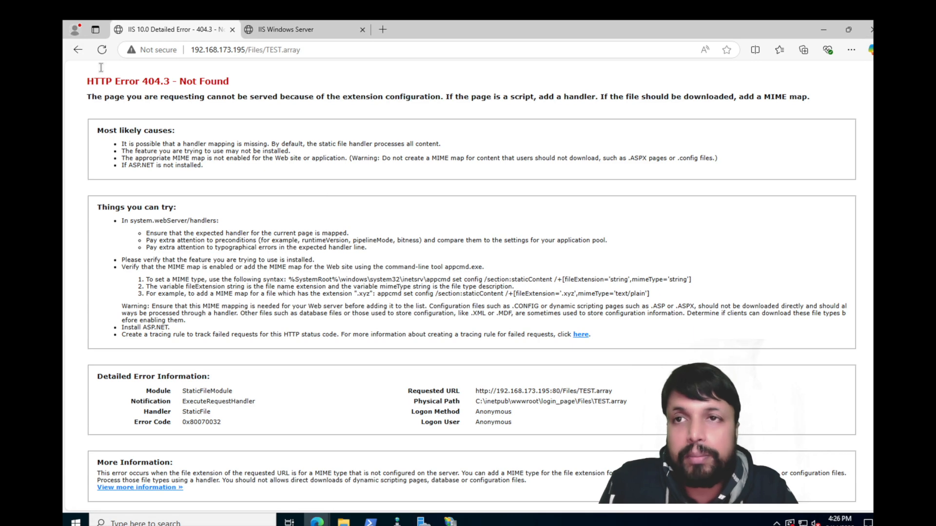
{"action": "left_click", "coordinate": [78, 50]}
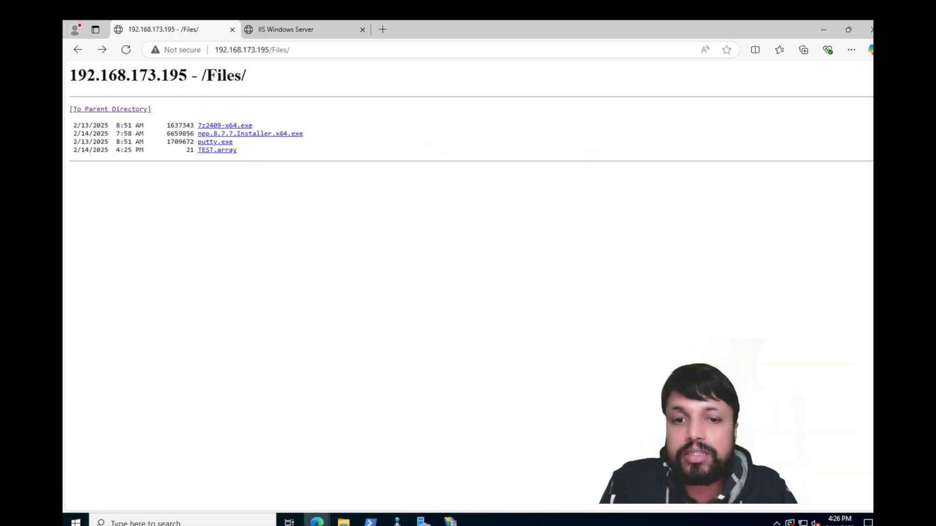
{"action": "left_click", "coordinate": [450, 520]}
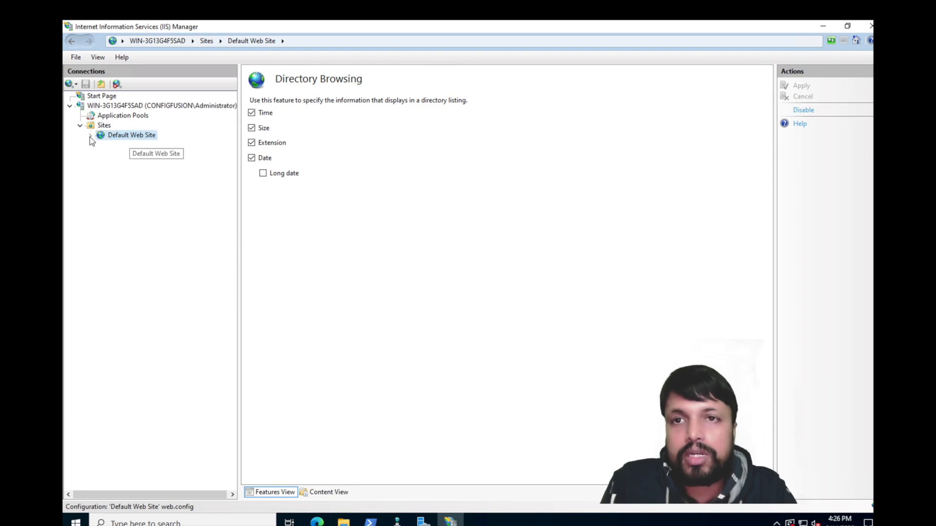
{"action": "left_click", "coordinate": [129, 136]}
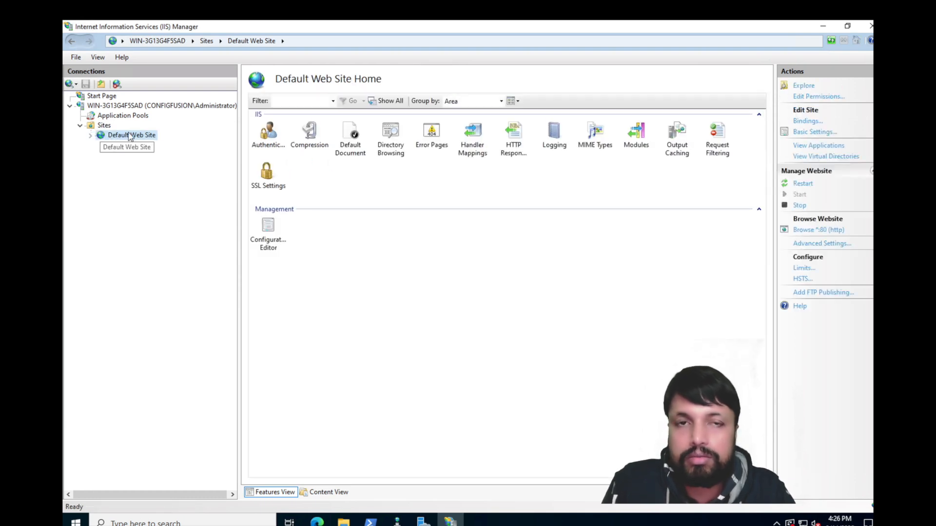
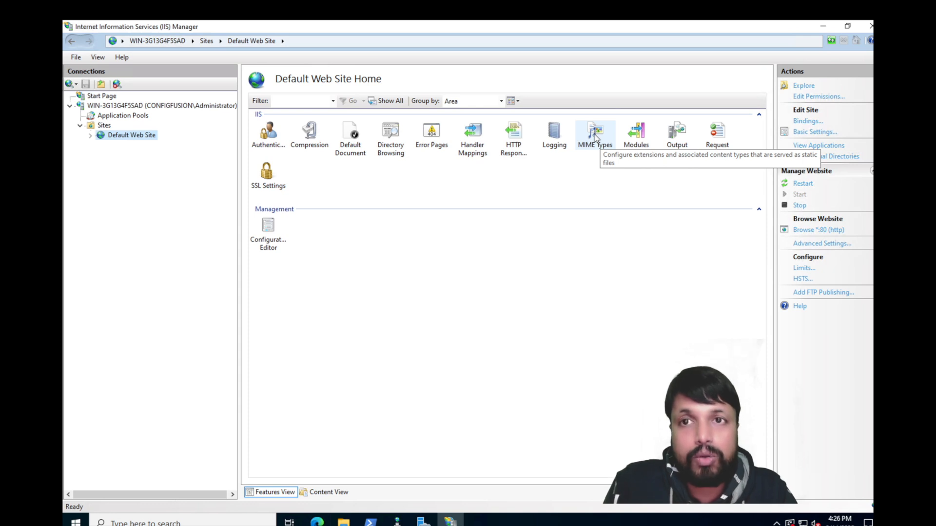
Step: Add a MIME type mapping the .array extension to text/plain for Default Web Site
{"action": "double_click", "coordinate": [595, 137]}
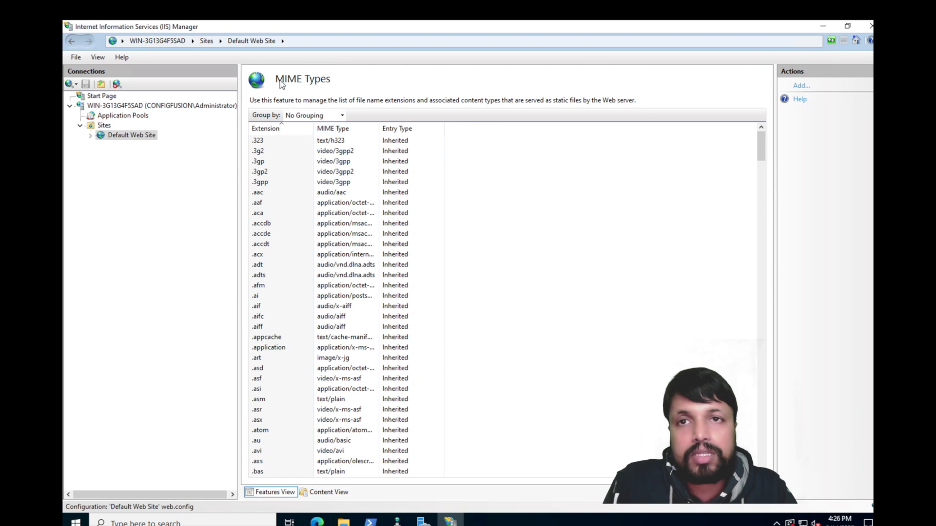
{"action": "left_click", "coordinate": [798, 86]}
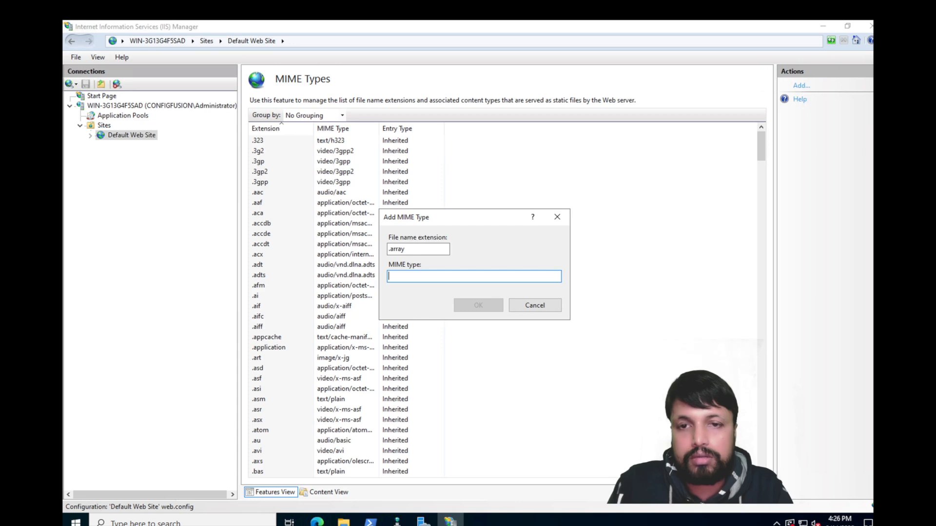
{"action": "type", "text": "te"}
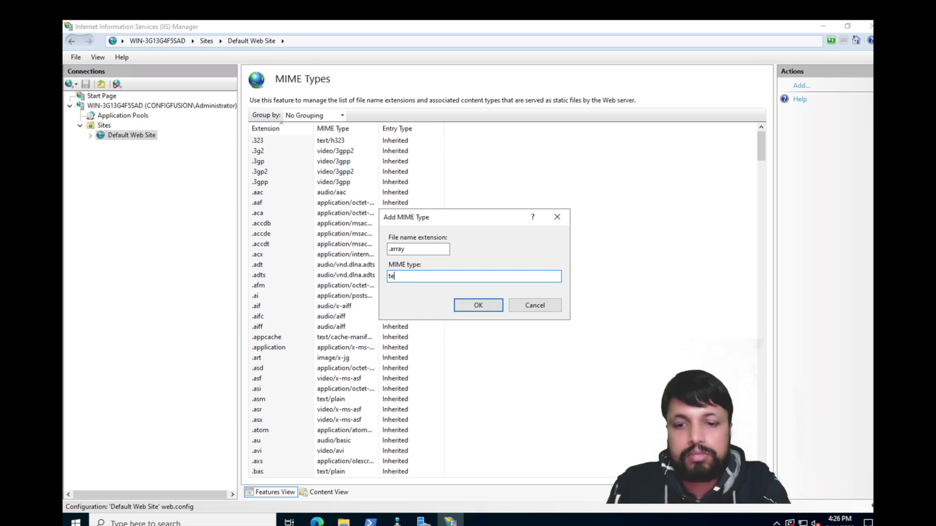
{"action": "type", "text": "xt/plain"}
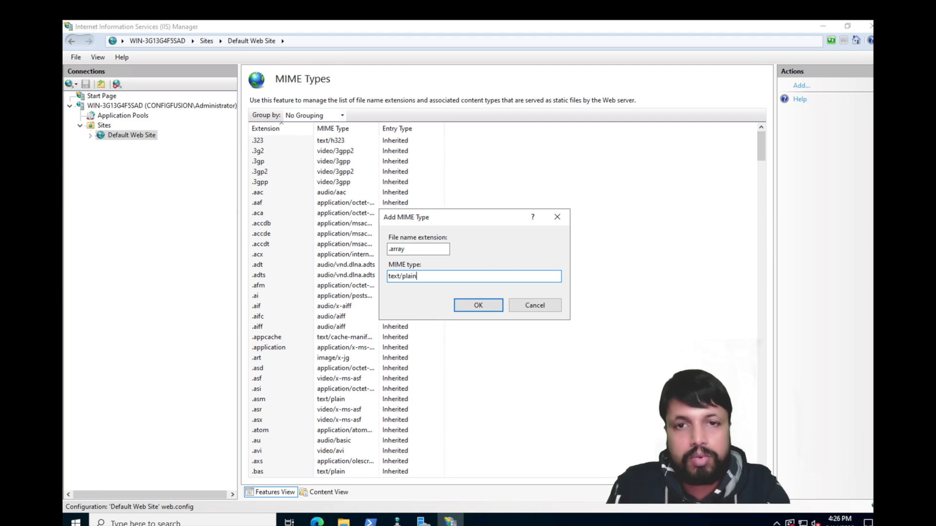
{"action": "left_click", "coordinate": [477, 306]}
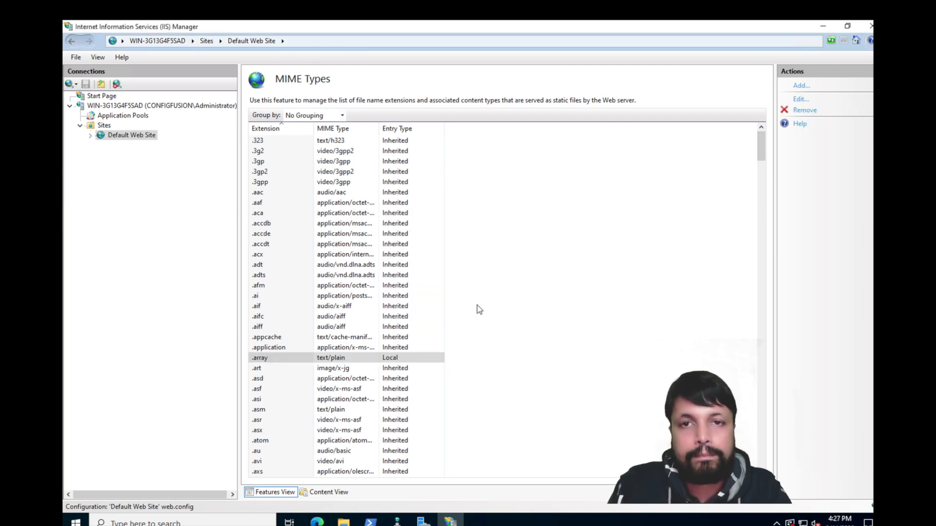
{"action": "left_click", "coordinate": [118, 138]}
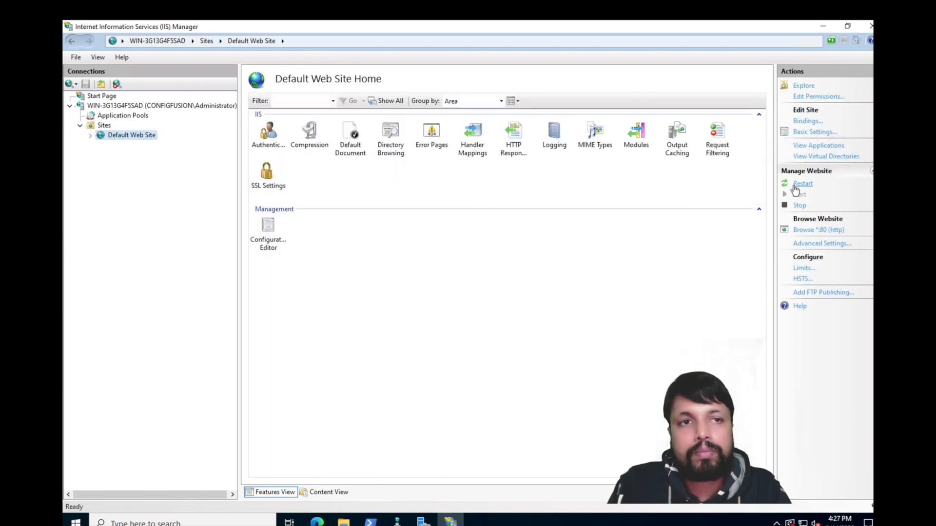
Step: Open TEST.array from Edge's /Files/ listing, then go back to the listing
{"action": "mouse_move", "coordinate": [316, 520]}
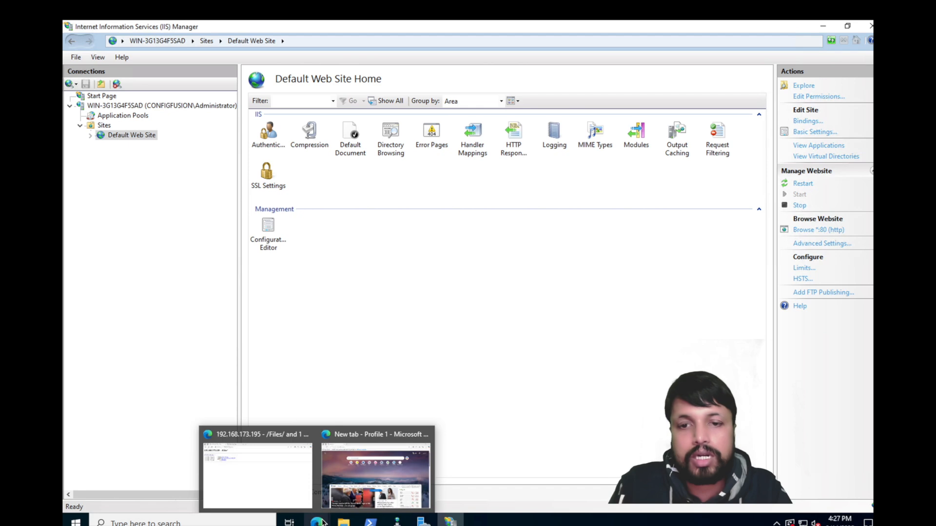
{"action": "left_click", "coordinate": [267, 475]}
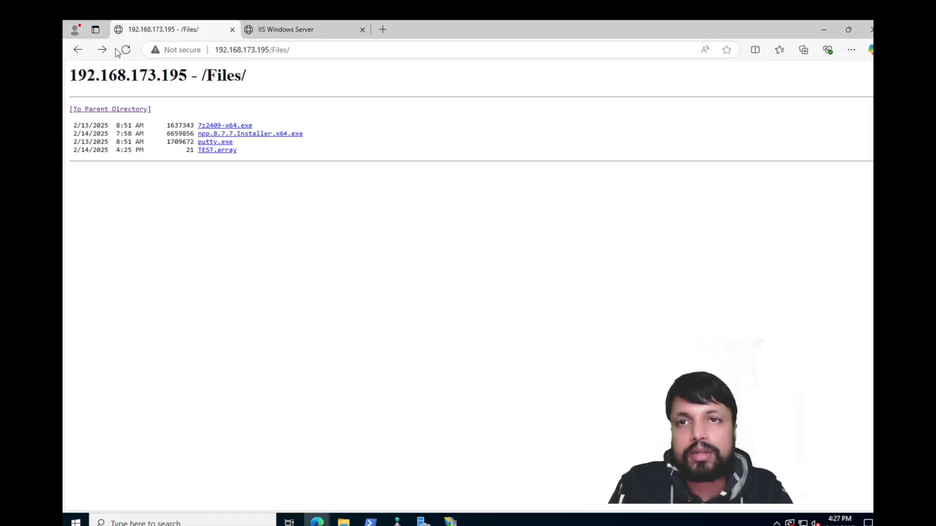
{"action": "left_click", "coordinate": [216, 151]}
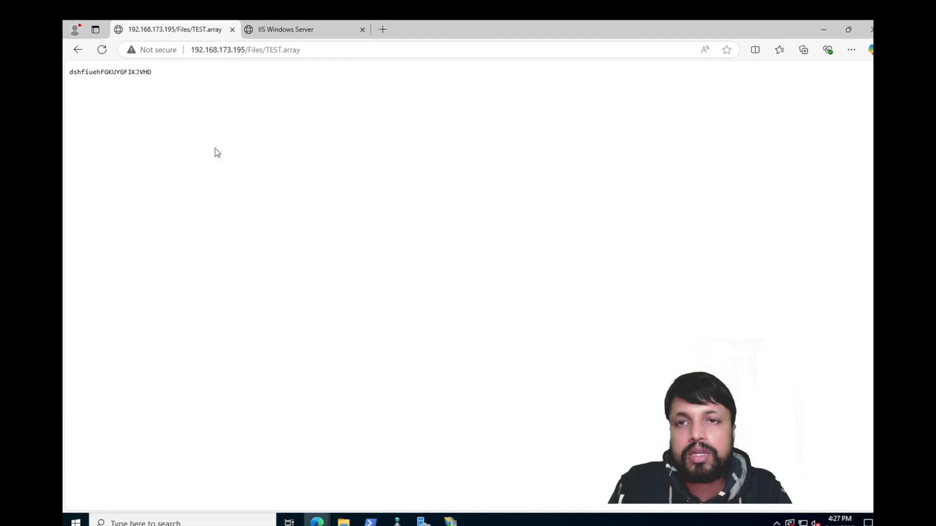
{"action": "left_click", "coordinate": [78, 50]}
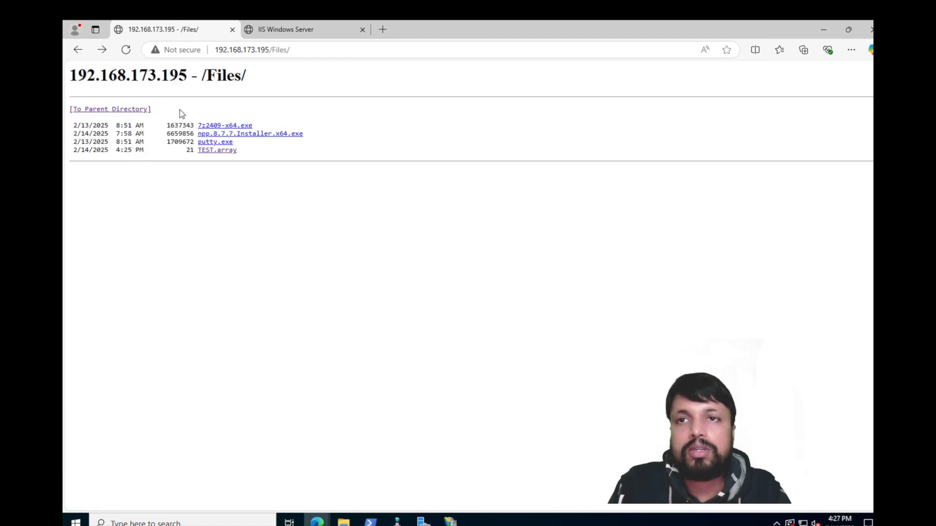
Step: Save the TEST.array link to the Desktop, replacing the existing copy
{"action": "right_click", "coordinate": [208, 154]}
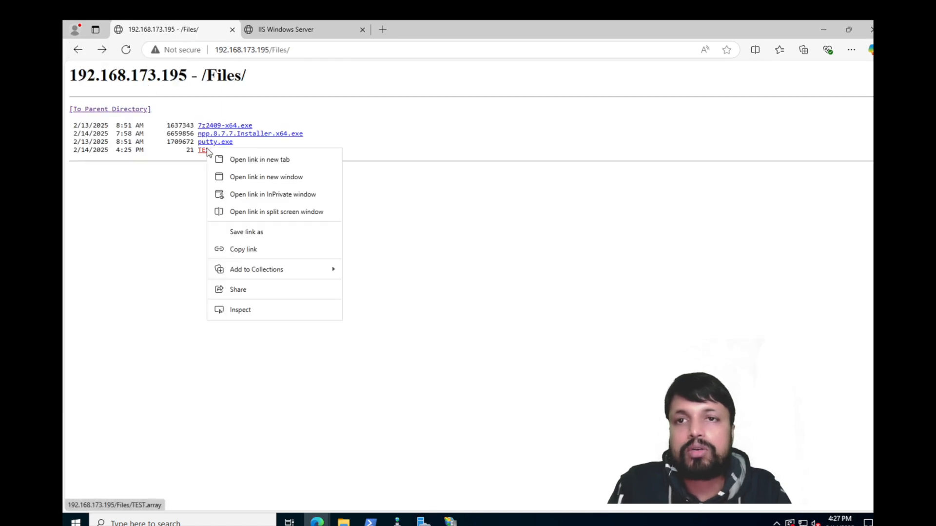
{"action": "left_click", "coordinate": [262, 234]}
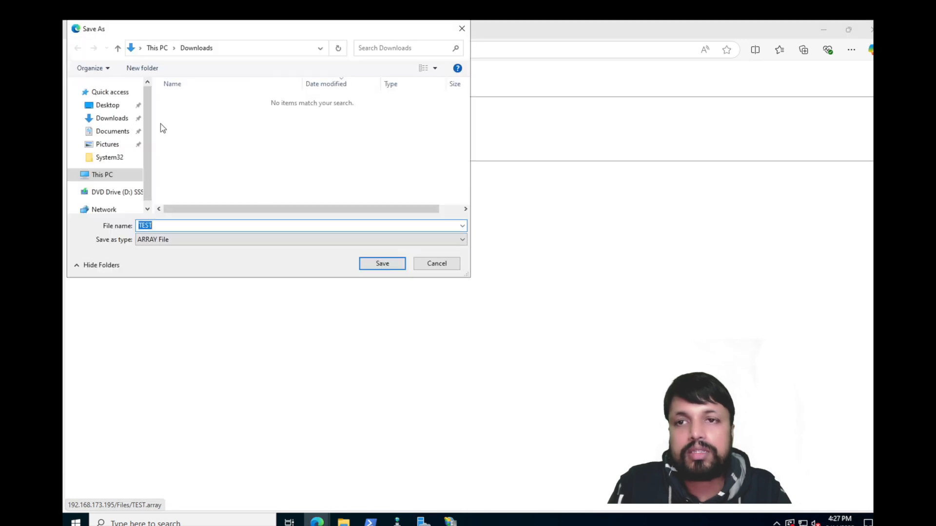
{"action": "left_click", "coordinate": [108, 105]}
{"action": "left_click", "coordinate": [376, 265]}
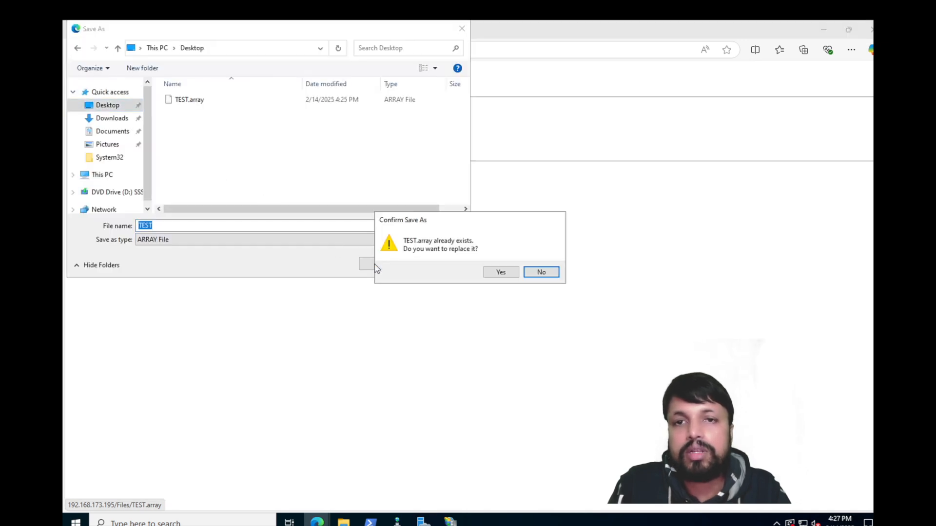
{"action": "left_click", "coordinate": [502, 273]}
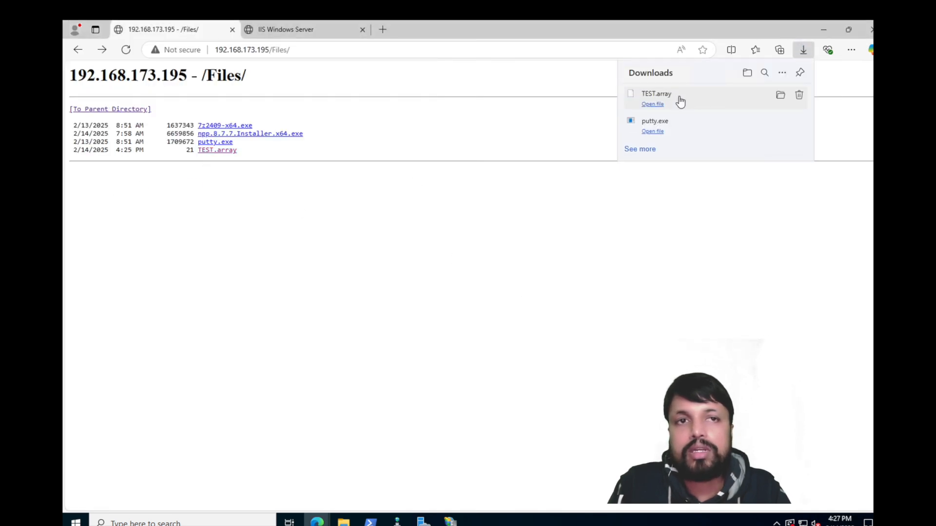
Step: Check the downloaded TEST.array in the Desktop folder, then close the folder and the downloads list
{"action": "left_click", "coordinate": [780, 95]}
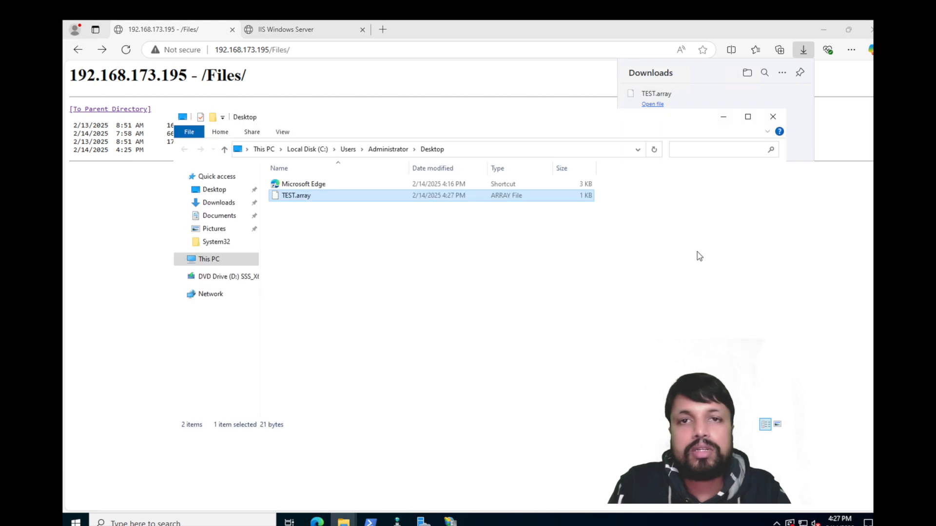
{"action": "left_click", "coordinate": [772, 117]}
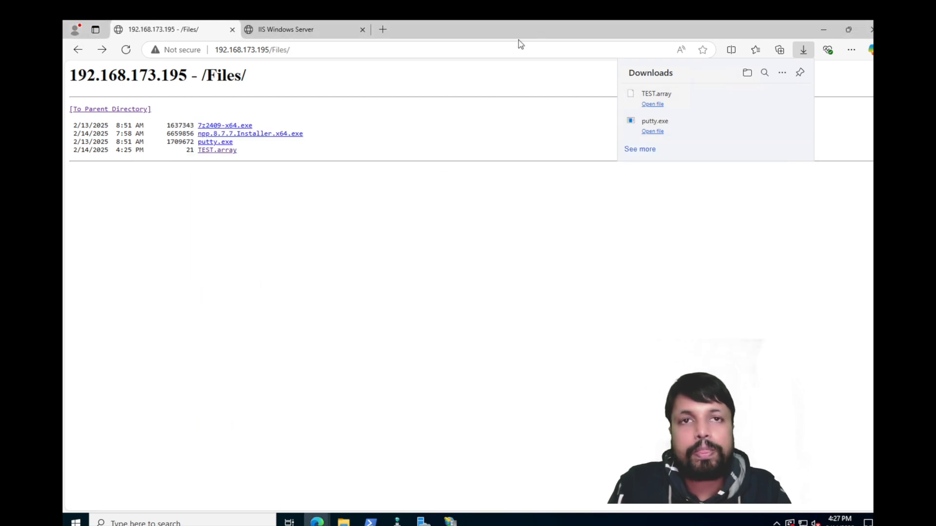
{"action": "left_click", "coordinate": [490, 260]}
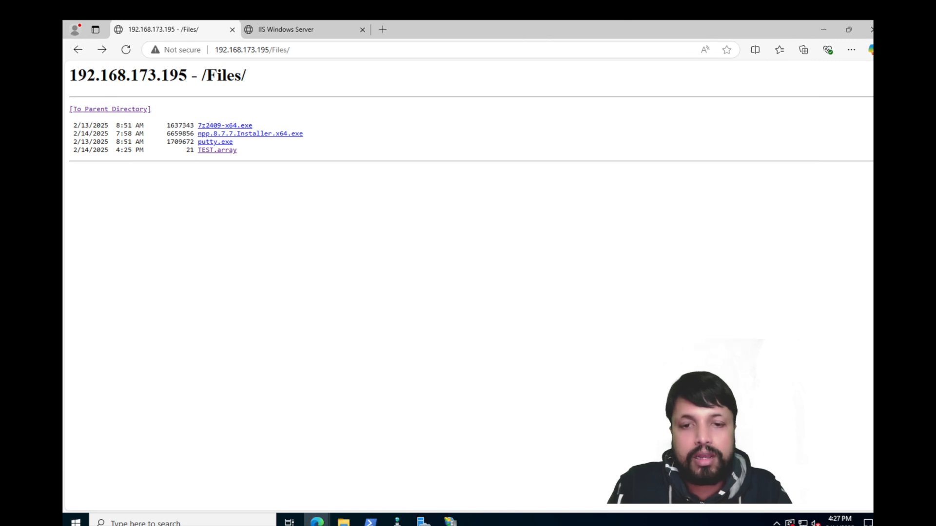
{"action": "left_click", "coordinate": [450, 522]}
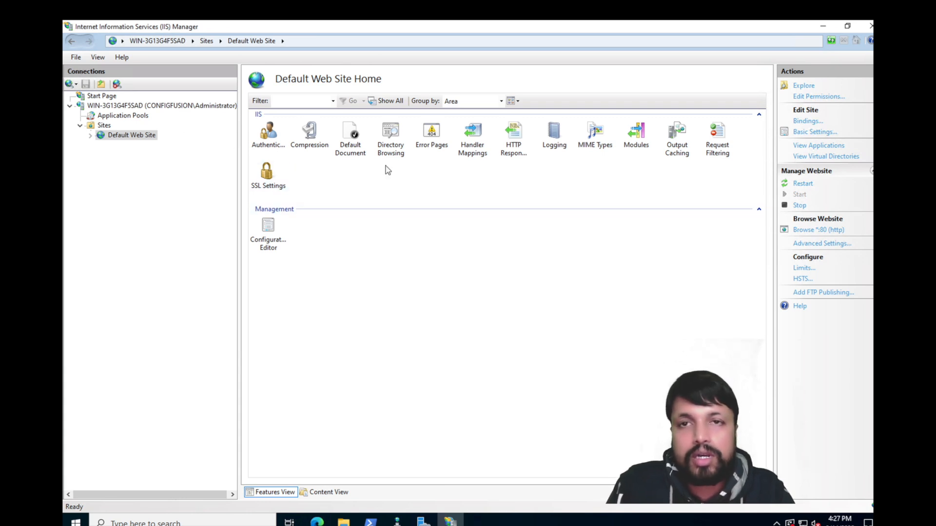
{"action": "left_click", "coordinate": [807, 121]}
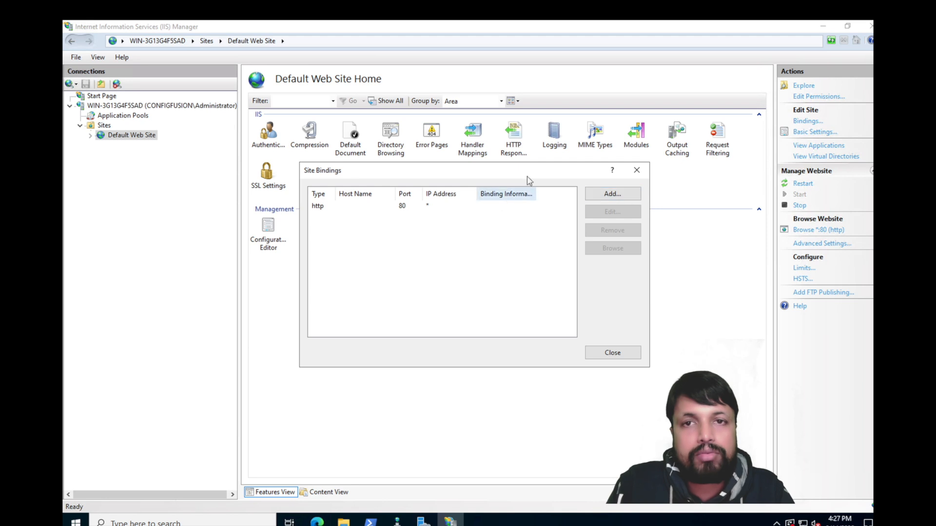
{"action": "left_click", "coordinate": [610, 193]}
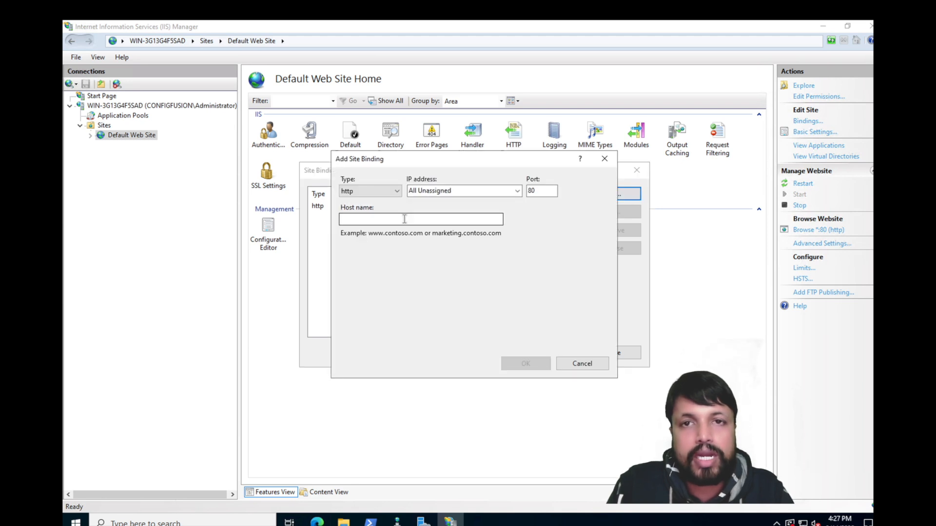
{"action": "left_click", "coordinate": [380, 192]}
{"action": "left_click", "coordinate": [358, 210]}
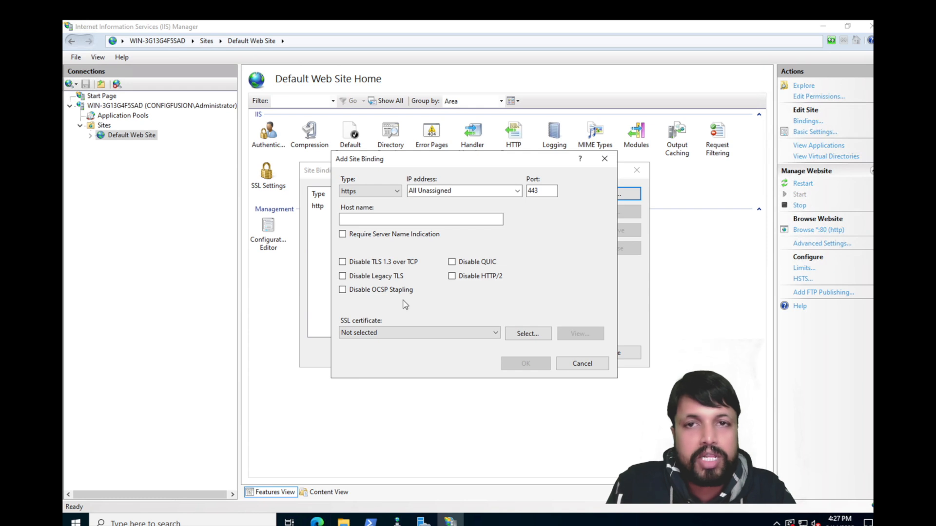
{"action": "left_click", "coordinate": [449, 333]}
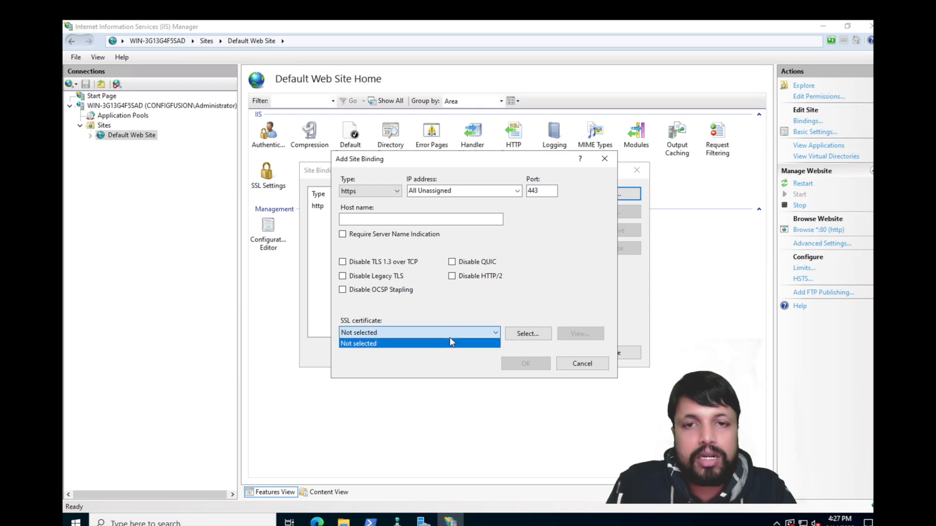
{"action": "left_click", "coordinate": [584, 365]}
{"action": "left_click", "coordinate": [583, 364]}
{"action": "left_click", "coordinate": [626, 353]}
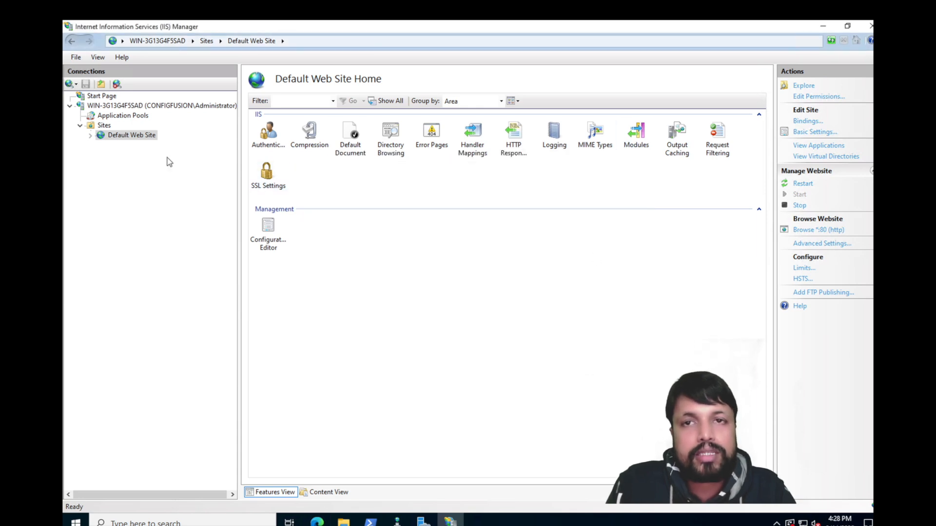
{"action": "left_click", "coordinate": [103, 125]}
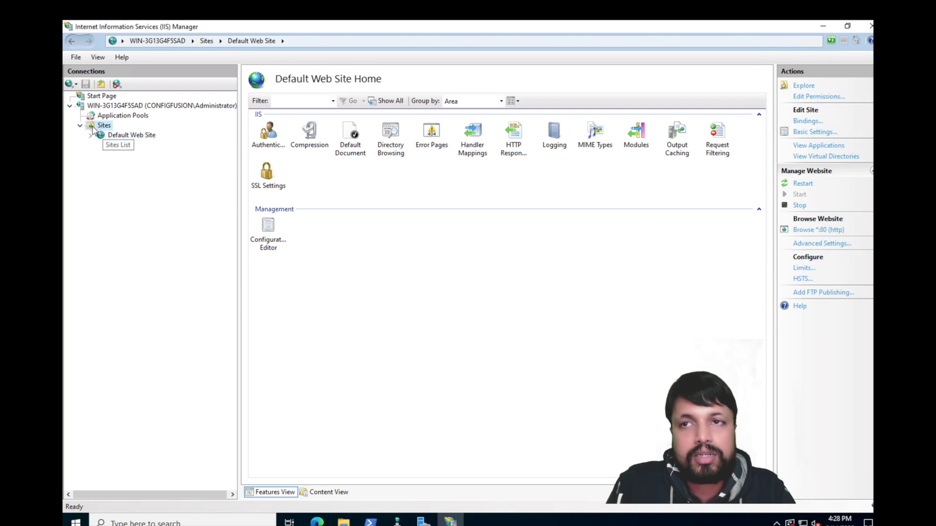
Step: Check the server's FTP SSL Settings certificate list, which has no certificate available
{"action": "left_click", "coordinate": [117, 106]}
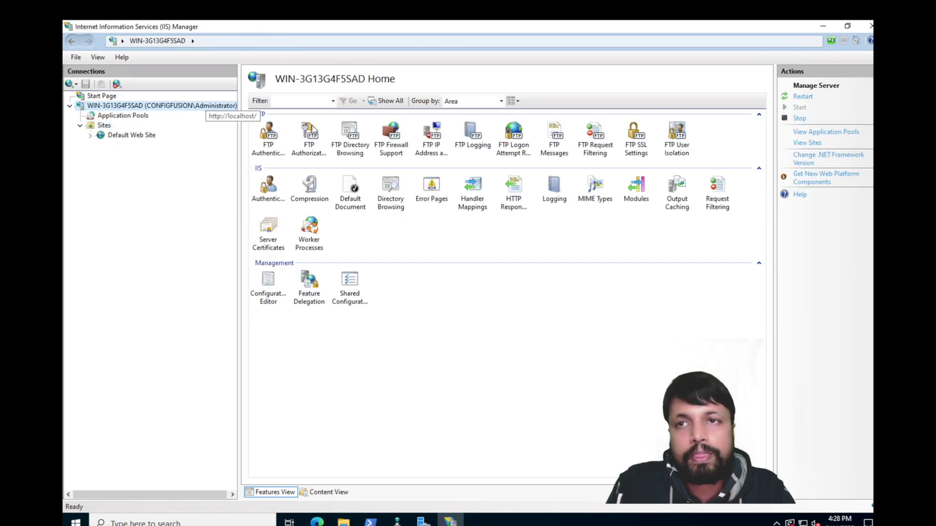
{"action": "double_click", "coordinate": [629, 145]}
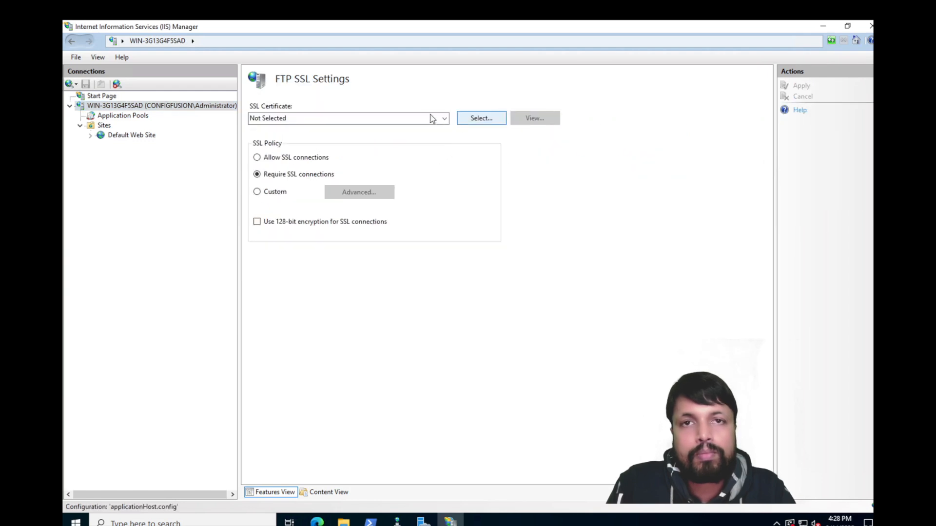
{"action": "left_click", "coordinate": [444, 119]}
{"action": "left_click", "coordinate": [422, 180]}
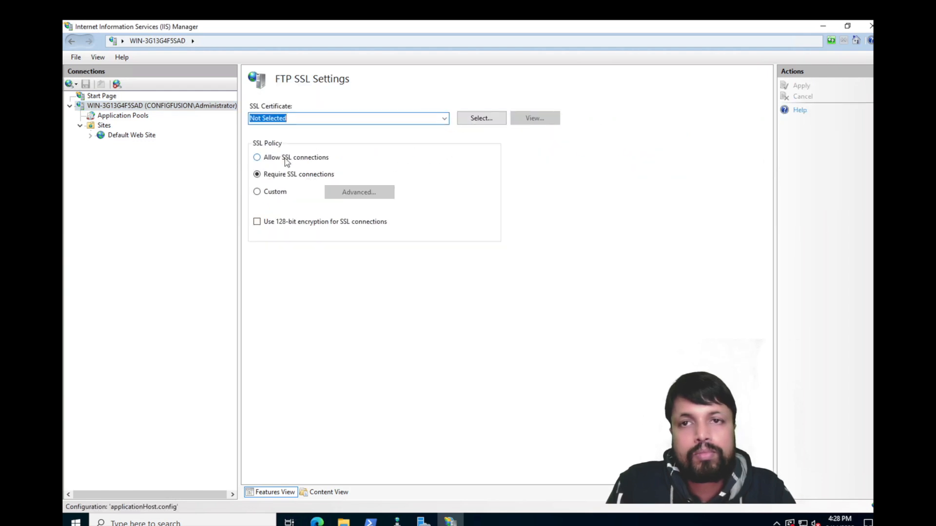
Step: Open the server's Server Certificates feature from its home page
{"action": "left_click", "coordinate": [139, 107]}
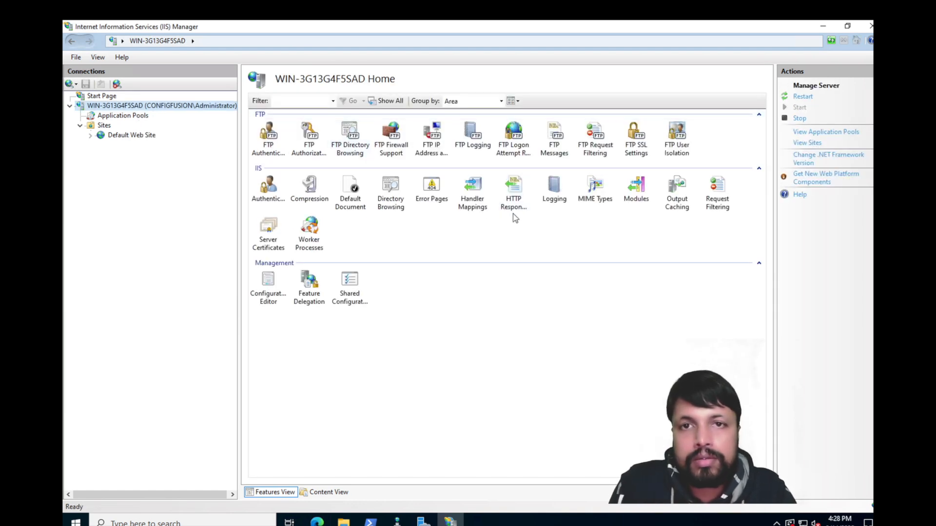
{"action": "left_click", "coordinate": [350, 193]}
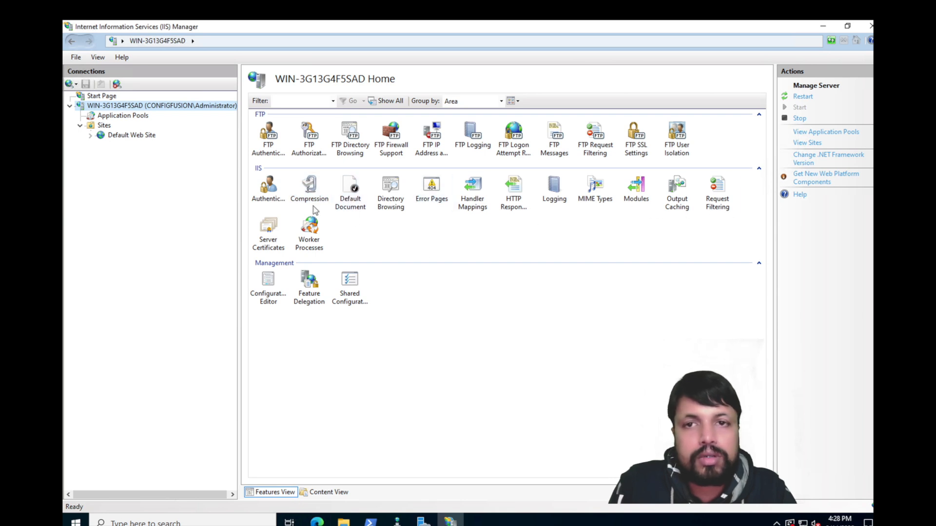
{"action": "left_click", "coordinate": [265, 232]}
{"action": "double_click", "coordinate": [265, 231]}
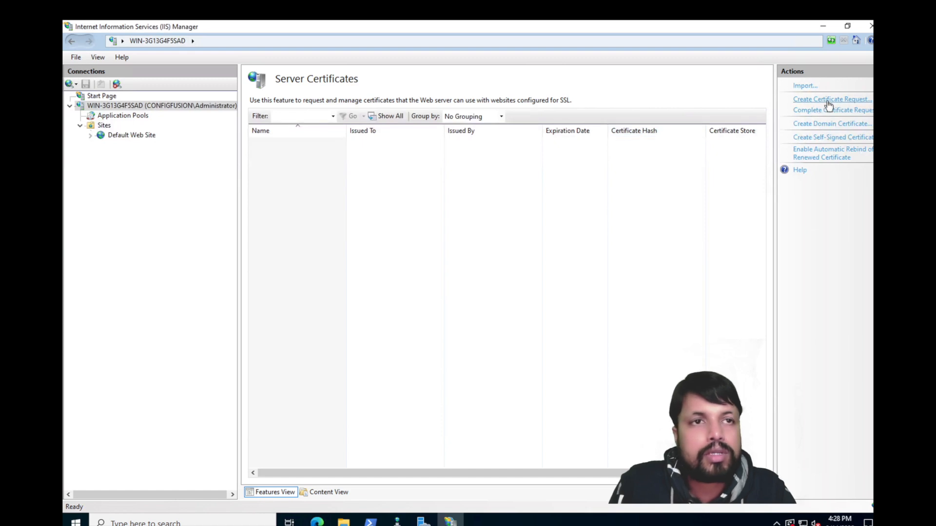
Step: Create a self-signed certificate named configfusion.com and select it in the list
{"action": "left_click", "coordinate": [826, 140]}
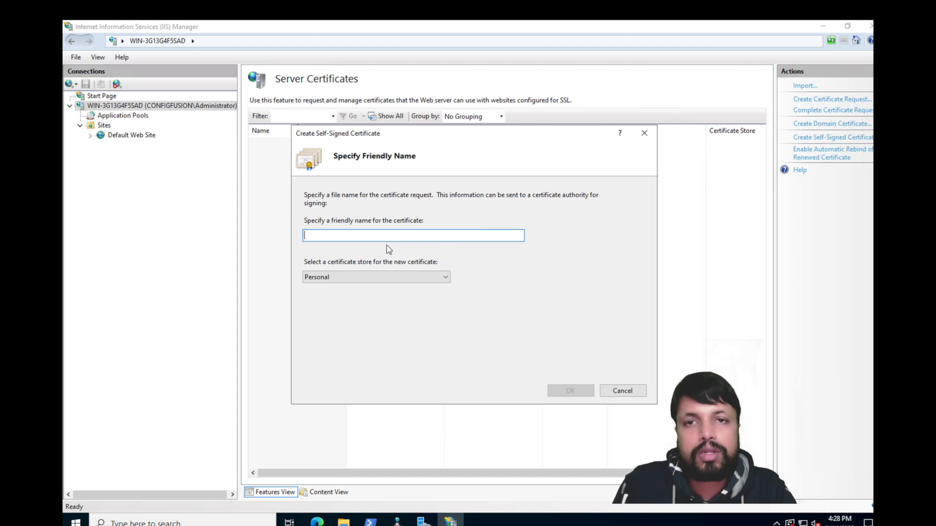
{"action": "type", "text": "configfusion.com"}
{"action": "left_click", "coordinate": [569, 389]}
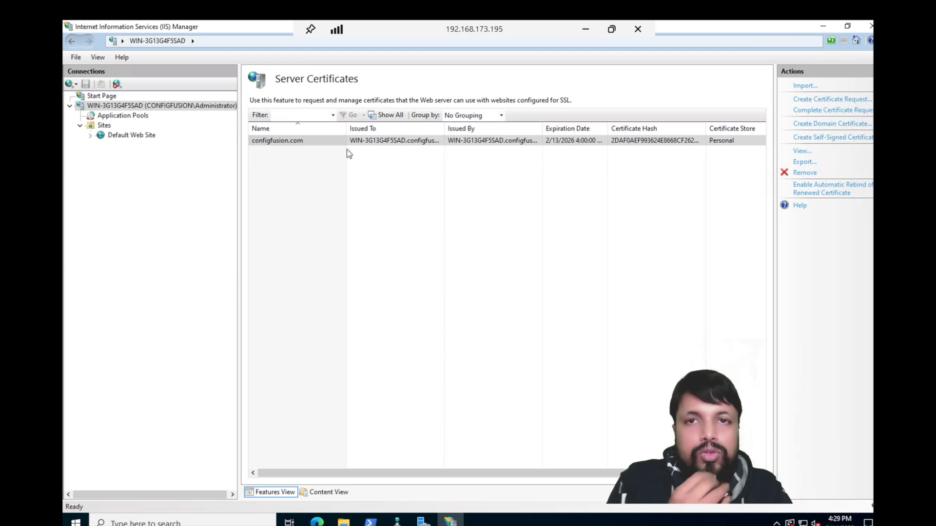
{"action": "left_click", "coordinate": [293, 142]}
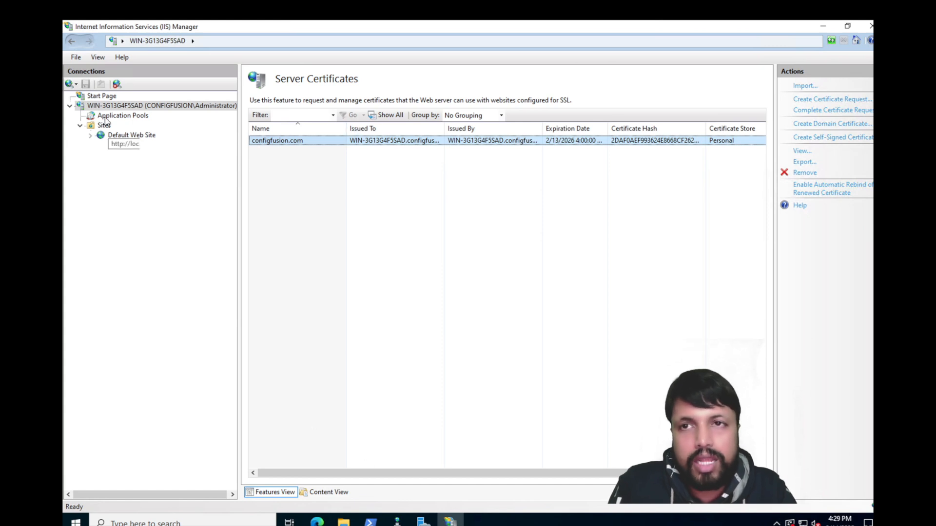
{"action": "left_click", "coordinate": [124, 135]}
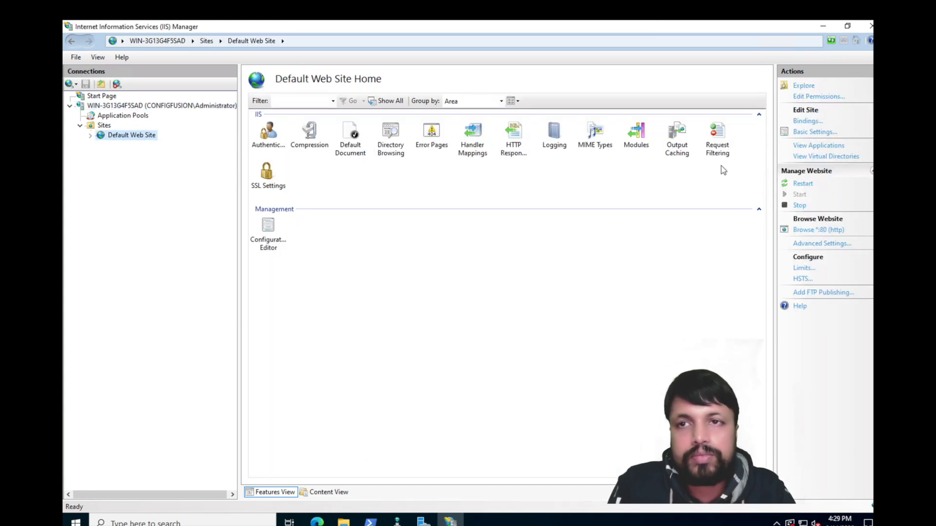
Step: Add an https binding on port 443, All Unassigned IP, with the configfusion.com certificate
{"action": "left_click", "coordinate": [811, 122]}
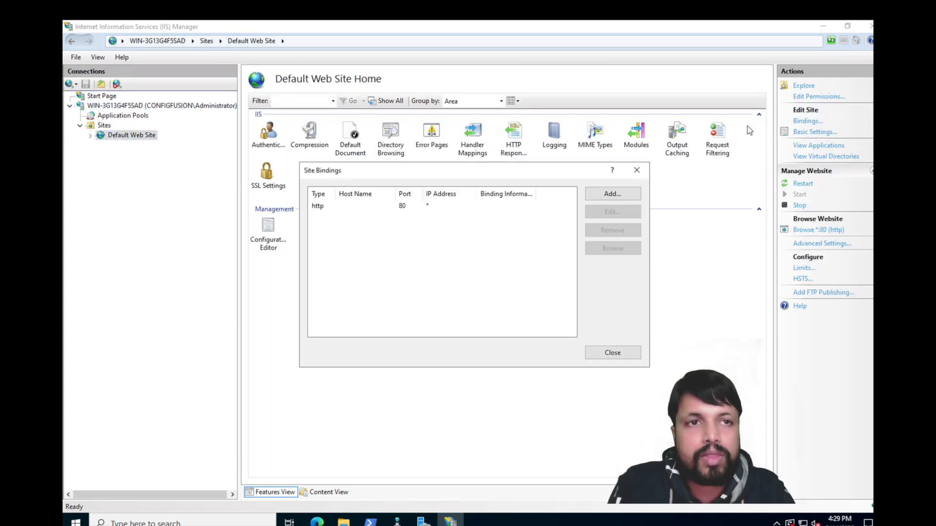
{"action": "left_click", "coordinate": [605, 197]}
{"action": "left_click", "coordinate": [415, 215]}
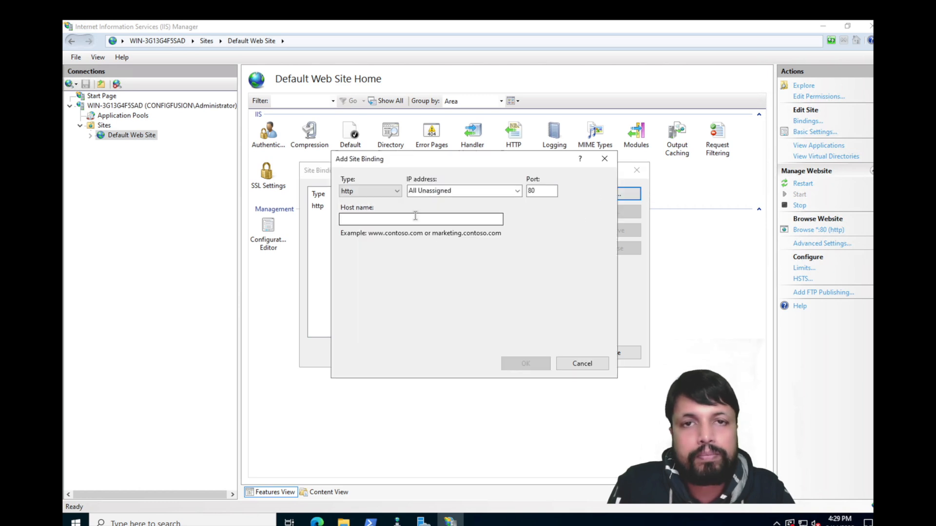
{"action": "left_click", "coordinate": [391, 190]}
{"action": "left_click", "coordinate": [361, 209]}
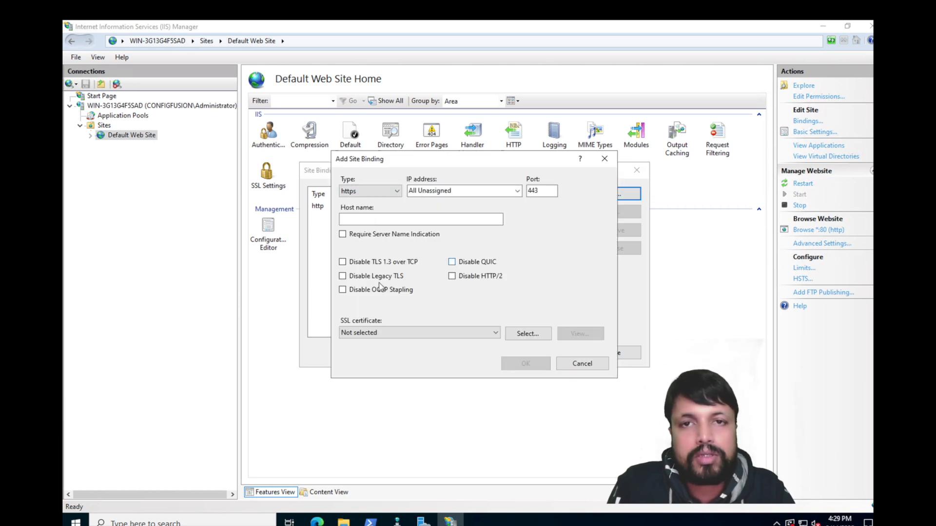
{"action": "left_click", "coordinate": [368, 334]}
{"action": "left_click", "coordinate": [367, 355]}
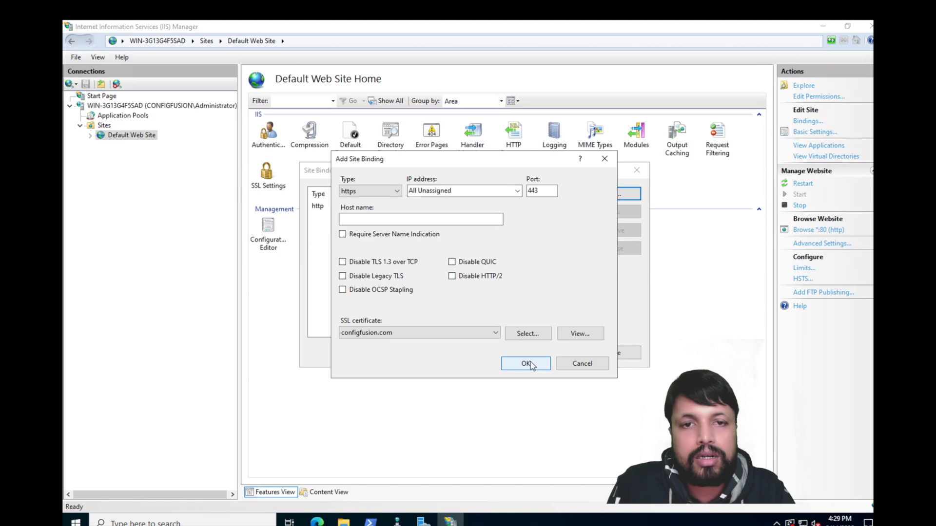
{"action": "left_click", "coordinate": [517, 194]}
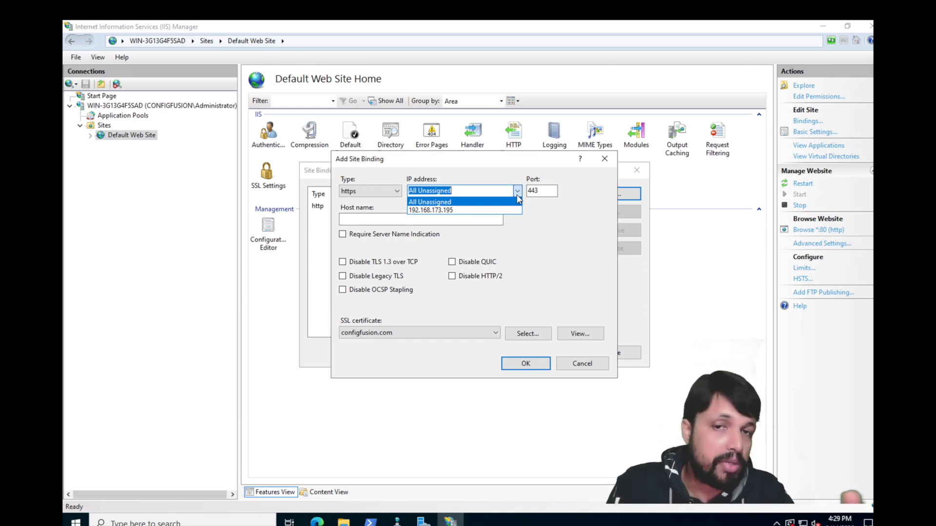
{"action": "left_click", "coordinate": [453, 203]}
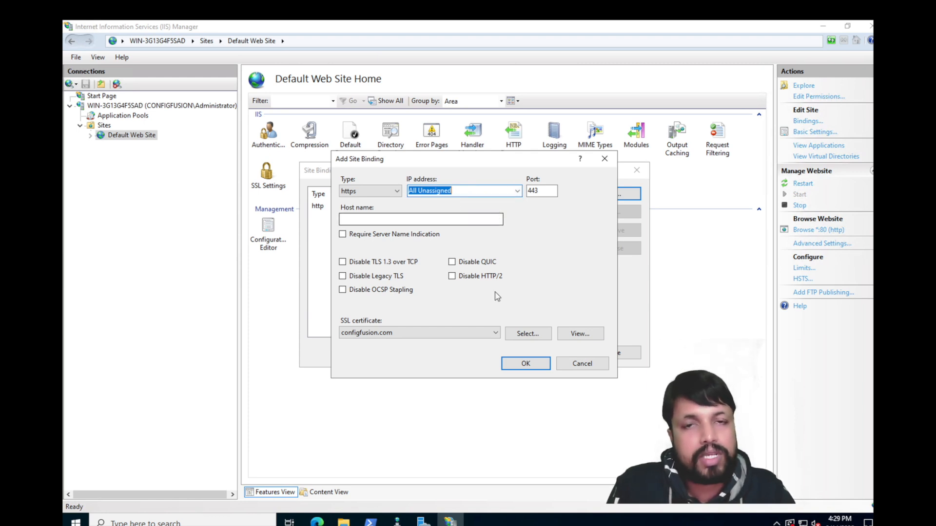
{"action": "left_click", "coordinate": [525, 361]}
{"action": "left_click", "coordinate": [592, 360]}
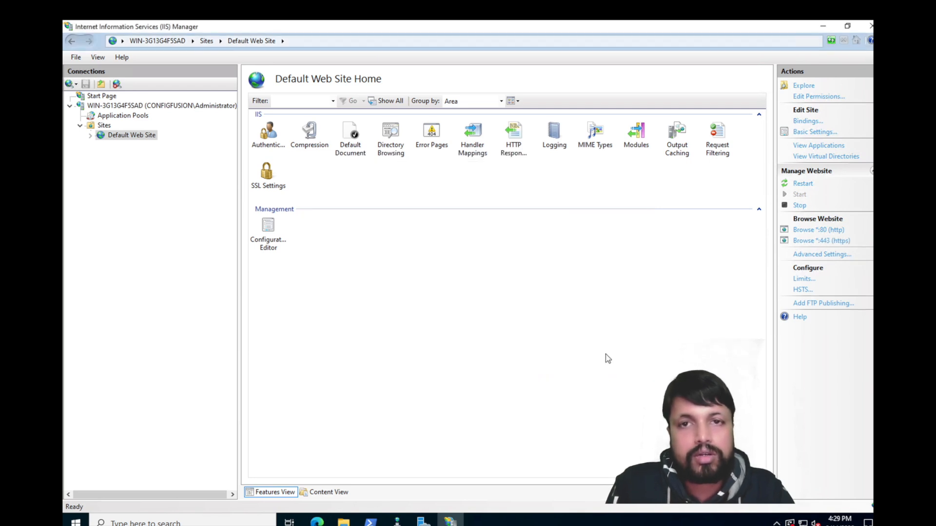
Step: In Edge, copy the server IP from the Files address and select the localhost address in the other tab
{"action": "left_click", "coordinate": [319, 523]}
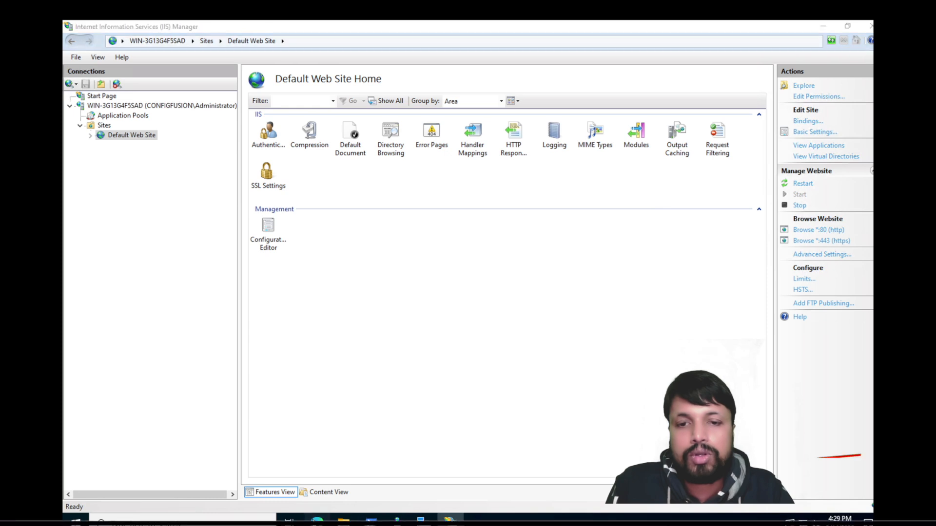
{"action": "left_click", "coordinate": [266, 468]}
{"action": "left_click", "coordinate": [273, 48]}
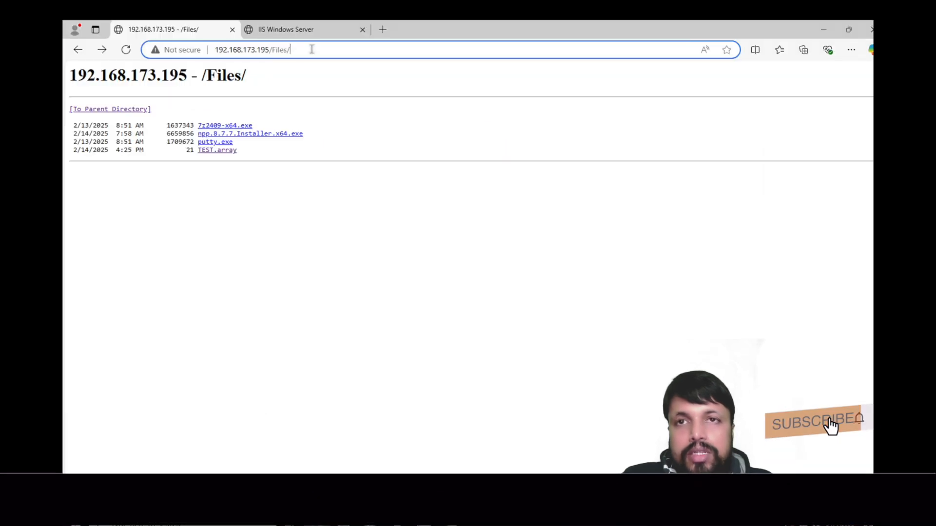
{"action": "left_click", "coordinate": [270, 56]}
{"action": "left_click_drag", "start_coordinate": [270, 55], "coordinate": [214, 52]}
{"action": "key", "text": "ctrl+c"}
{"action": "left_click", "coordinate": [299, 31]}
{"action": "left_click", "coordinate": [302, 51]}
{"action": "key", "text": "ctrl+v"}
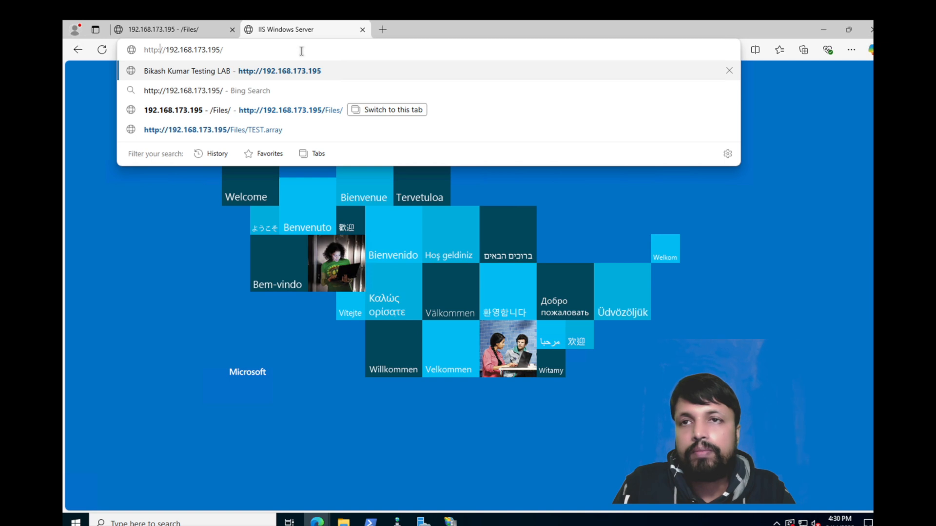
{"action": "type", "text": "s"}
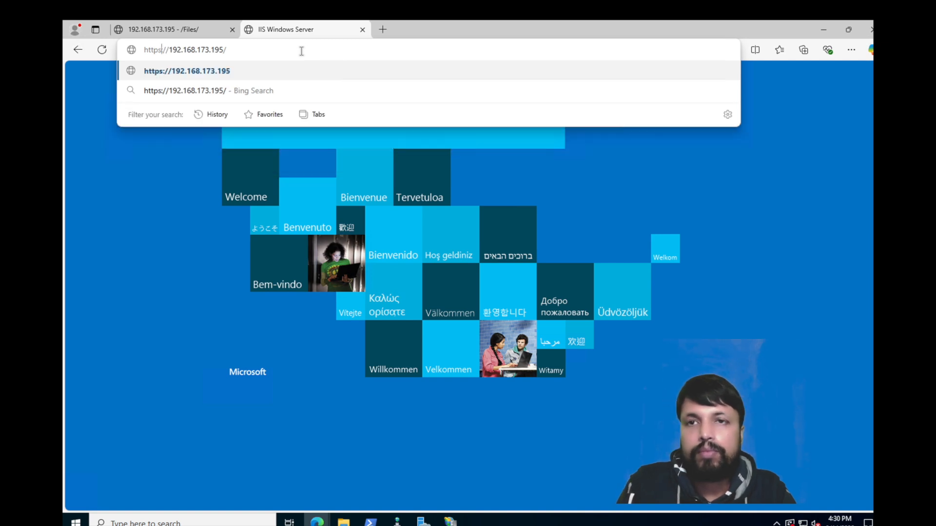
{"action": "key", "text": "Return"}
{"action": "left_click", "coordinate": [333, 288]}
{"action": "left_click", "coordinate": [374, 381]}
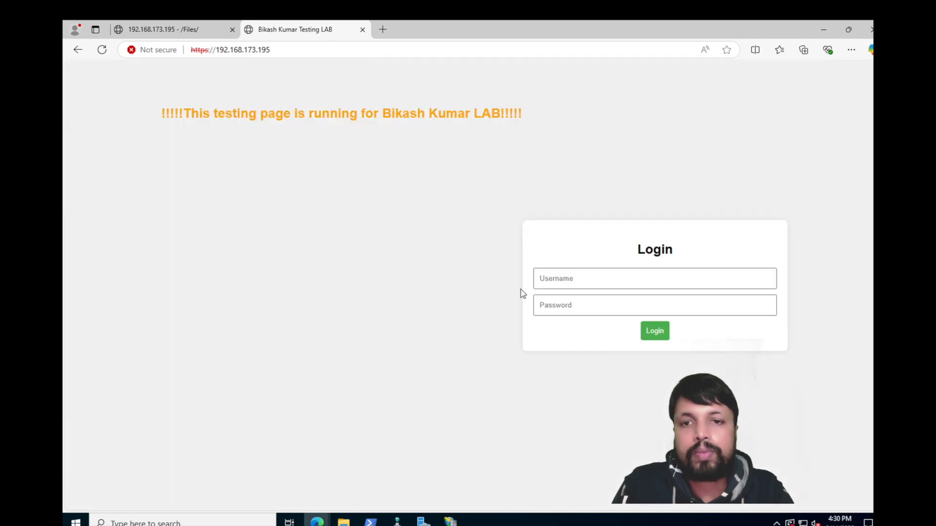
Step: Review the site's Not secure connection information and security details
{"action": "left_click", "coordinate": [155, 49]}
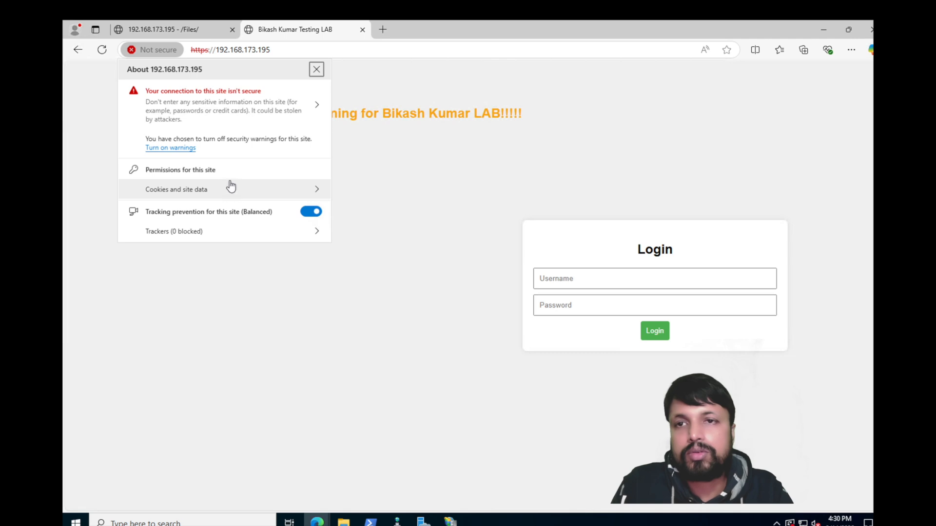
{"action": "left_click", "coordinate": [314, 104]}
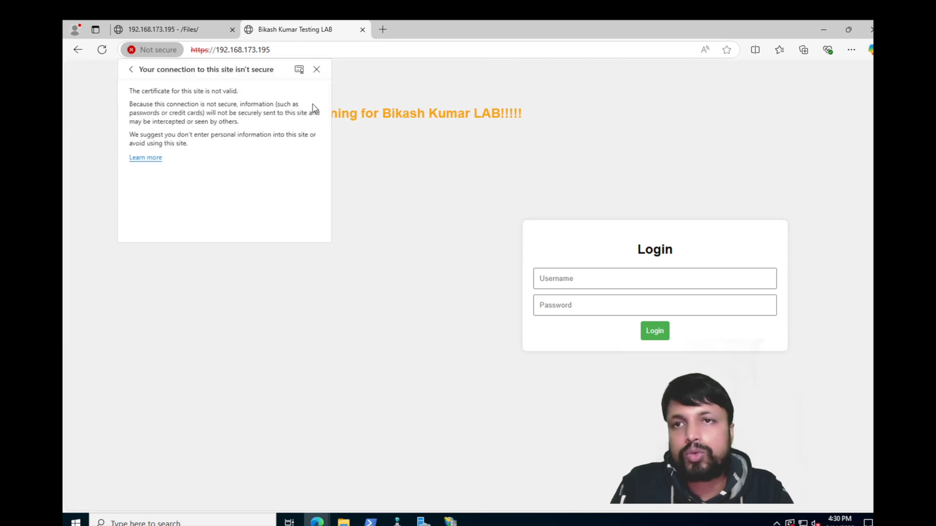
{"action": "left_click", "coordinate": [130, 69]}
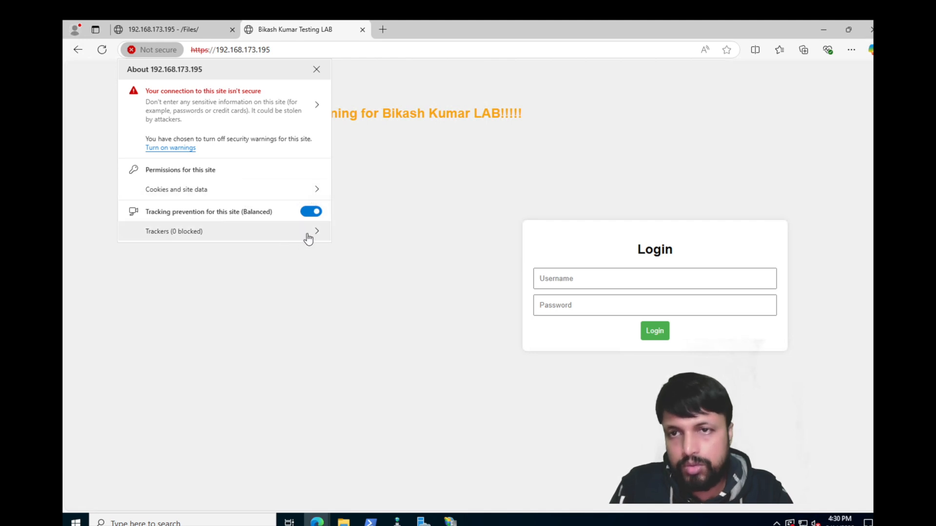
{"action": "left_click", "coordinate": [400, 51]}
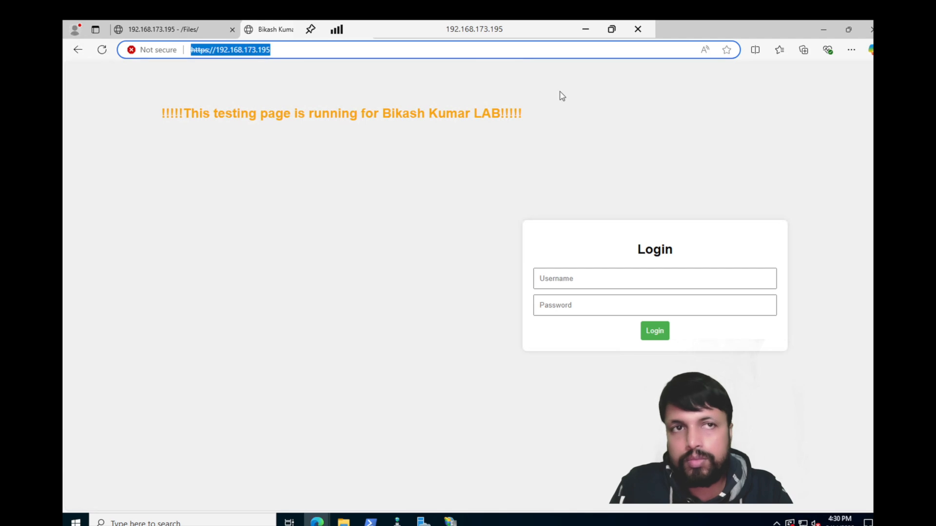
{"action": "left_click", "coordinate": [174, 50]}
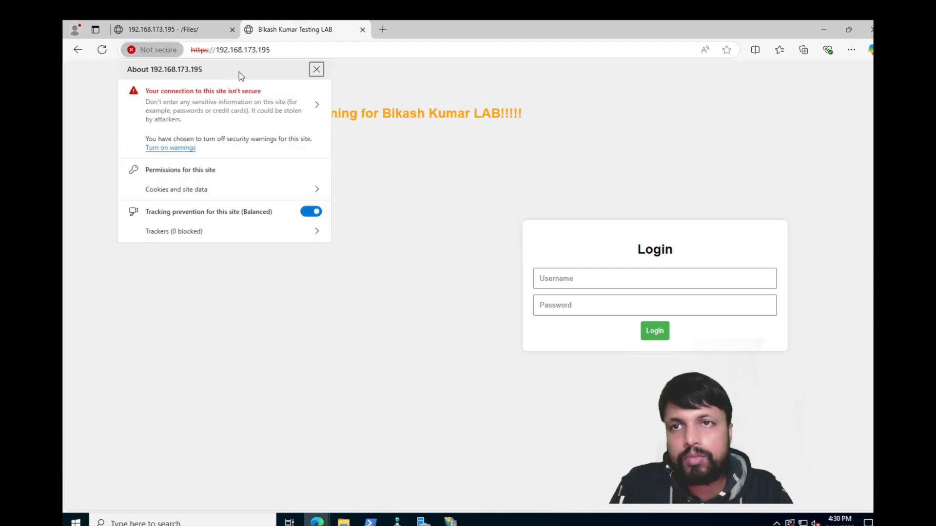
{"action": "left_click", "coordinate": [320, 110]}
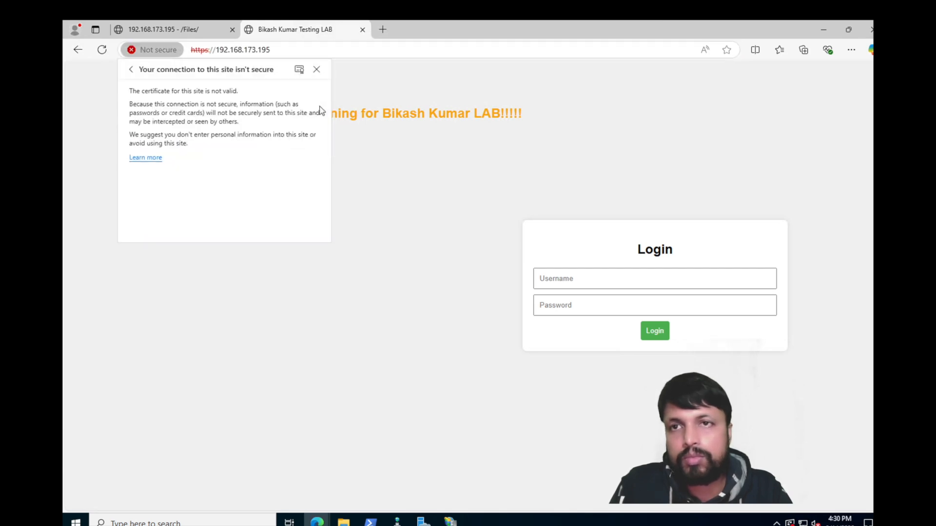
{"action": "left_click", "coordinate": [130, 69]}
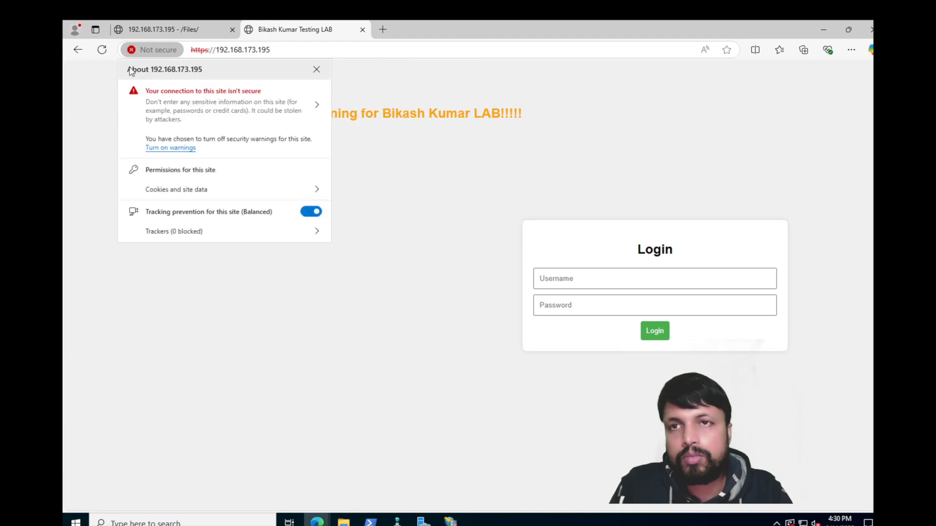
{"action": "left_click", "coordinate": [313, 105]}
Step: View the configfusion.com certificate's General and Details tabs, then close the certificate viewer
{"action": "left_click", "coordinate": [299, 75]}
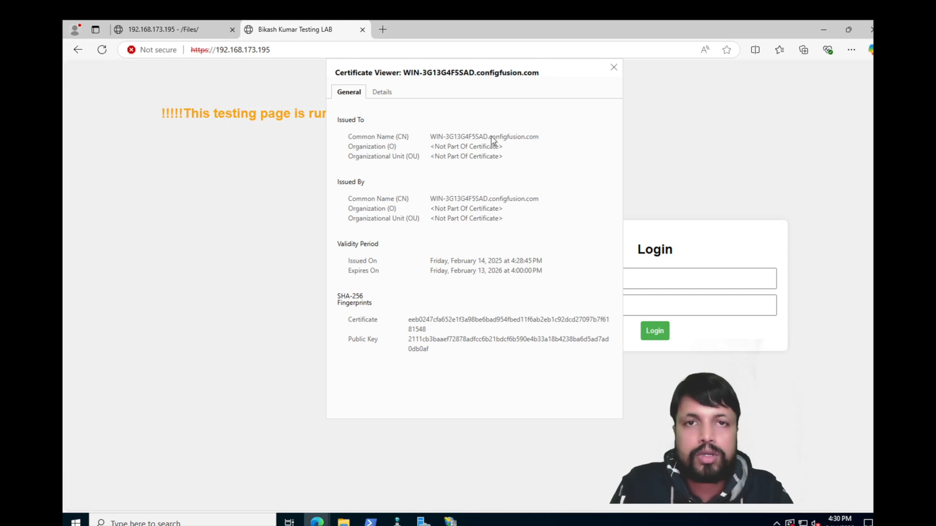
{"action": "left_click_drag", "start_coordinate": [491, 139], "coordinate": [538, 141]}
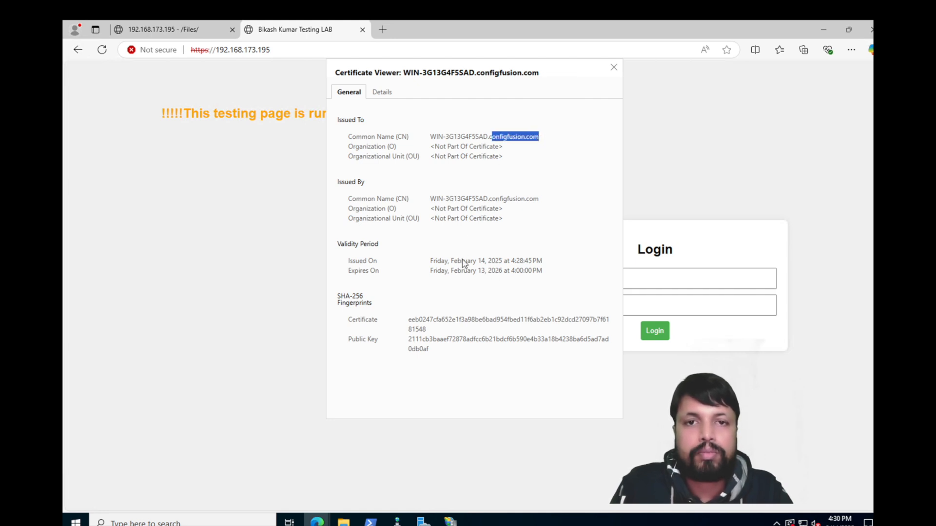
{"action": "left_click", "coordinate": [509, 224]}
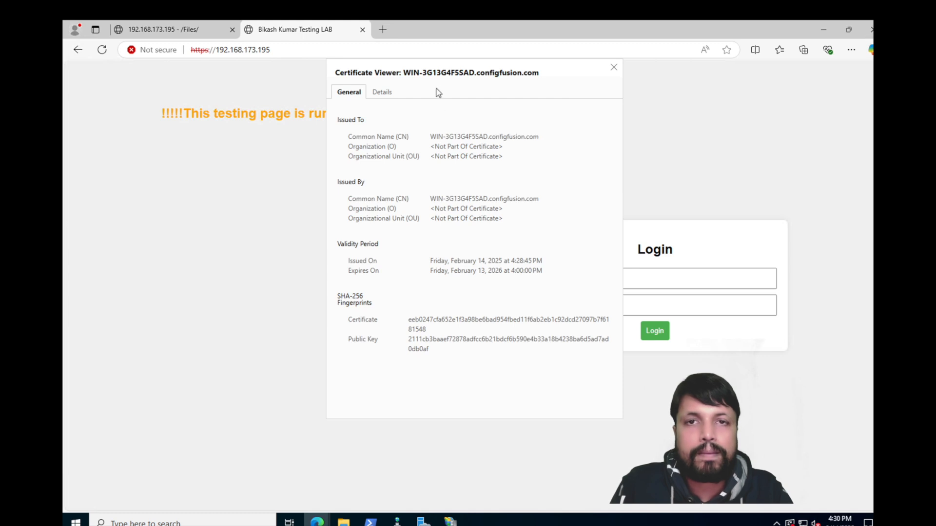
{"action": "left_click", "coordinate": [381, 92]}
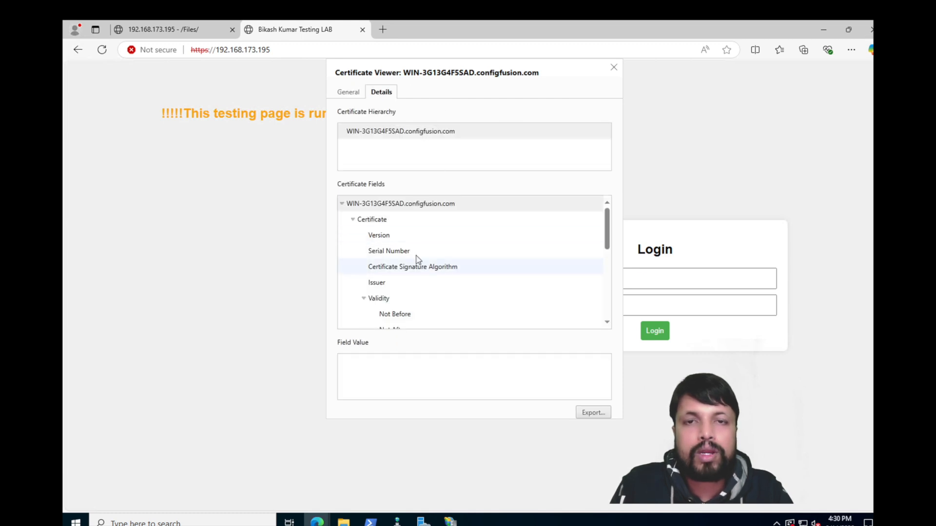
{"action": "left_click", "coordinate": [614, 67]}
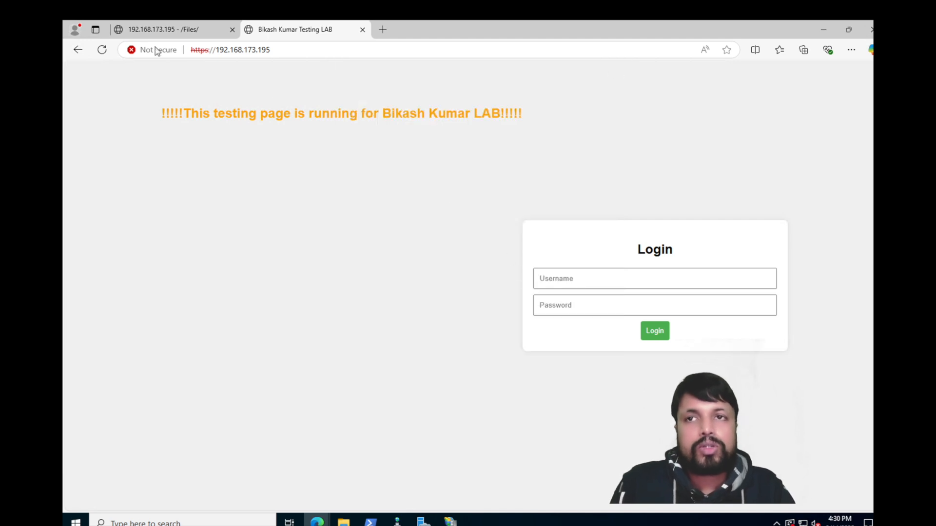
{"action": "left_click", "coordinate": [169, 37]}
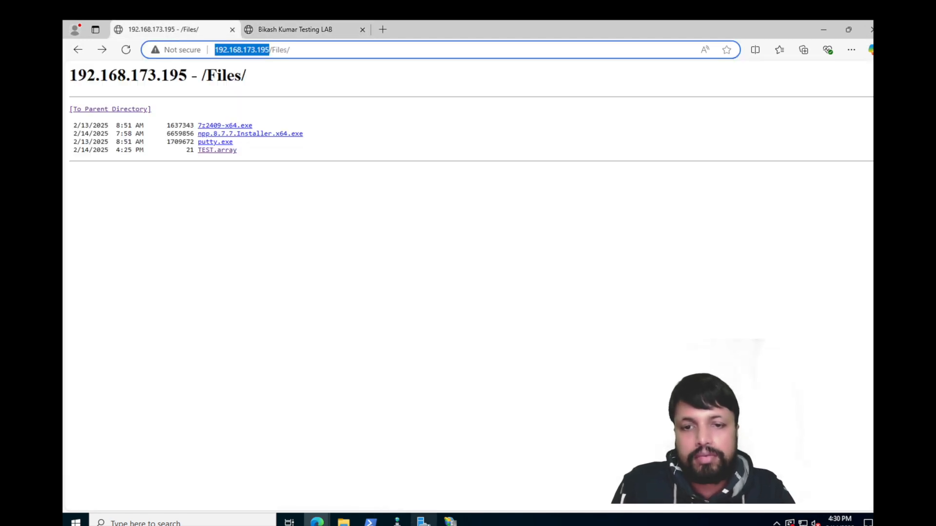
{"action": "left_click", "coordinate": [450, 521]}
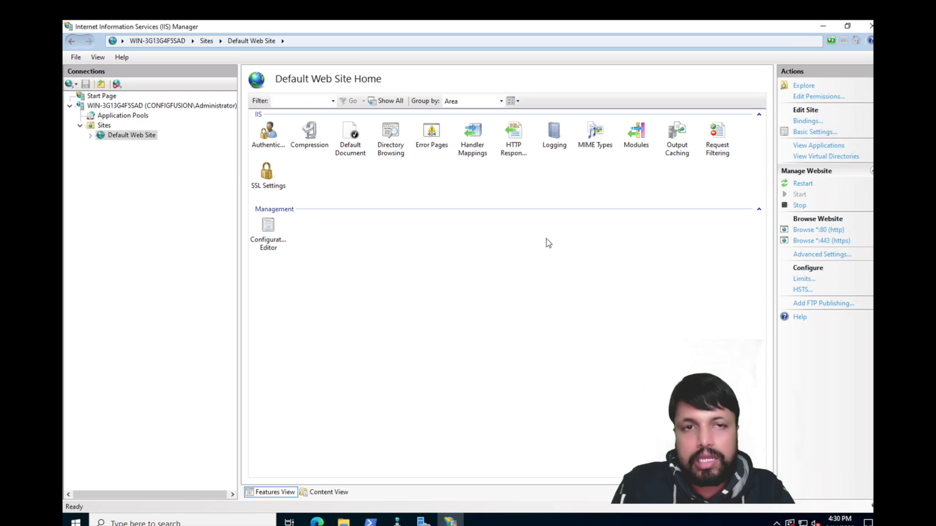
Step: Remove Default Web Site's https 443 binding, leaving only http on port 80
{"action": "left_click", "coordinate": [811, 132]}
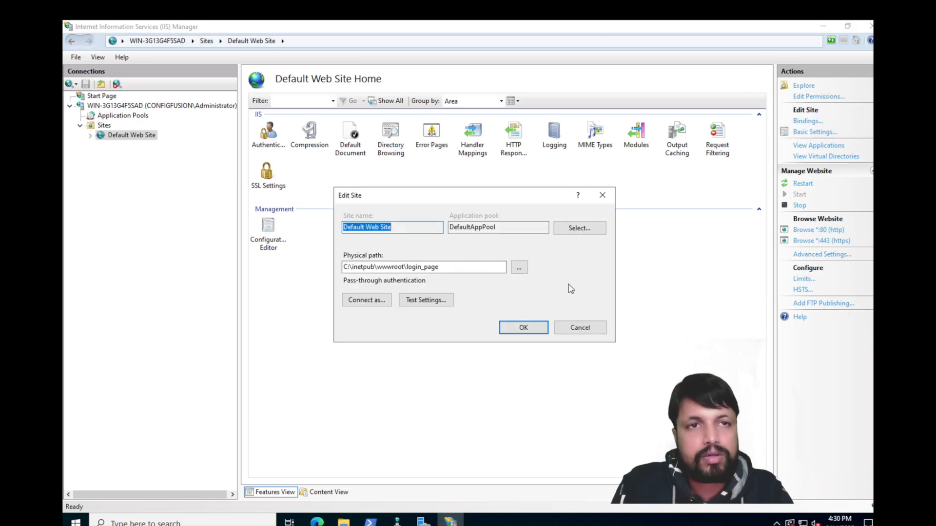
{"action": "left_click", "coordinate": [602, 196]}
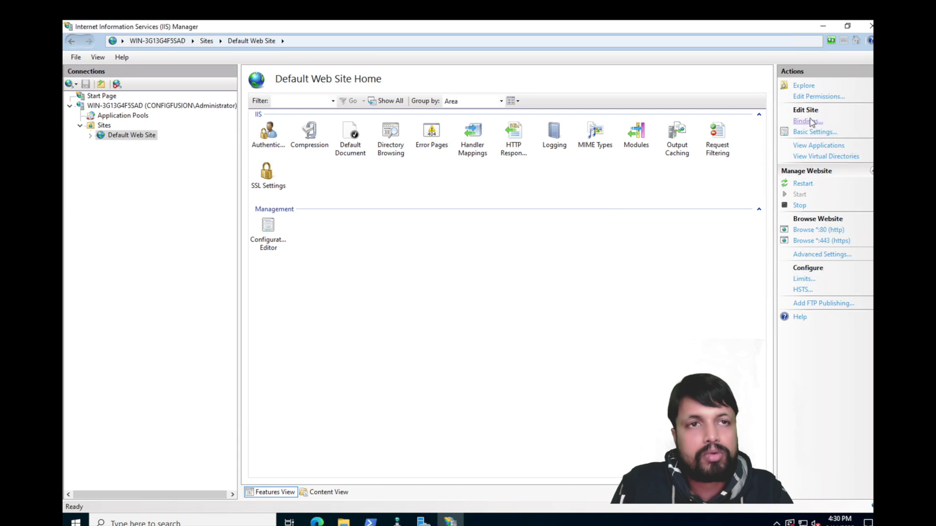
{"action": "left_click", "coordinate": [808, 121]}
{"action": "left_click", "coordinate": [335, 222]}
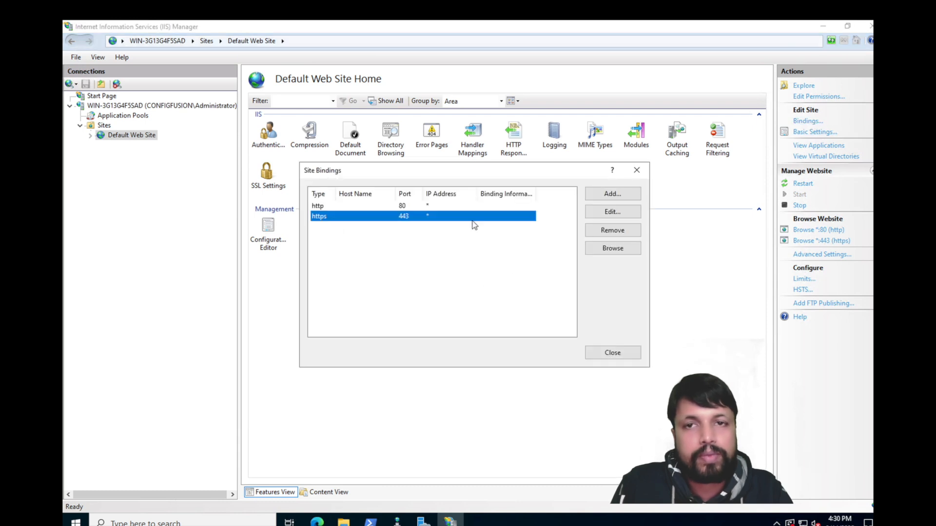
{"action": "left_click", "coordinate": [600, 231]}
{"action": "left_click", "coordinate": [480, 313]}
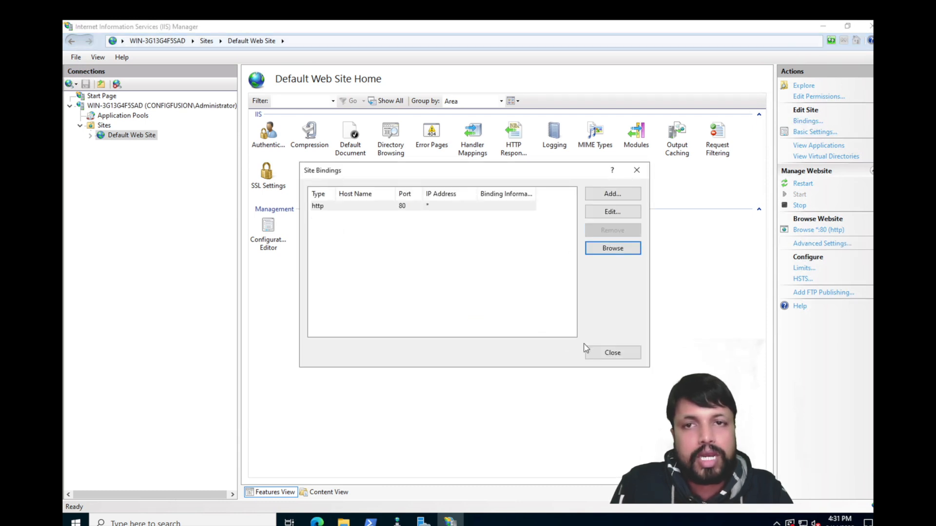
{"action": "left_click", "coordinate": [612, 353]}
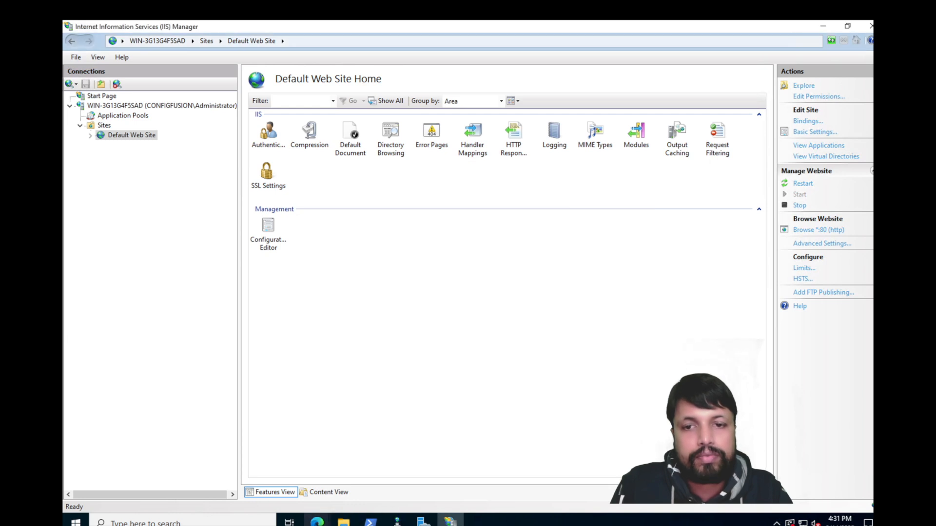
{"action": "left_click", "coordinate": [316, 520]}
{"action": "left_click", "coordinate": [257, 449]}
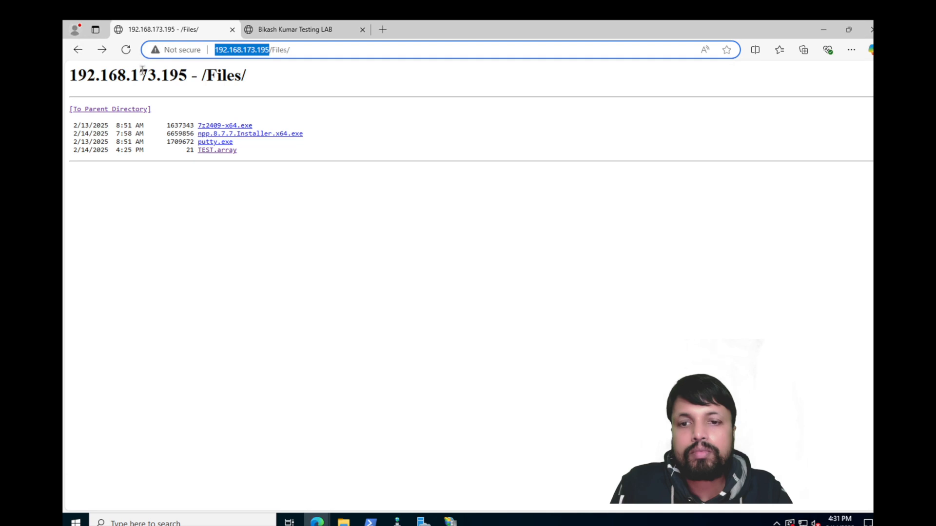
{"action": "left_click", "coordinate": [126, 50]}
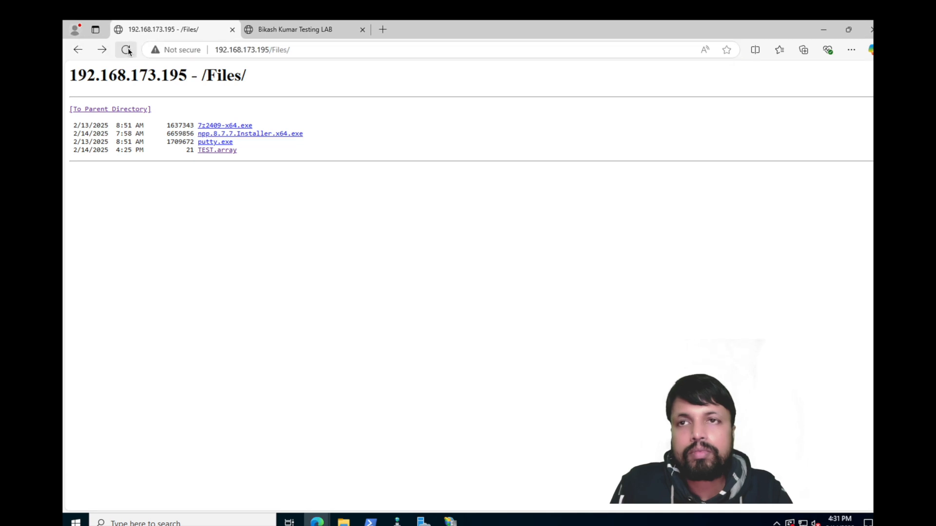
{"action": "left_click", "coordinate": [288, 29]}
{"action": "left_click", "coordinate": [101, 52]}
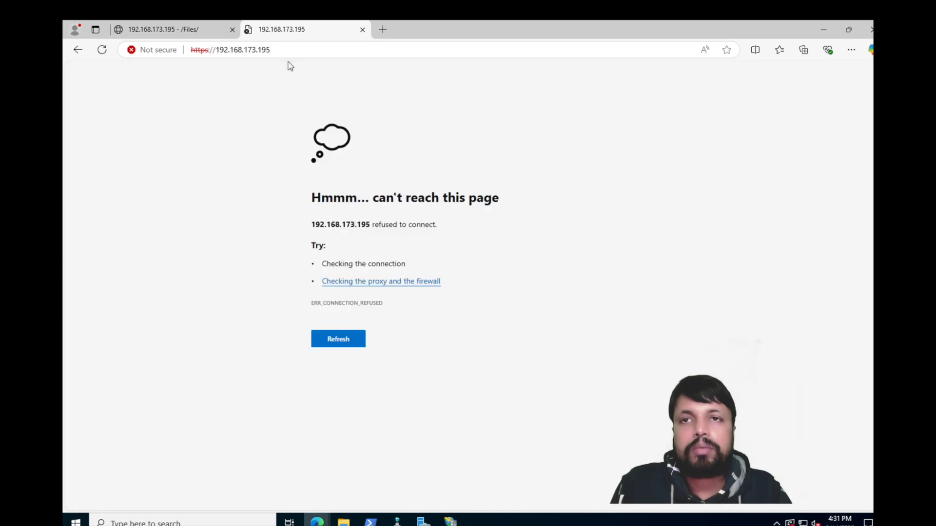
{"action": "key", "text": "F5"}
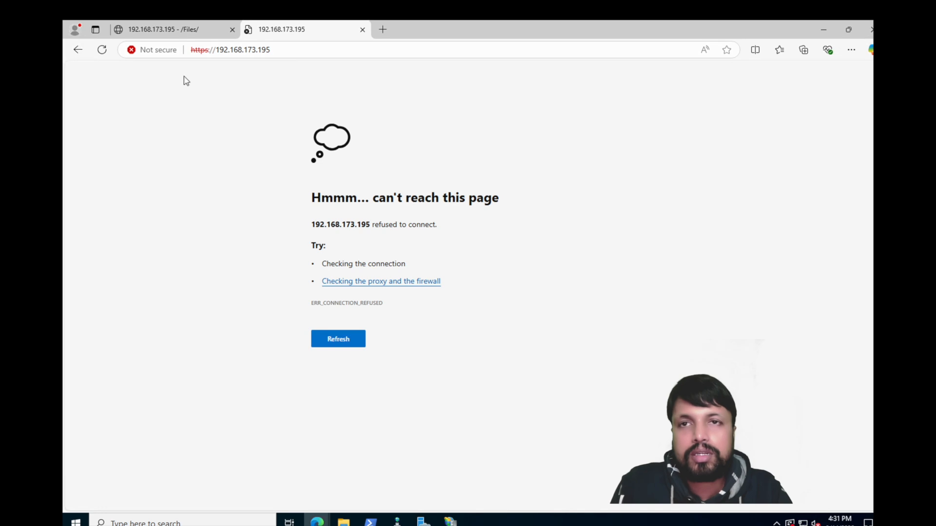
{"action": "mouse_move", "coordinate": [455, 523]}
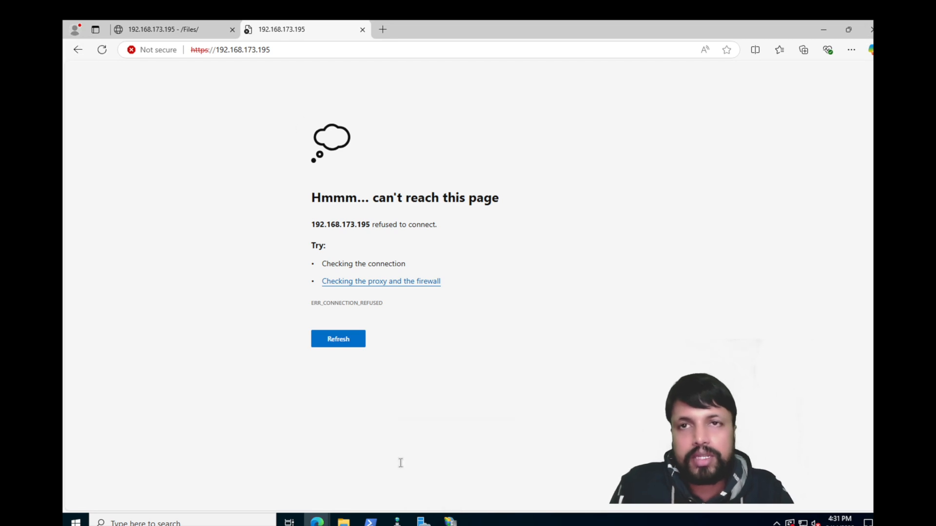
{"action": "left_click", "coordinate": [451, 522]}
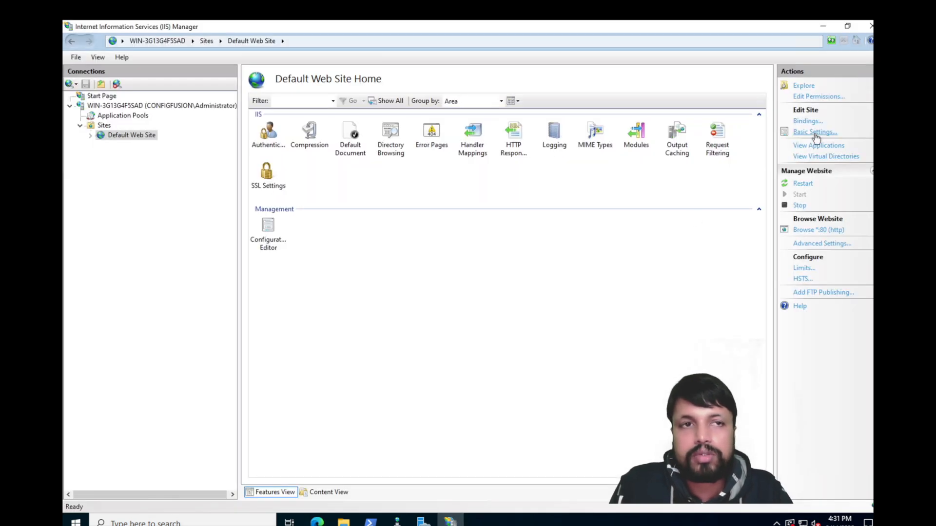
Step: Re-add the https port 443 binding using the configfusion.com SSL certificate, alongside http 80
{"action": "left_click", "coordinate": [807, 122]}
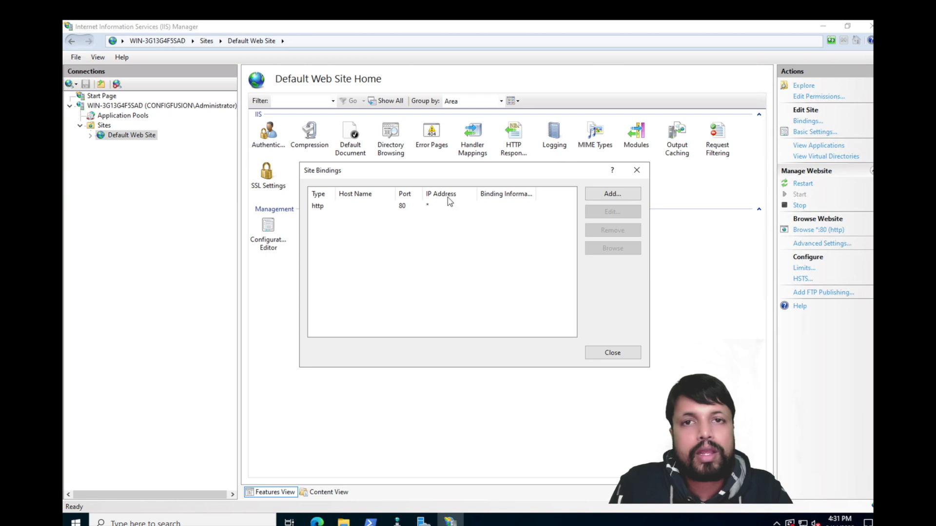
{"action": "left_click", "coordinate": [612, 194]}
{"action": "left_click", "coordinate": [378, 191]}
{"action": "left_click", "coordinate": [365, 208]}
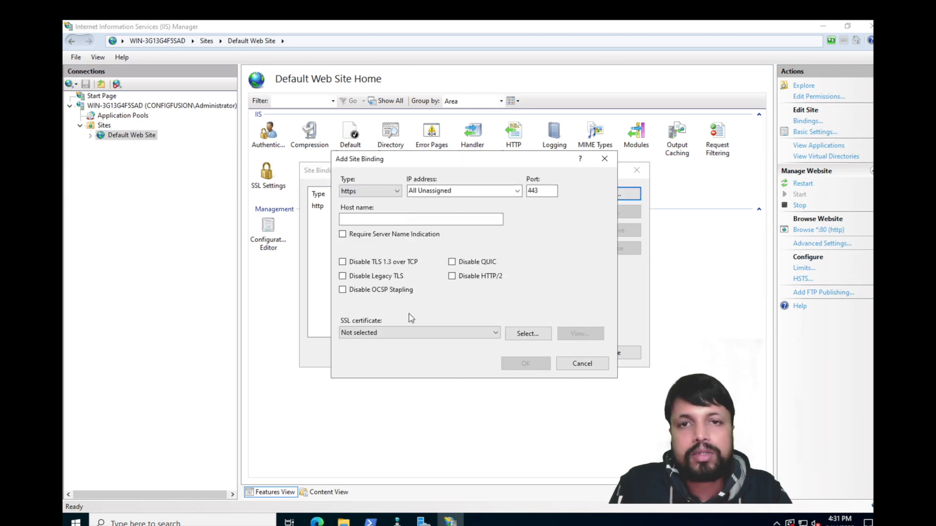
{"action": "left_click", "coordinate": [395, 333]}
{"action": "left_click", "coordinate": [371, 352]}
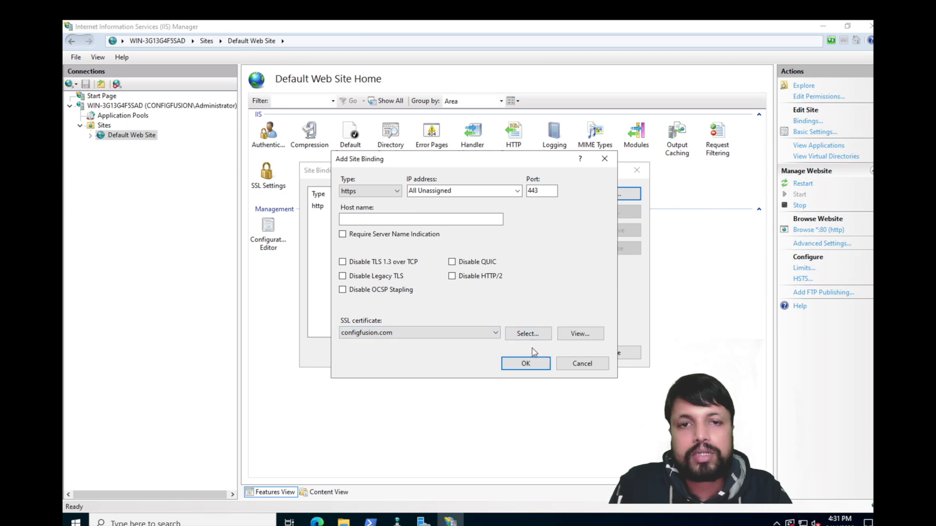
{"action": "left_click", "coordinate": [525, 364]}
{"action": "left_click", "coordinate": [613, 353]}
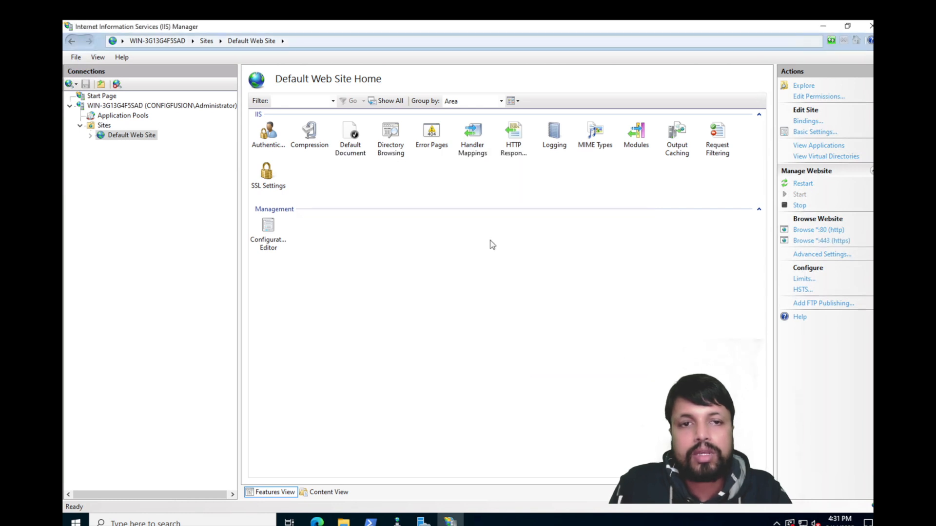
{"action": "mouse_move", "coordinate": [317, 520]}
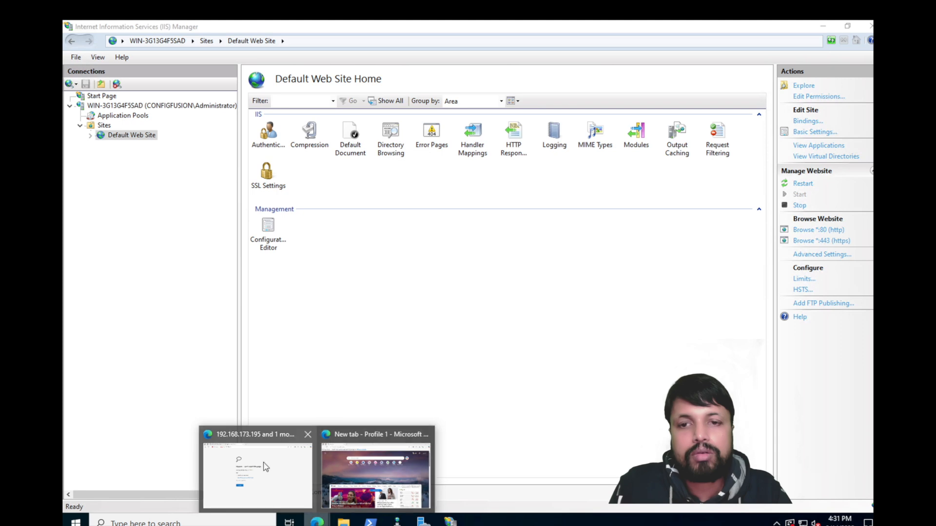
{"action": "left_click", "coordinate": [341, 468]}
{"action": "left_click", "coordinate": [102, 50]}
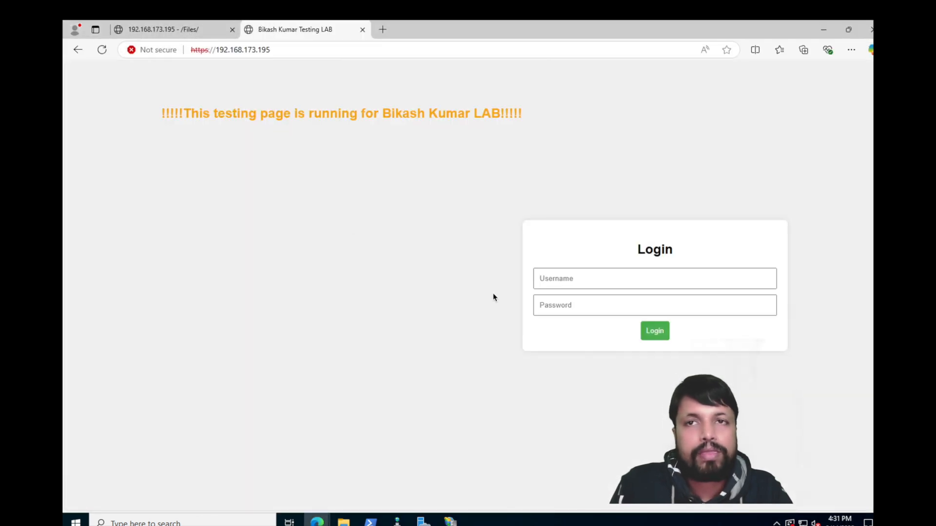
{"action": "left_click", "coordinate": [450, 520]}
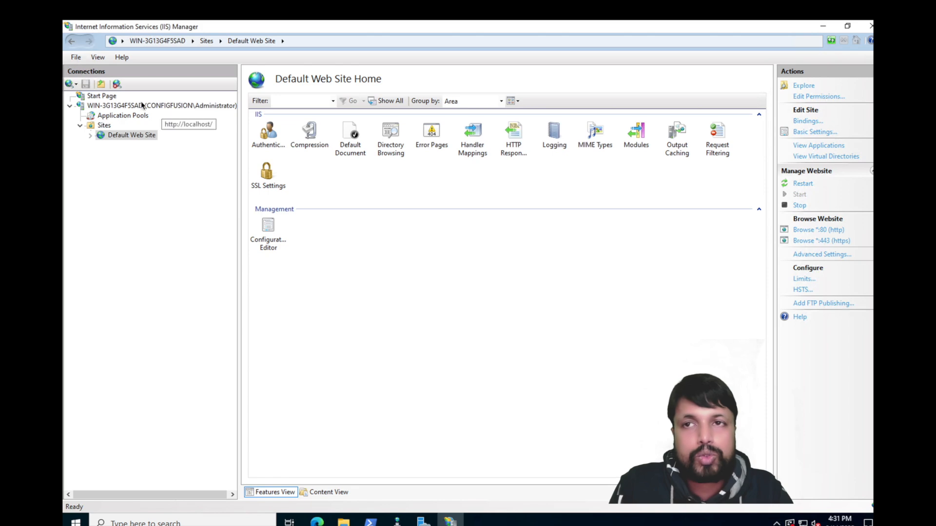
Step: Open the server's Server Certificates page showing configfusion.com, cancelling the certificate import
{"action": "left_click", "coordinate": [159, 106]}
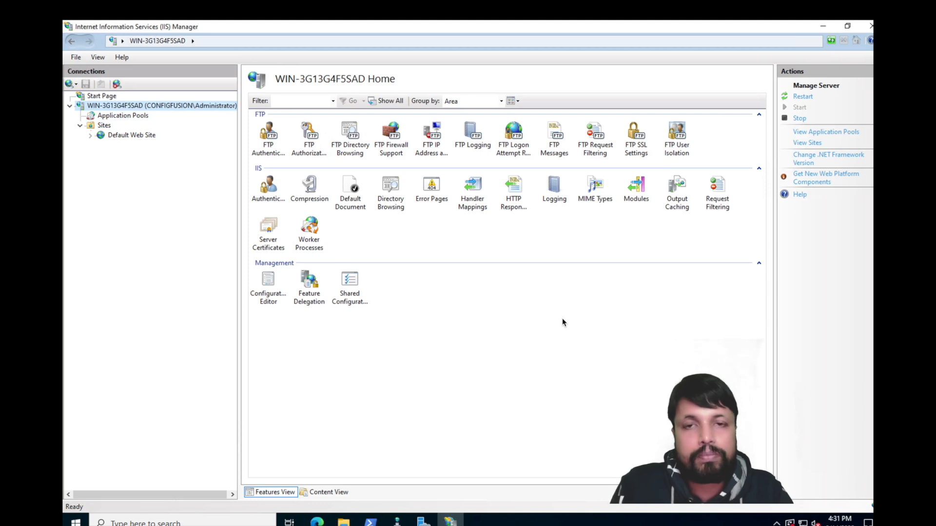
{"action": "double_click", "coordinate": [268, 229]}
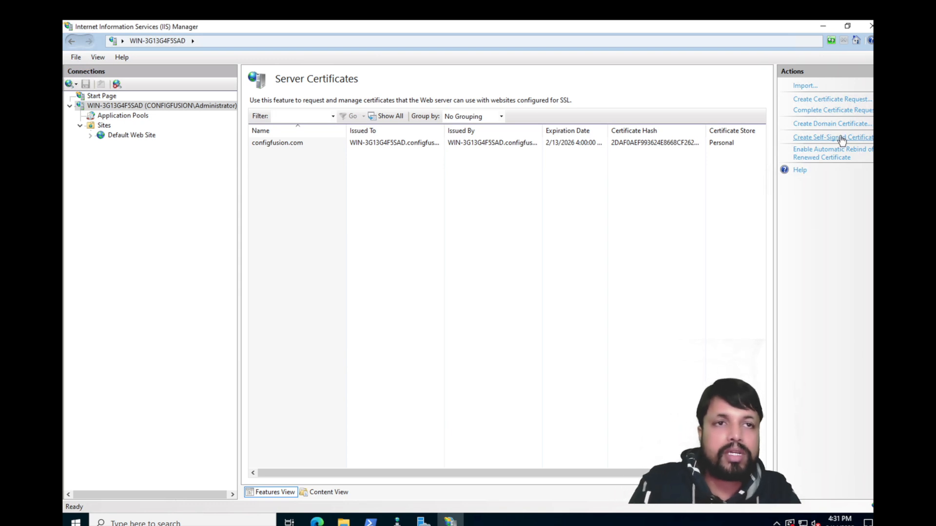
{"action": "left_click", "coordinate": [804, 87]}
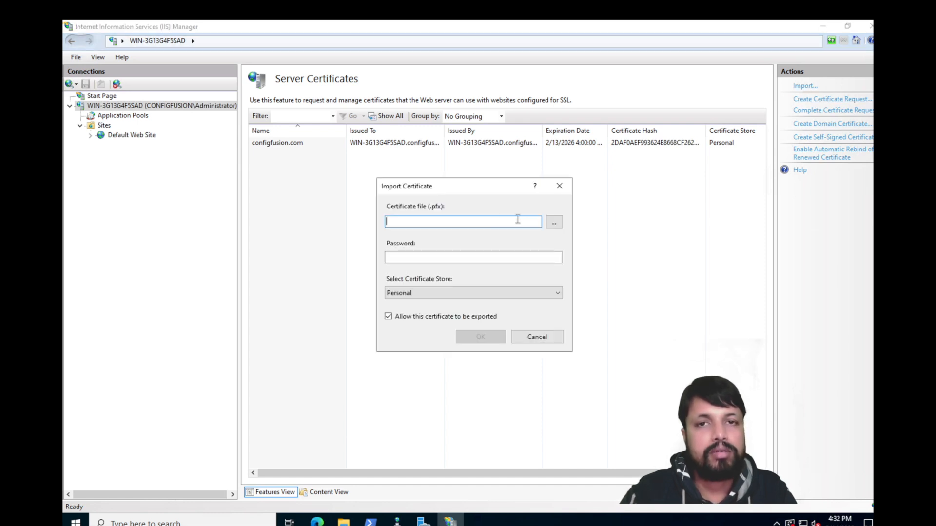
{"action": "left_click", "coordinate": [565, 183]}
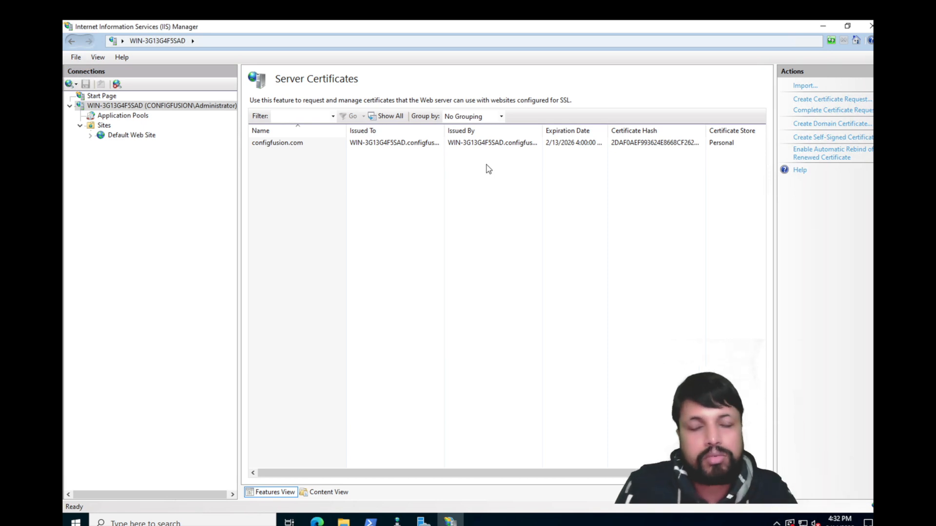
Step: Start an FTP site named bikash_ftp with physical path C:\My Files
{"action": "left_click", "coordinate": [103, 125]}
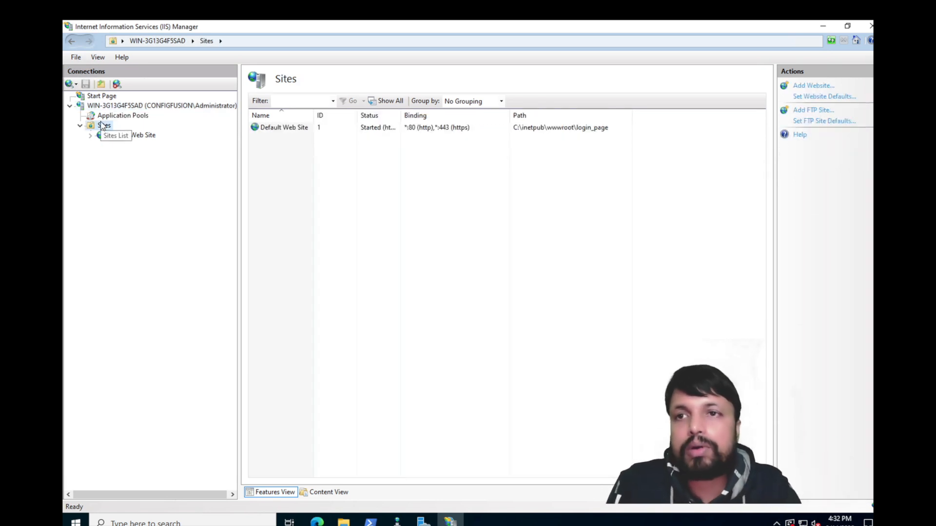
{"action": "right_click", "coordinate": [102, 125]}
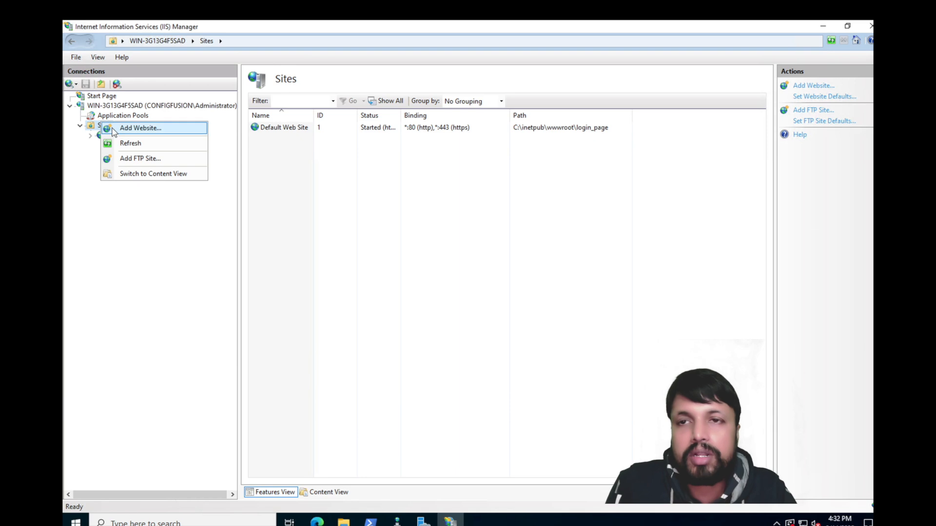
{"action": "left_click", "coordinate": [127, 160]}
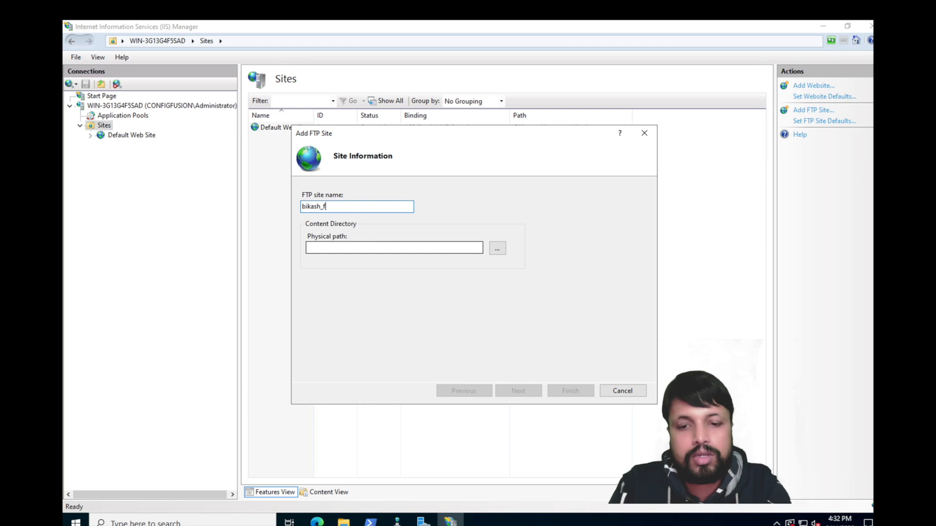
{"action": "left_click", "coordinate": [497, 248]}
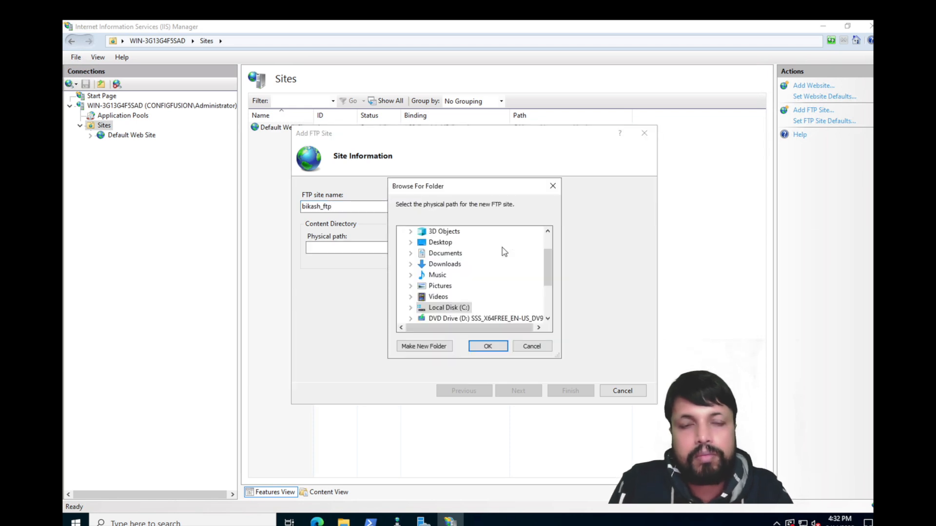
{"action": "double_click", "coordinate": [458, 308]}
{"action": "double_click", "coordinate": [447, 254]}
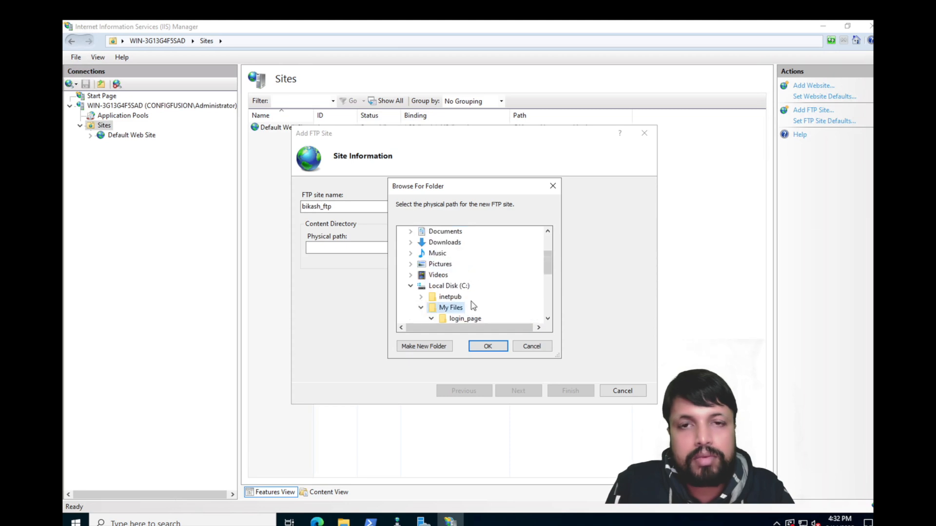
{"action": "left_click", "coordinate": [488, 347]}
Step: Bind the site to All Unassigned IP addresses on port 21 with No SSL
{"action": "left_click", "coordinate": [519, 391]}
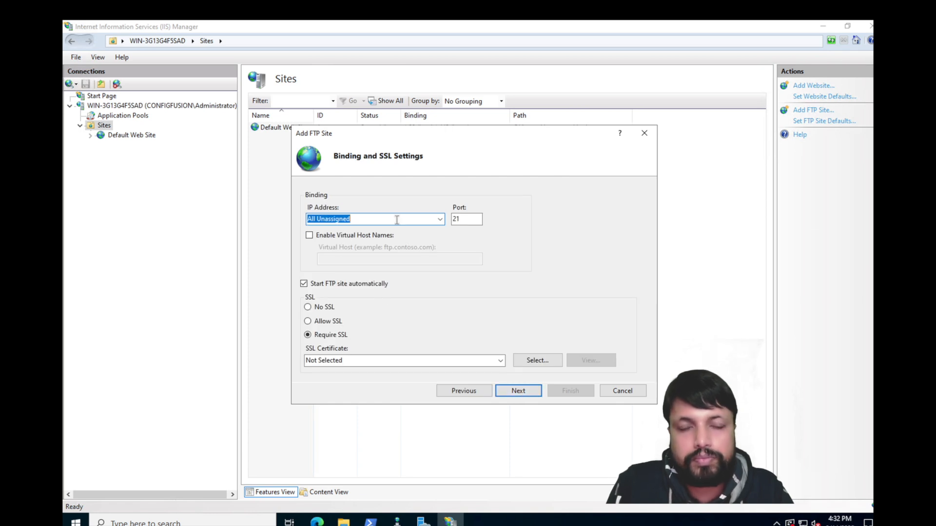
{"action": "left_click", "coordinate": [440, 220]}
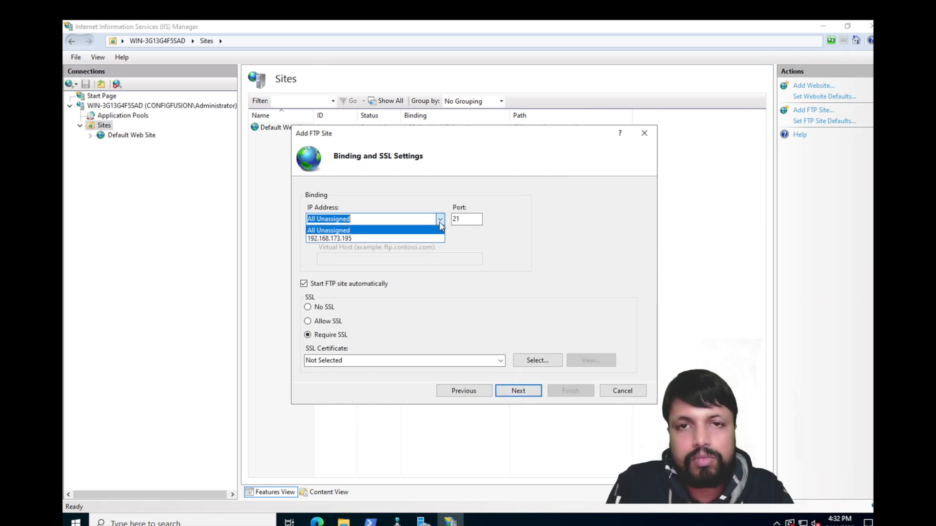
{"action": "left_click", "coordinate": [349, 230]}
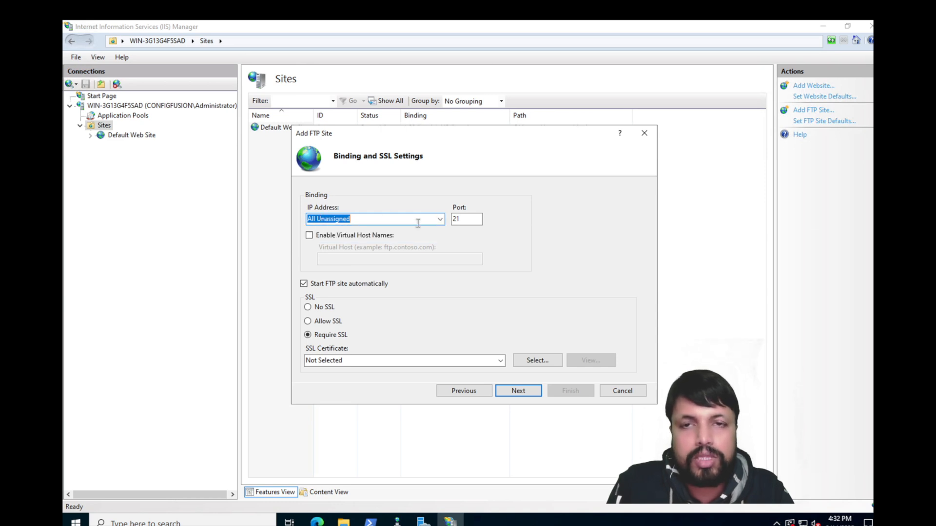
{"action": "left_click", "coordinate": [439, 220]}
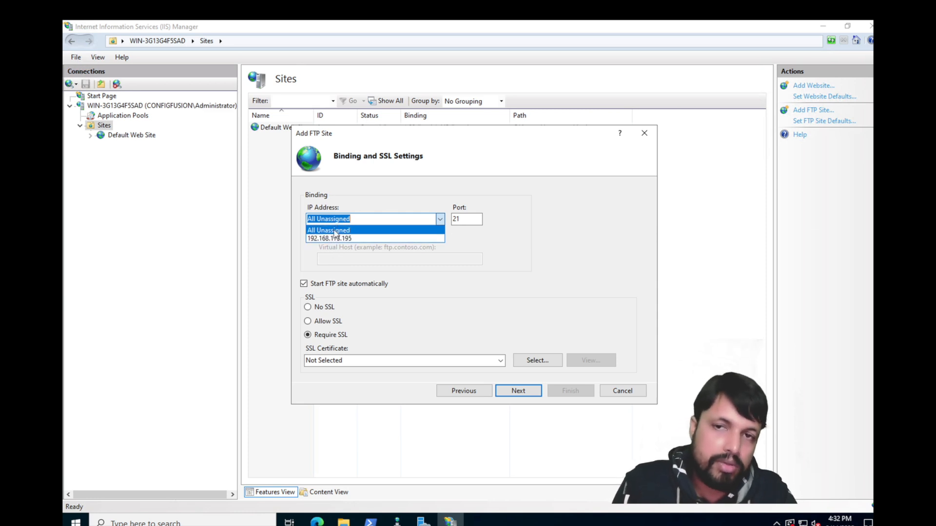
{"action": "left_click", "coordinate": [517, 270]}
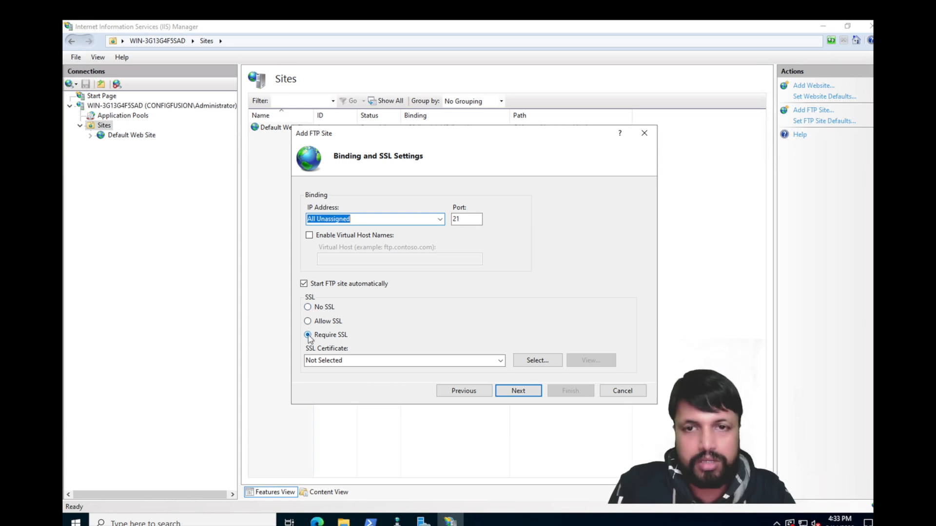
{"action": "left_click", "coordinate": [308, 307]}
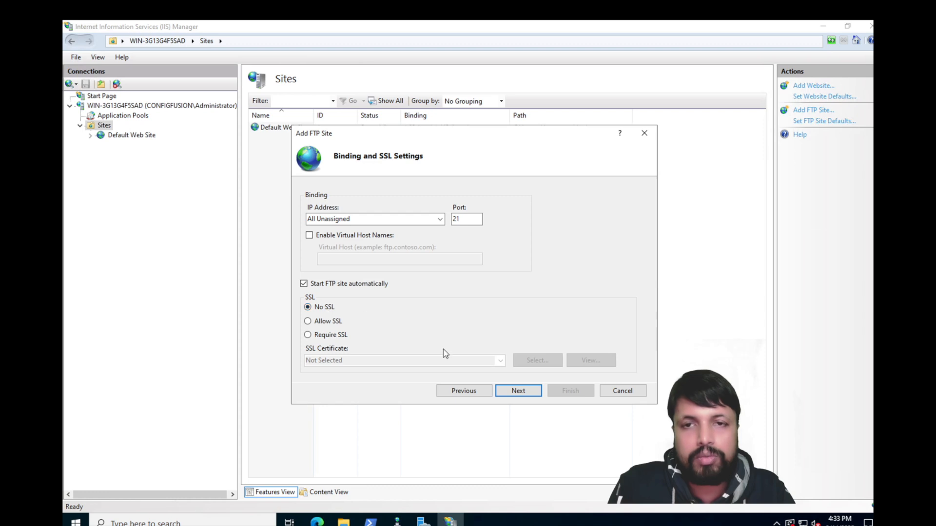
Step: Grant All users Read and Write access and finish creating bikash_ftp
{"action": "left_click", "coordinate": [533, 392]}
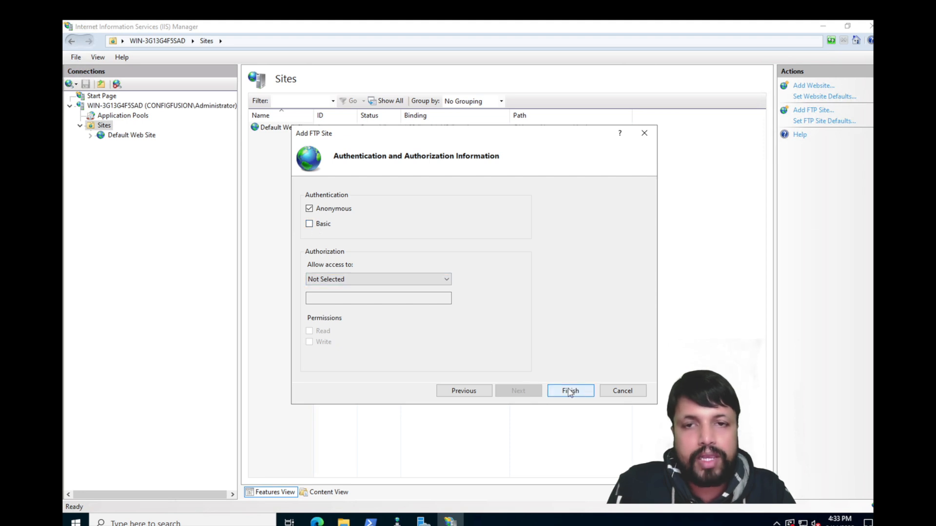
{"action": "left_click", "coordinate": [404, 279]}
{"action": "left_click", "coordinate": [376, 299]}
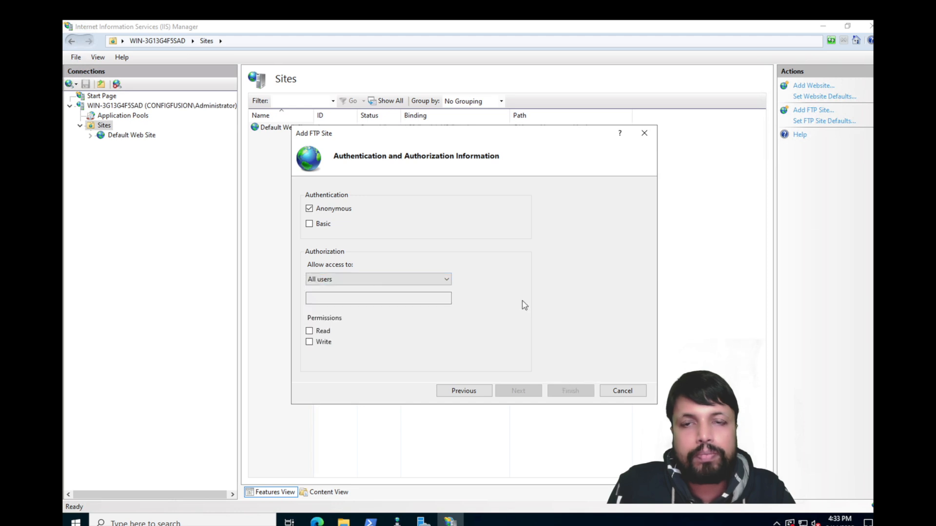
{"action": "left_click", "coordinate": [323, 331]}
{"action": "left_click", "coordinate": [323, 342]}
{"action": "left_click", "coordinate": [580, 390]}
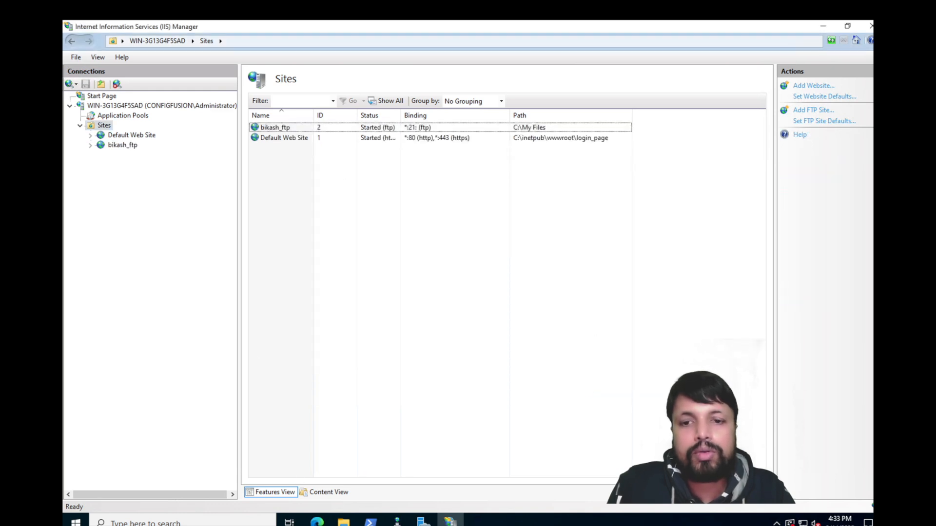
Step: Select the npp installer in the local Files folder
{"action": "left_click", "coordinate": [343, 522]}
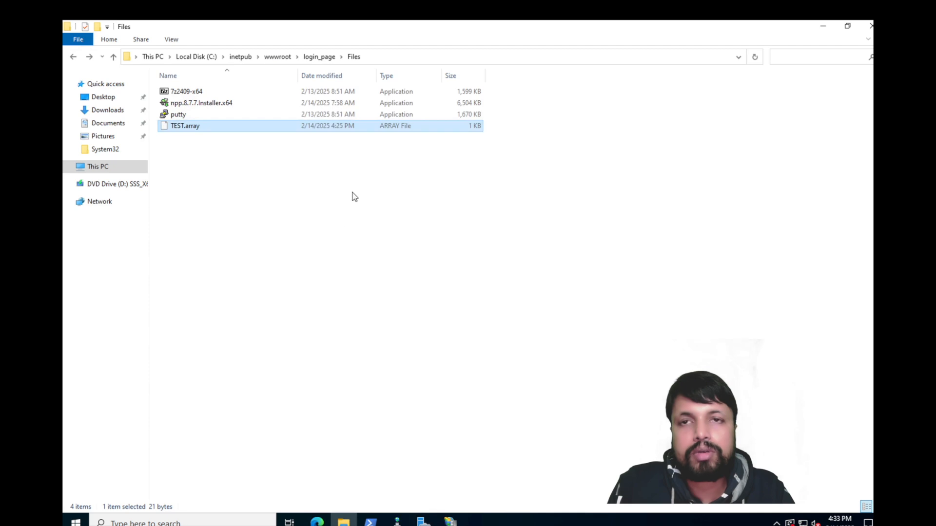
{"action": "left_click_drag", "start_coordinate": [220, 149], "coordinate": [197, 100]}
{"action": "left_click", "coordinate": [197, 101]}
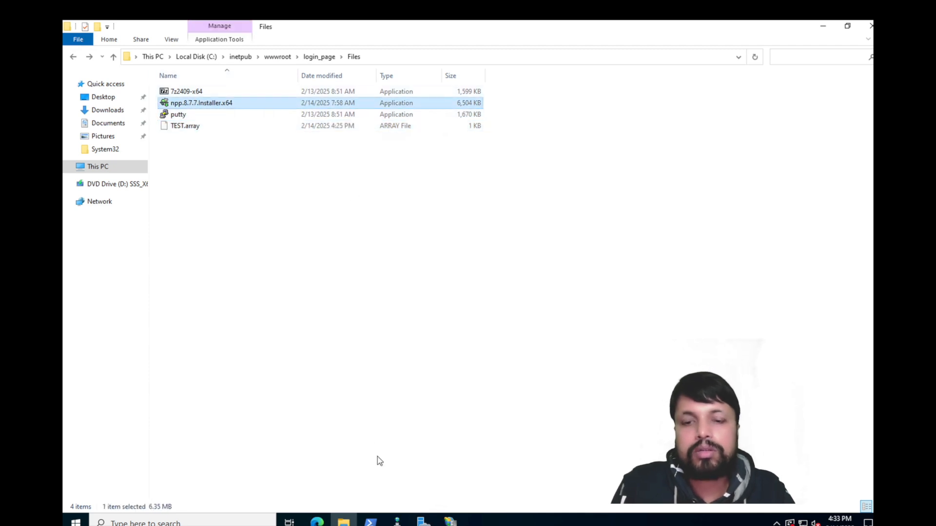
Step: Browse to ftp://192.168.173.195, open login_page, and return to the FTP root
{"action": "left_click", "coordinate": [380, 57]}
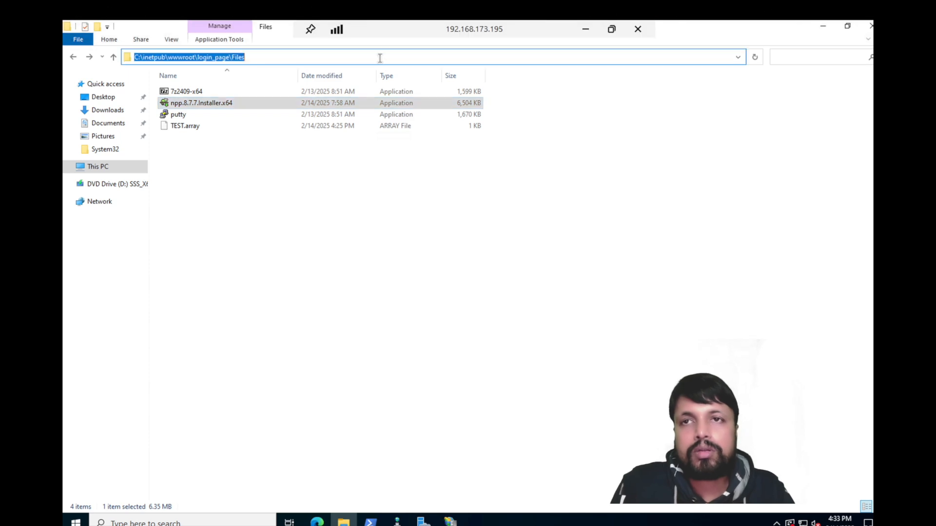
{"action": "type", "text": "ftp://192.168.173.1"}
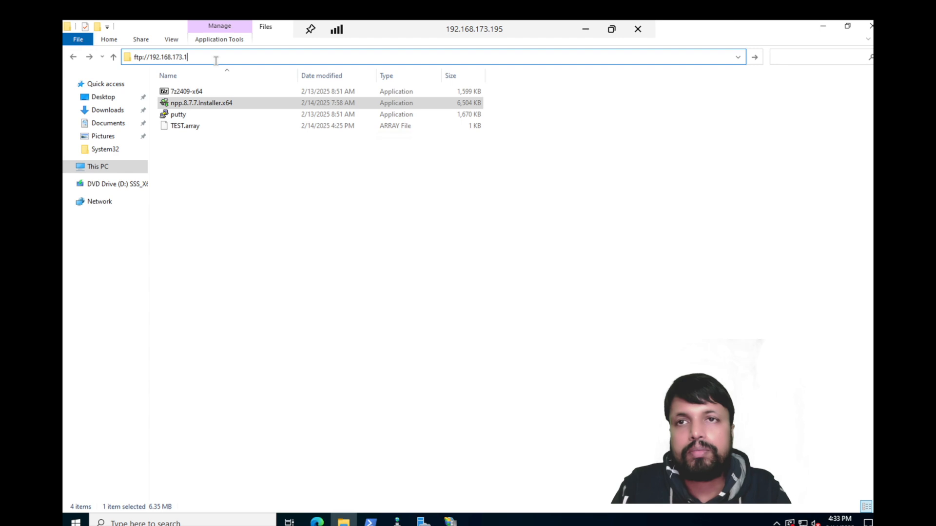
{"action": "type", "text": "95"}
{"action": "key", "text": "Return"}
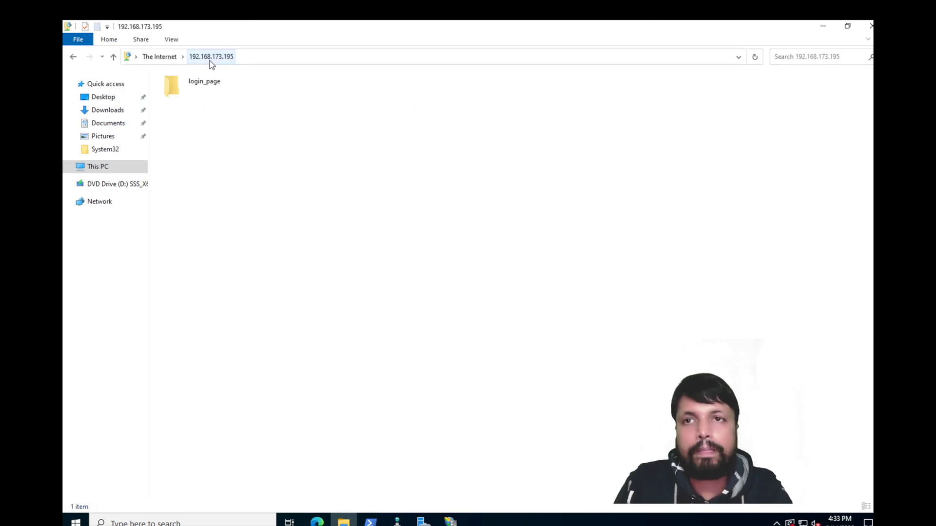
{"action": "double_click", "coordinate": [209, 83]}
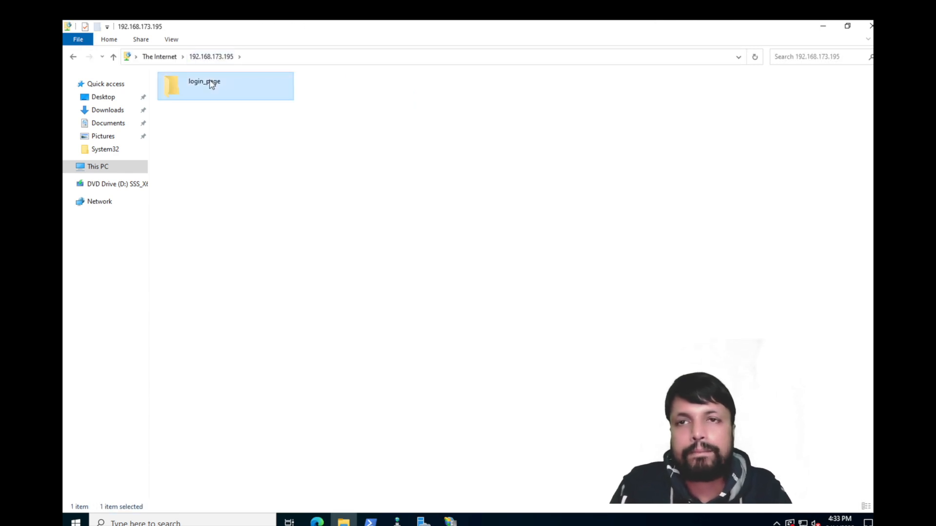
{"action": "left_click", "coordinate": [229, 57]}
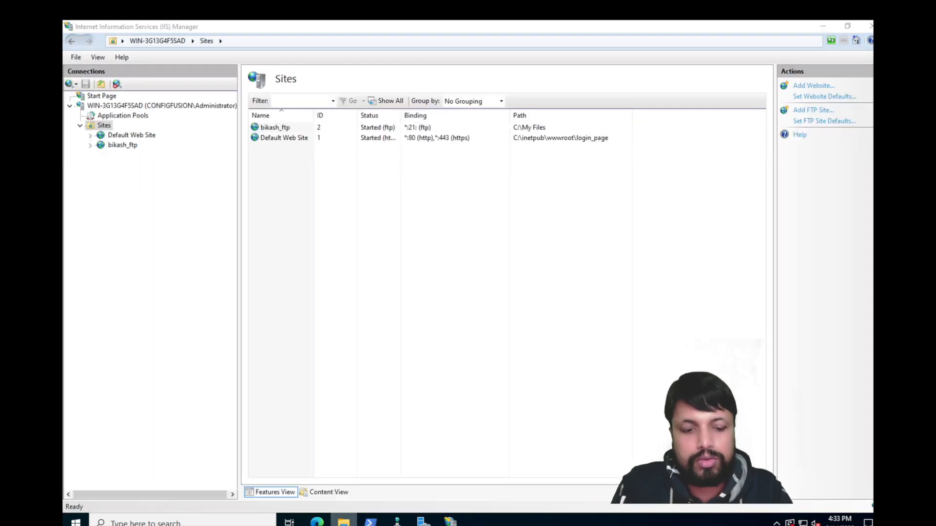
{"action": "right_click", "coordinate": [344, 522]}
Step: Open a maximized Explorer window at C:\inetpub\wwwroot\login_page\Files
{"action": "left_click", "coordinate": [299, 354]}
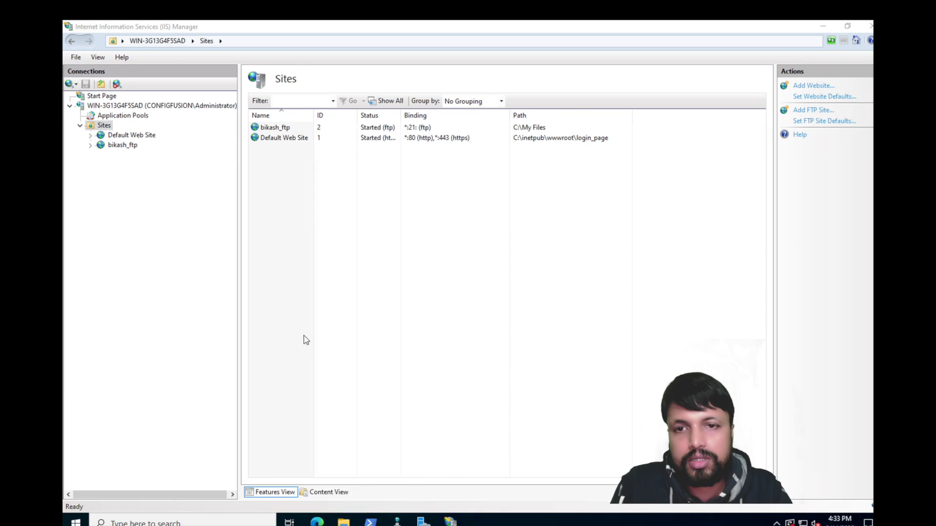
{"action": "double_click", "coordinate": [332, 121]}
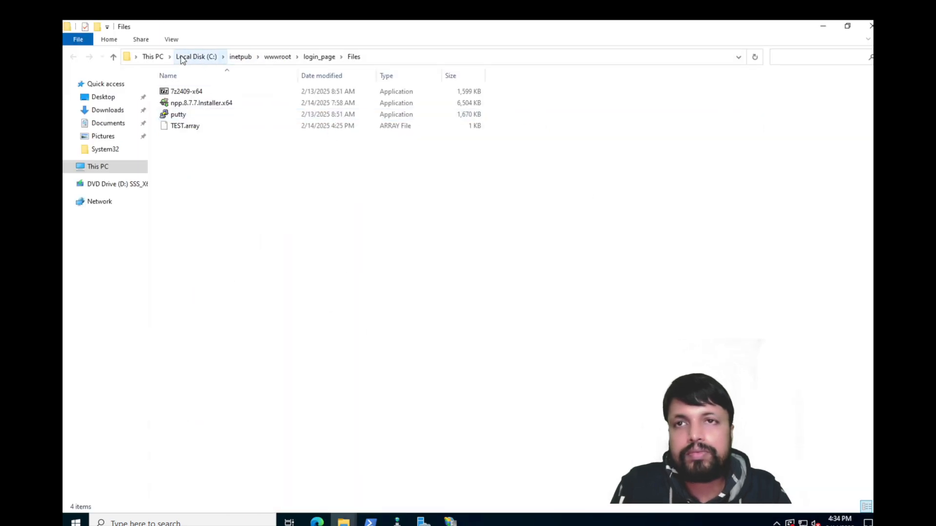
{"action": "left_click", "coordinate": [197, 57]}
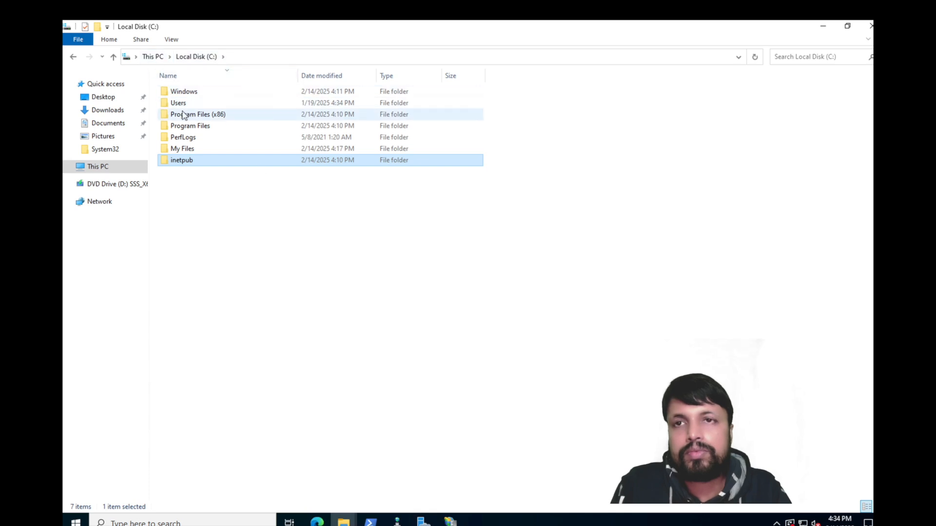
{"action": "left_click", "coordinate": [182, 150]}
{"action": "double_click", "coordinate": [182, 150]}
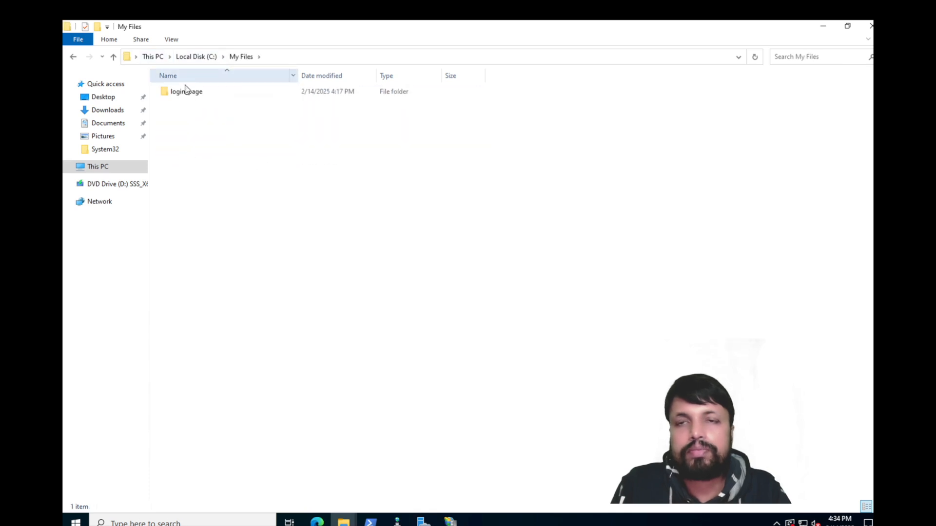
{"action": "left_click", "coordinate": [197, 57]}
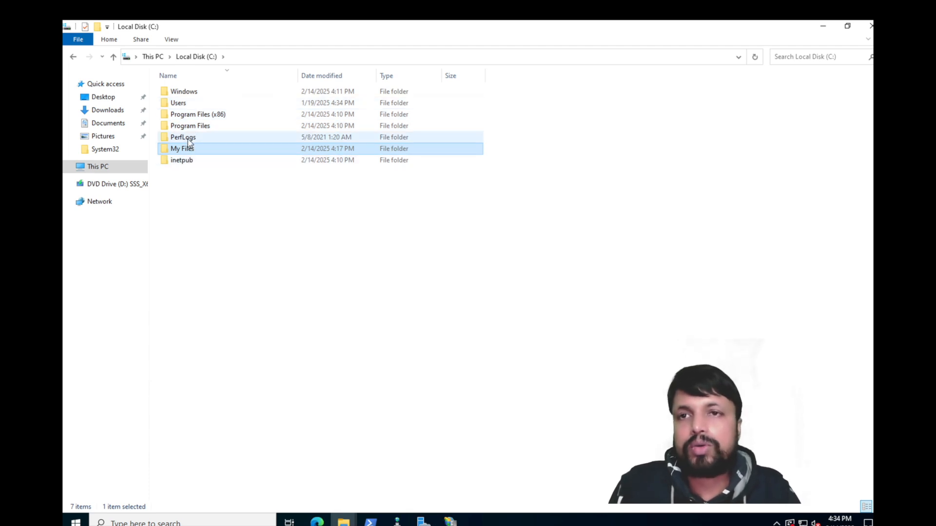
{"action": "double_click", "coordinate": [182, 162]}
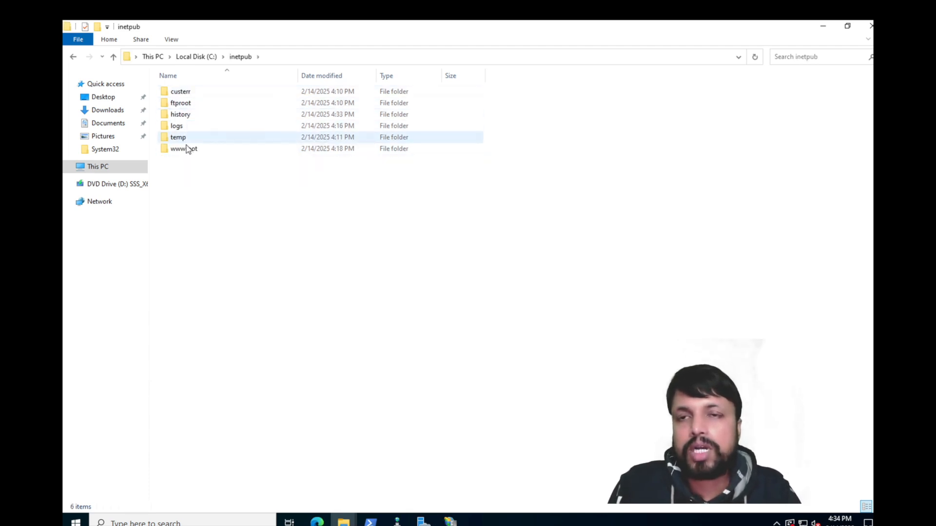
{"action": "left_click", "coordinate": [186, 116]}
{"action": "left_click", "coordinate": [184, 140]}
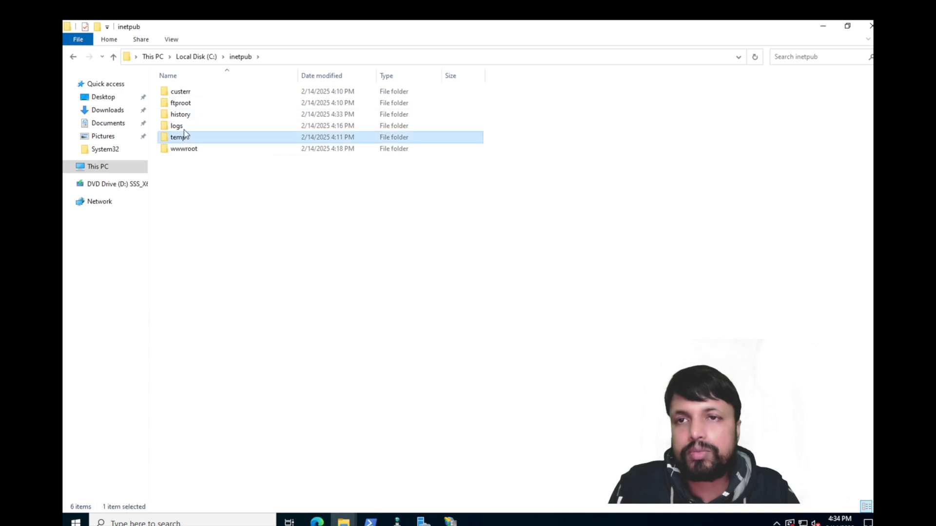
{"action": "double_click", "coordinate": [184, 149]}
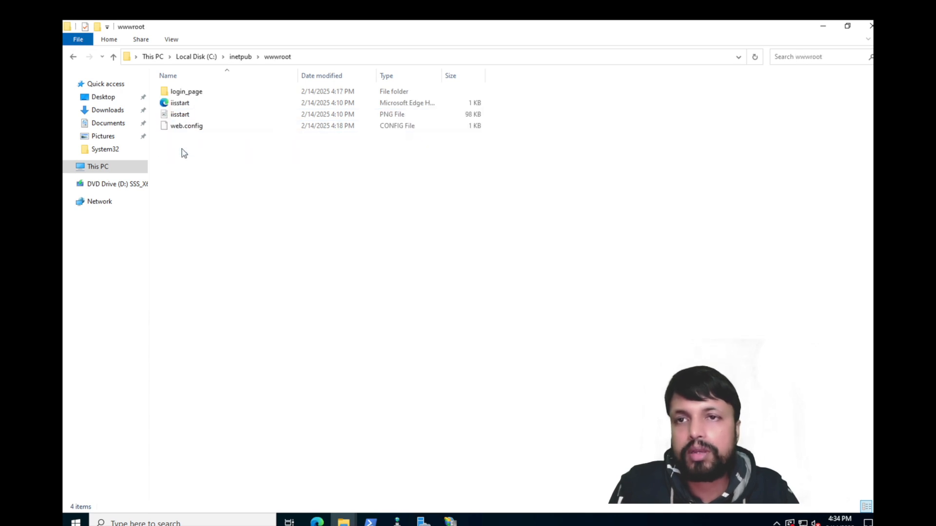
{"action": "double_click", "coordinate": [180, 93]}
{"action": "double_click", "coordinate": [177, 93]}
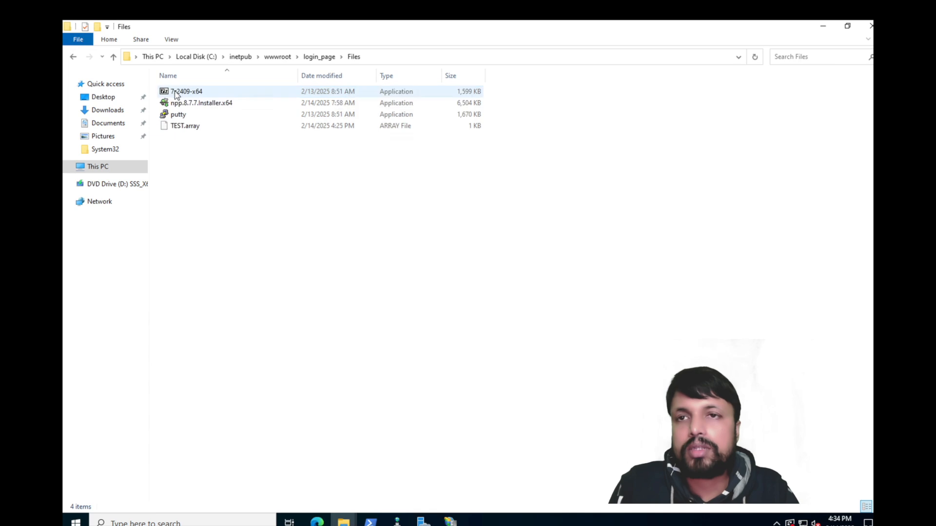
Step: Paste the npp installer and putty into C:\My Files
{"action": "left_click", "coordinate": [194, 108]}
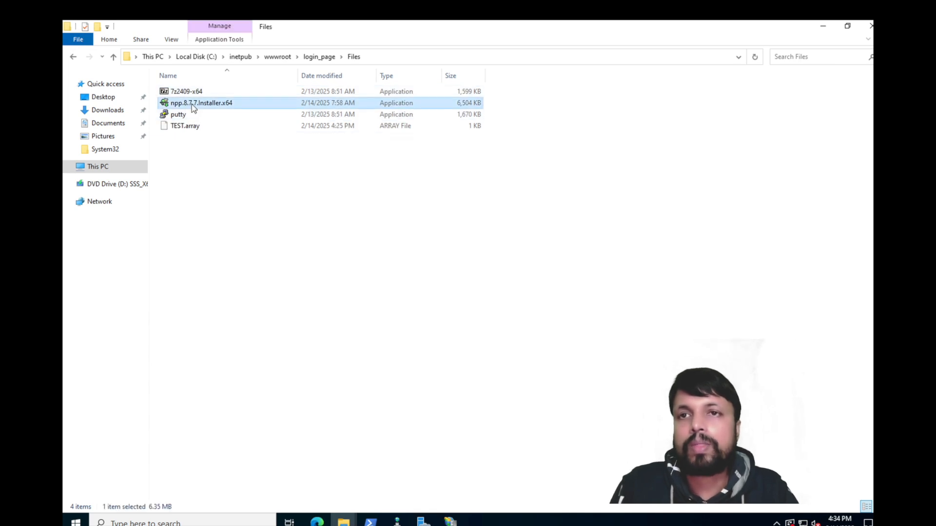
{"action": "key", "text": "shift+Down"}
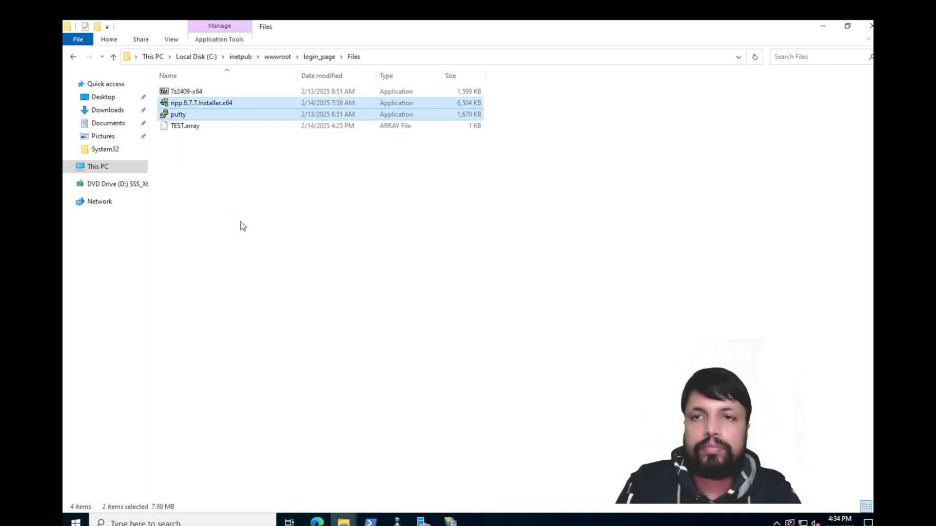
{"action": "left_click", "coordinate": [201, 56]}
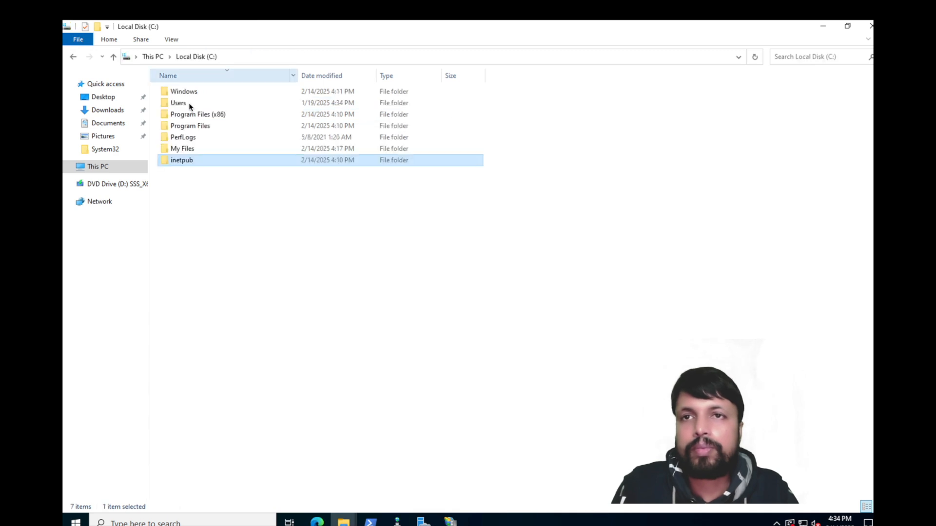
{"action": "double_click", "coordinate": [184, 148]}
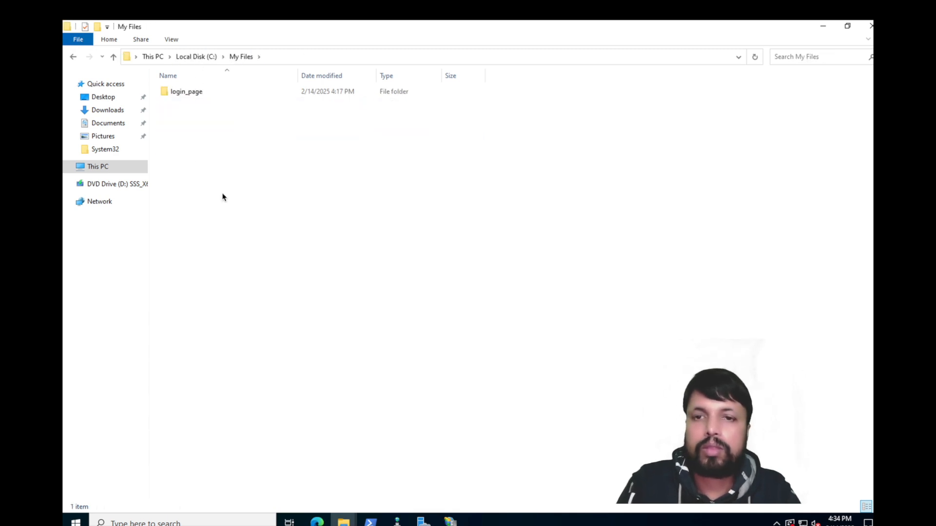
{"action": "key", "text": "ctrl+v"}
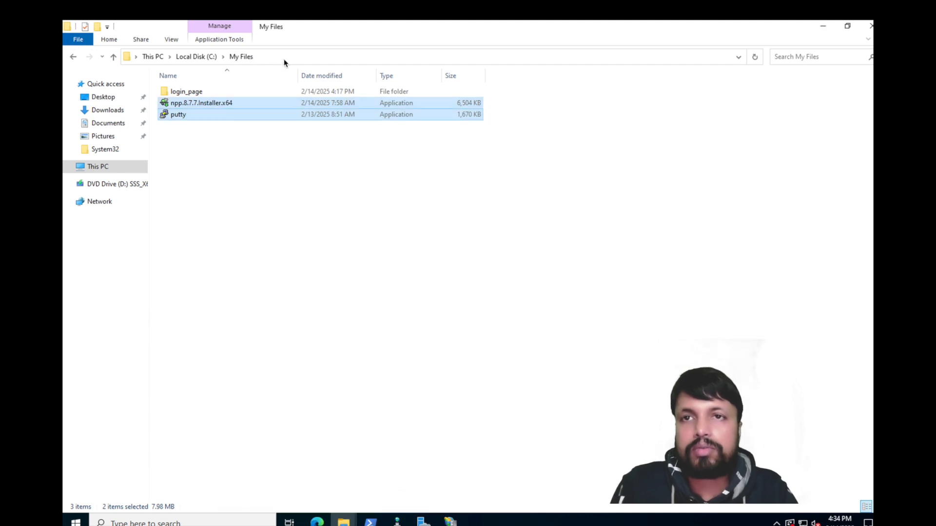
Step: Switch back to the 192.168.173.195 FTP Explorer window
{"action": "left_click", "coordinate": [344, 520]}
{"action": "right_click", "coordinate": [344, 520]}
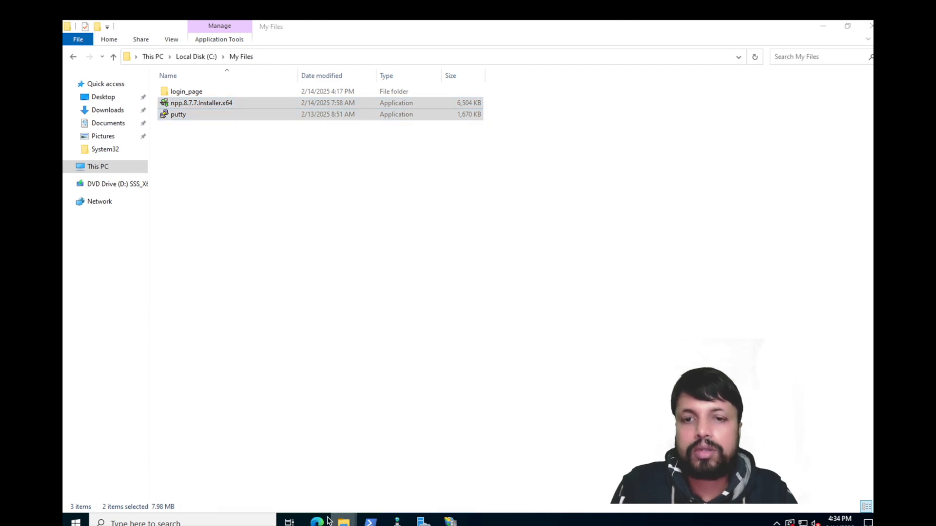
{"action": "left_click", "coordinate": [346, 523]}
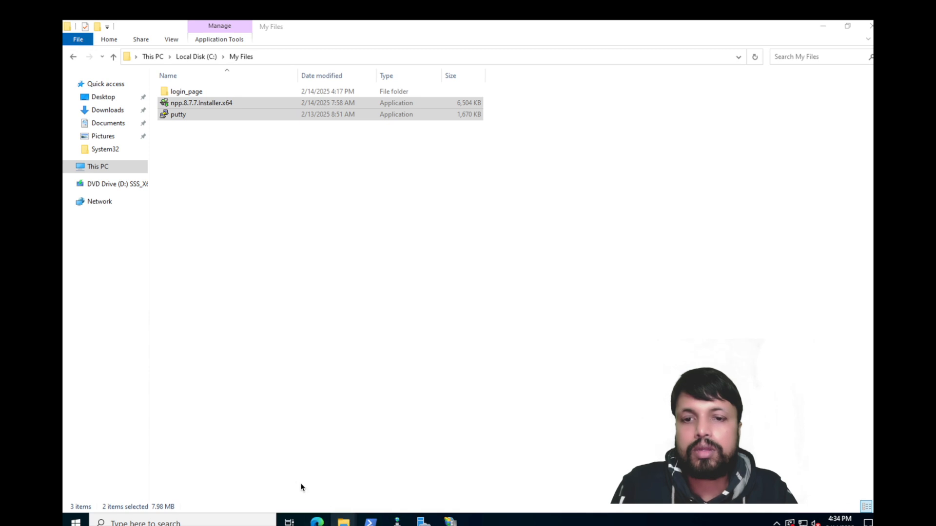
{"action": "left_click", "coordinate": [343, 522]}
{"action": "left_click", "coordinate": [290, 459]}
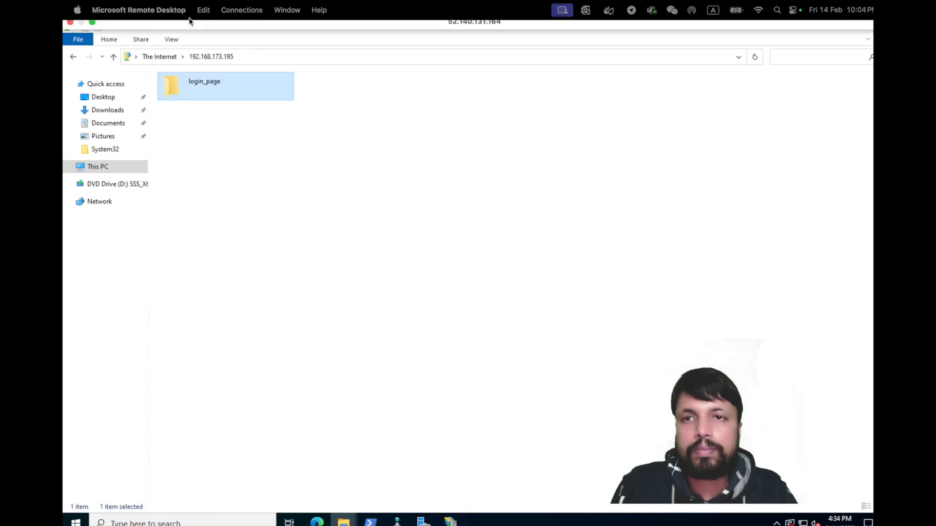
Step: Reload the FTP listing and try opening the npp installer, dismissing the security alert
{"action": "left_click", "coordinate": [264, 57]}
{"action": "left_click", "coordinate": [264, 57]}
{"action": "key", "text": "Return"}
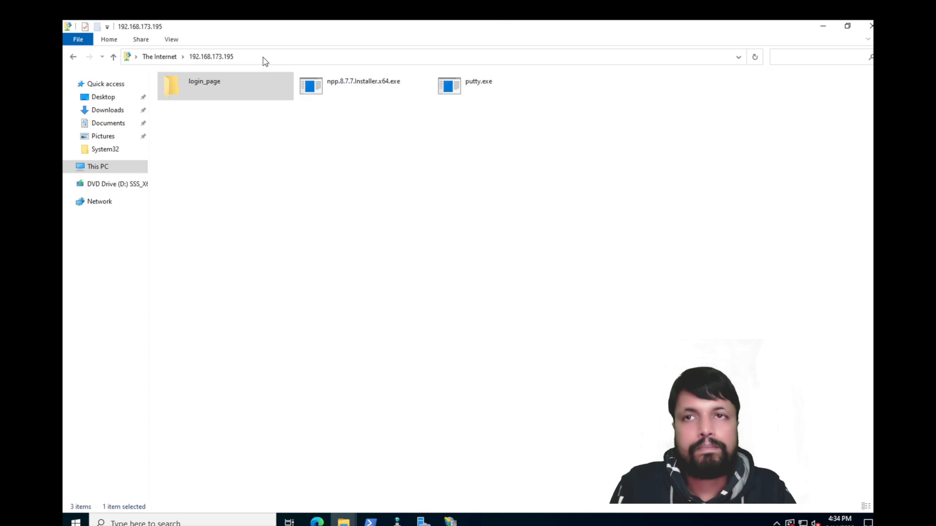
{"action": "left_click", "coordinate": [329, 88]}
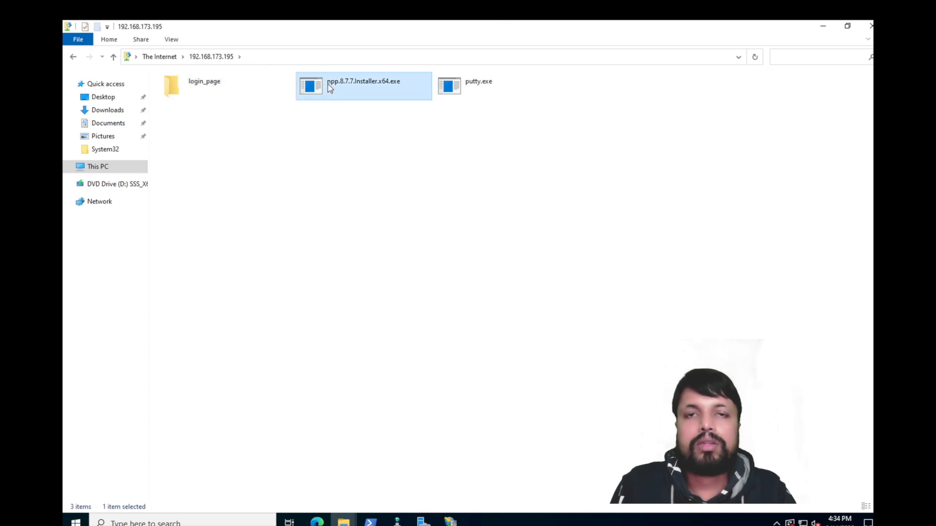
{"action": "double_click", "coordinate": [329, 88]}
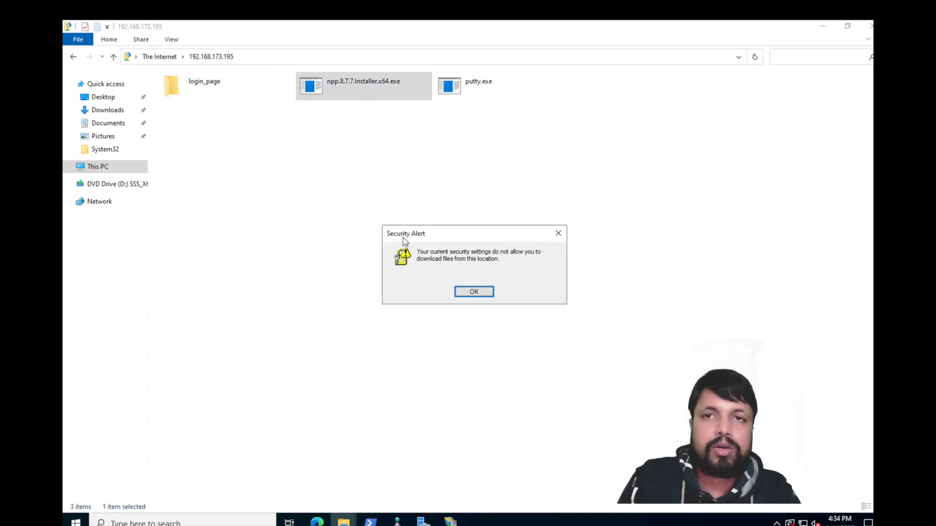
{"action": "left_click", "coordinate": [474, 293]}
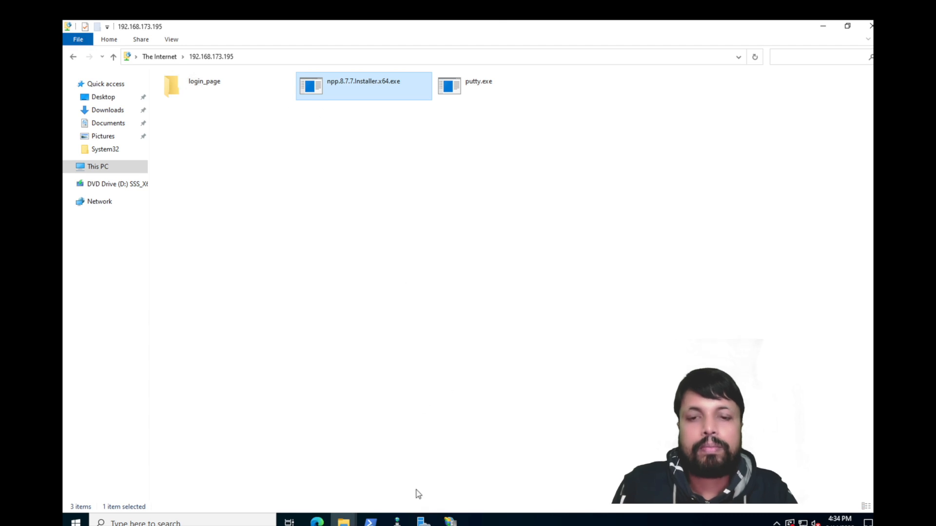
Step: Open login_page in My Files, then try copying the npp installer from FTP
{"action": "mouse_move", "coordinate": [343, 521]}
{"action": "left_click", "coordinate": [354, 475]}
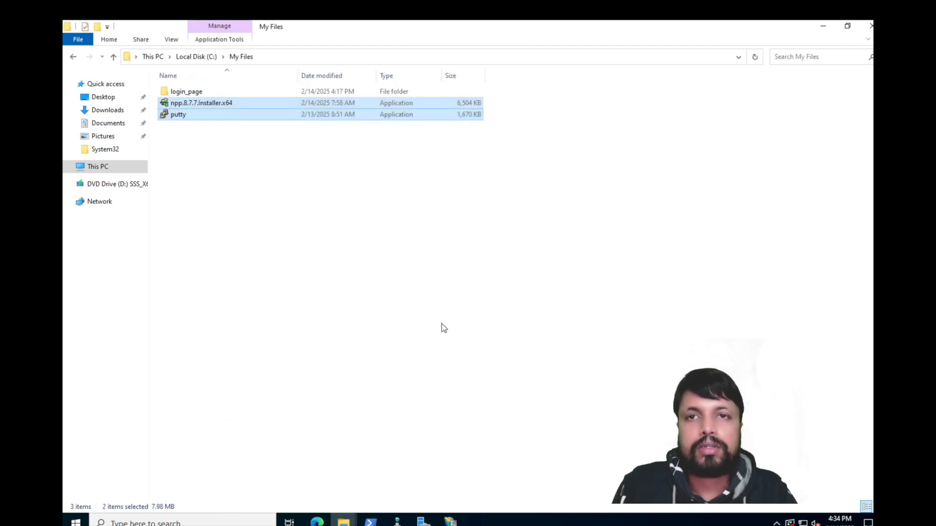
{"action": "double_click", "coordinate": [200, 92]}
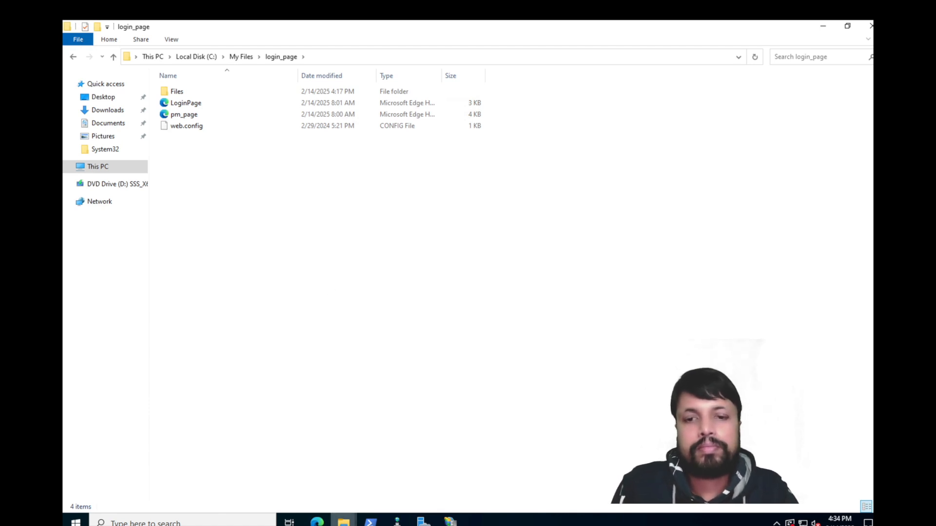
{"action": "left_click", "coordinate": [343, 520]}
{"action": "left_click", "coordinate": [295, 475]}
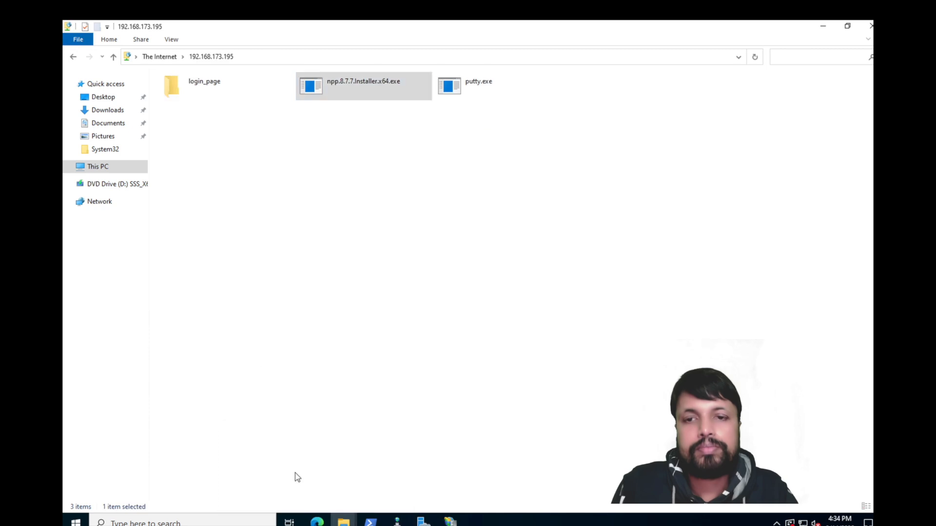
{"action": "right_click", "coordinate": [329, 91]}
{"action": "left_click", "coordinate": [363, 127]}
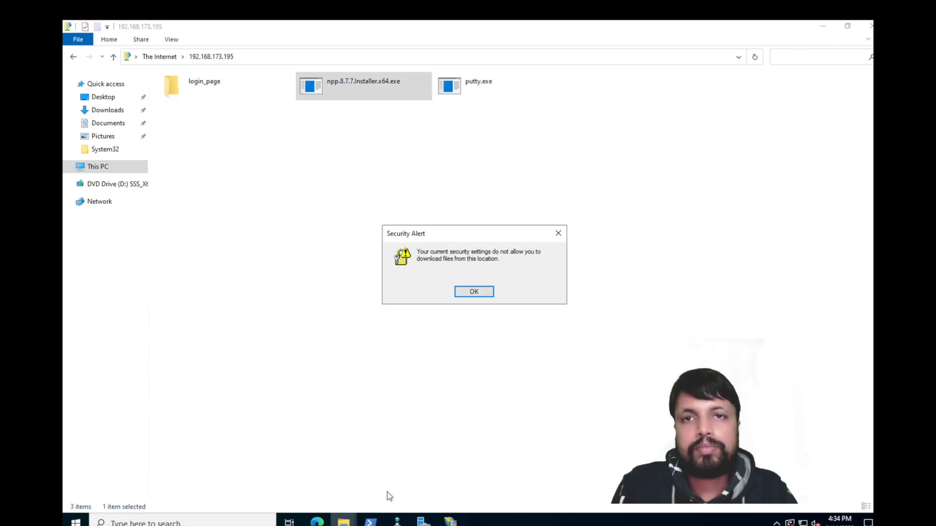
{"action": "left_click", "coordinate": [474, 291]}
Step: Open the FTP login_page folder and try copying pm_page.html, dismissing the alert
{"action": "double_click", "coordinate": [178, 86]}
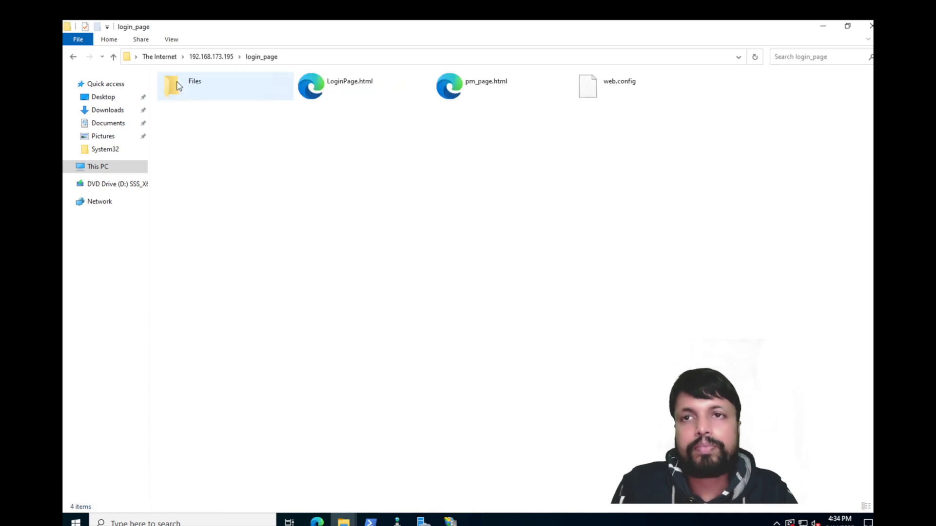
{"action": "right_click", "coordinate": [461, 89]}
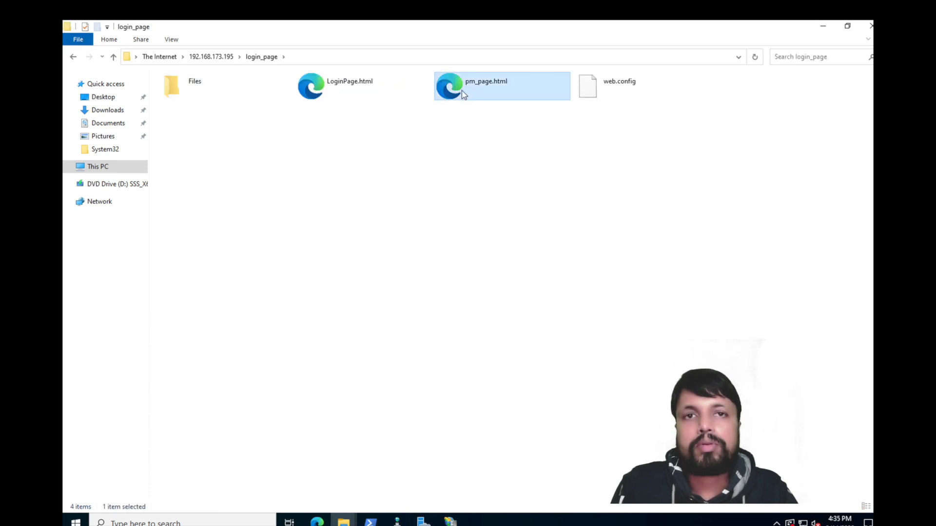
{"action": "left_click", "coordinate": [487, 130]}
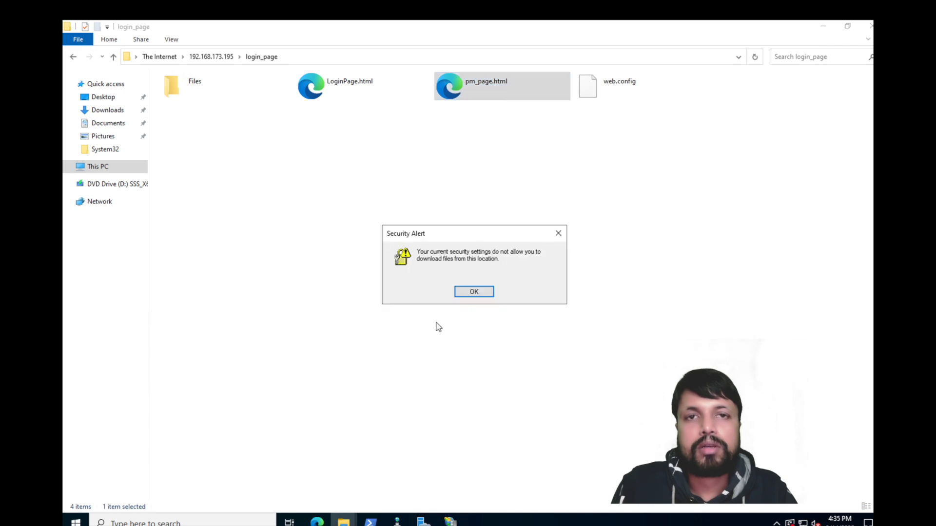
{"action": "left_click", "coordinate": [475, 292]}
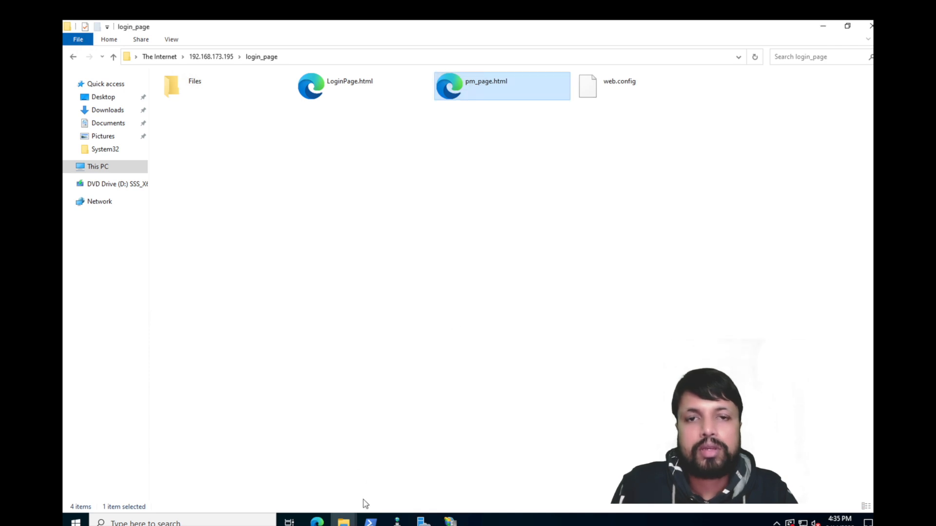
Step: Copy the FTP login_page folder's full address and minimize the Remote Desktop session
{"action": "mouse_move", "coordinate": [319, 522]}
{"action": "left_click", "coordinate": [257, 470]}
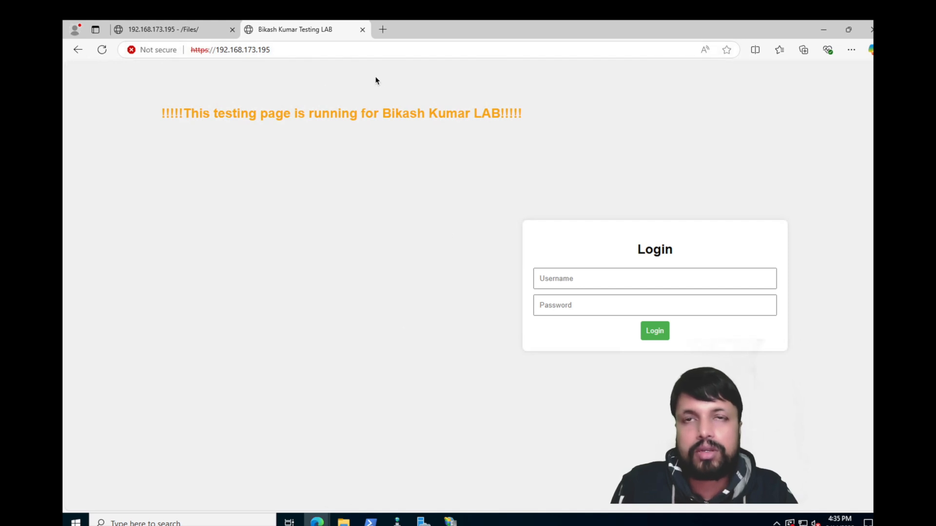
{"action": "mouse_move", "coordinate": [343, 522]}
{"action": "left_click", "coordinate": [375, 459]}
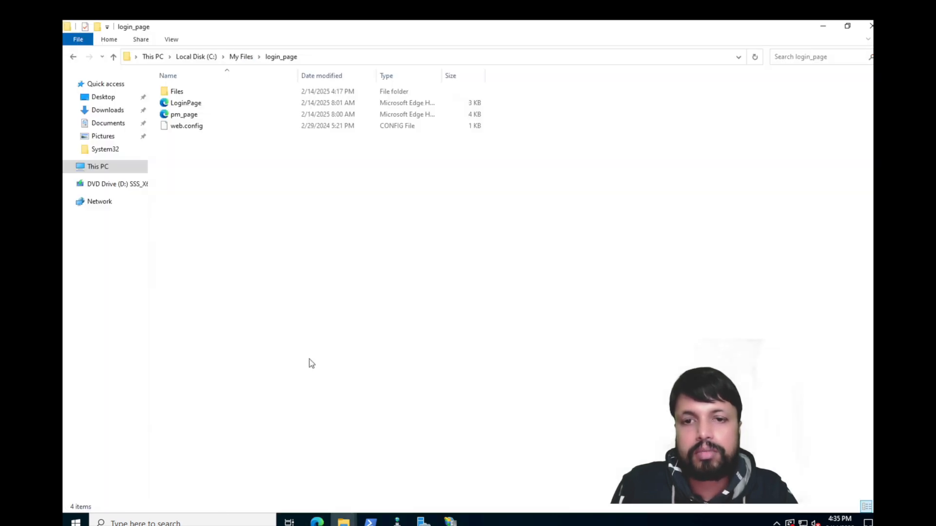
{"action": "left_click", "coordinate": [306, 431]}
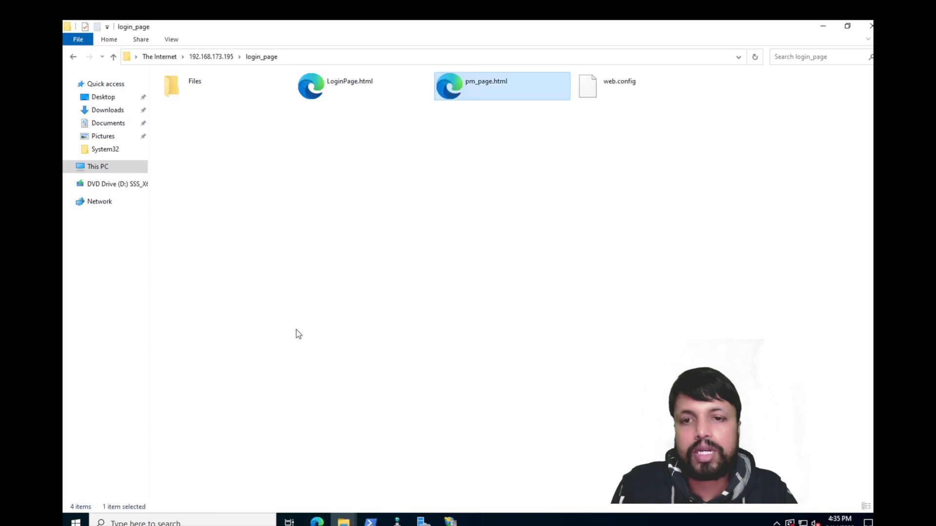
{"action": "left_click", "coordinate": [295, 59]}
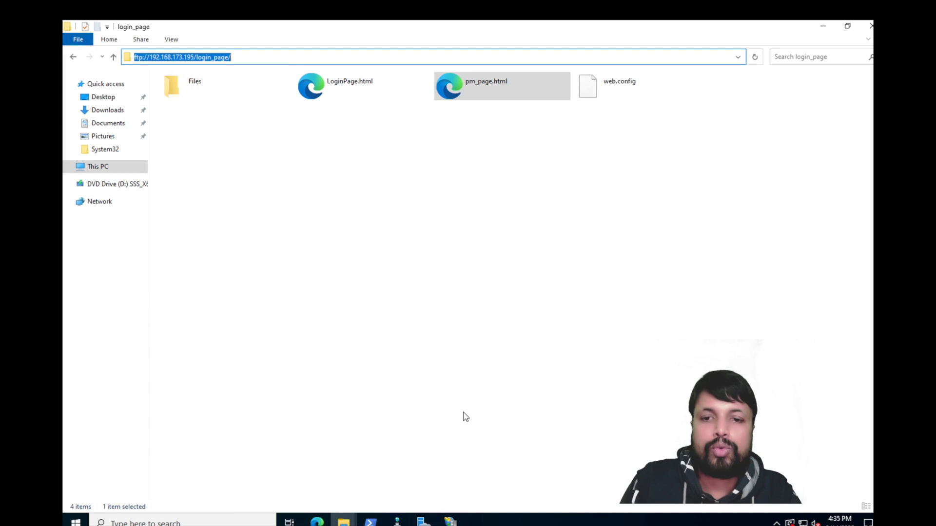
{"action": "mouse_move", "coordinate": [488, 20]}
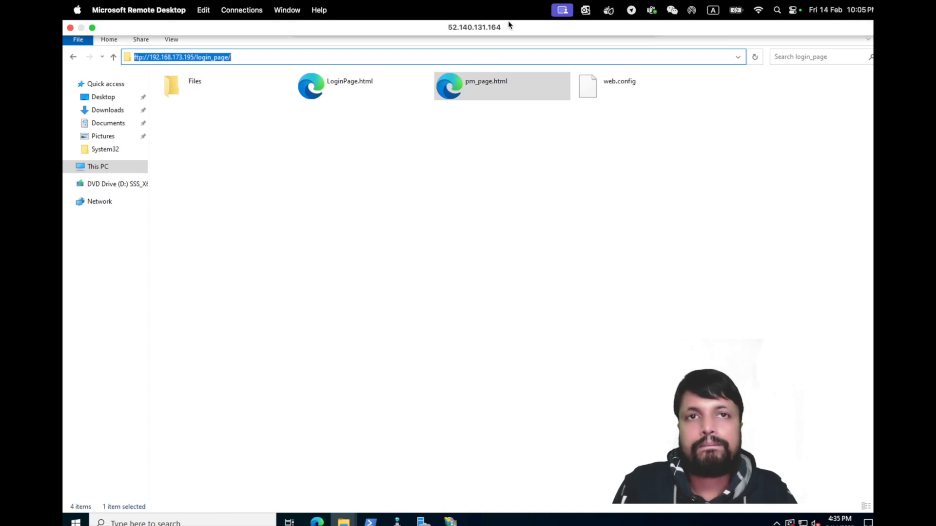
{"action": "mouse_move", "coordinate": [561, 20]}
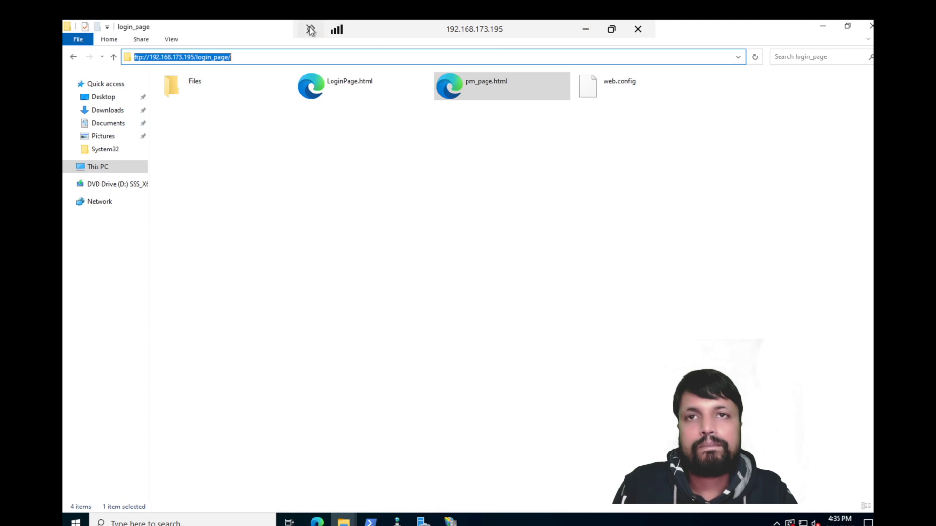
{"action": "left_click", "coordinate": [587, 30]}
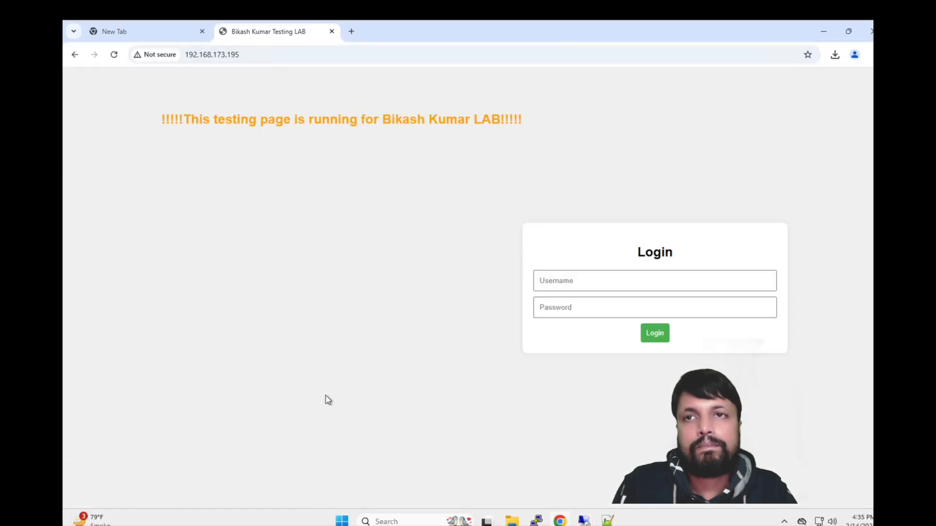
Step: Open ftp://192.168.173.195/login_page/ in a new tab of local File Explorer
{"action": "left_click", "coordinate": [512, 521]}
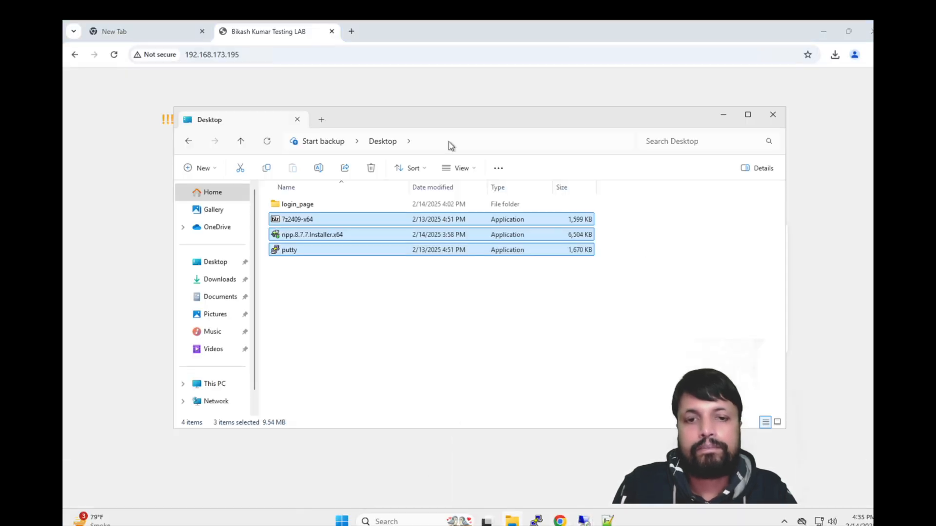
{"action": "double_click", "coordinate": [344, 119]}
{"action": "left_click", "coordinate": [210, 29]}
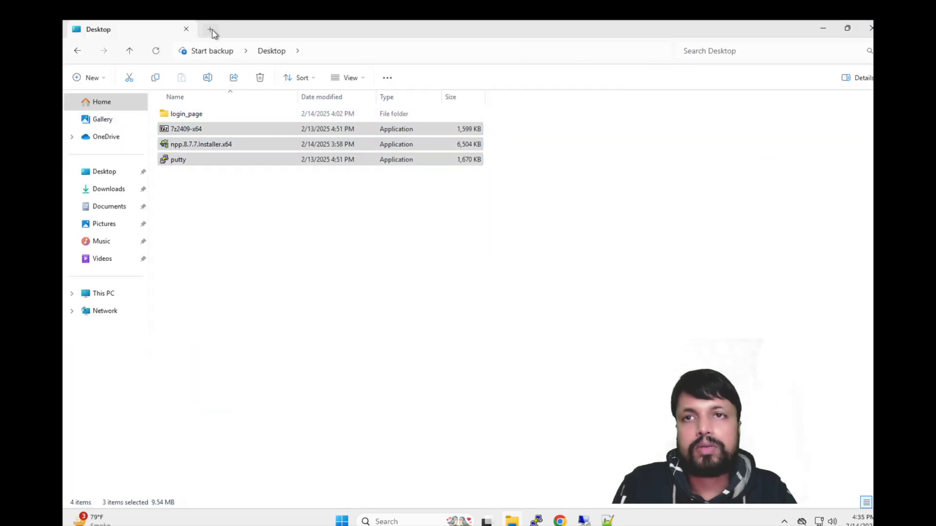
{"action": "left_click", "coordinate": [285, 57]}
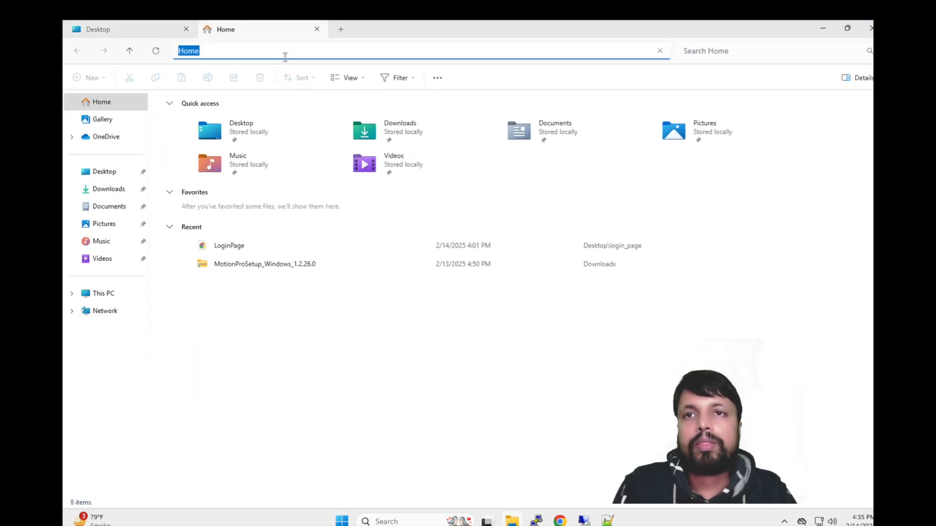
{"action": "key", "text": "ctrl+v"}
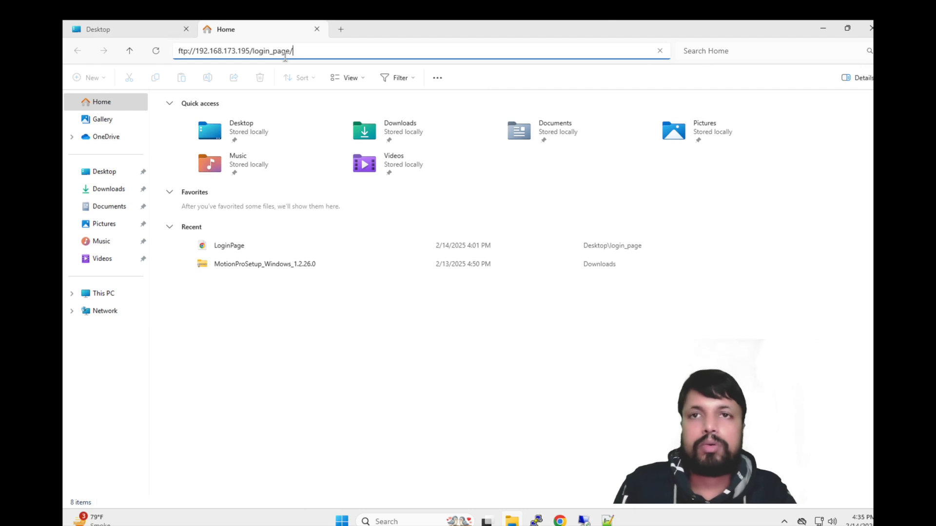
{"action": "key", "text": "Return"}
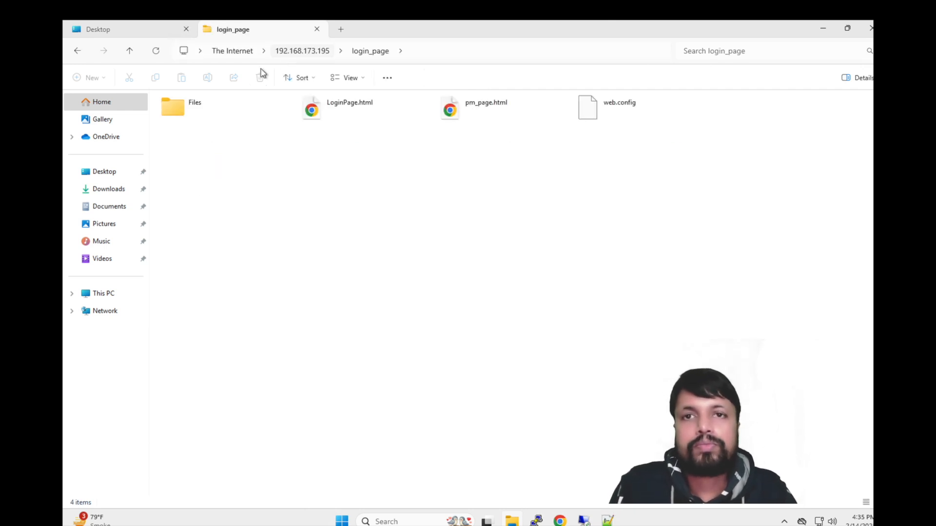
Step: Copy npp.8.7.7.Installer.x64.exe from the FTP site's root folder
{"action": "left_click", "coordinate": [305, 51]}
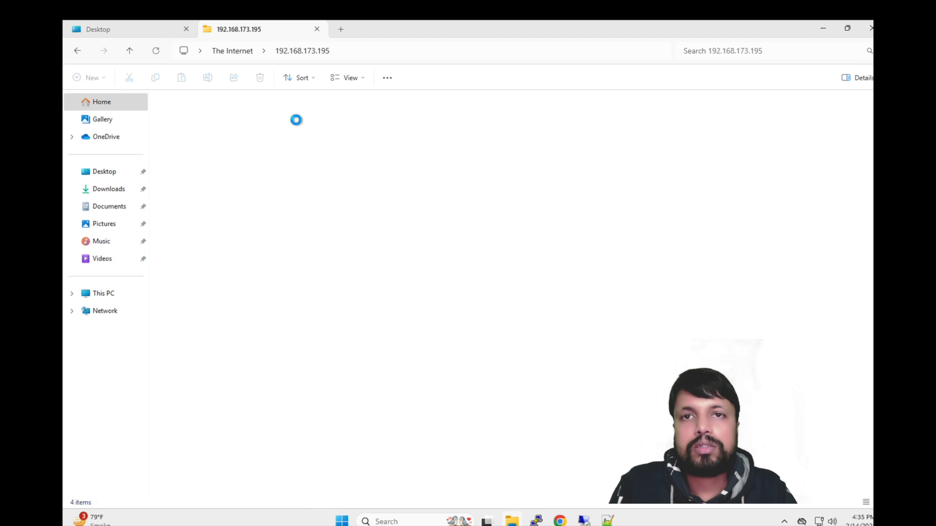
{"action": "left_click", "coordinate": [345, 108]}
{"action": "right_click", "coordinate": [345, 108]}
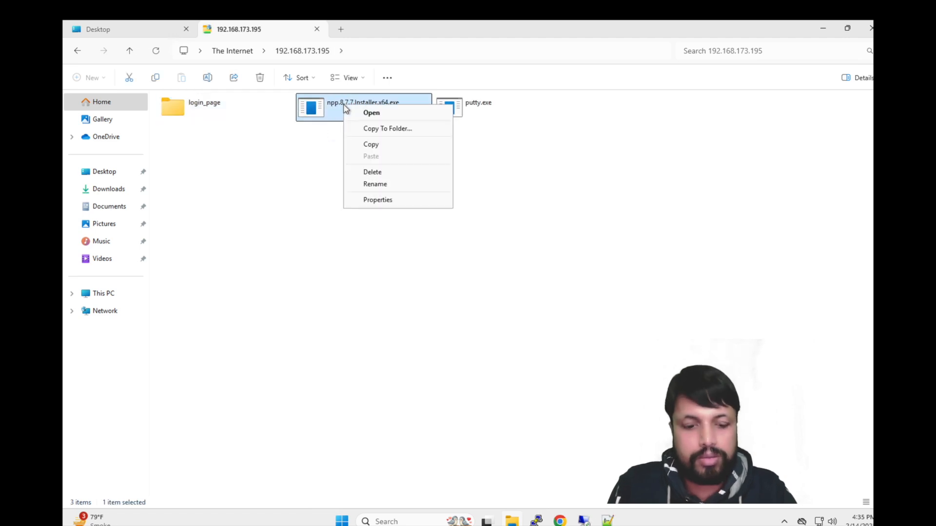
{"action": "left_click", "coordinate": [374, 144]}
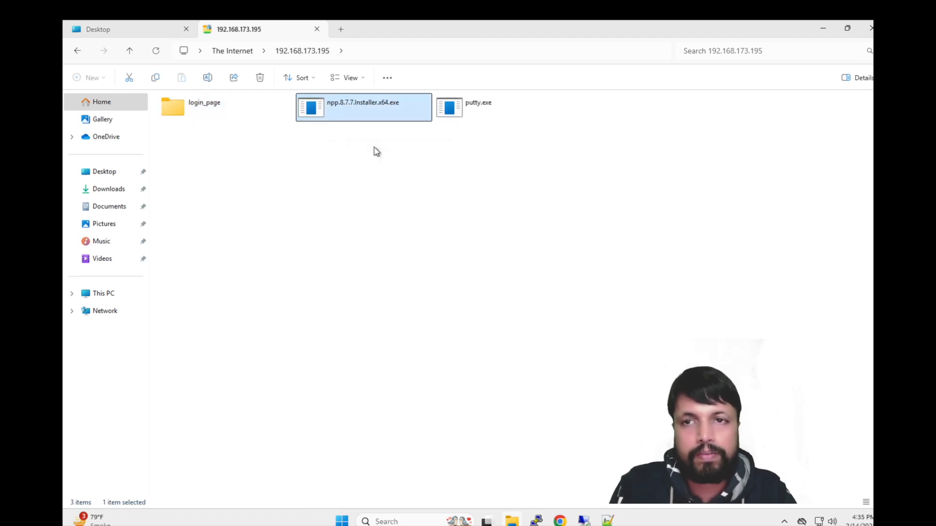
Step: Create New folder on the Desktop and paste the npp installer into it
{"action": "left_click", "coordinate": [130, 32]}
{"action": "left_click", "coordinate": [165, 220]}
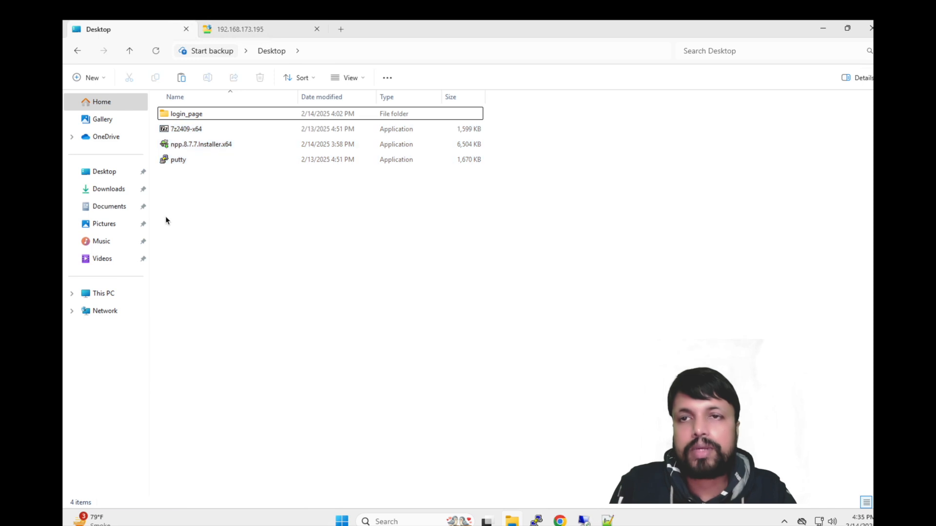
{"action": "left_click", "coordinate": [193, 114]}
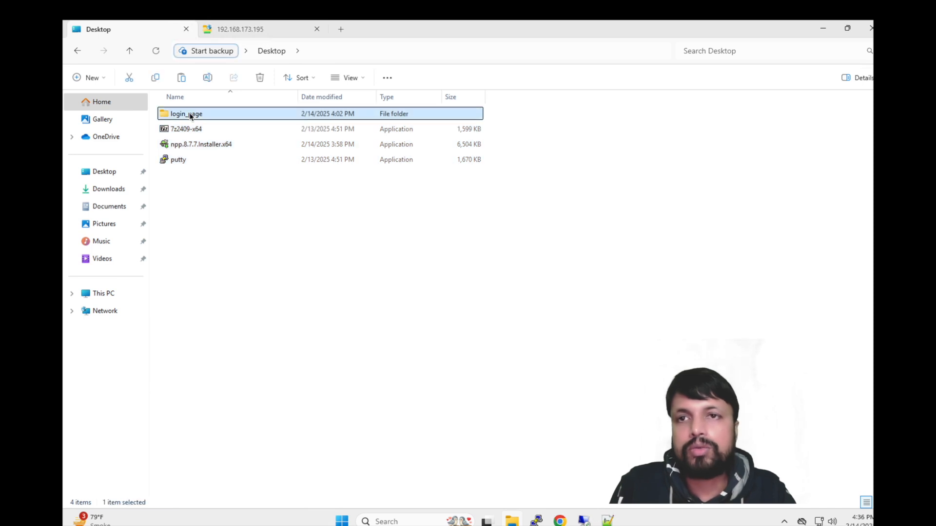
{"action": "right_click", "coordinate": [183, 211]}
{"action": "mouse_move", "coordinate": [298, 307]}
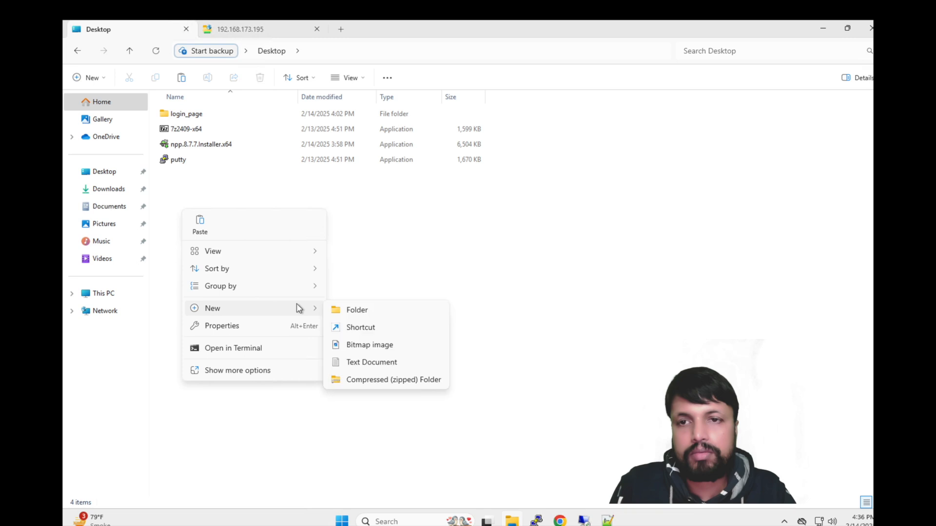
{"action": "left_click", "coordinate": [346, 317]}
{"action": "key", "text": "Return"}
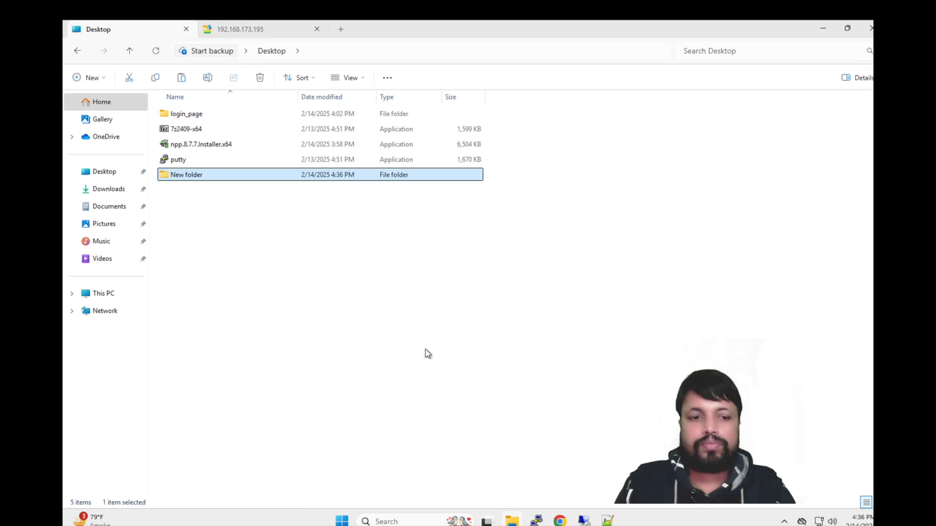
{"action": "key", "text": "Return"}
{"action": "right_click", "coordinate": [326, 233]}
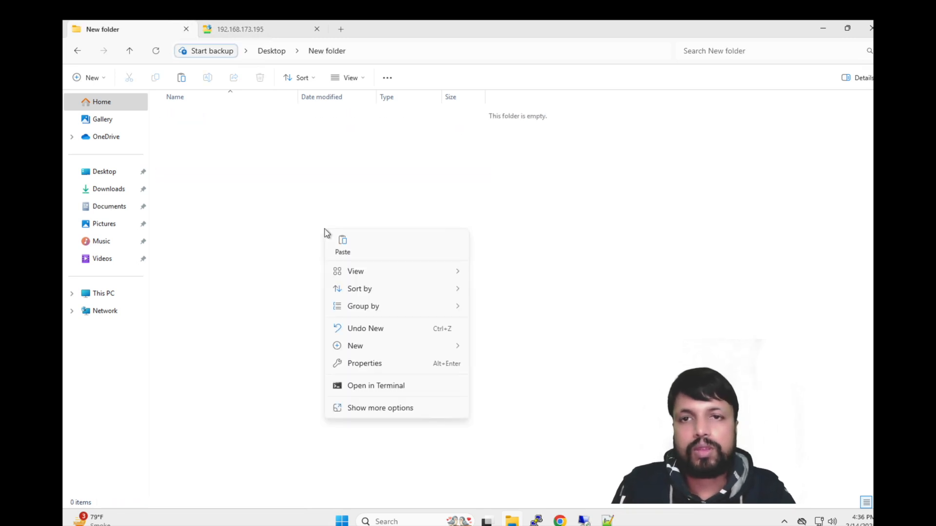
{"action": "left_click", "coordinate": [341, 251]}
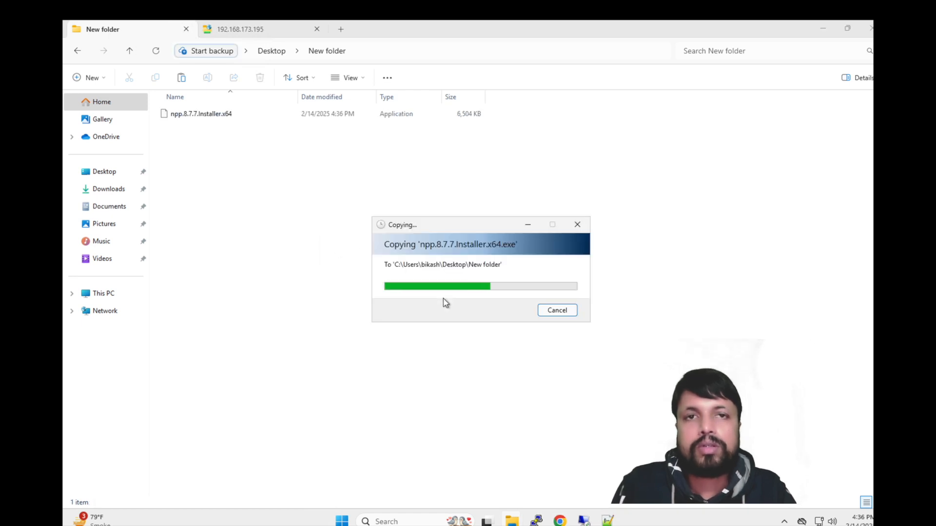
Step: Confirm the installer landed in New folder and return to the Desktop
{"action": "left_click", "coordinate": [249, 32]}
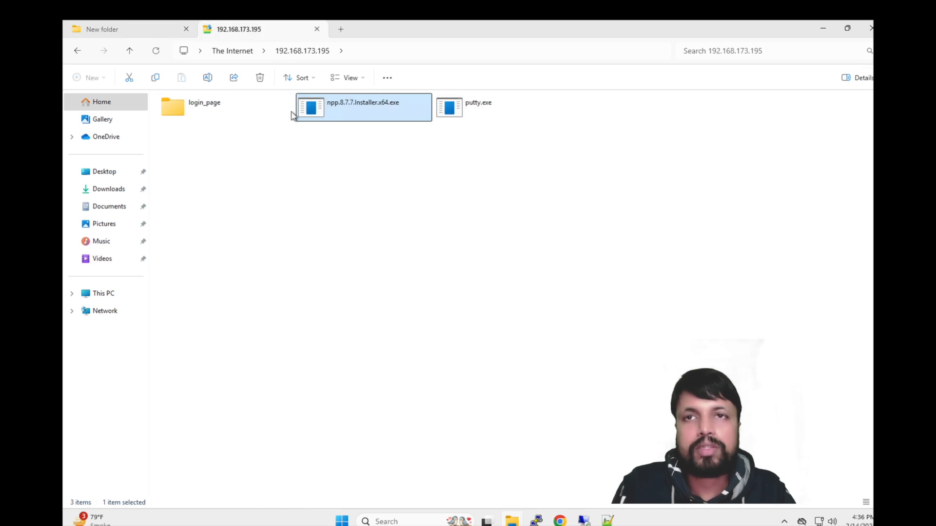
{"action": "left_click", "coordinate": [142, 31]}
{"action": "left_click", "coordinate": [244, 159]}
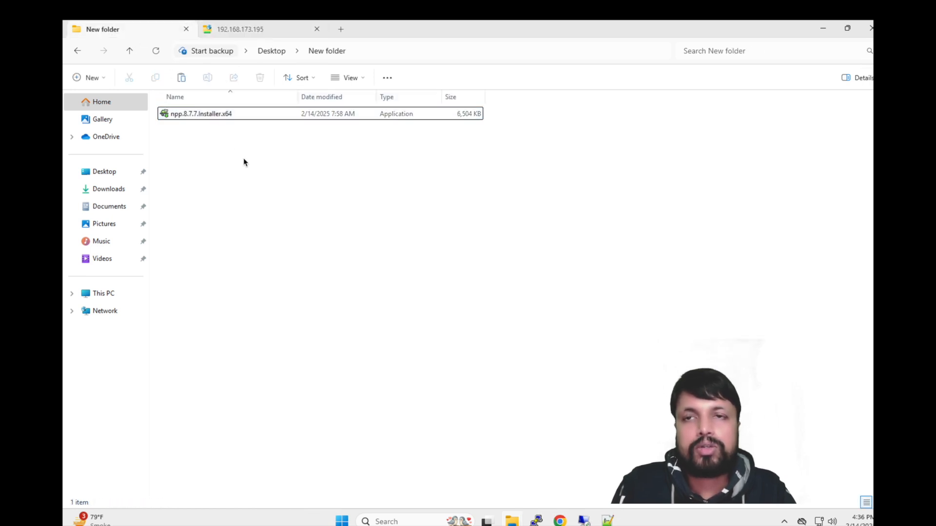
{"action": "left_click", "coordinate": [273, 57]}
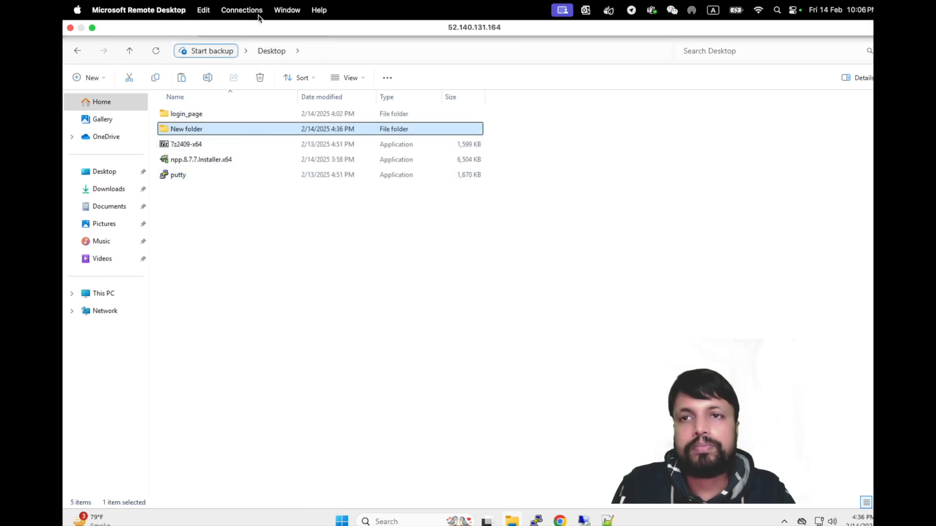
Step: Paste 7z2409-x64.exe from the Desktop onto the FTP site, then open the 192.168.173.195 session
{"action": "left_click", "coordinate": [251, 31]}
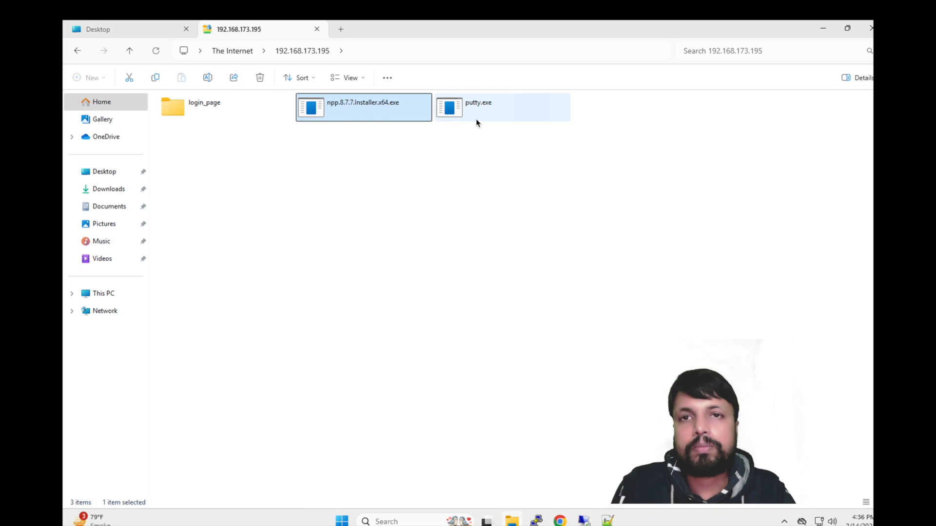
{"action": "left_click", "coordinate": [122, 34]}
{"action": "left_click", "coordinate": [178, 143]}
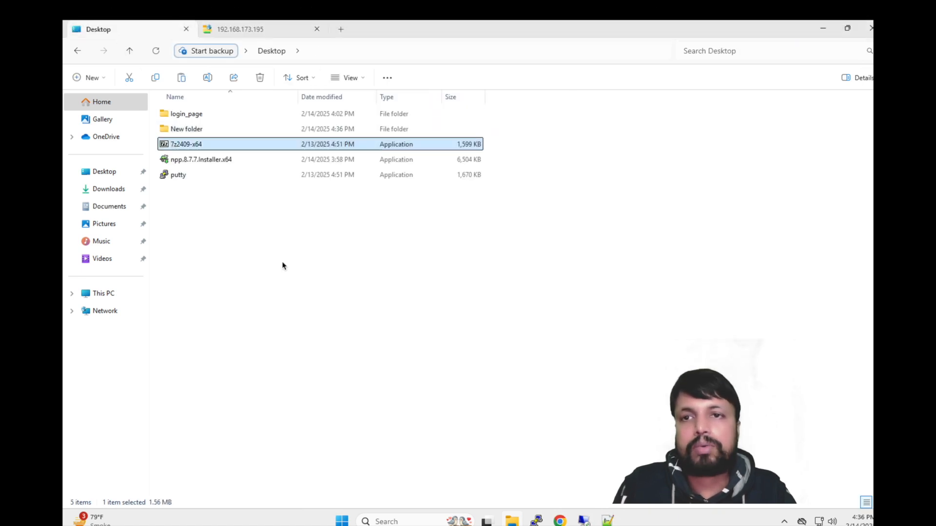
{"action": "left_click", "coordinate": [241, 29]}
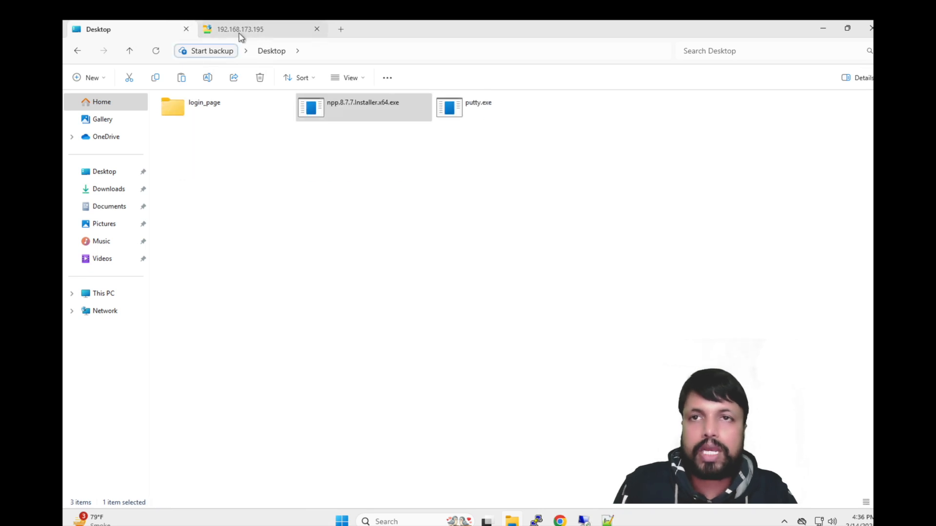
{"action": "right_click", "coordinate": [242, 182]}
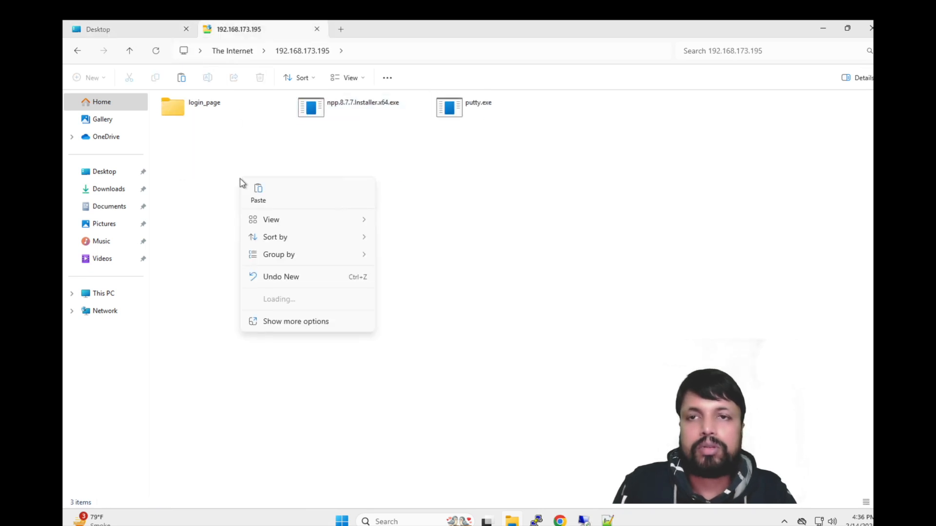
{"action": "left_click", "coordinate": [262, 200]}
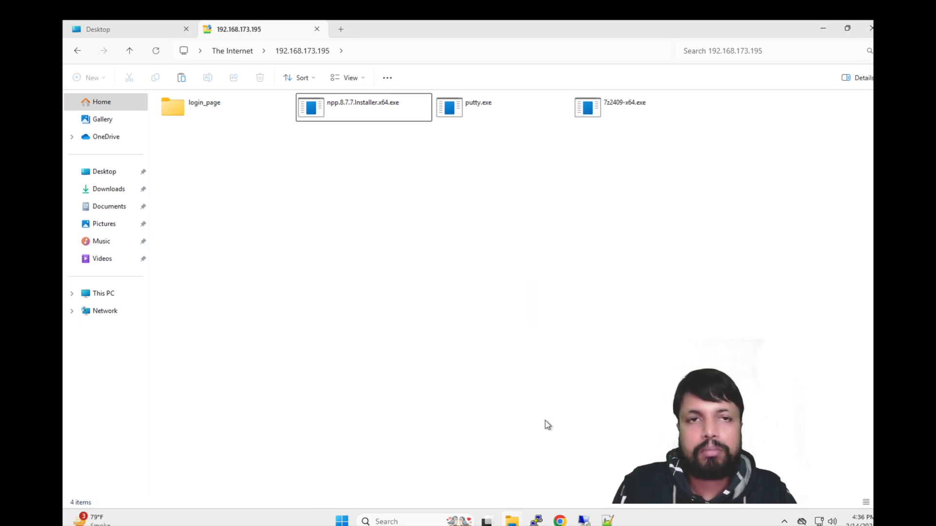
{"action": "left_click", "coordinate": [588, 521]}
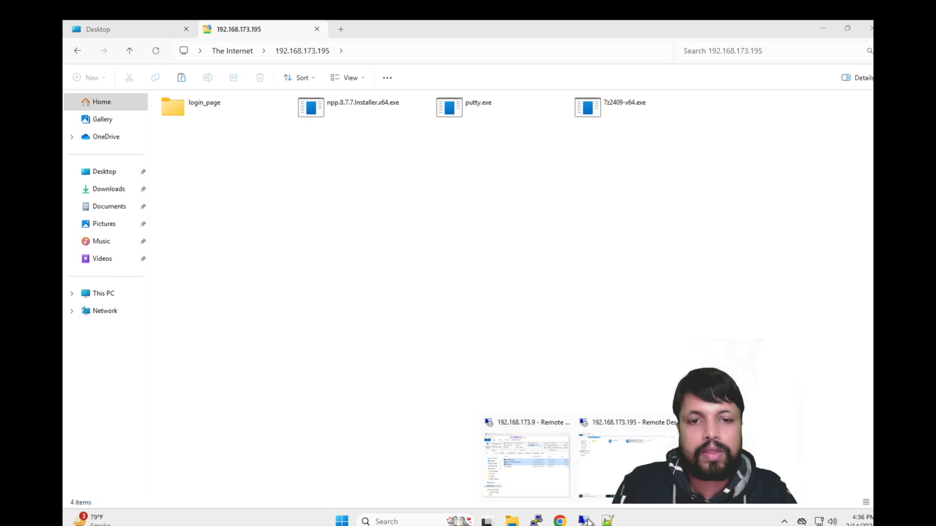
{"action": "left_click", "coordinate": [628, 457]}
Step: Open bikash_ftp Home and review its basic settings and port 21 binding
{"action": "left_click", "coordinate": [450, 521]}
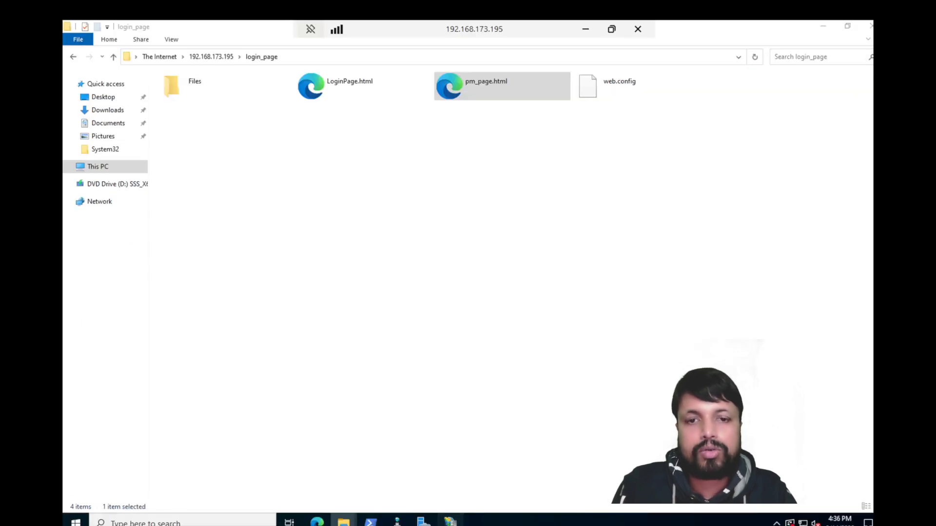
{"action": "left_click", "coordinate": [124, 144]}
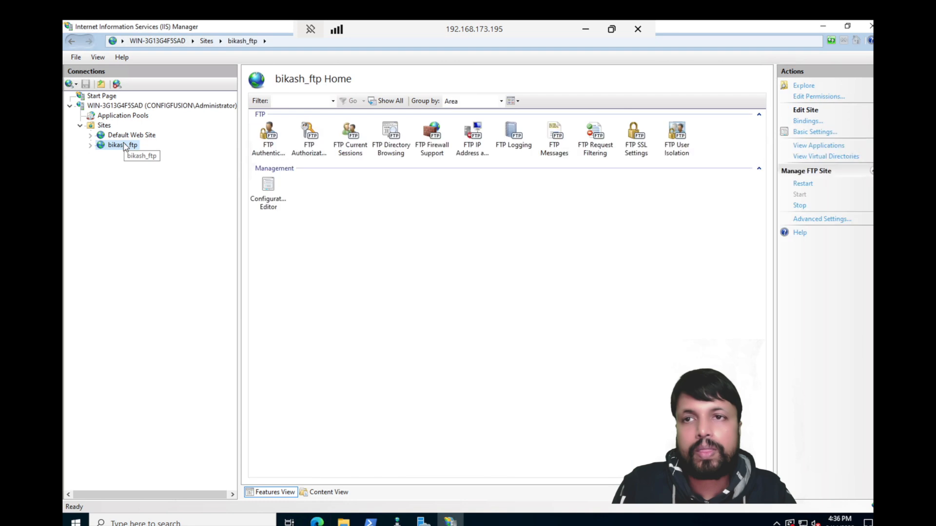
{"action": "left_click", "coordinate": [809, 132]}
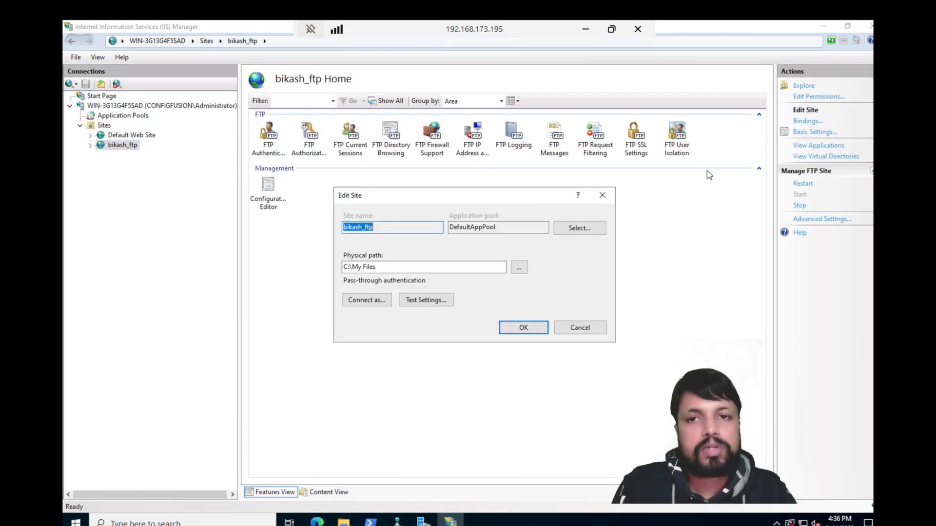
{"action": "left_click", "coordinate": [602, 195]}
{"action": "left_click", "coordinate": [809, 122]}
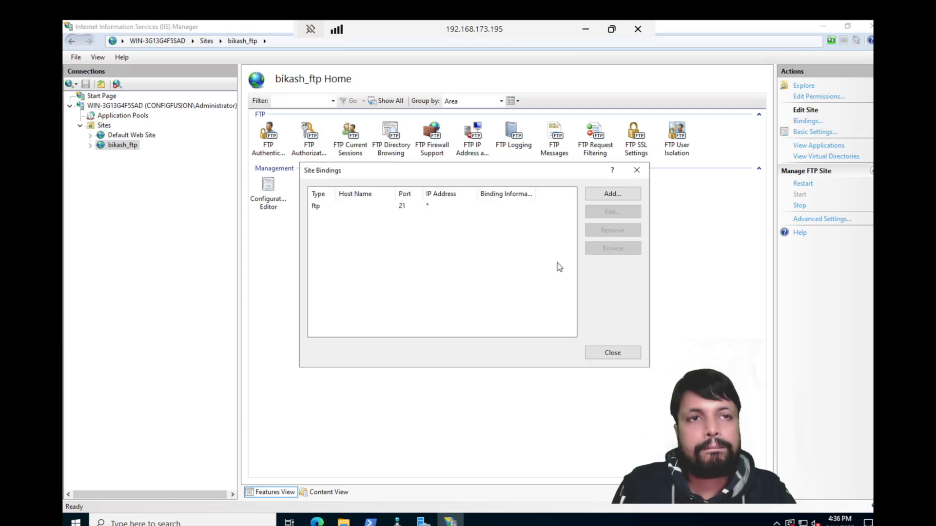
{"action": "left_click", "coordinate": [636, 170]}
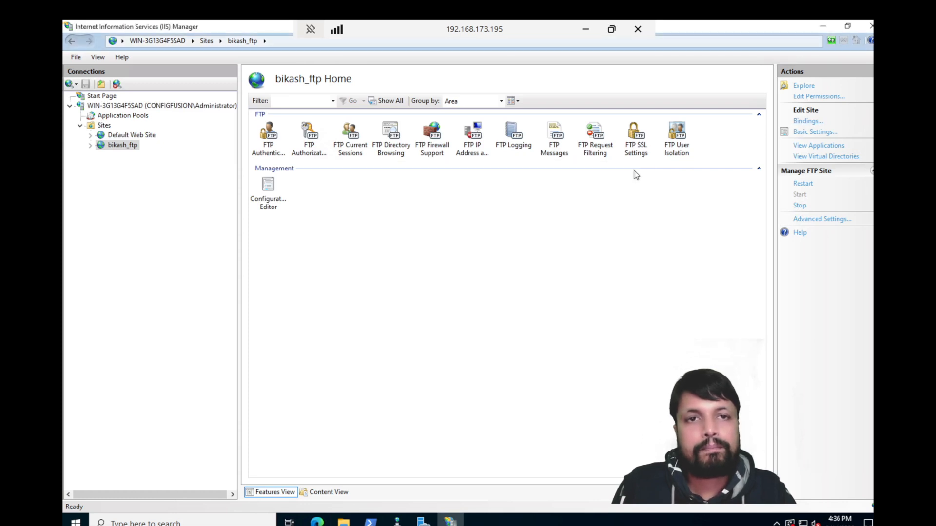
Step: Review the My Files folder properties and advanced settings, then recheck bindings and basic settings
{"action": "left_click", "coordinate": [812, 96]}
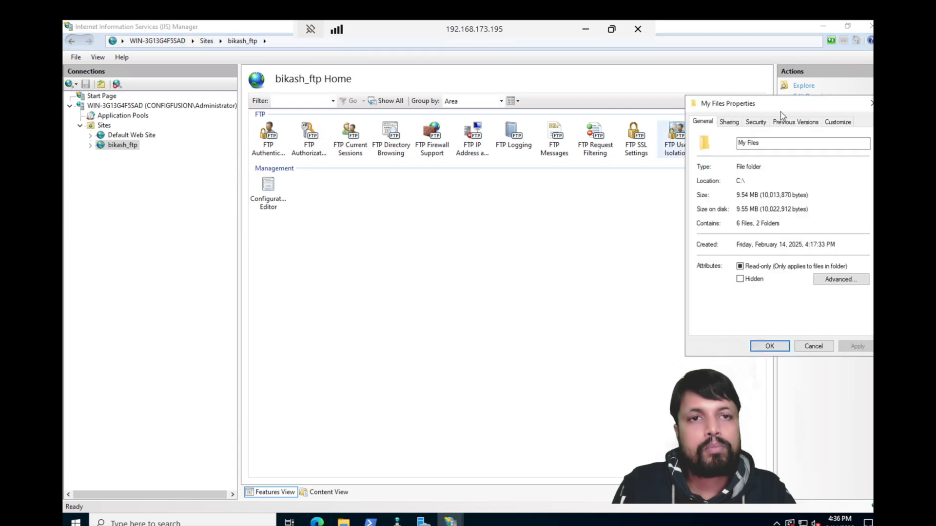
{"action": "left_click", "coordinate": [871, 103]}
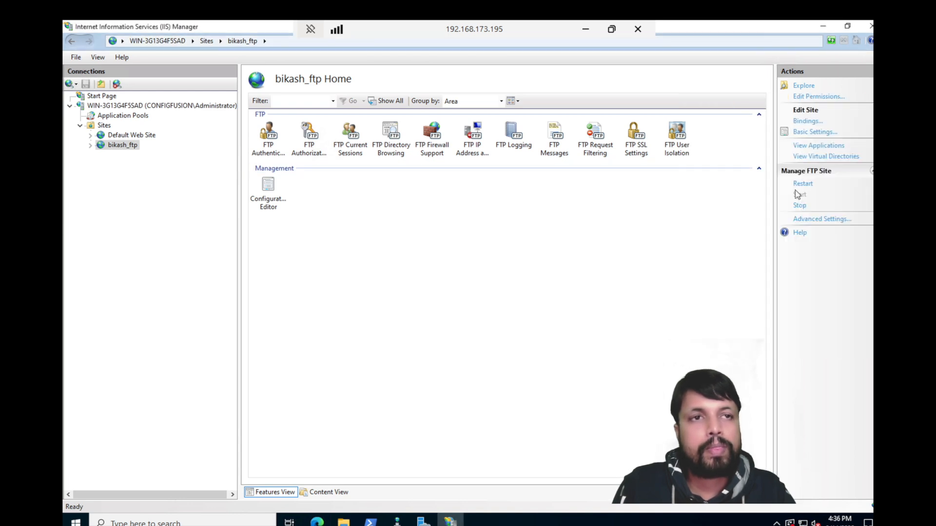
{"action": "left_click", "coordinate": [831, 219]}
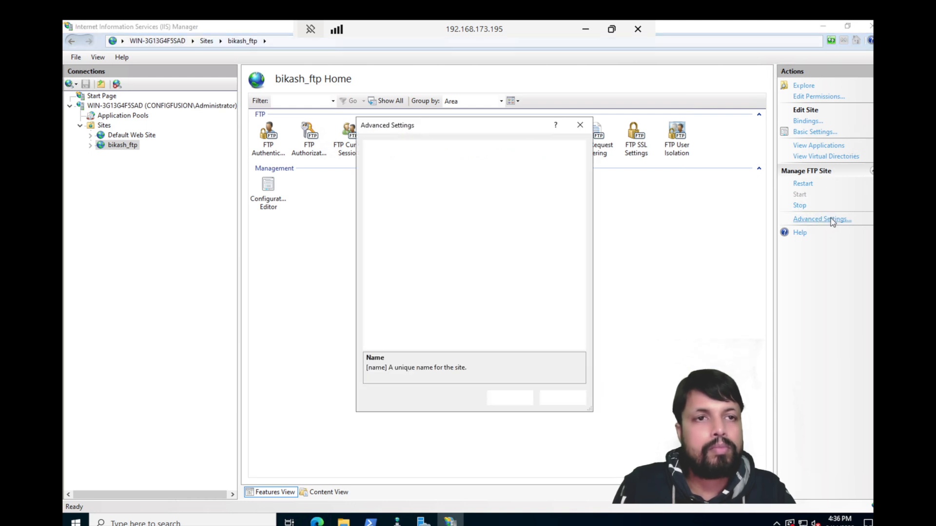
{"action": "left_click", "coordinate": [579, 127]}
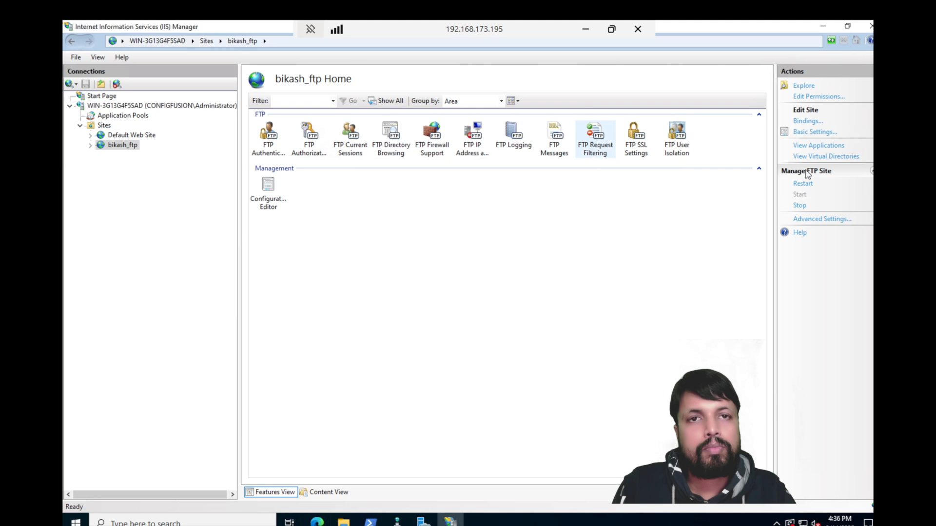
{"action": "left_click", "coordinate": [806, 122]}
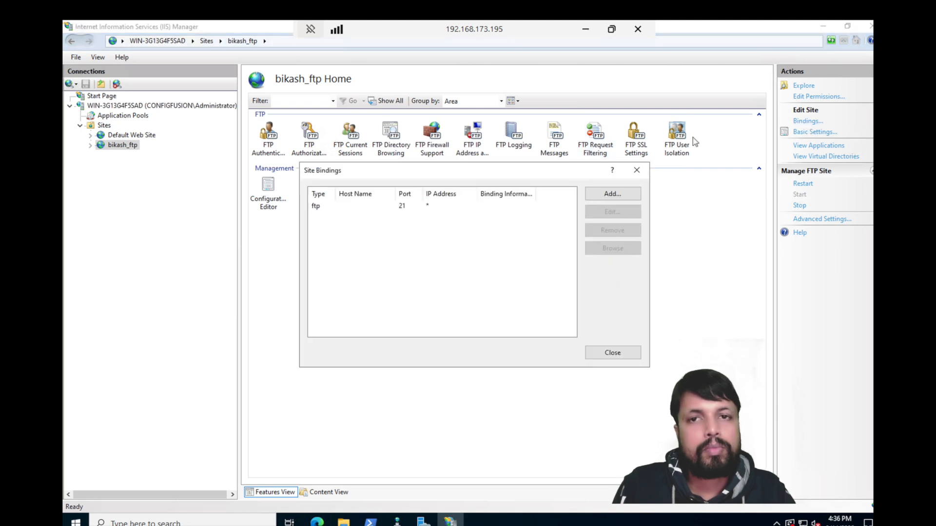
{"action": "left_click", "coordinate": [637, 170]}
{"action": "left_click", "coordinate": [809, 132]}
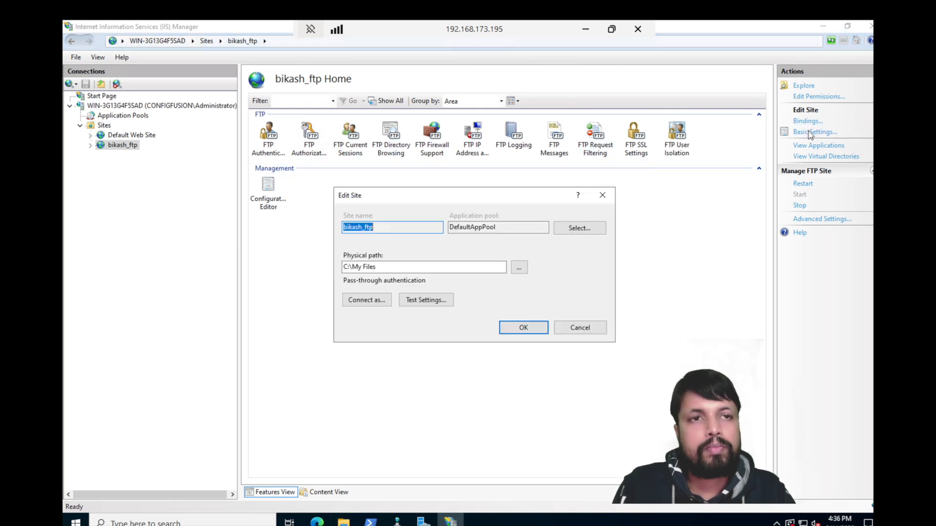
{"action": "left_click", "coordinate": [601, 198]}
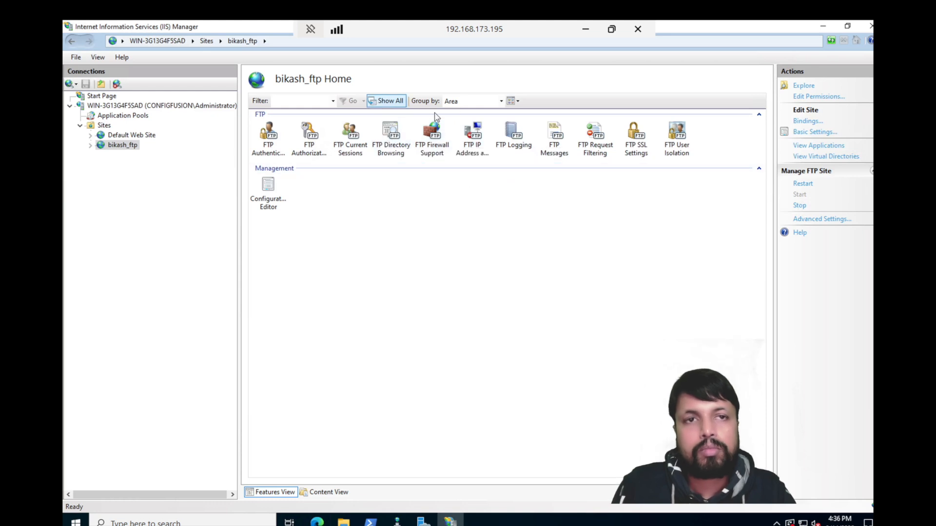
Step: Uncheck Write on the All Users Allow rule, leaving Read only, then leave the remote session
{"action": "double_click", "coordinate": [309, 136]}
{"action": "double_click", "coordinate": [267, 112]}
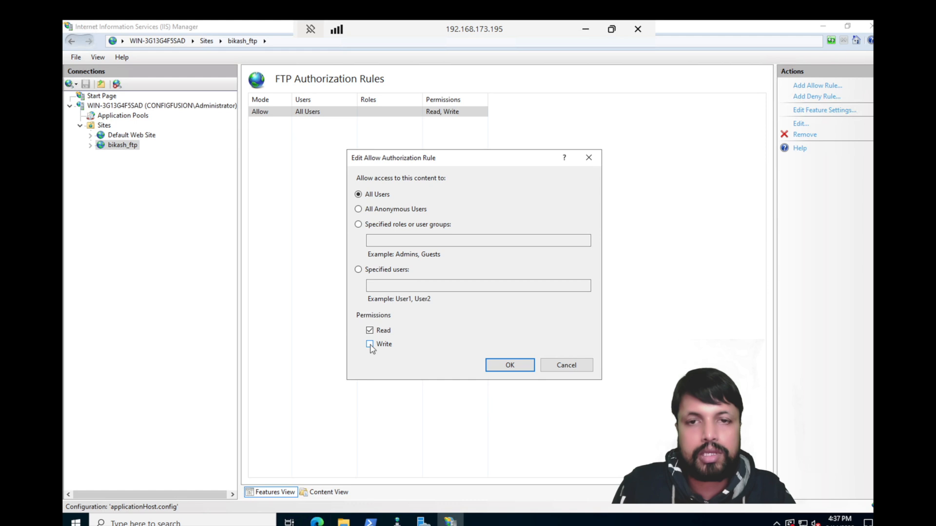
{"action": "left_click", "coordinate": [507, 367]}
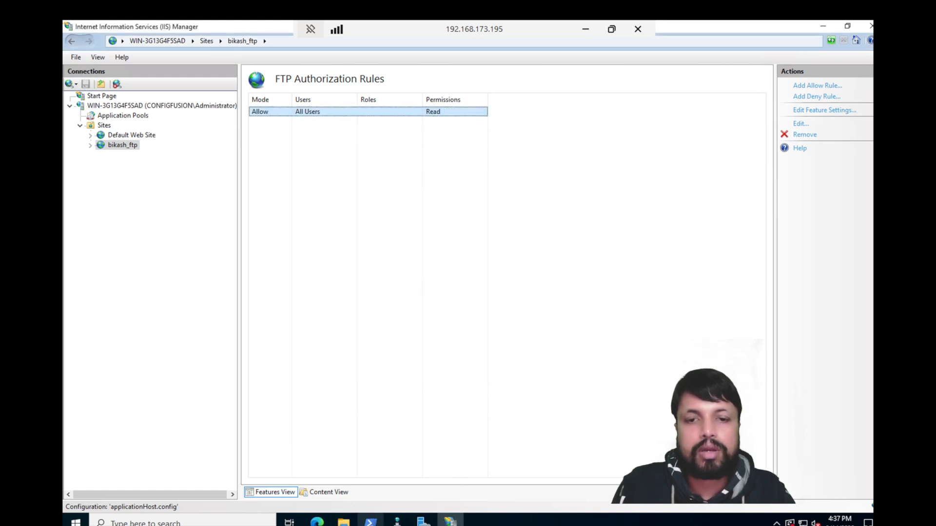
{"action": "mouse_move", "coordinate": [344, 521]}
{"action": "left_click", "coordinate": [413, 452]}
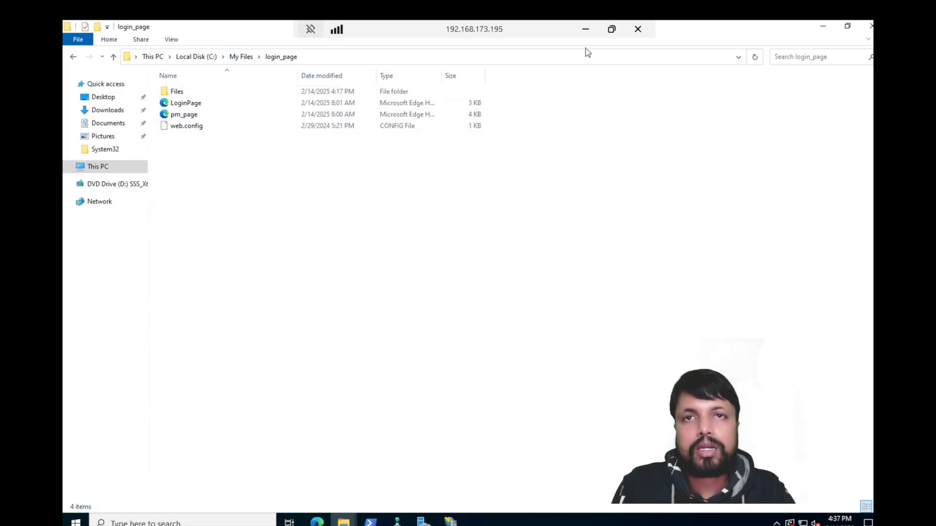
{"action": "left_click", "coordinate": [585, 29]}
Step: Try deleting 7z2409-x64.exe from the FTP share and dismiss the access denied error
{"action": "left_click", "coordinate": [603, 113]}
{"action": "right_click", "coordinate": [603, 114]}
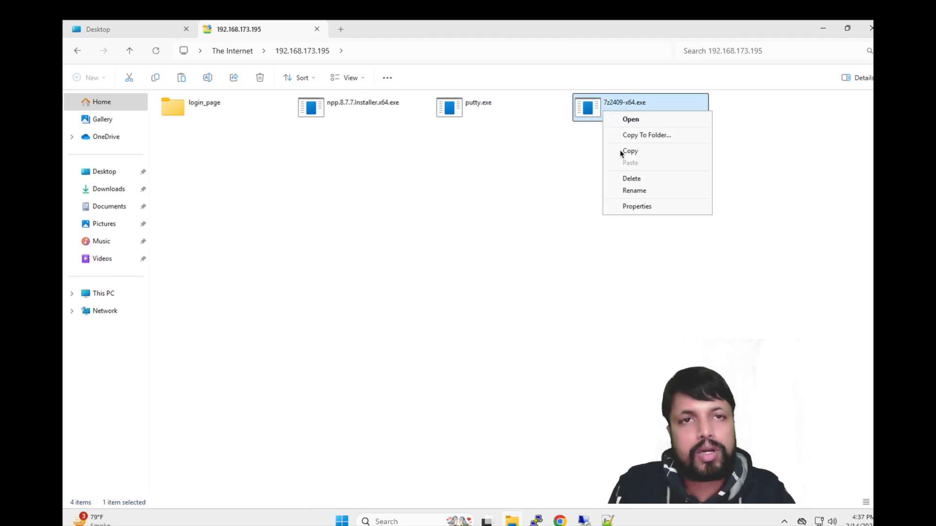
{"action": "left_click", "coordinate": [640, 186]}
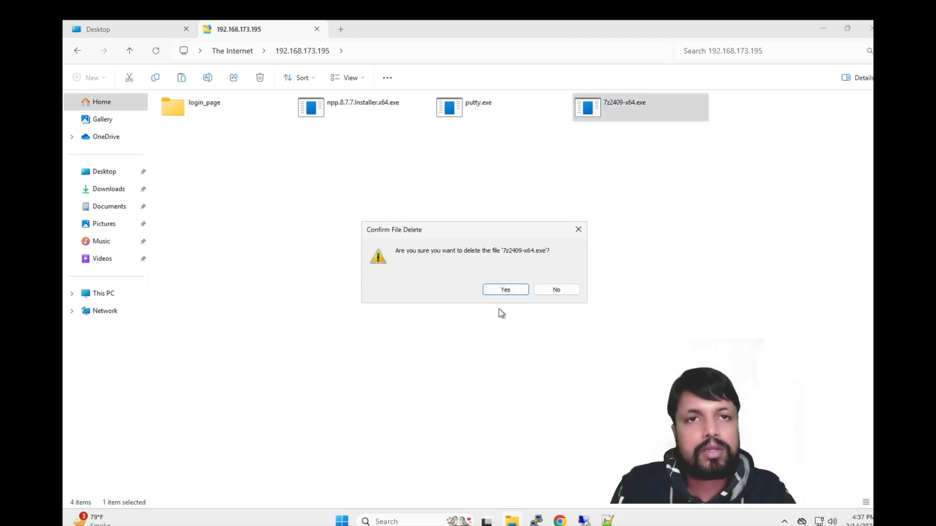
{"action": "left_click", "coordinate": [504, 292]}
{"action": "left_click", "coordinate": [564, 318]}
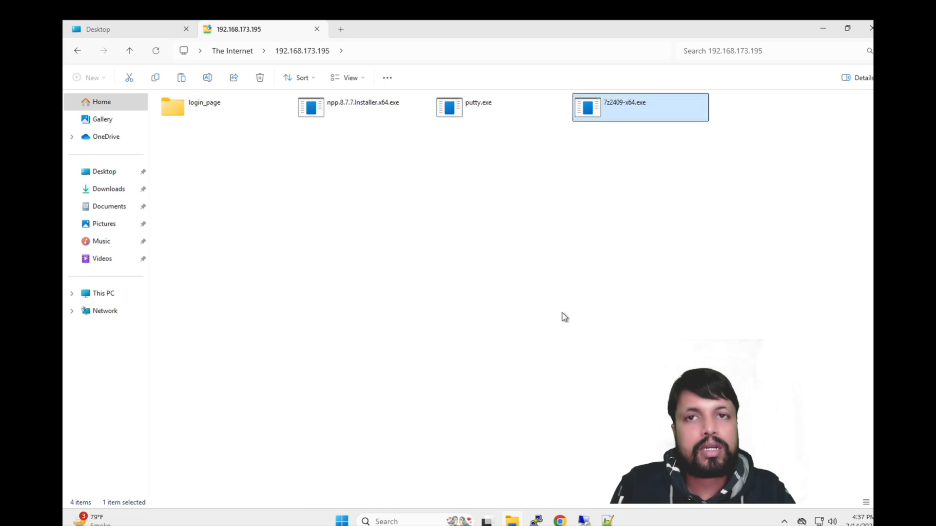
Step: Copy New folder from the Desktop, paste it onto the FTP share, and dismiss the denial
{"action": "left_click", "coordinate": [163, 34]}
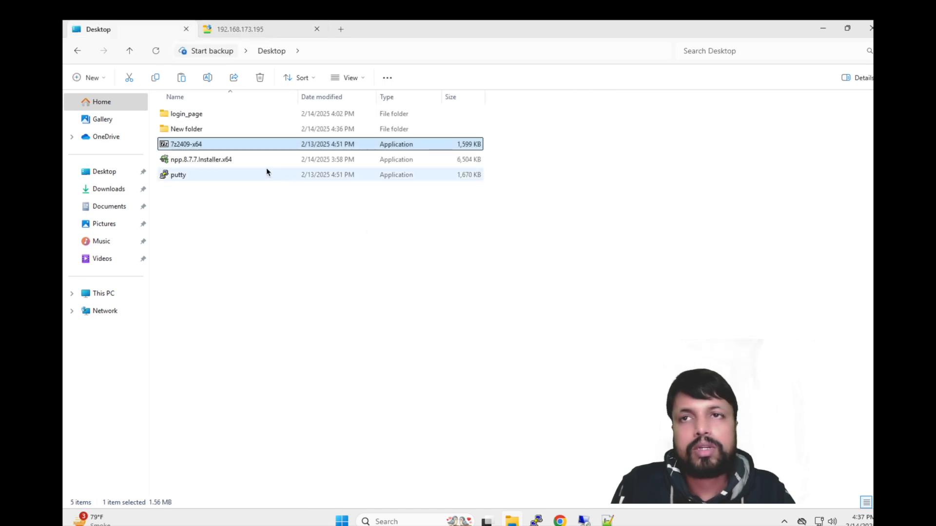
{"action": "left_click", "coordinate": [186, 130]}
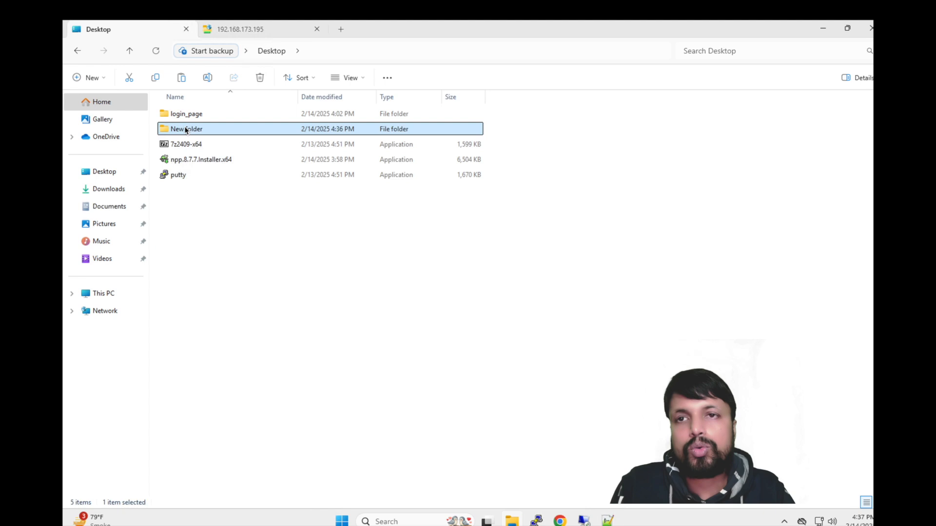
{"action": "right_click", "coordinate": [185, 130]}
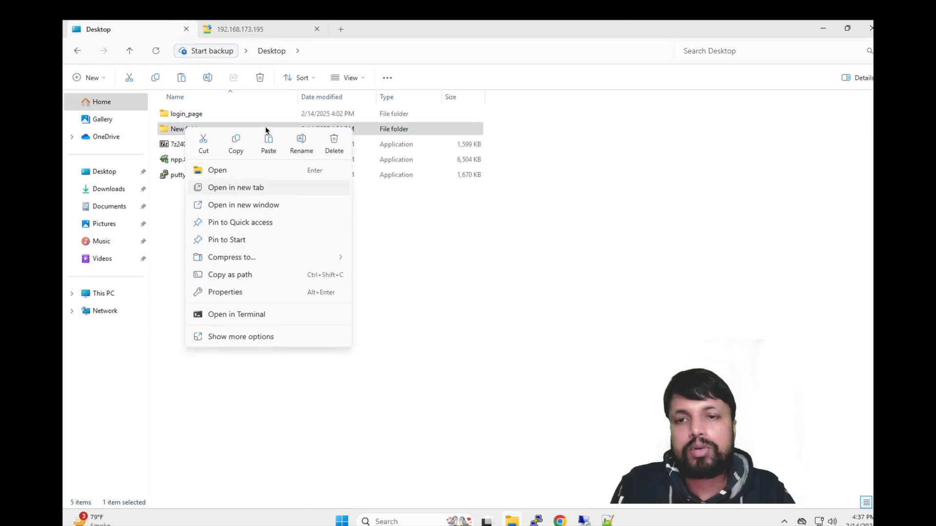
{"action": "left_click", "coordinate": [237, 146]}
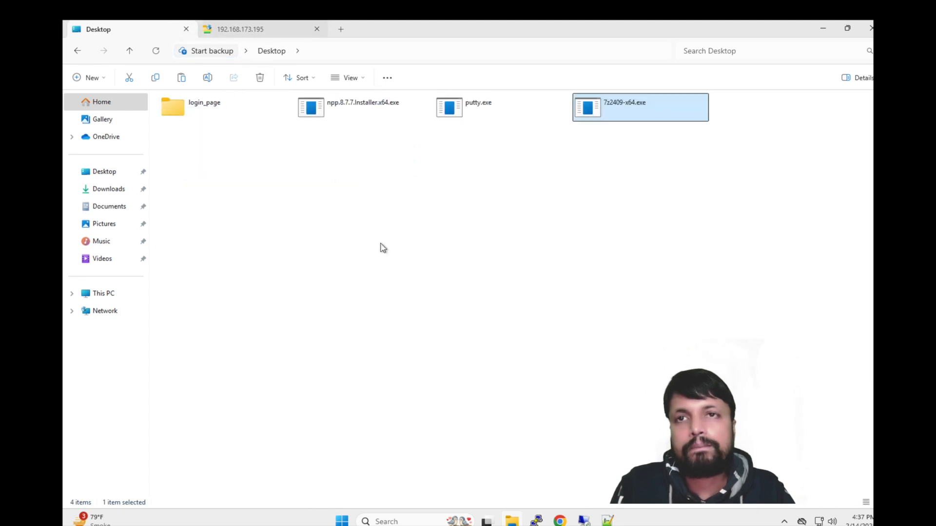
{"action": "key", "text": "ctrl+Tab"}
{"action": "right_click", "coordinate": [332, 187]}
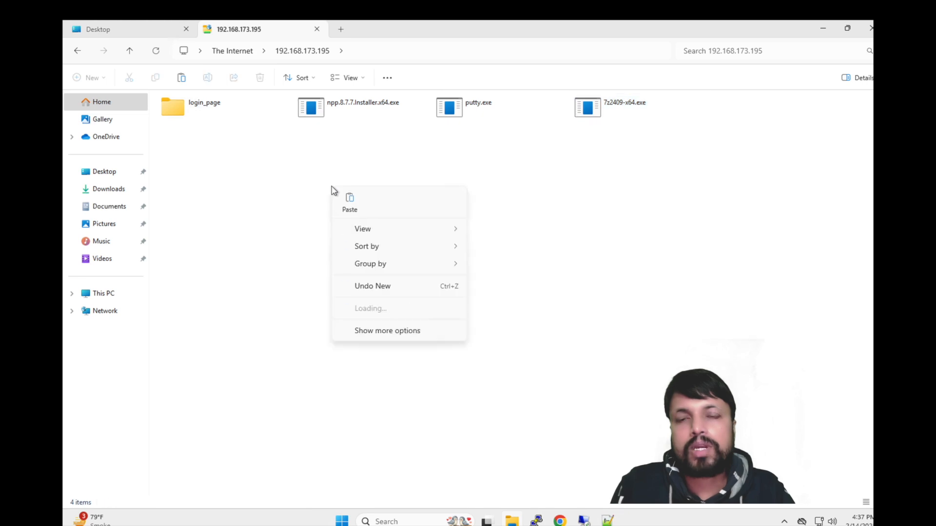
{"action": "left_click", "coordinate": [351, 203]}
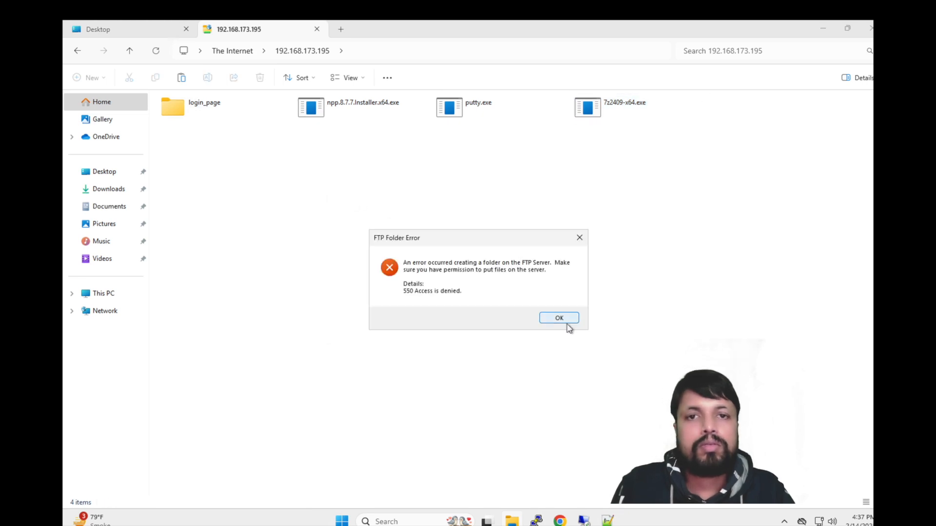
{"action": "left_click", "coordinate": [560, 318]}
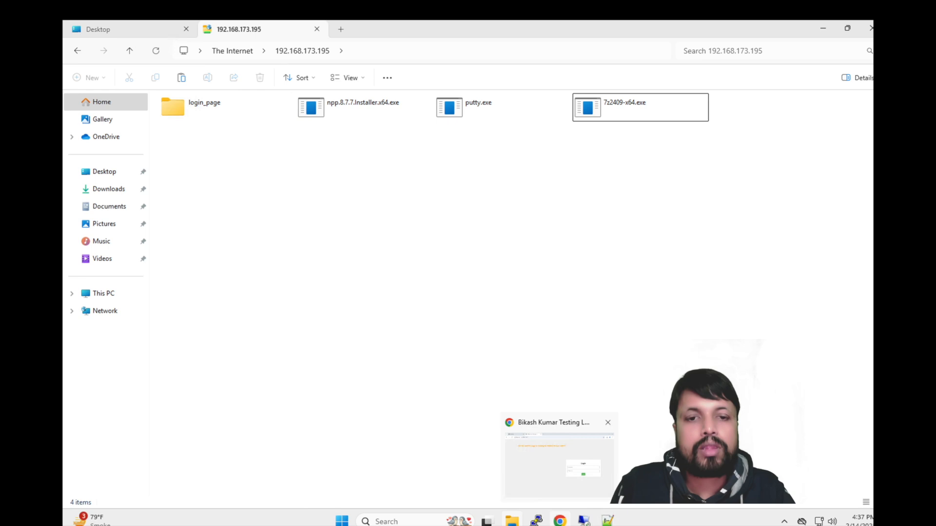
Step: In IIS Manager, edit the All Users Allow rule to grant Read and Write again
{"action": "left_click", "coordinate": [584, 521]}
{"action": "left_click", "coordinate": [618, 467]}
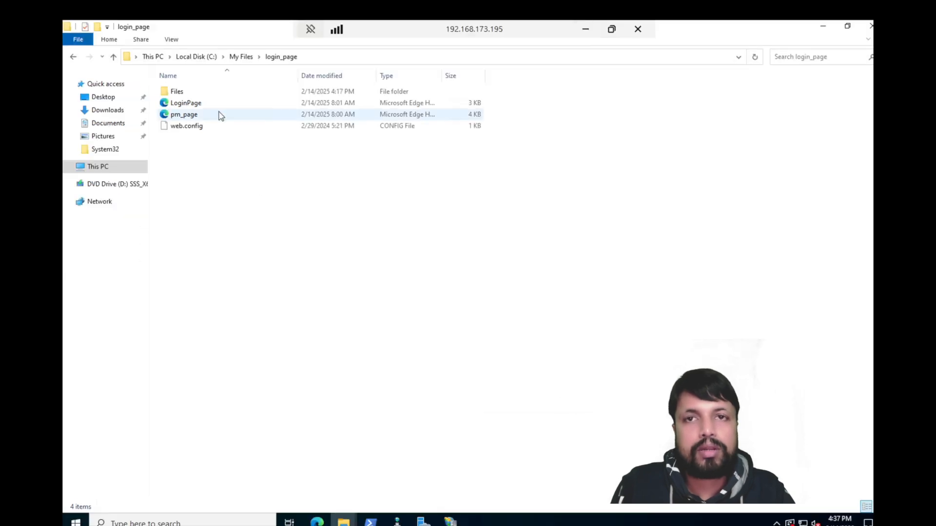
{"action": "left_click", "coordinate": [449, 520]}
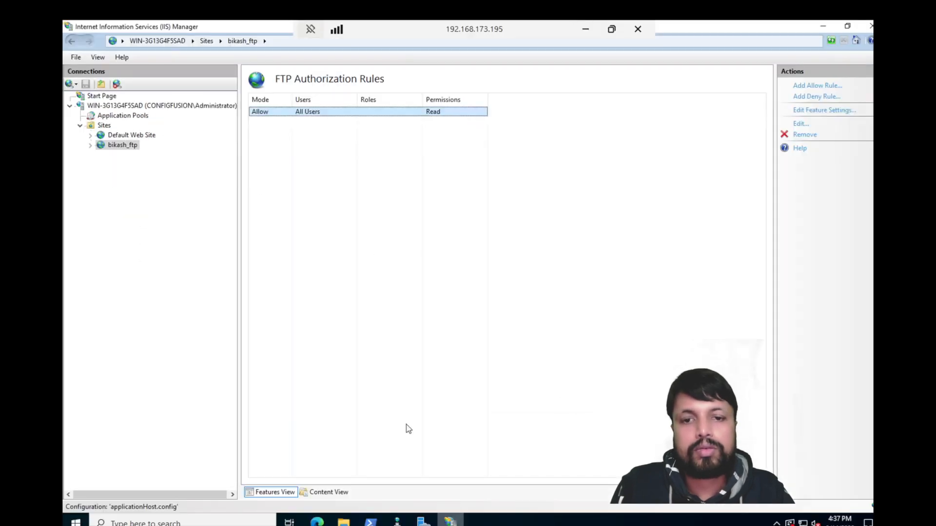
{"action": "double_click", "coordinate": [332, 116]}
{"action": "left_click", "coordinate": [369, 344]}
{"action": "left_click", "coordinate": [510, 365]}
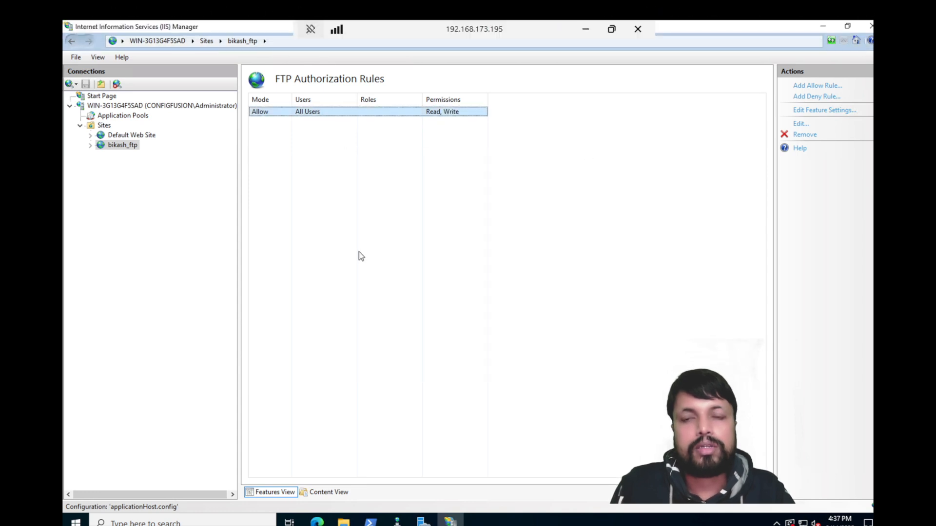
Step: Paste New folder into the FTP folder so it uploads, then return to the server's IIS Manager
{"action": "left_click", "coordinate": [586, 29]}
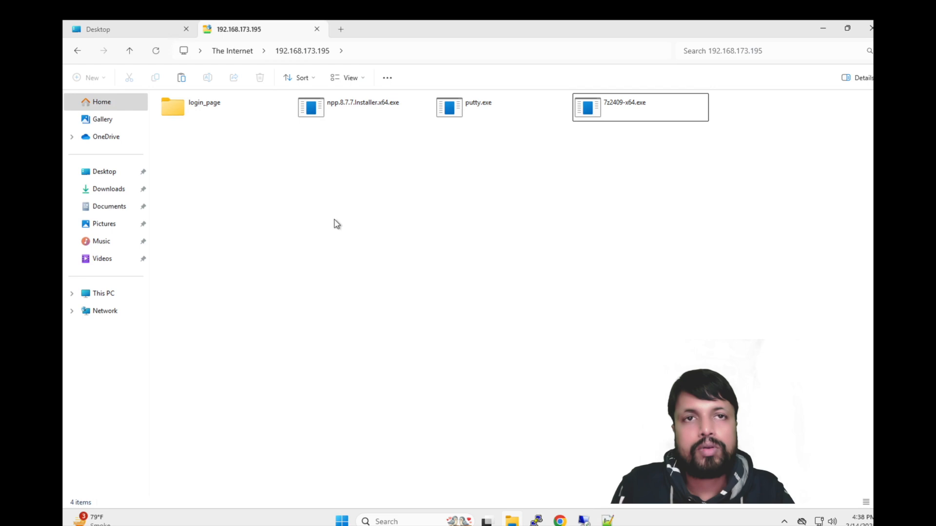
{"action": "right_click", "coordinate": [273, 169]}
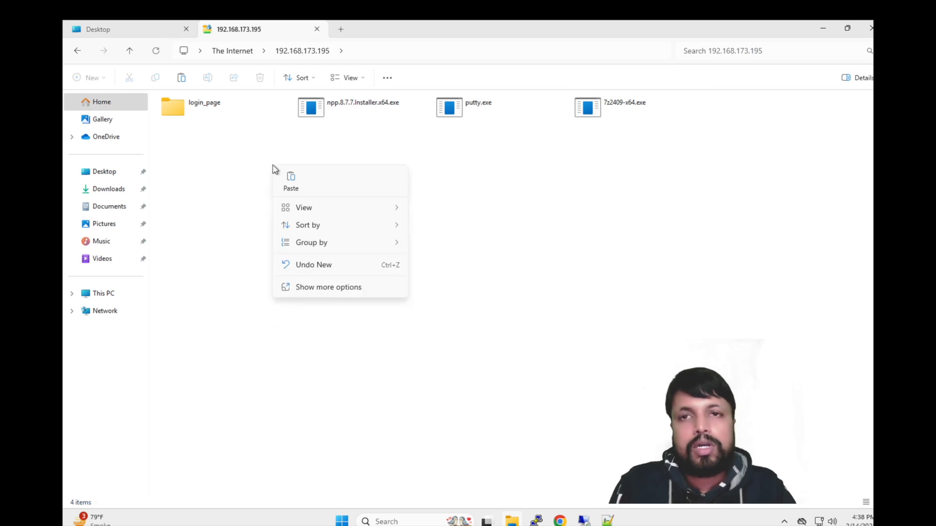
{"action": "left_click", "coordinate": [291, 180]}
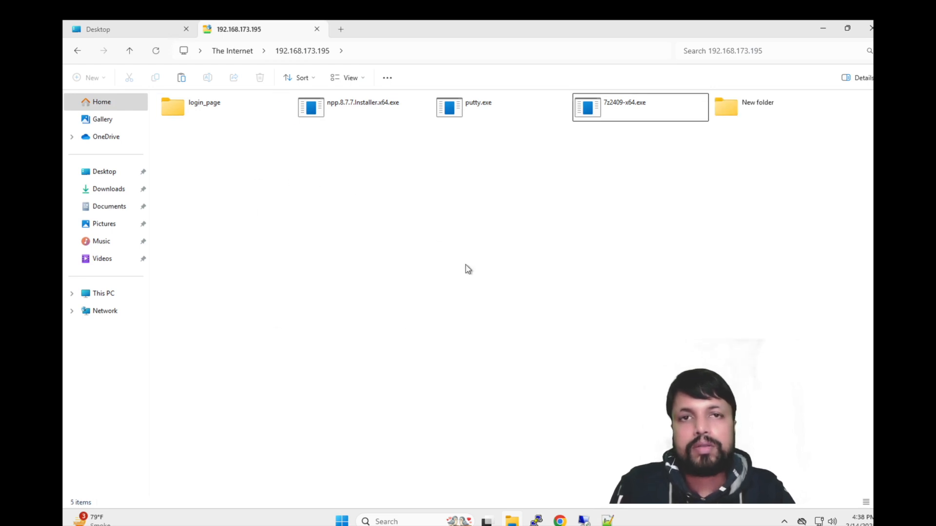
{"action": "left_click", "coordinate": [743, 109]}
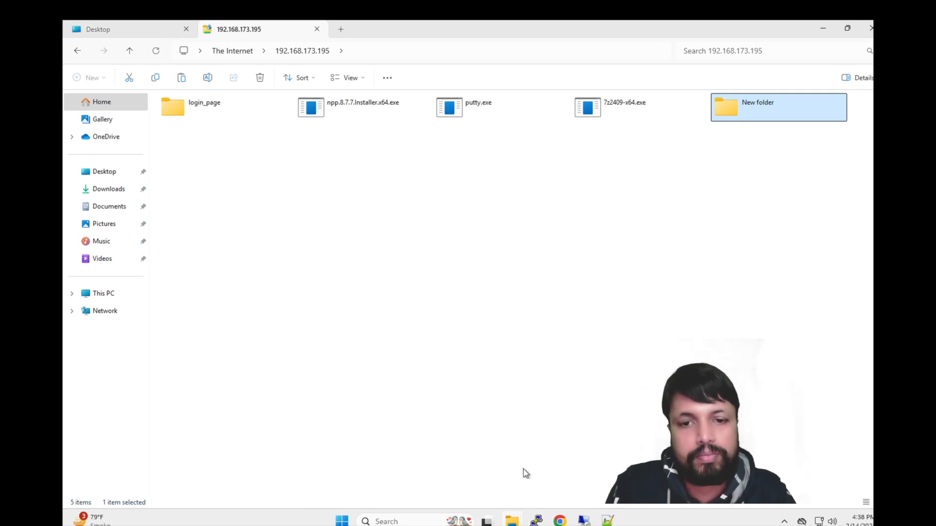
{"action": "left_click", "coordinate": [583, 520]}
{"action": "left_click", "coordinate": [630, 455]}
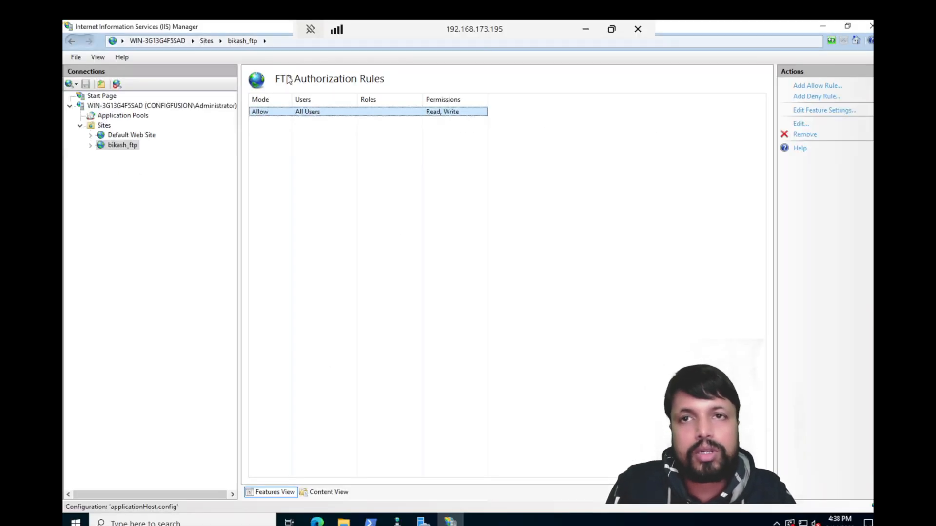
Step: In bikash_ftp's FTP Authentication, disable Anonymous Authentication and enable Basic Authentication
{"action": "left_click", "coordinate": [122, 144]}
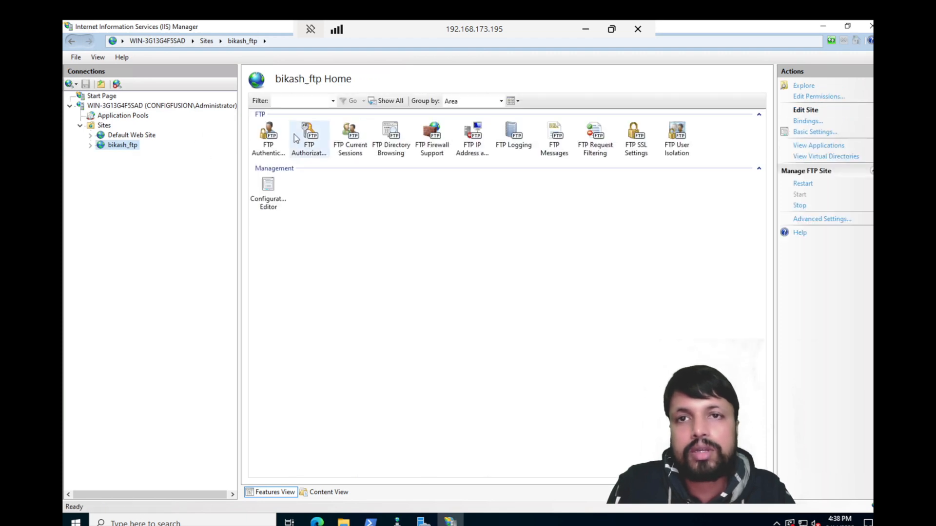
{"action": "double_click", "coordinate": [268, 141]}
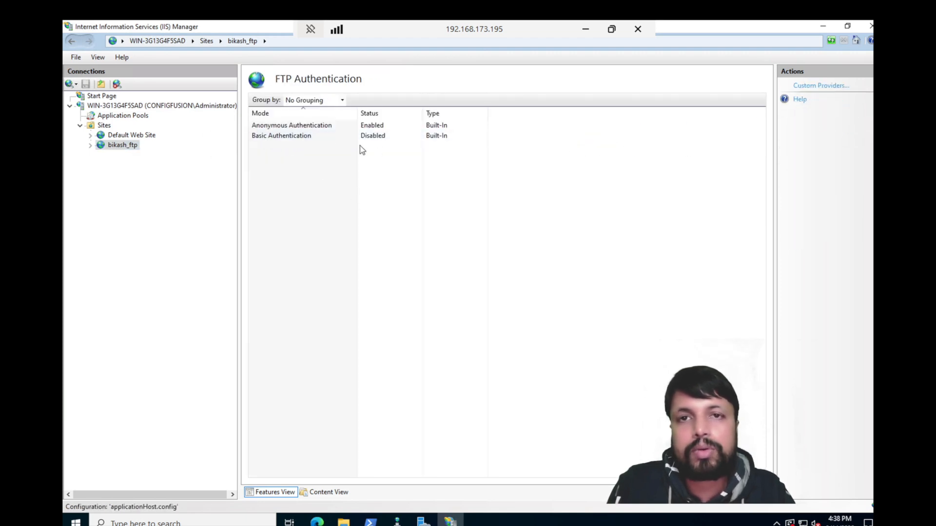
{"action": "left_click", "coordinate": [288, 126]}
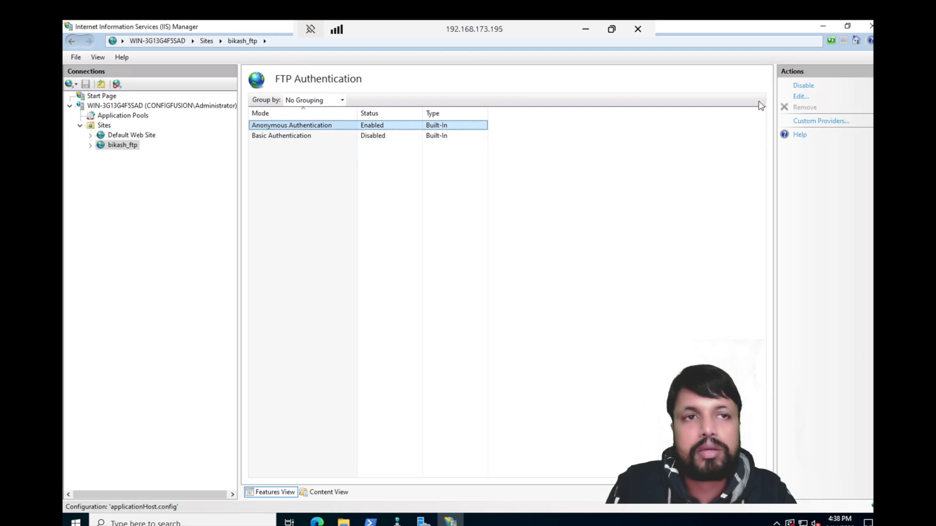
{"action": "left_click", "coordinate": [803, 86]}
{"action": "left_click", "coordinate": [290, 137]}
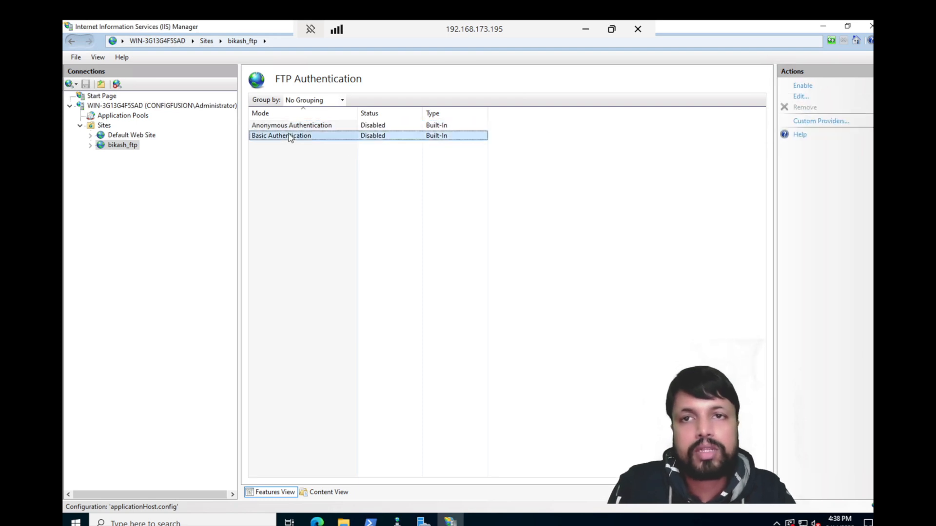
{"action": "left_click", "coordinate": [802, 87]}
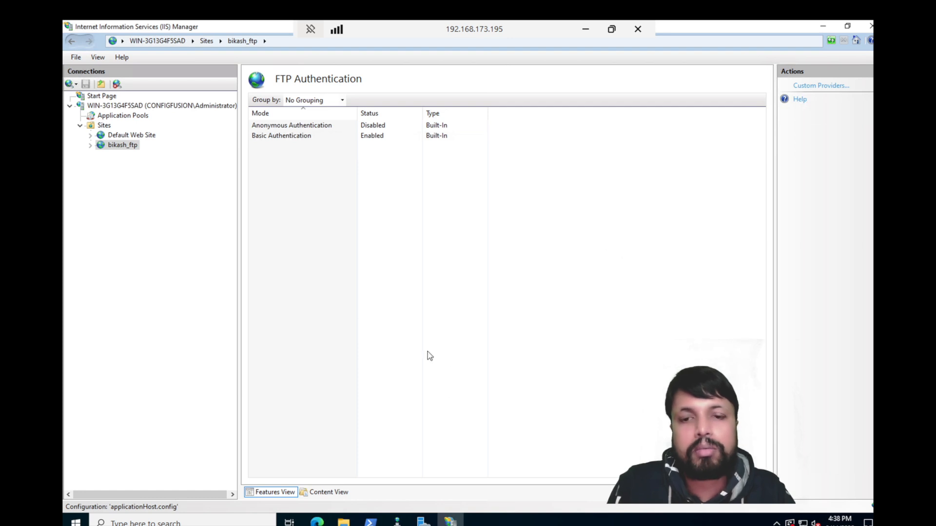
Step: In a fresh File Explorer, open ftp://192.168.173.195/login_page/ and log on as administrator with the account password
{"action": "left_click", "coordinate": [585, 28]}
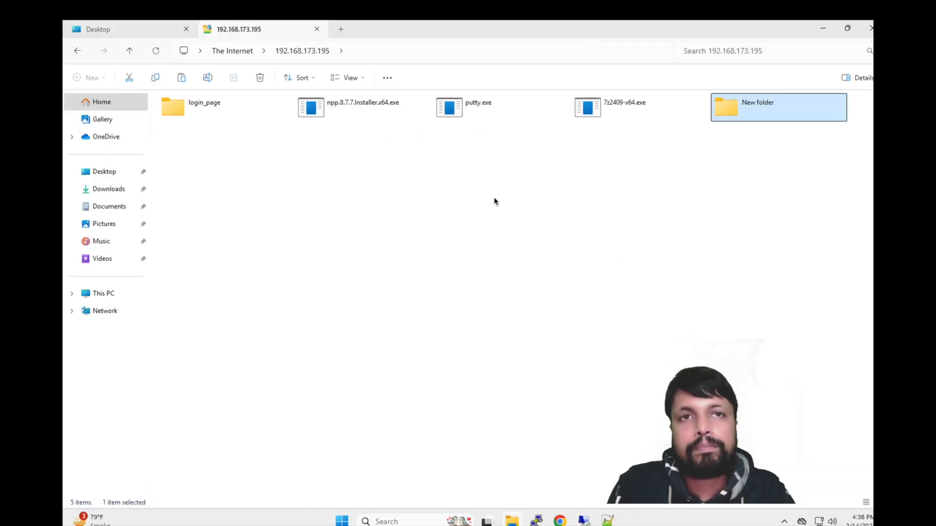
{"action": "left_click", "coordinate": [869, 27]}
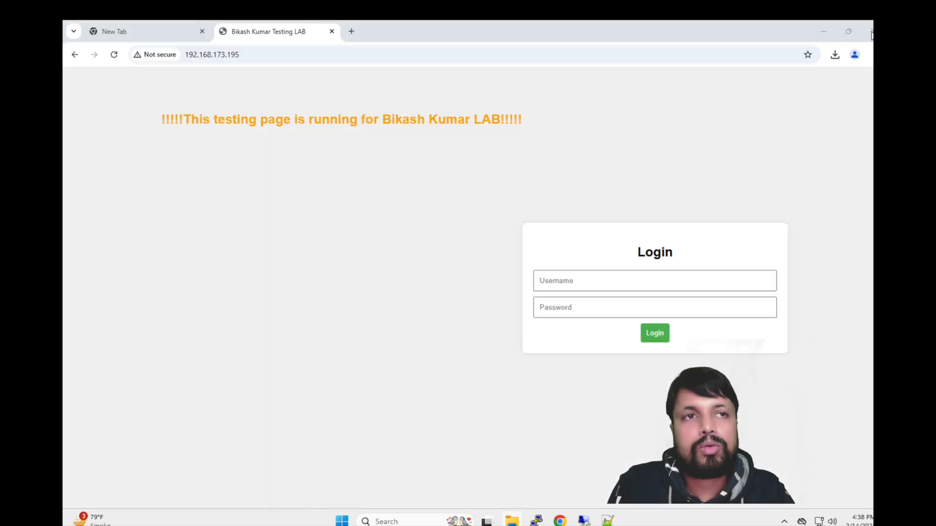
{"action": "left_click", "coordinate": [504, 523]}
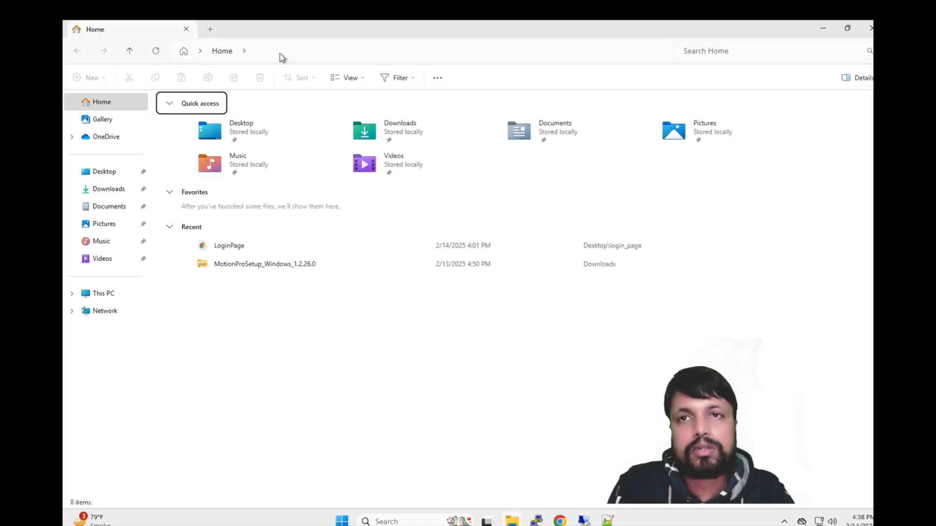
{"action": "left_click", "coordinate": [281, 51]}
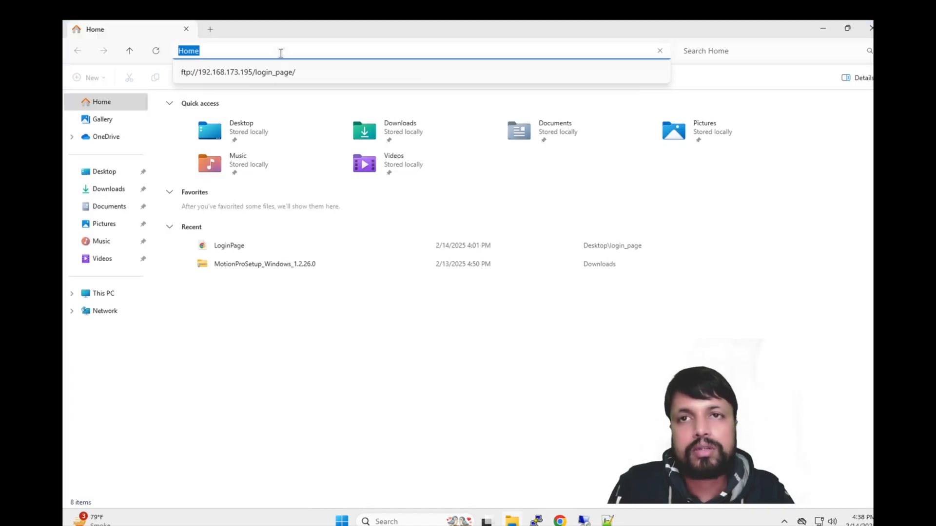
{"action": "left_click", "coordinate": [280, 52]}
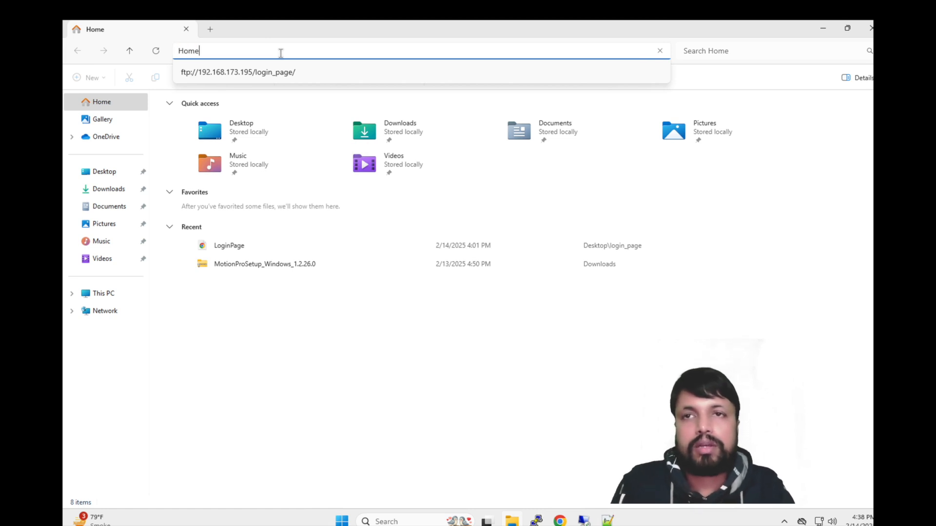
{"action": "left_click", "coordinate": [271, 73]}
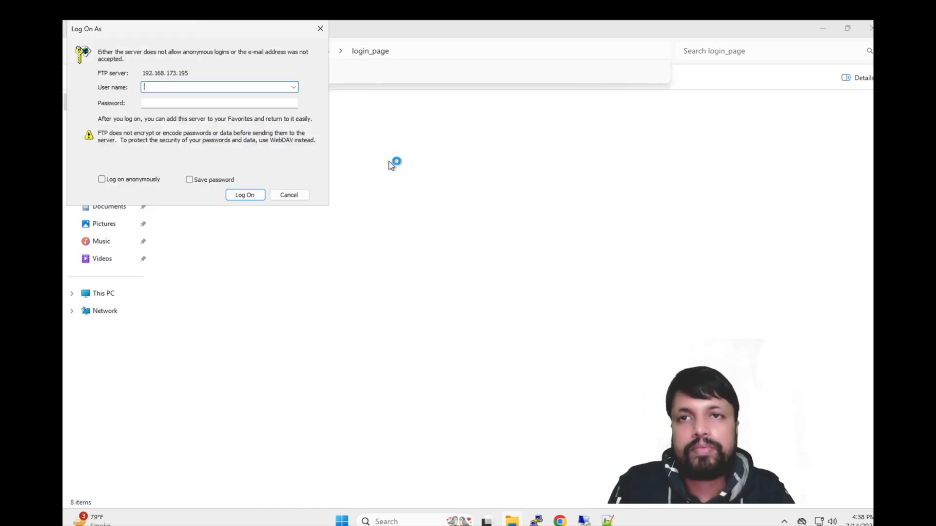
{"action": "type", "text": "a"}
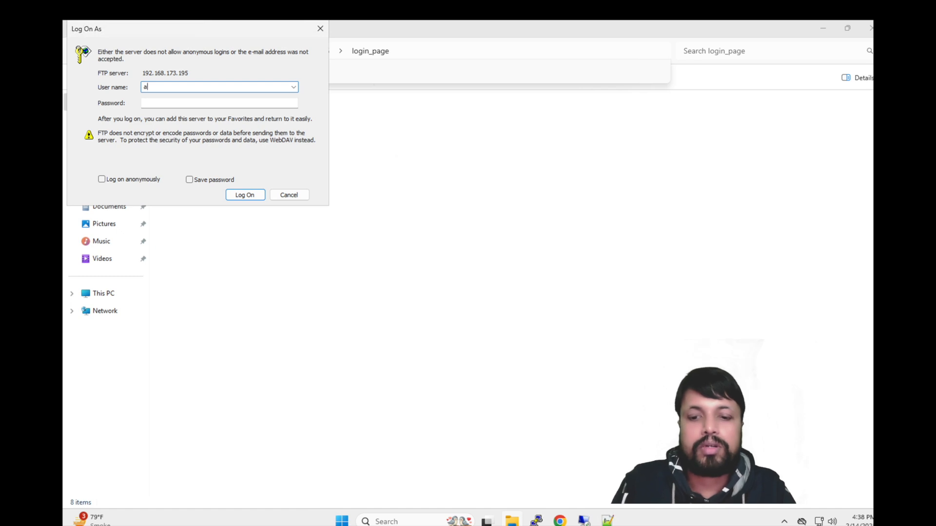
{"action": "type", "text": "dministrator"}
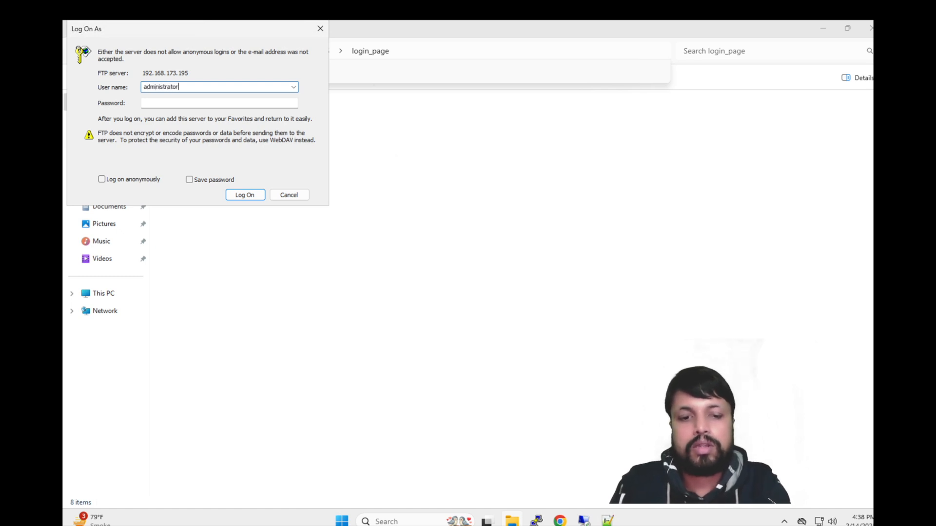
{"action": "key", "text": "Tab"}
{"action": "type", "text": "●●●●●●●●●●●●●"}
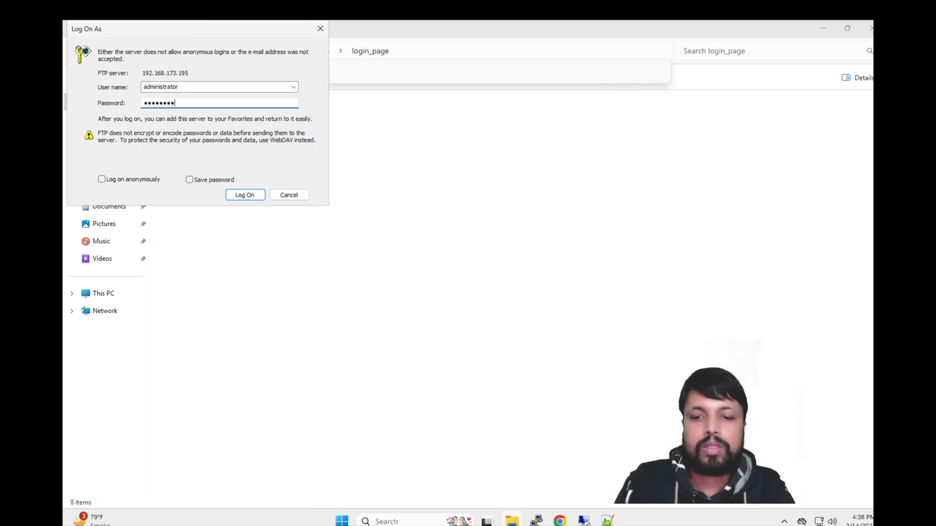
{"action": "key", "text": "Return"}
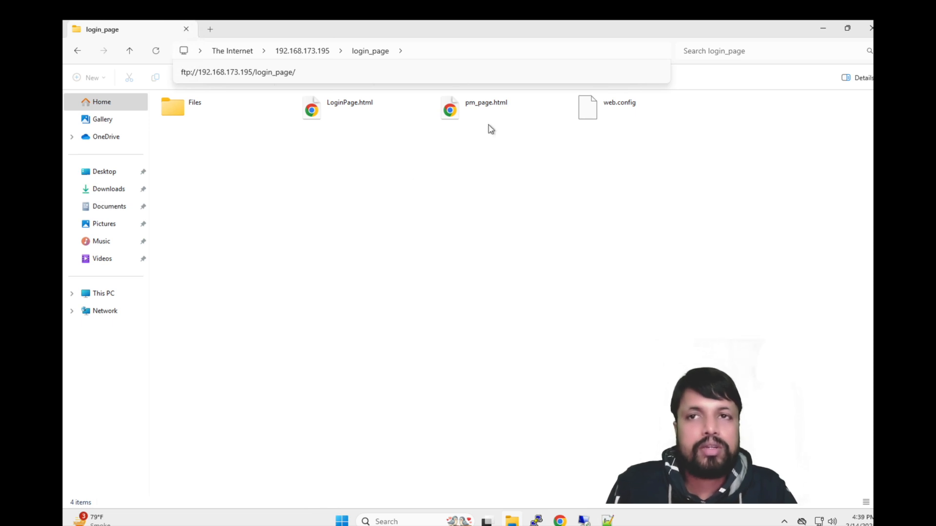
Step: Switch to the remote server's IIS Manager and select the bikash_ftp node in Connections
{"action": "mouse_move", "coordinate": [585, 520]}
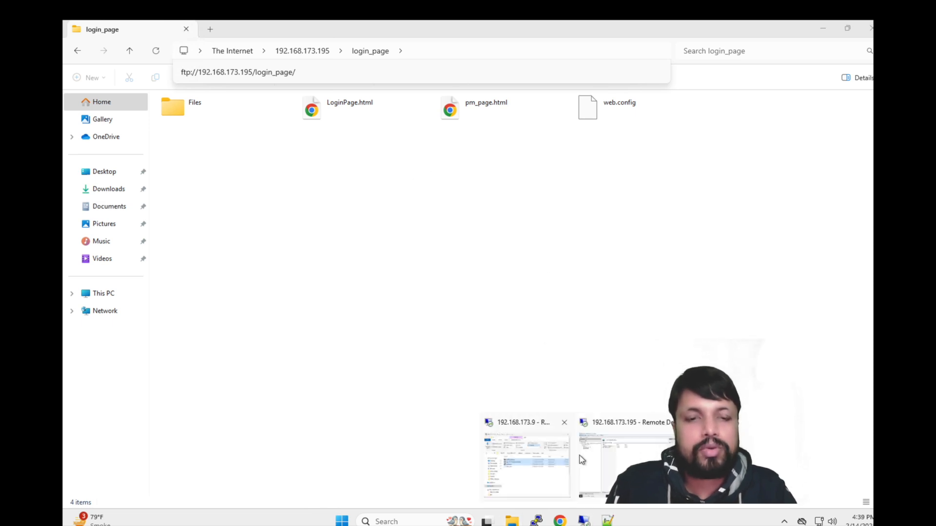
{"action": "mouse_move", "coordinate": [595, 454]}
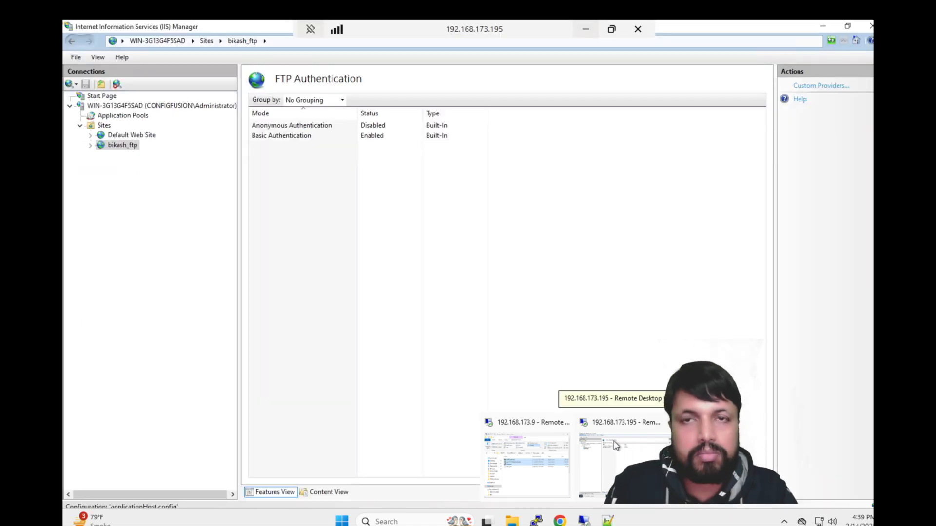
{"action": "left_click", "coordinate": [613, 441]}
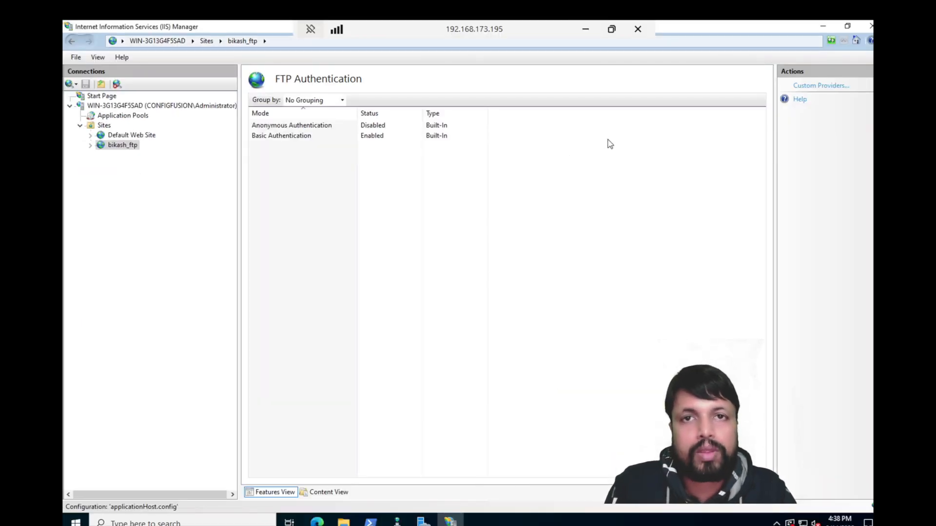
{"action": "key", "text": "alt+Tab"}
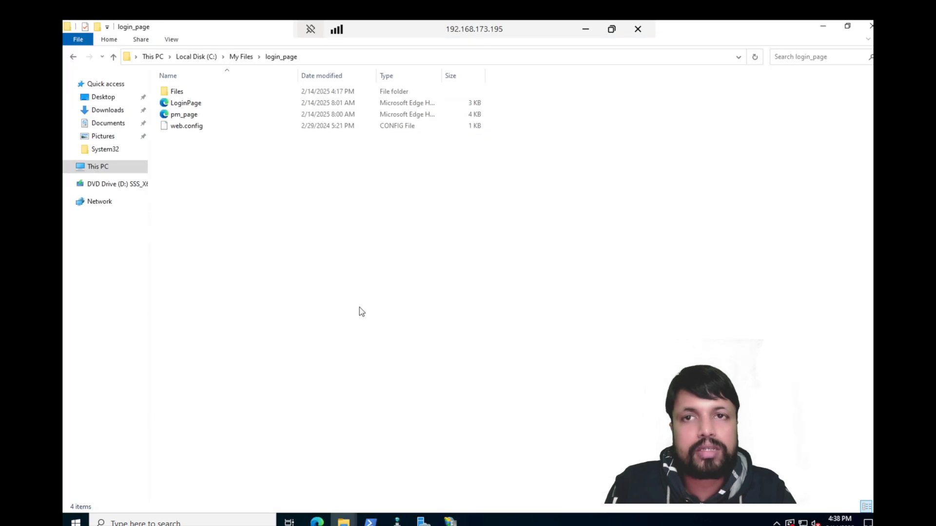
{"action": "key", "text": "alt+Tab"}
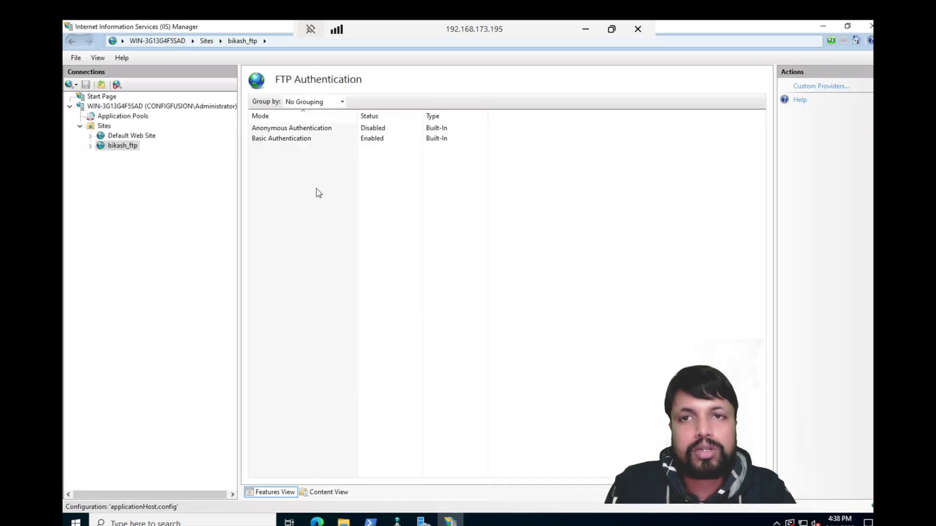
{"action": "left_click", "coordinate": [355, 180]}
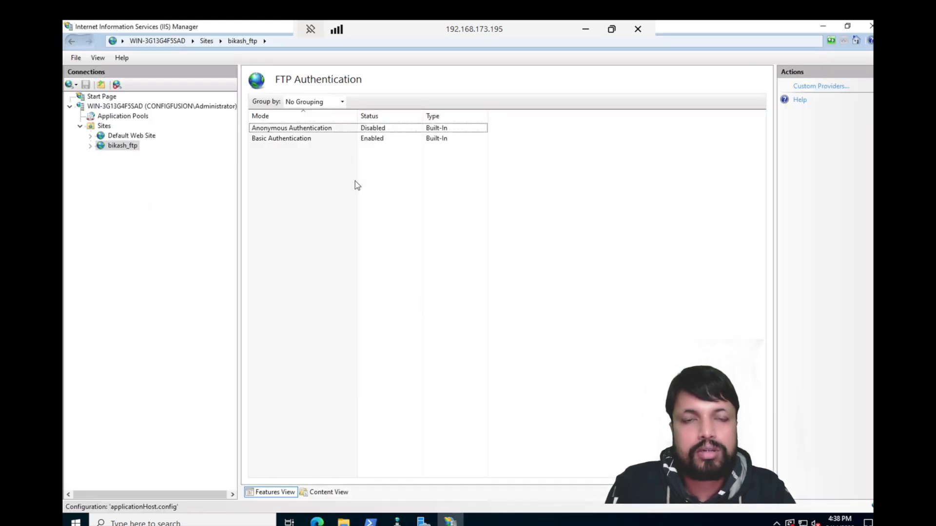
{"action": "left_click", "coordinate": [122, 146]}
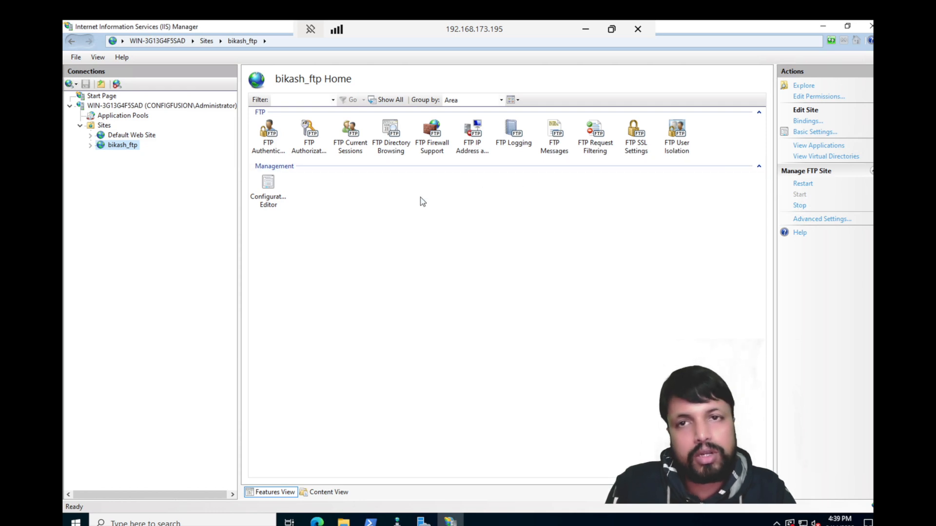
{"action": "double_click", "coordinate": [354, 132]}
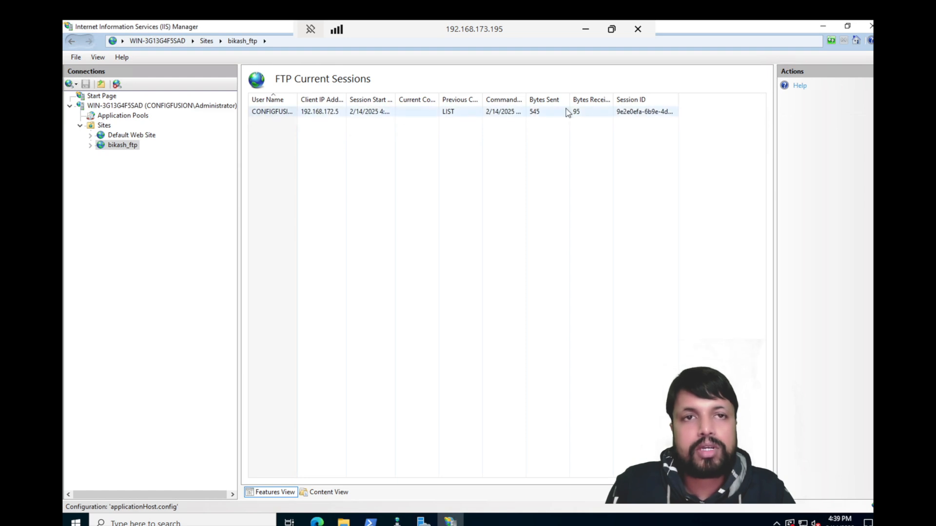
{"action": "left_click", "coordinate": [123, 145]}
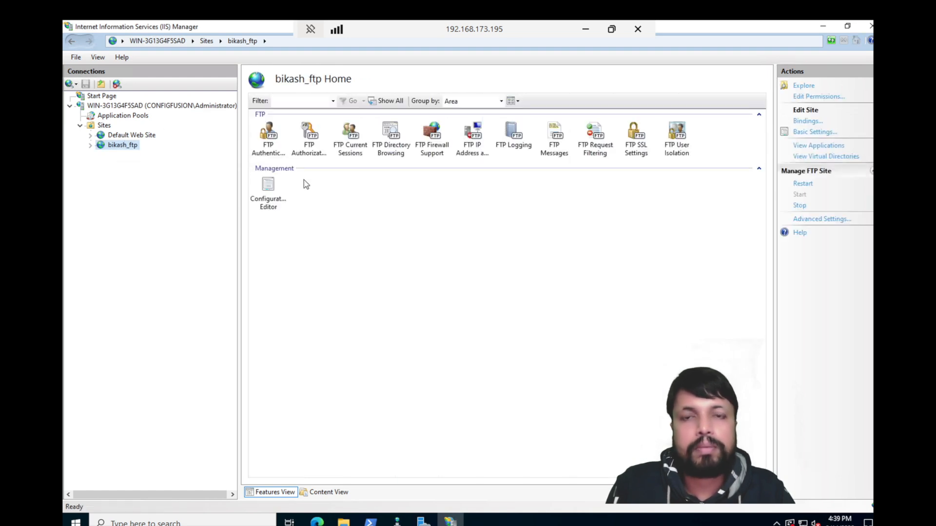